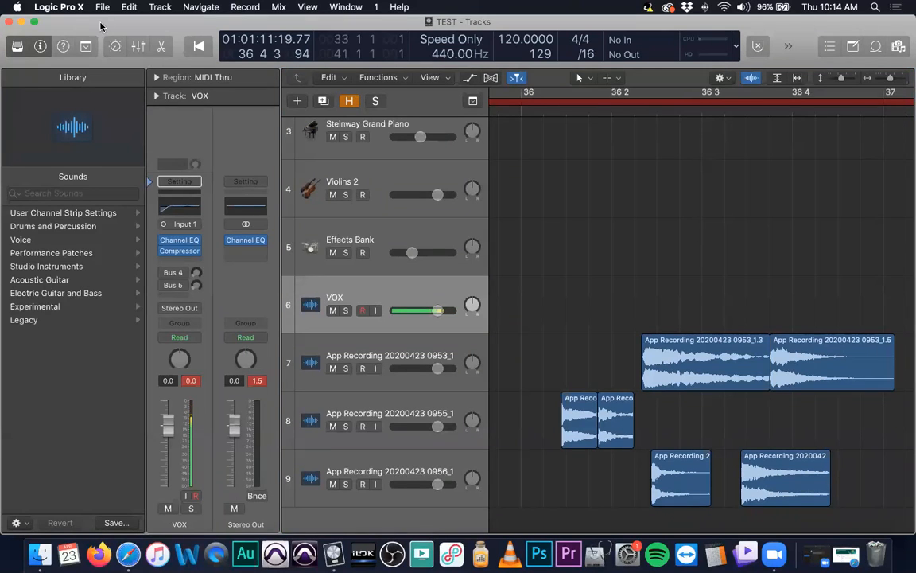
# Step: Hide the Library and the Inspector to widen the Tracks area
pyautogui.moveTo(119, 26)
pyautogui.mouseDown()
pyautogui.moveTo(80, 21)
pyautogui.moveTo(121, 12)
pyautogui.mouseUp()
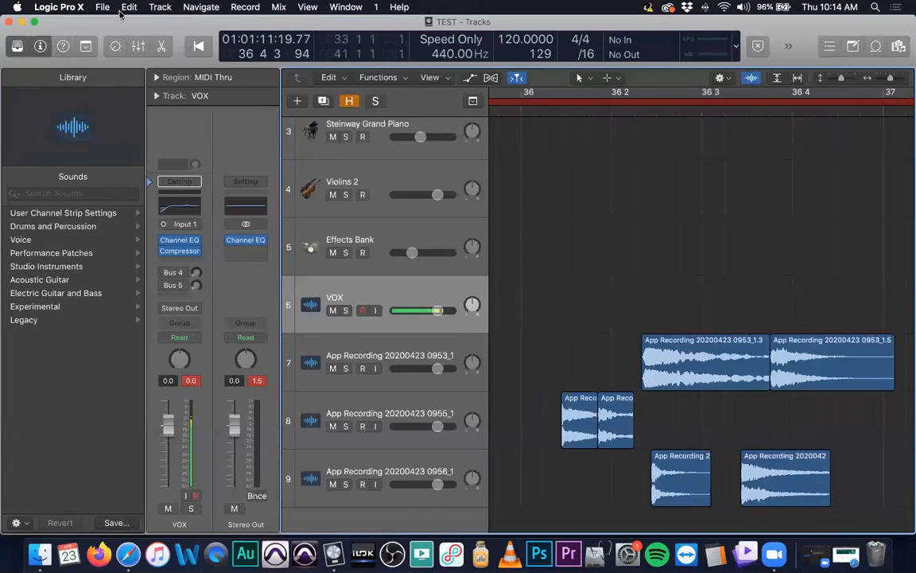
pyautogui.click(19, 47)
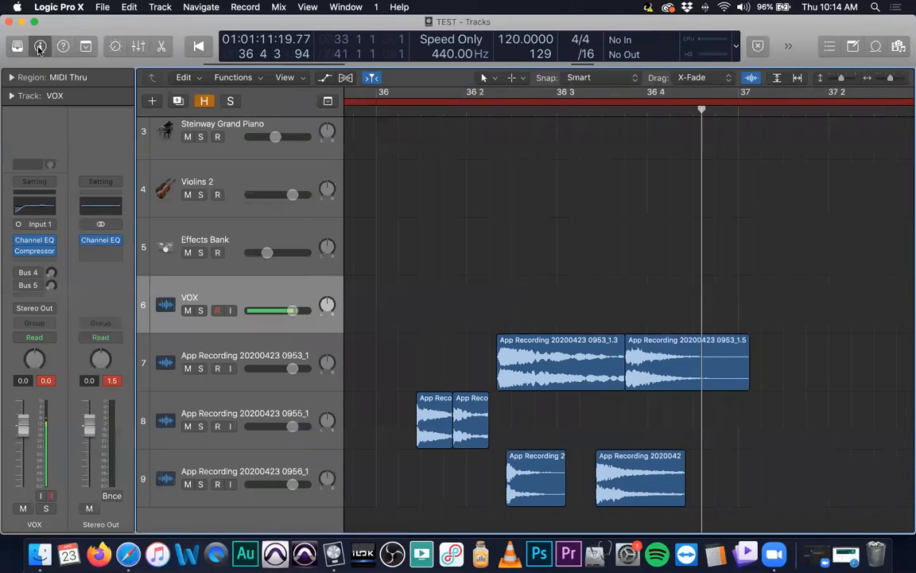
pyautogui.click(40, 47)
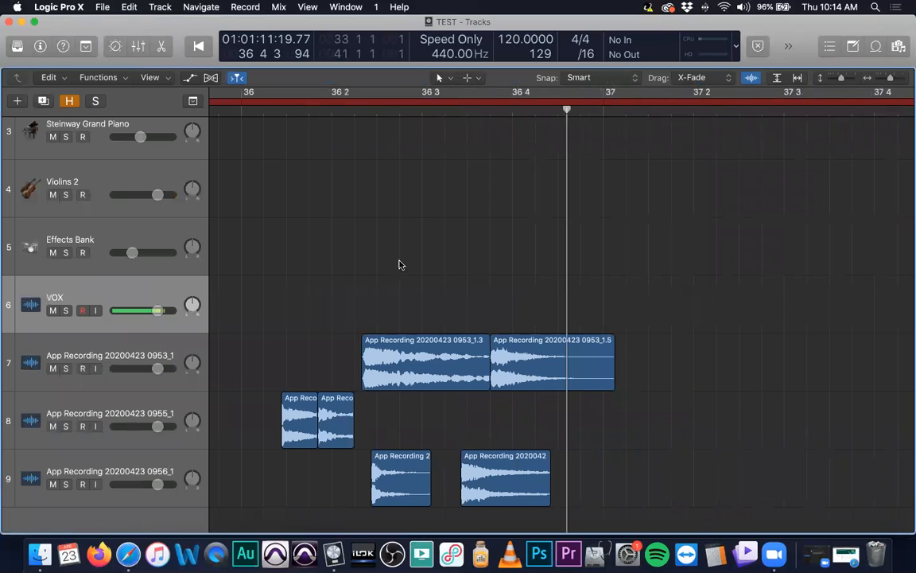
# Step: Solo track 7 and separate the region pairs on tracks 7 and 8 by moving each pair's second region further along the timeline
pyautogui.click(66, 368)
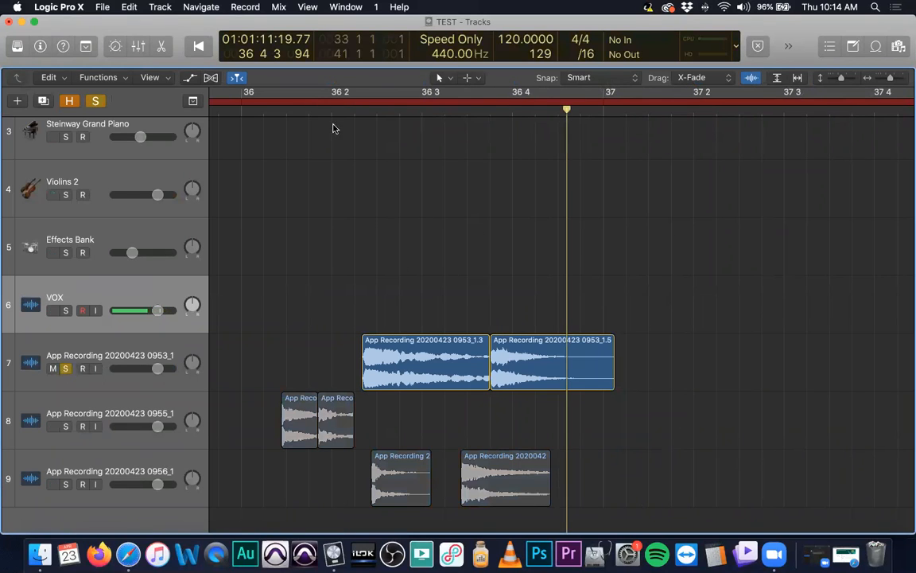
pyautogui.click(354, 113)
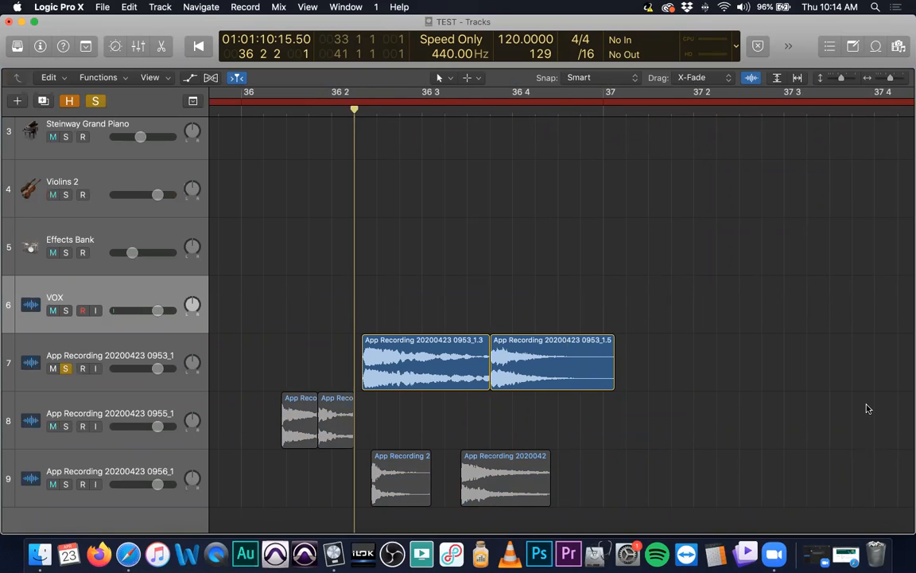
pyautogui.moveTo(595, 339); pyautogui.dragTo(749, 340)
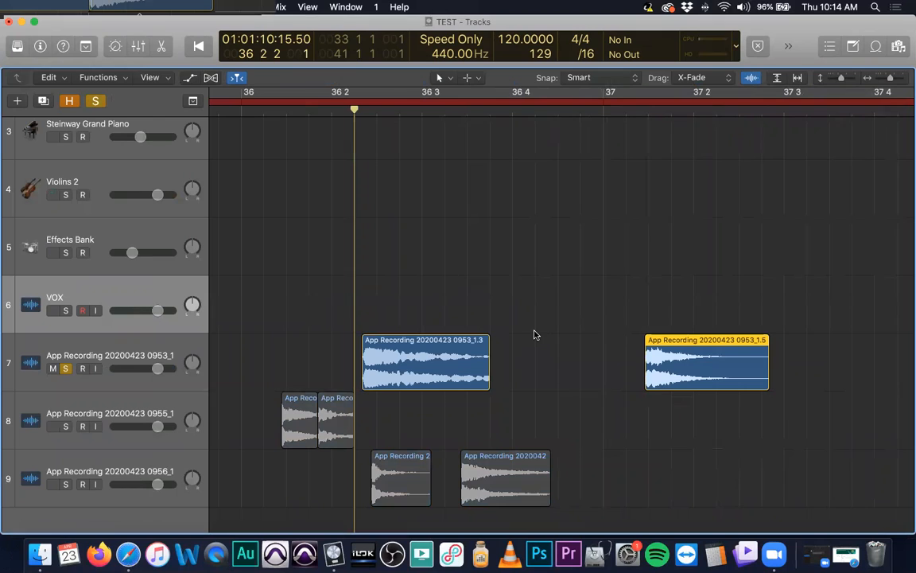
pyautogui.moveTo(329, 397)
pyautogui.mouseDown()
pyautogui.moveTo(400, 400)
pyautogui.moveTo(343, 400)
pyautogui.mouseUp()
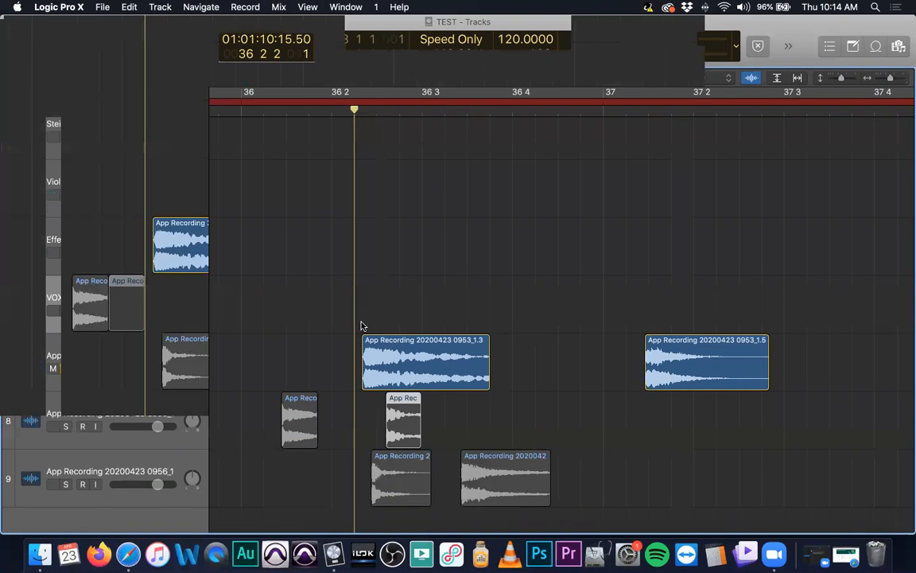
# Step: Play the soloed regions on track 7 several times from just before the first one to check how each sounds
pyautogui.click(336, 111)
pyautogui.press('space')
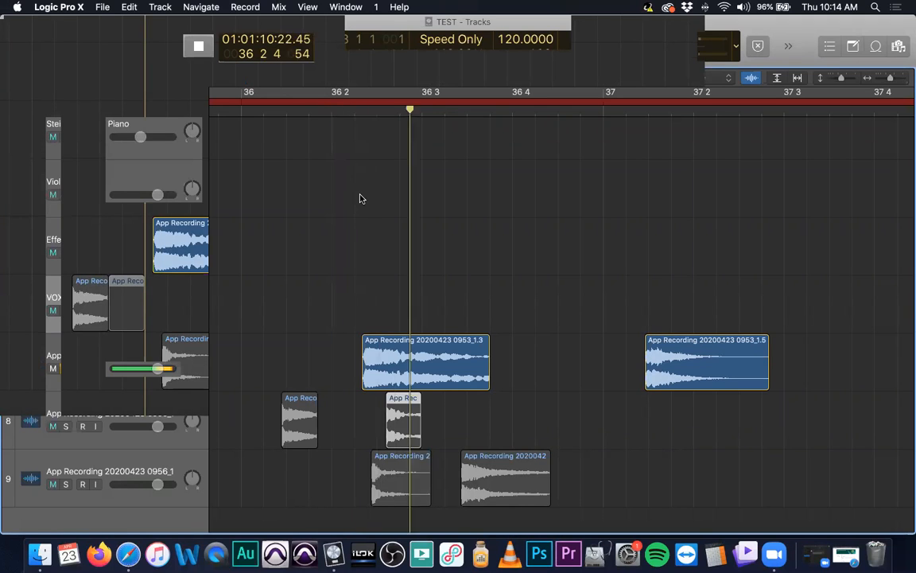
pyautogui.press('space')
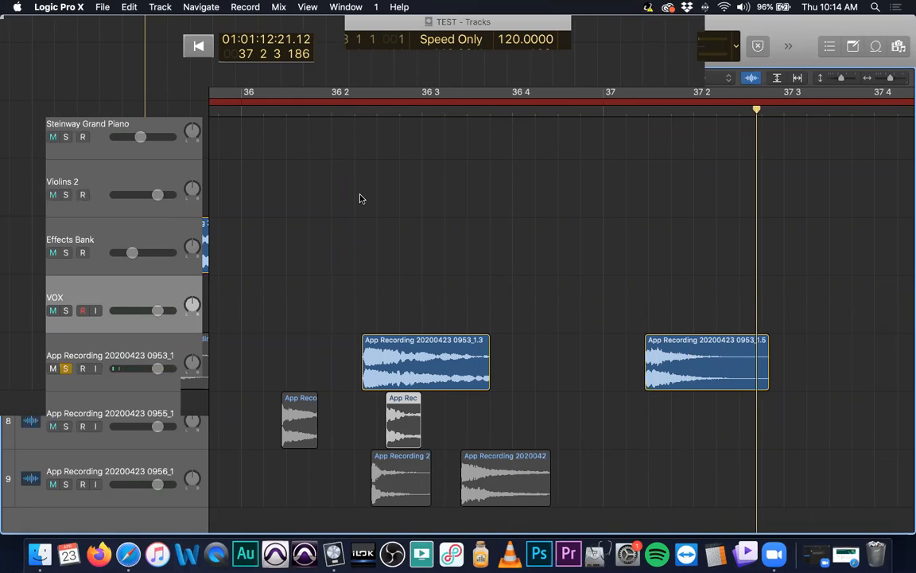
pyautogui.doubleClick(344, 110)
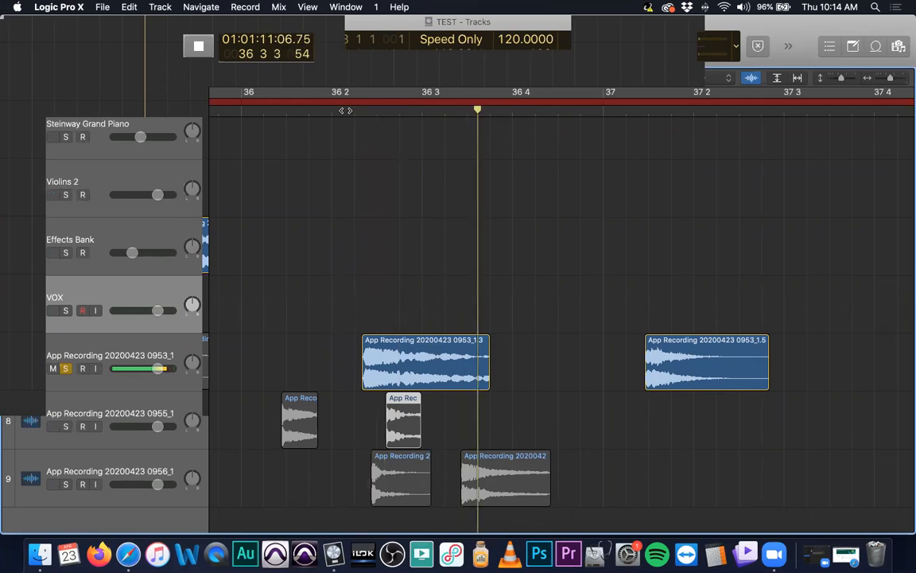
pyautogui.press('space')
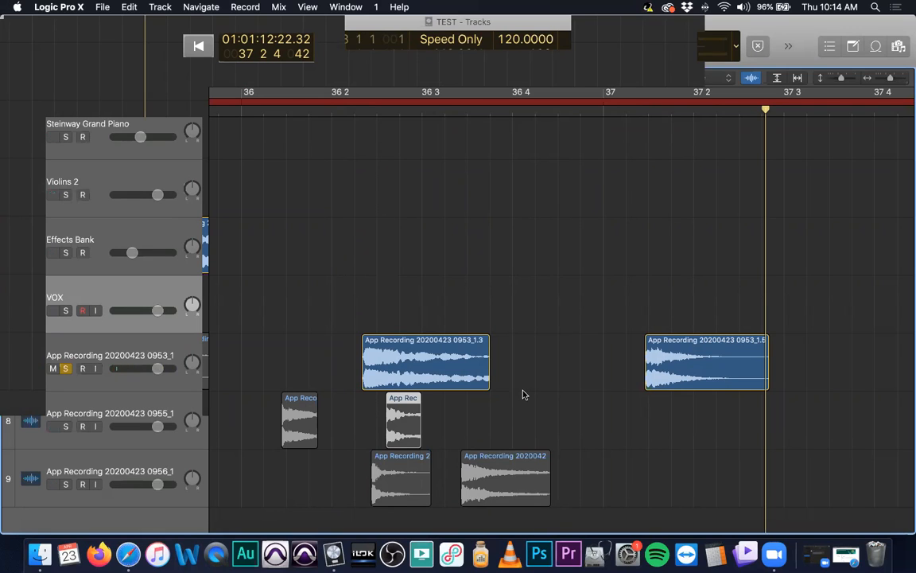
pyautogui.doubleClick(354, 112)
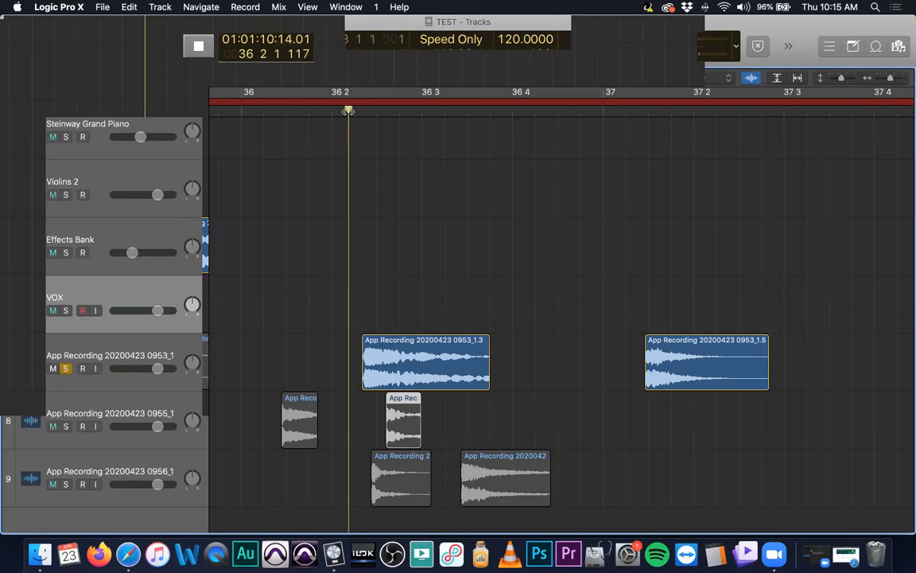
pyautogui.press('space')
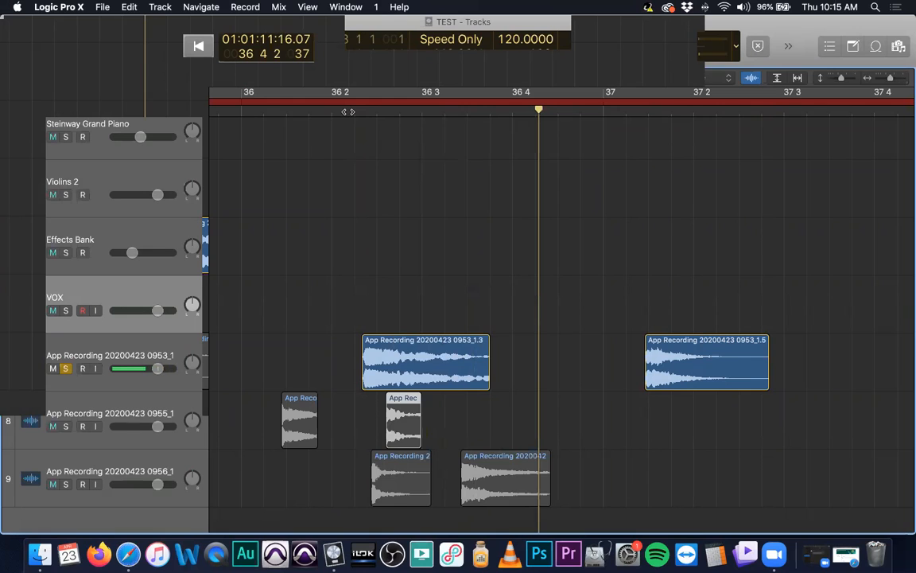
pyautogui.click(449, 350)
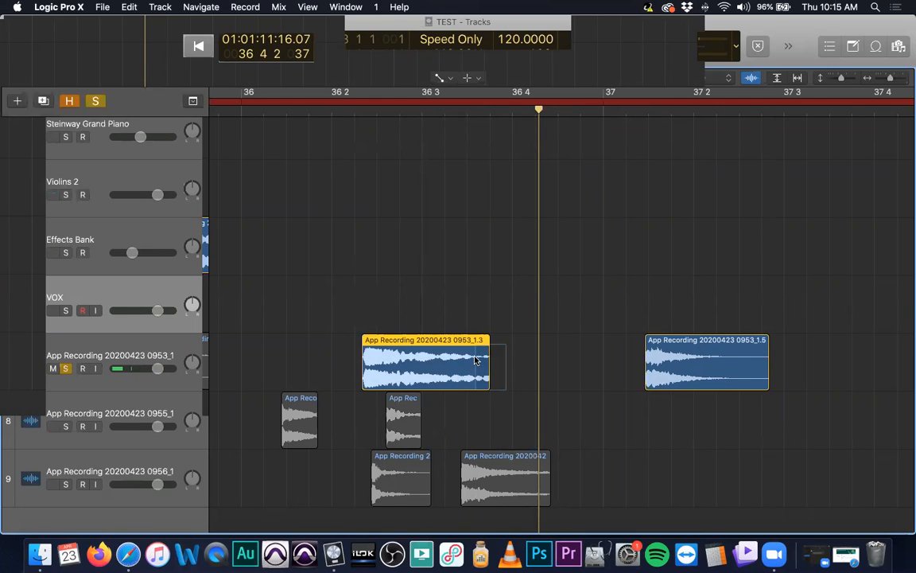
pyautogui.press('space')
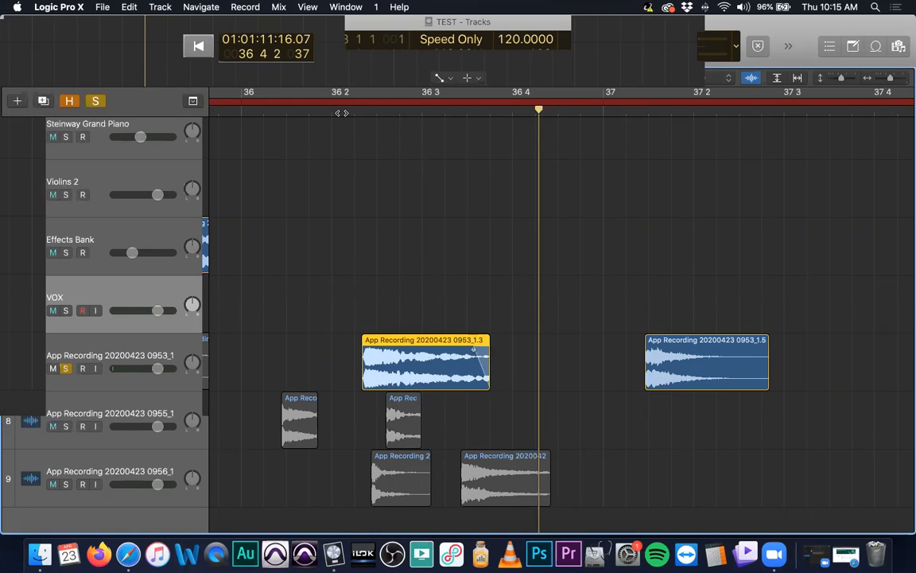
pyautogui.press('space')
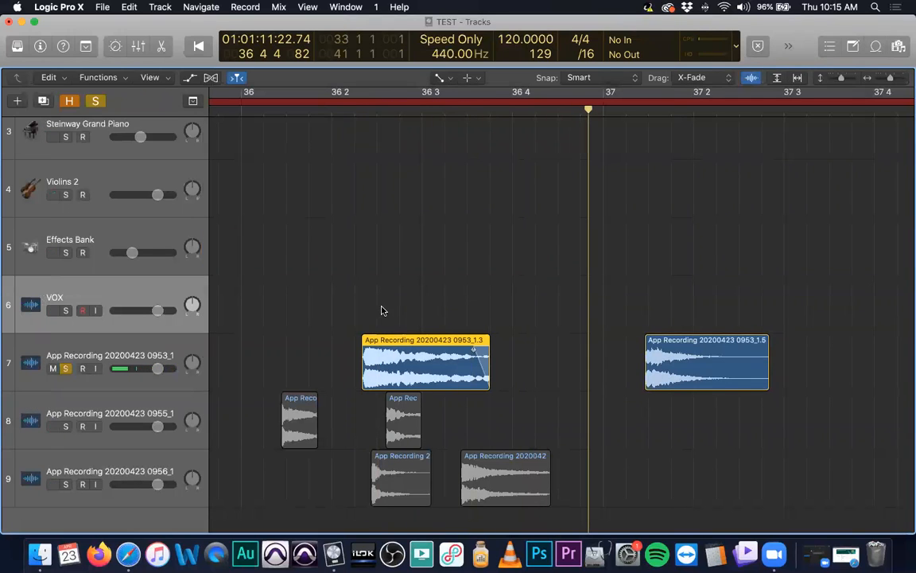
pyautogui.hscroll(-1, 408, 352)
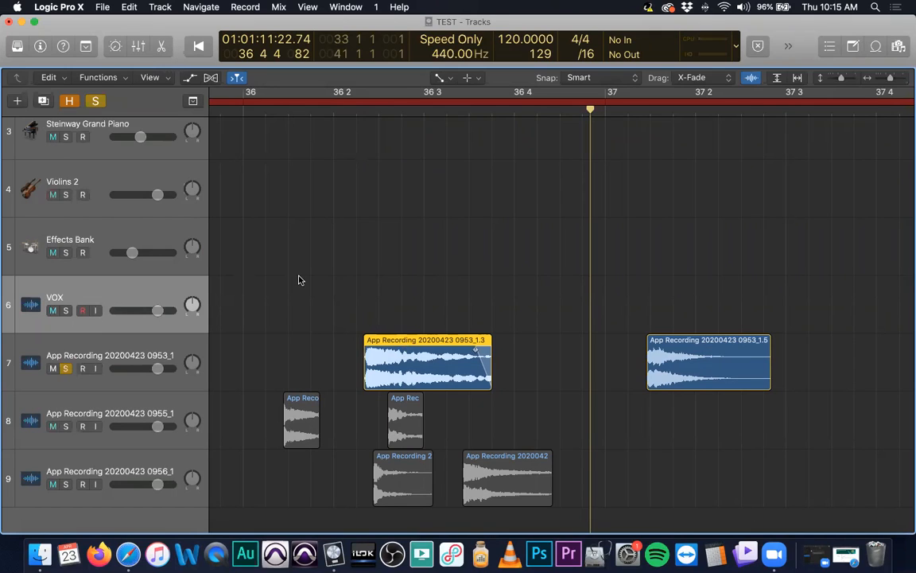
pyautogui.click(321, 333)
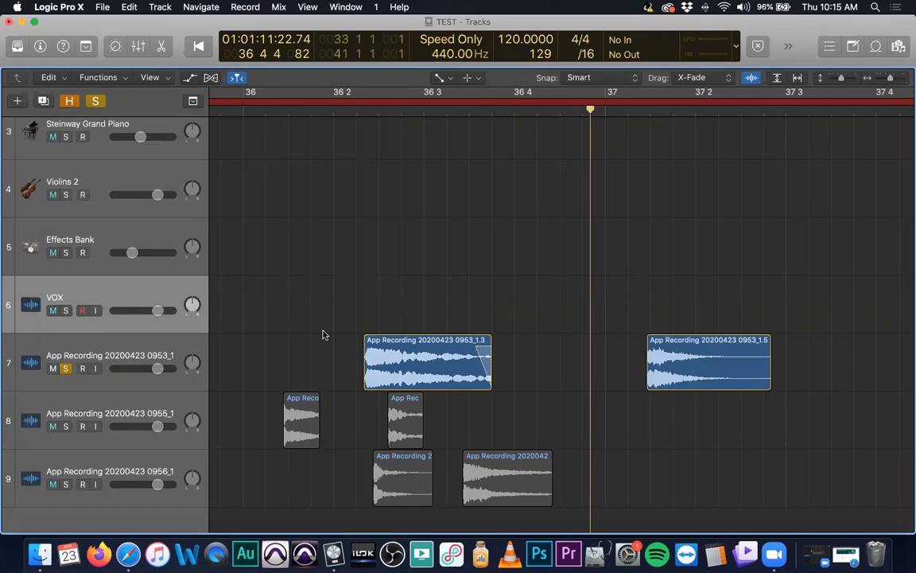
pyautogui.click(409, 343)
pyautogui.press('t')
pyautogui.click(411, 343)
pyautogui.click(413, 345)
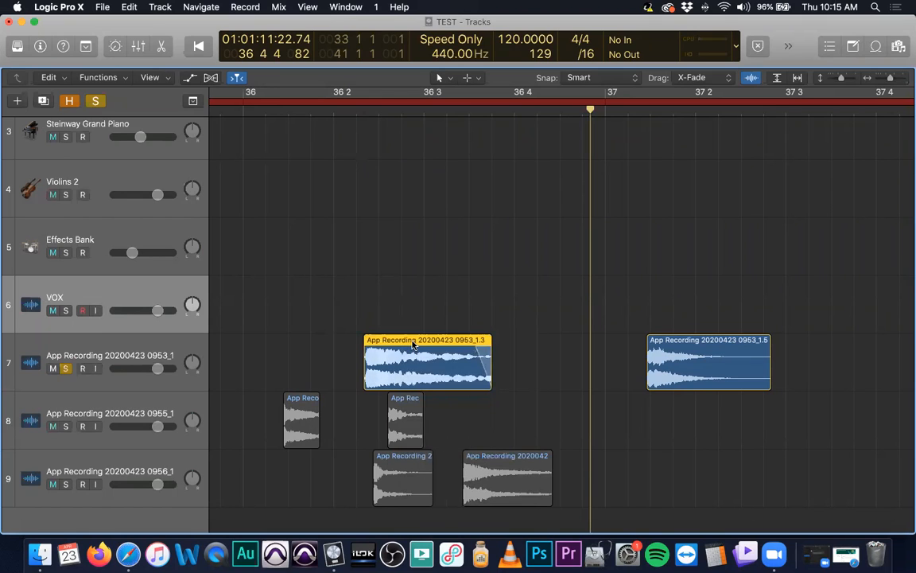
pyautogui.rightClick(413, 345)
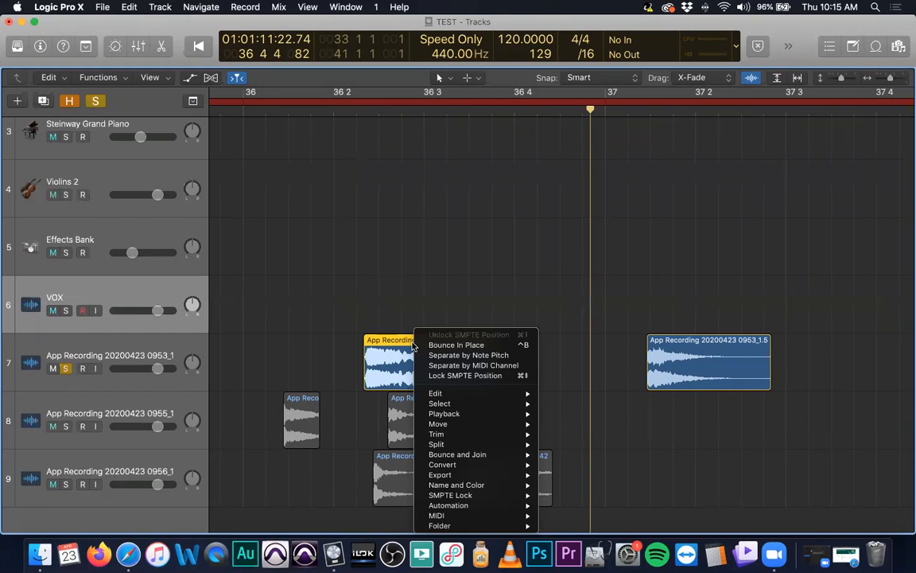
pyautogui.moveTo(493, 460)
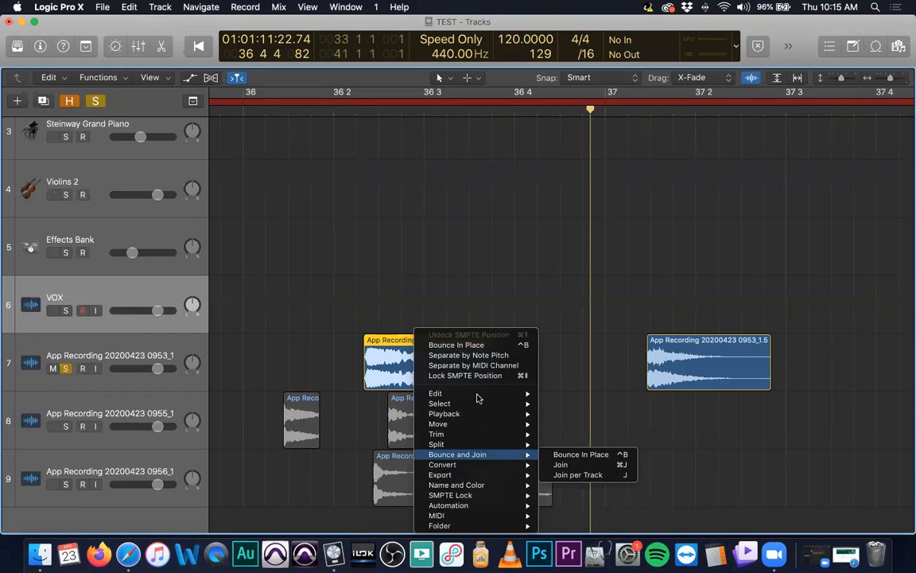
pyautogui.click(487, 237)
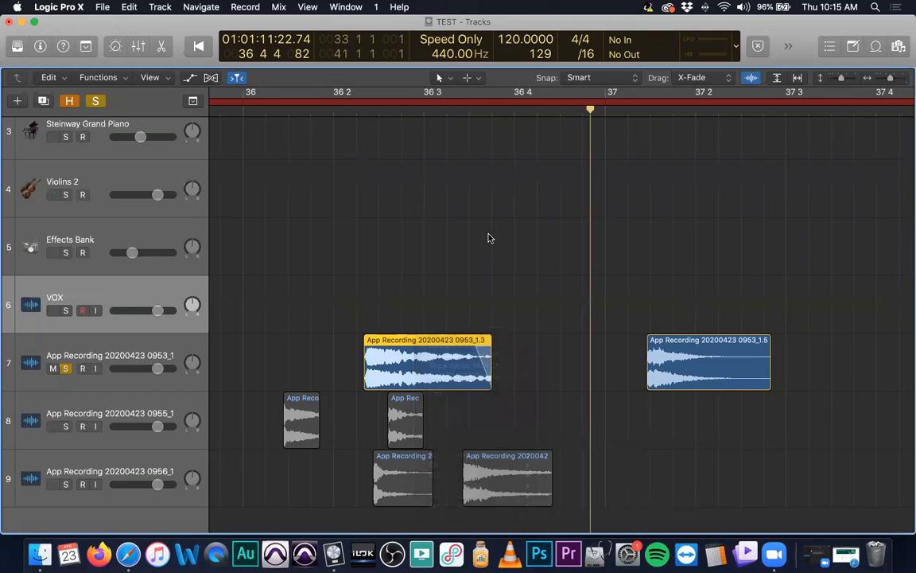
# Step: Show the project's audio browser and look through its list of audio files and regions
pyautogui.click(897, 48)
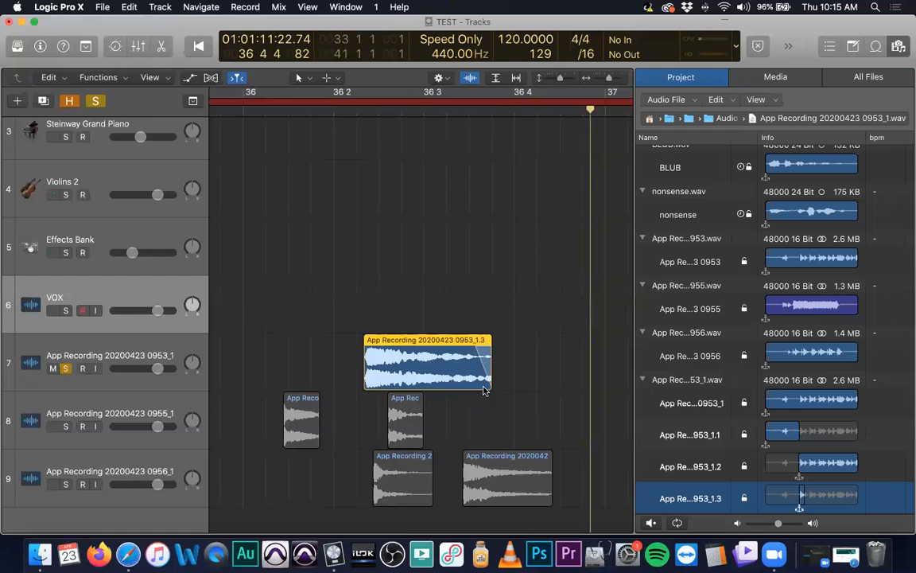
pyautogui.scroll(-10, 700, 340)
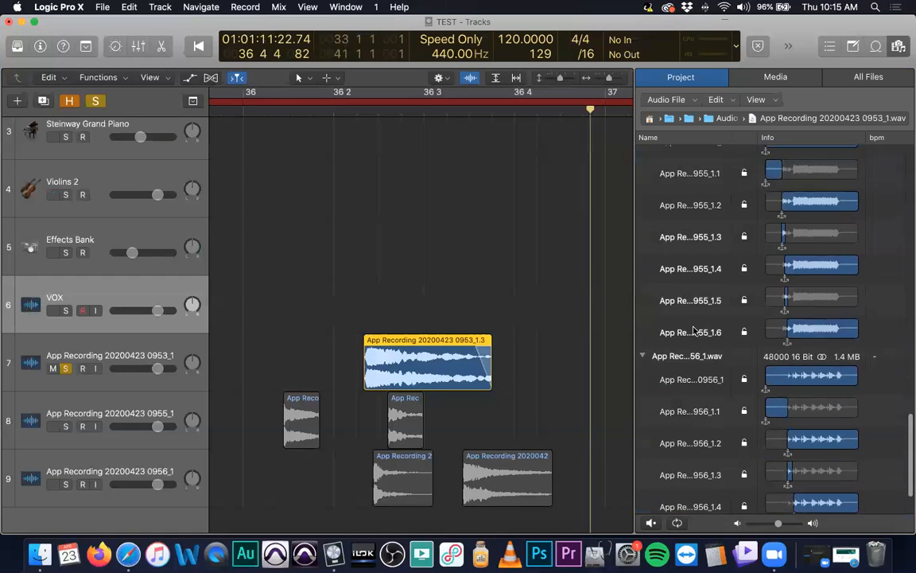
pyautogui.scroll(10, 700, 340)
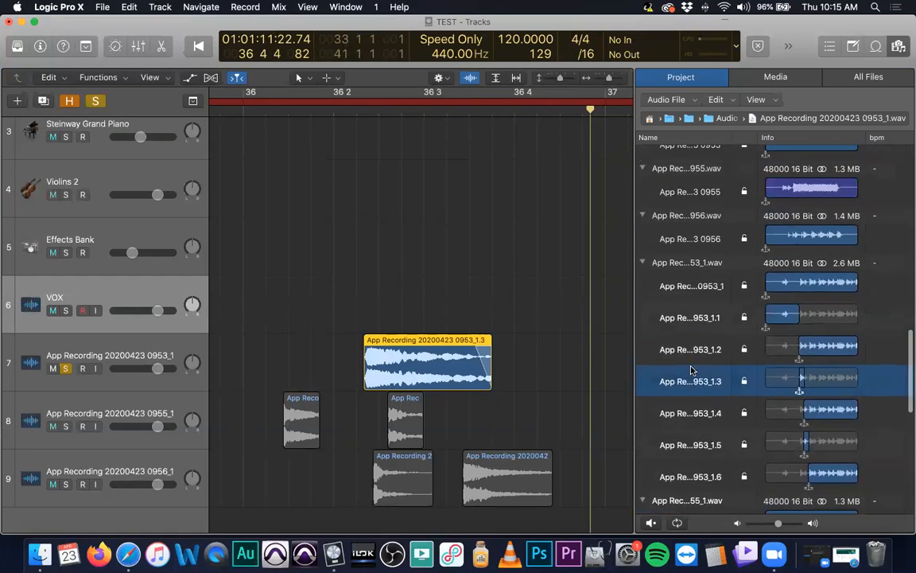
pyautogui.scroll(4, 692, 369)
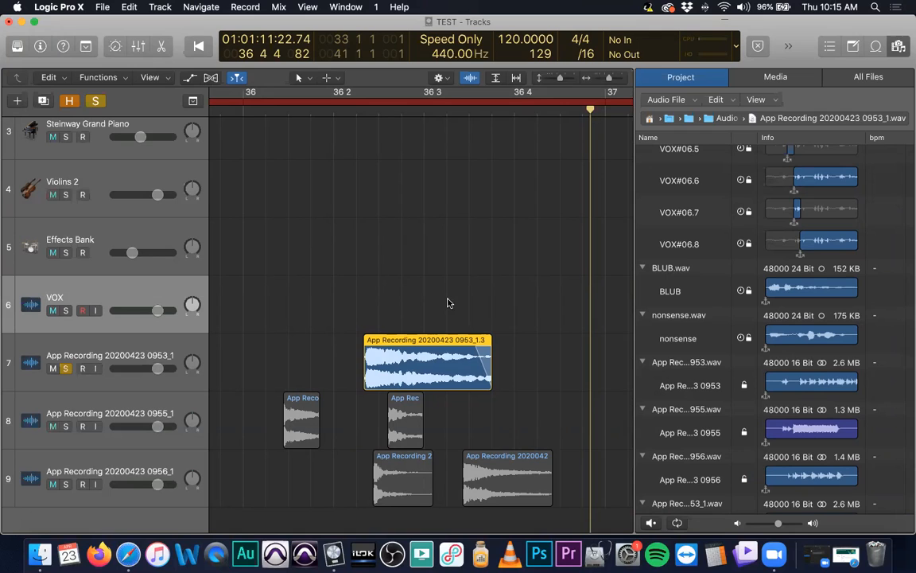
pyautogui.click(422, 353)
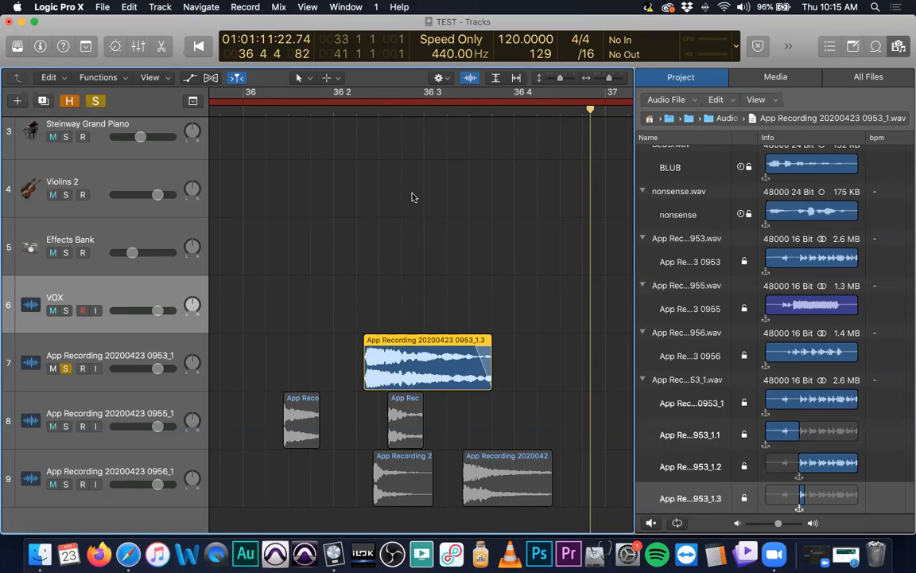
pyautogui.press('super+b')
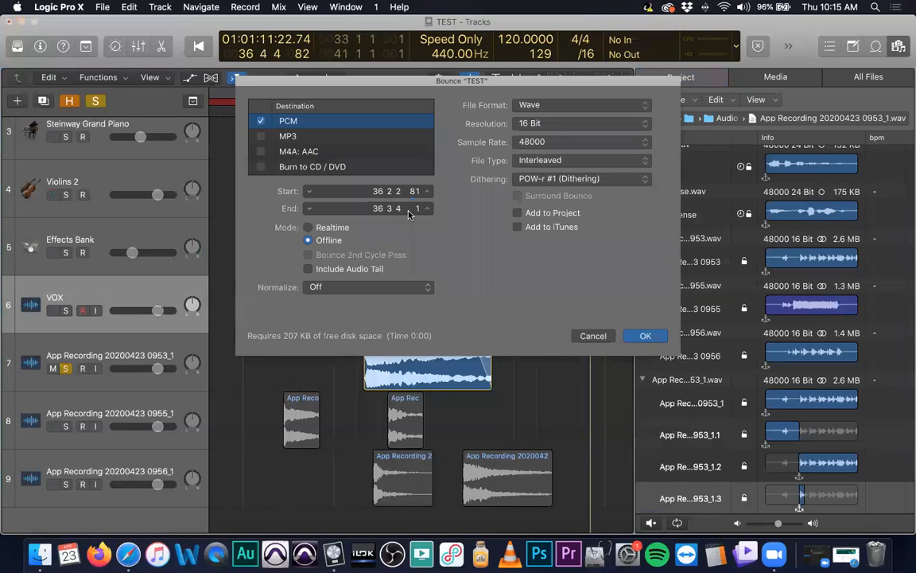
pyautogui.click(633, 336)
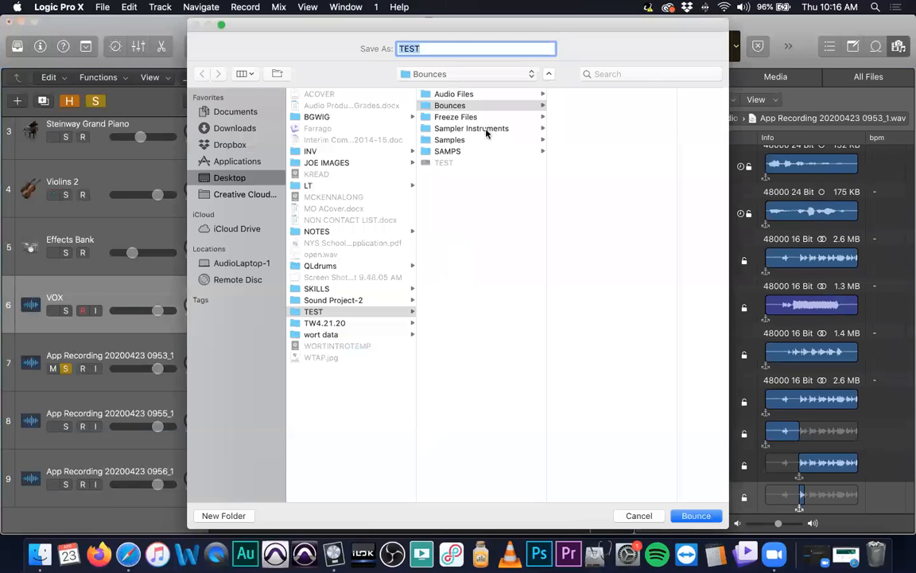
pyautogui.click(448, 151)
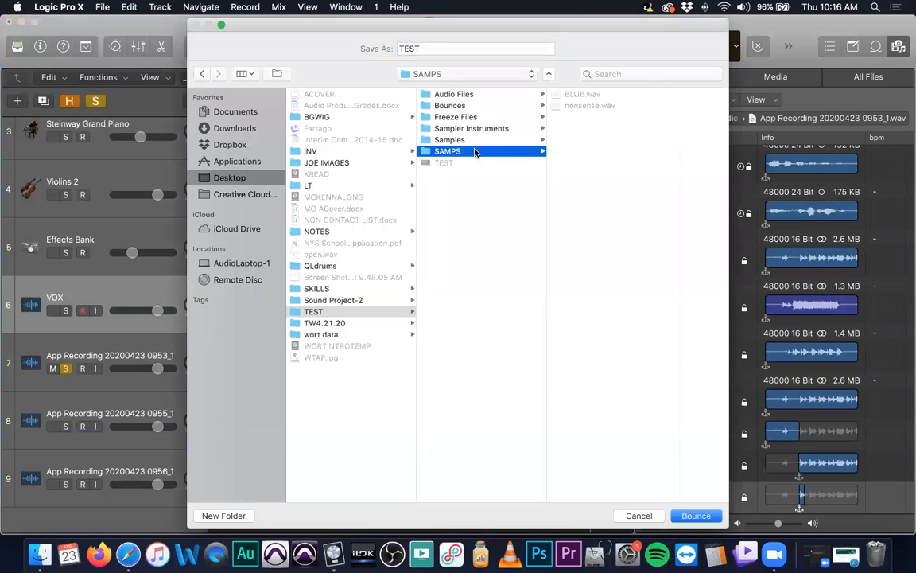
pyautogui.doubleClick(436, 50)
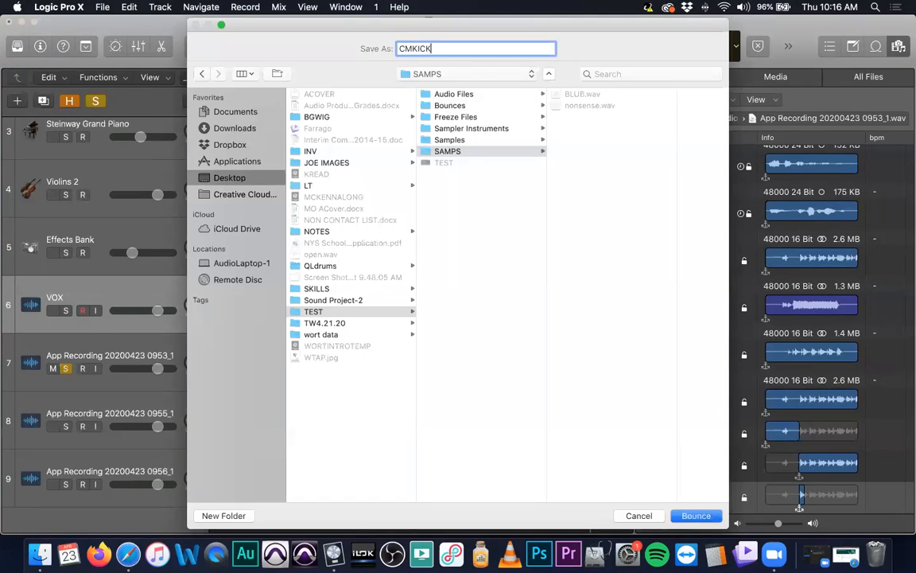
pyautogui.press('Return')
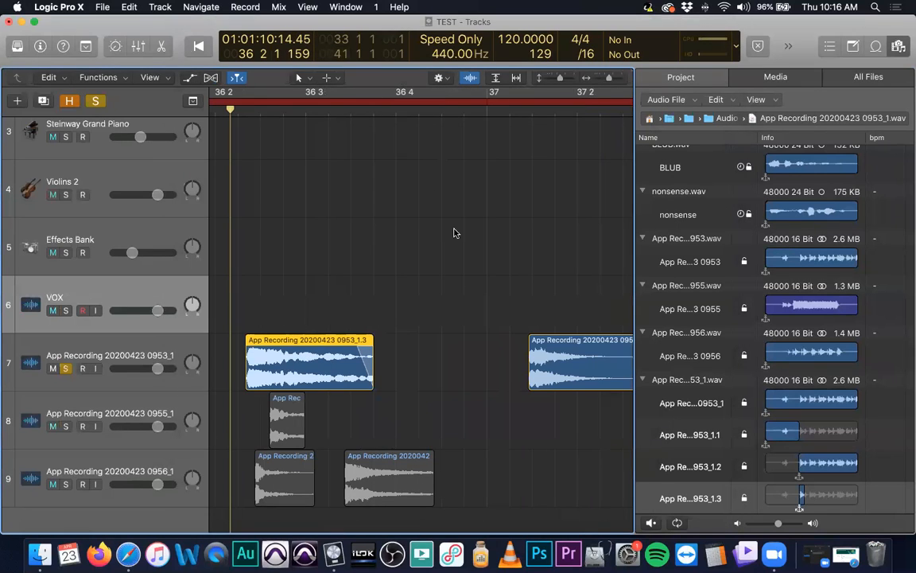
pyautogui.hscroll(3, 453, 232)
pyautogui.click(430, 99)
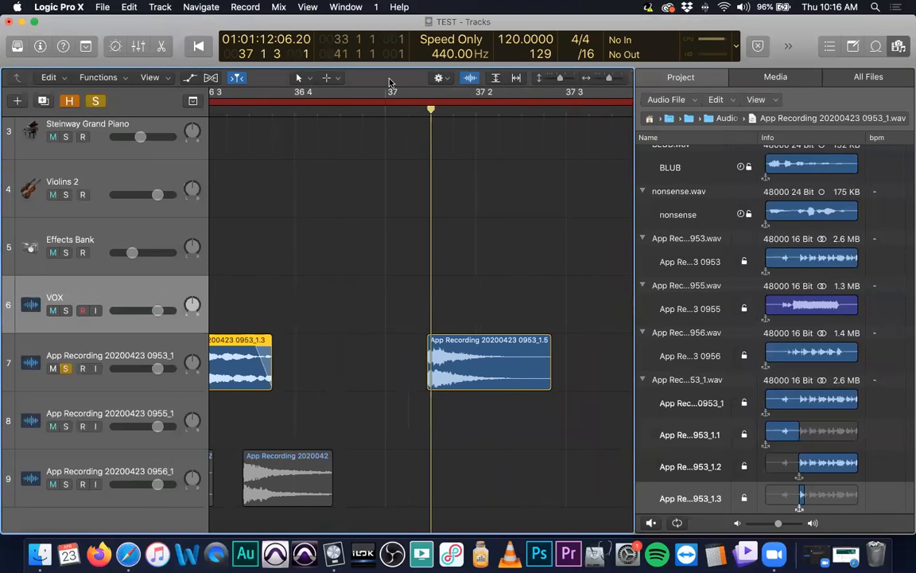
pyautogui.press('space')
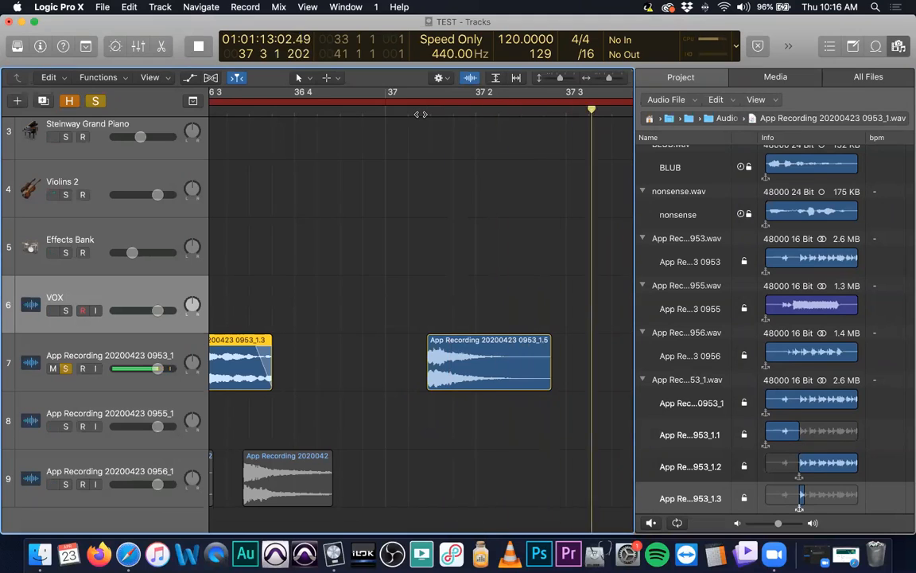
pyautogui.press('space')
pyautogui.hscroll(-8, 507, 255)
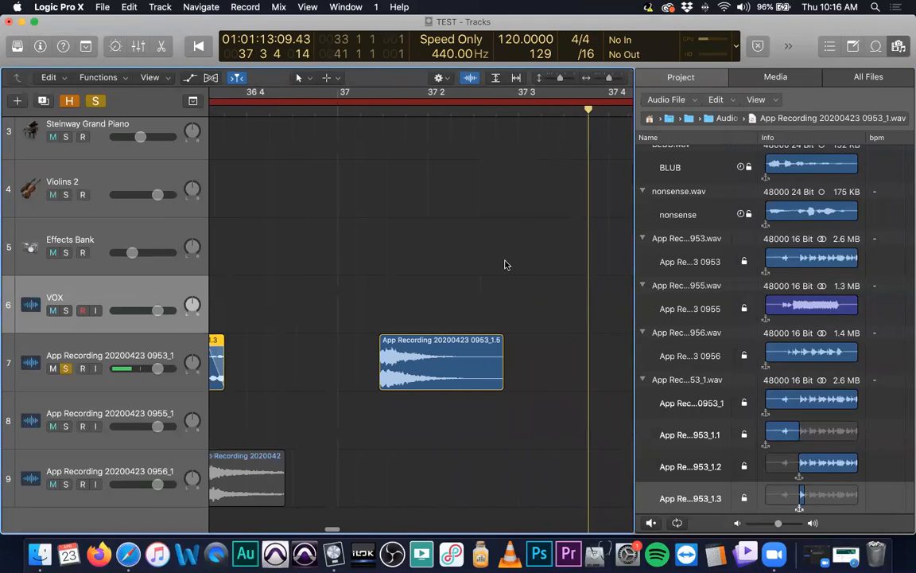
pyautogui.moveTo(501, 342); pyautogui.dragTo(474, 348)
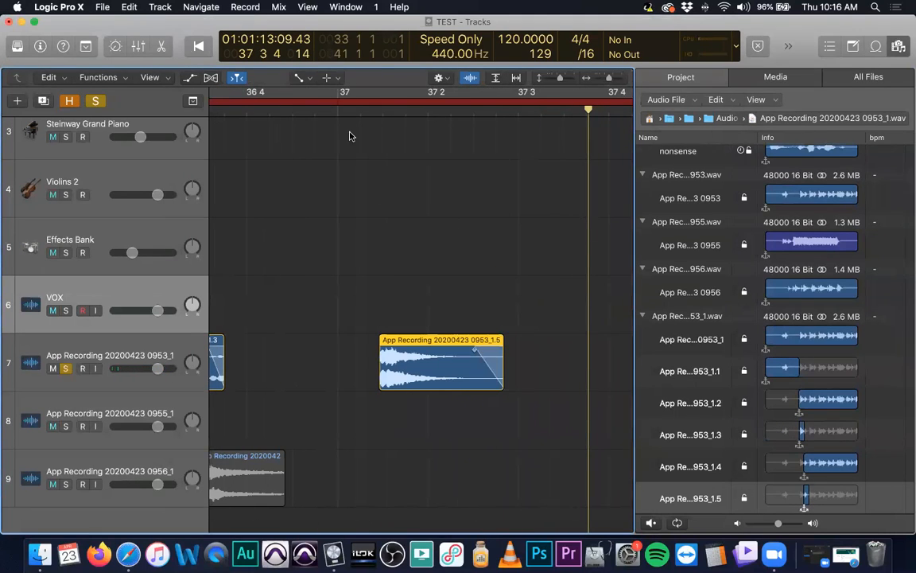
pyautogui.click(344, 113)
pyautogui.press('space')
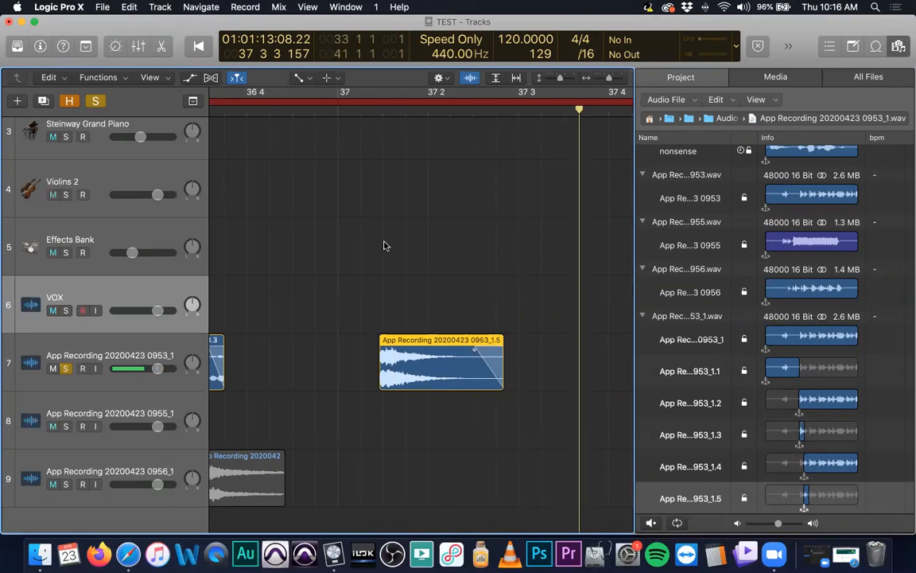
pyautogui.press('t')
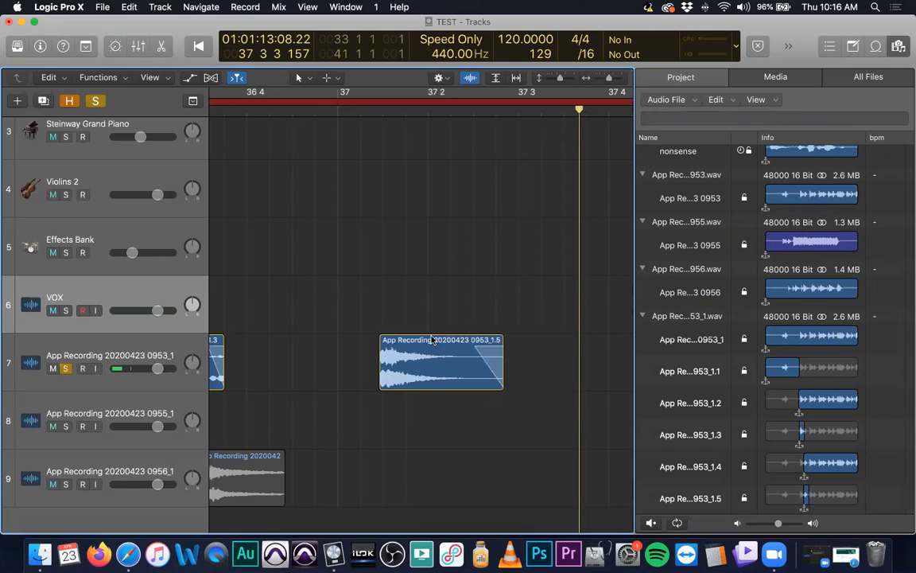
pyautogui.click(440, 353)
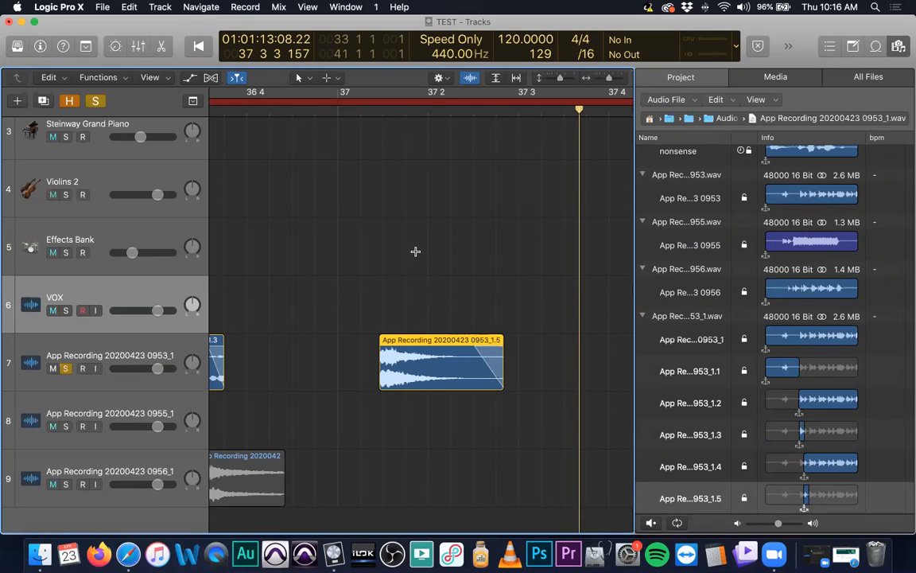
pyautogui.press('super+b')
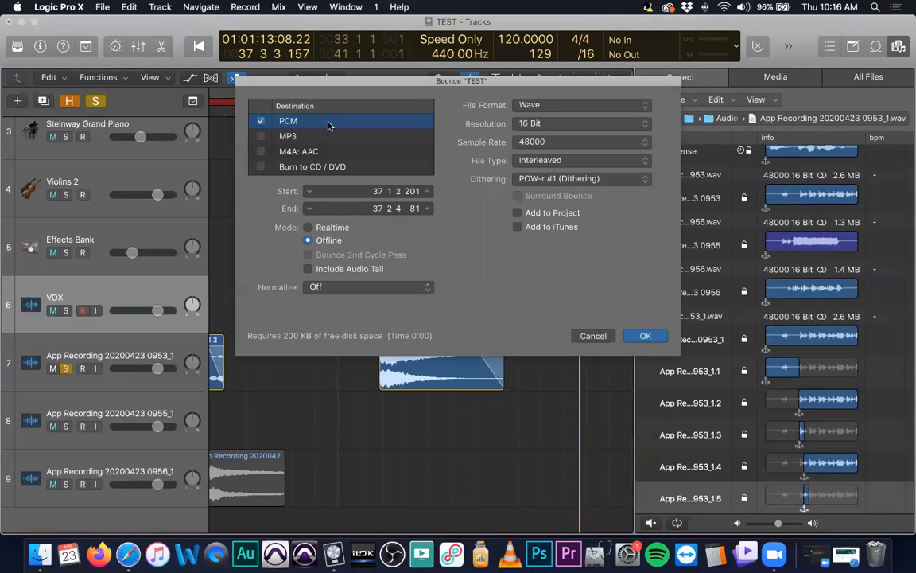
pyautogui.click(646, 335)
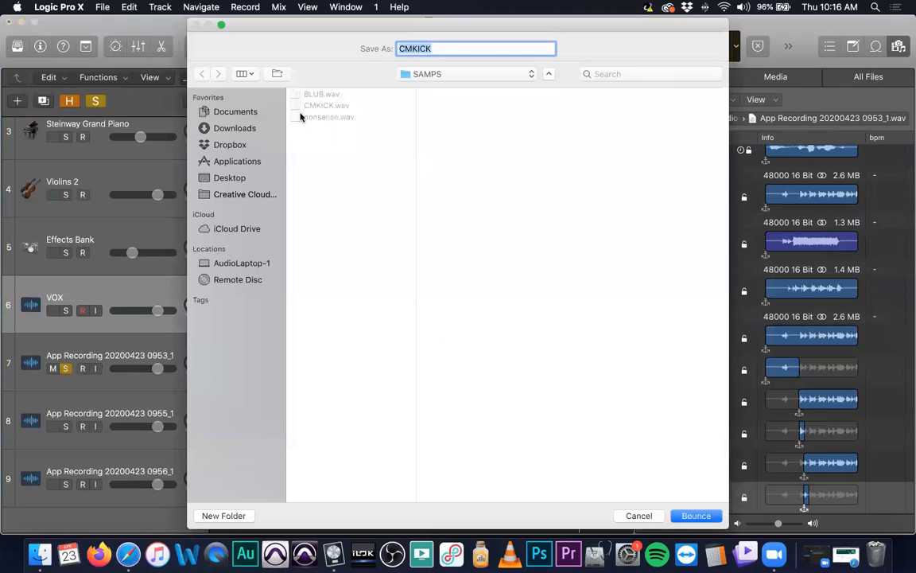
pyautogui.press('Right')
pyautogui.press('BackSpace')
pyautogui.press('BackSpace')
pyautogui.press('BackSpace')
pyautogui.press('Return')
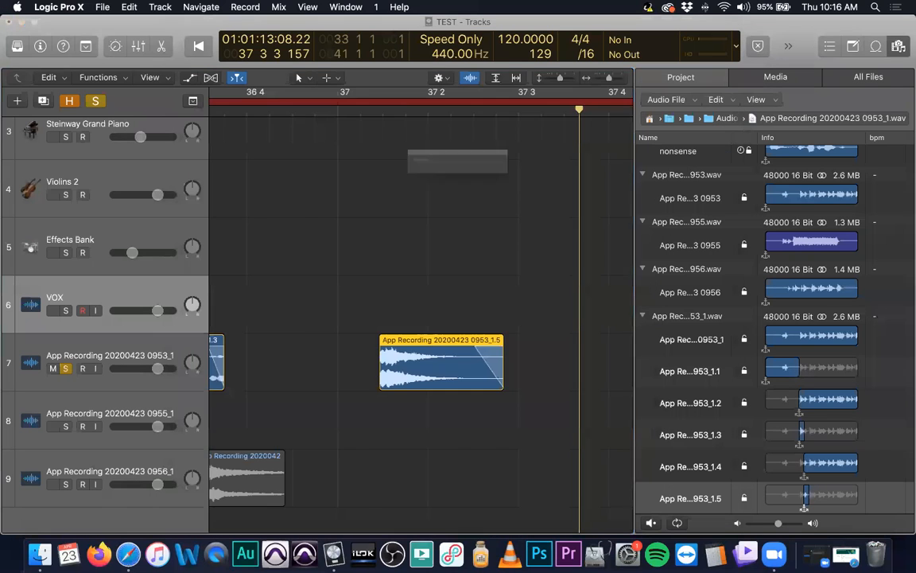
# Step: Unsolo track 7, solo track 8 instead, and play back its first region from bar 36
pyautogui.scroll(-3, 439, 283)
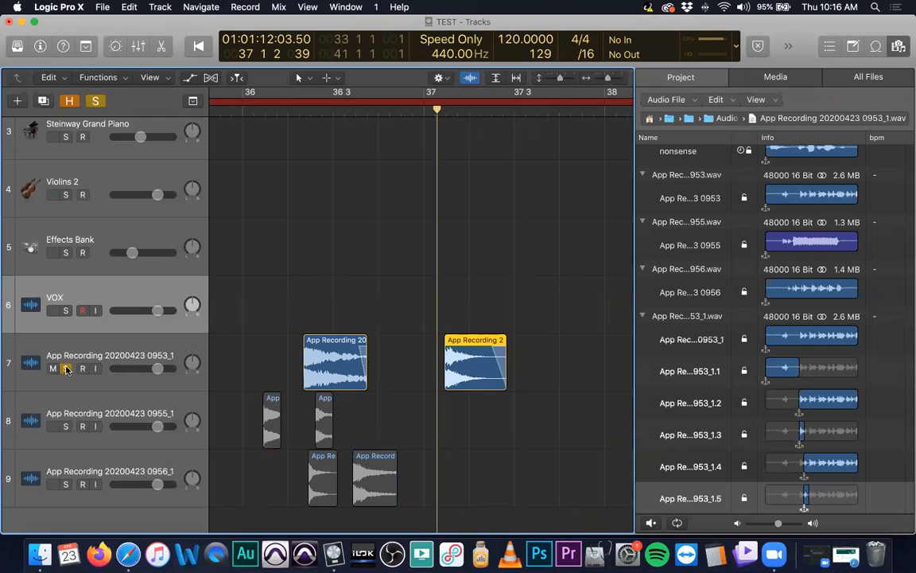
pyautogui.click(65, 368)
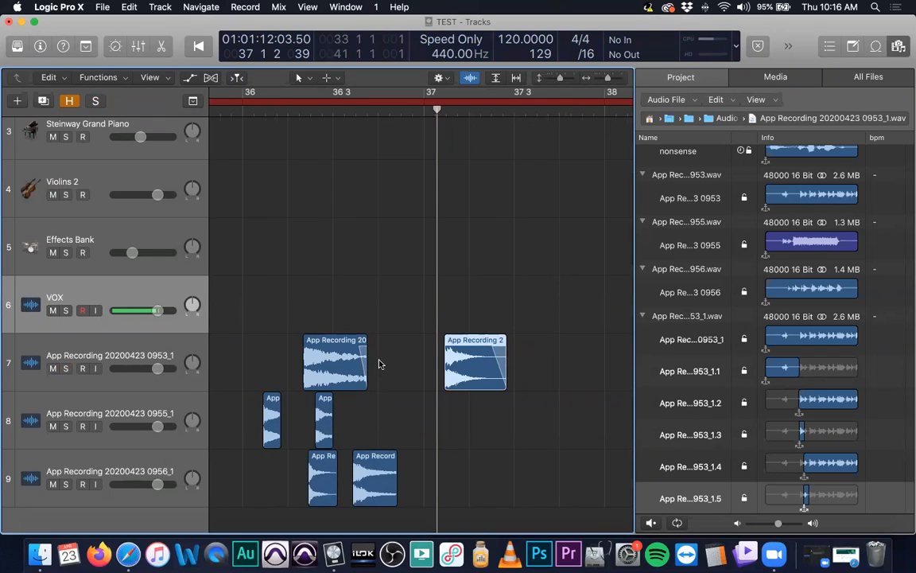
pyautogui.hscroll(-3, 365, 372)
pyautogui.click(66, 427)
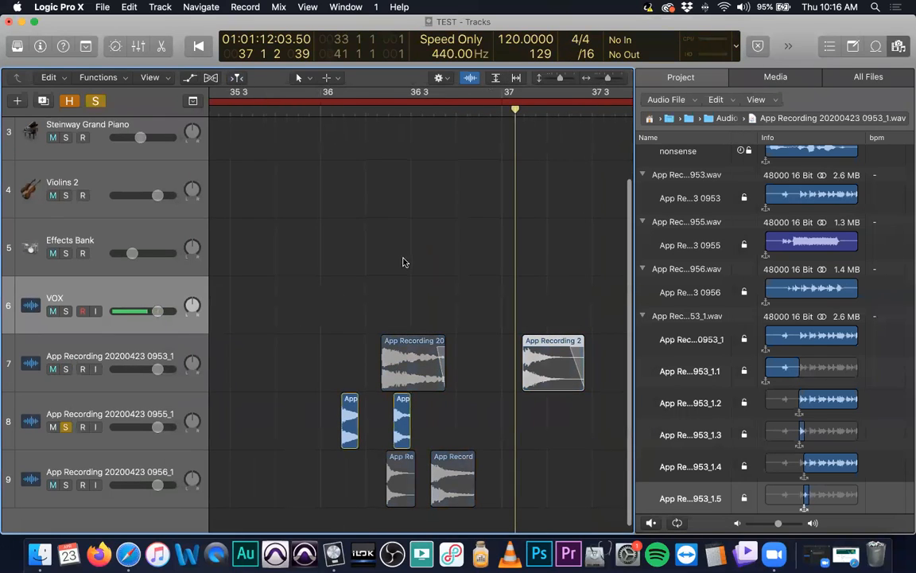
pyautogui.click(329, 111)
pyautogui.scroll(5, 398, 191)
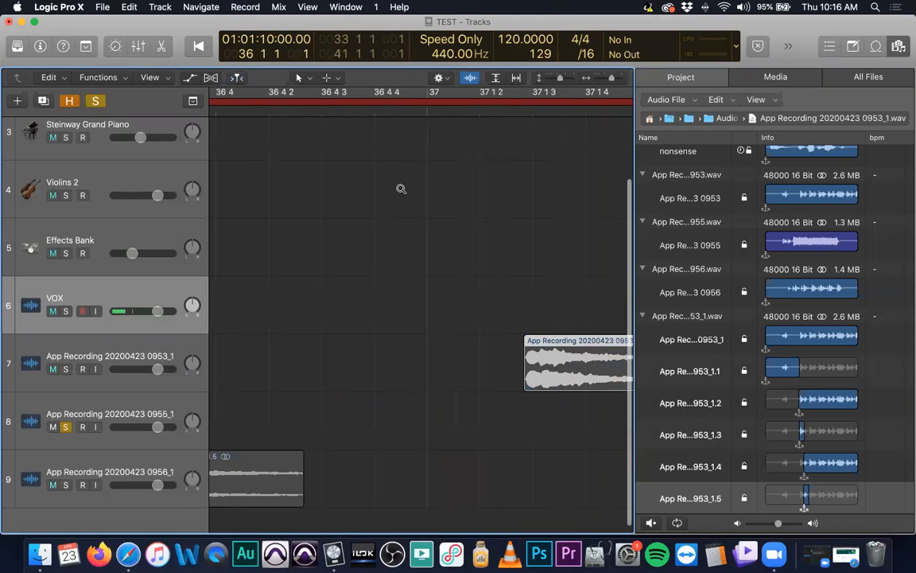
pyautogui.scroll(-5, 408, 190)
pyautogui.scroll(5, 408, 190)
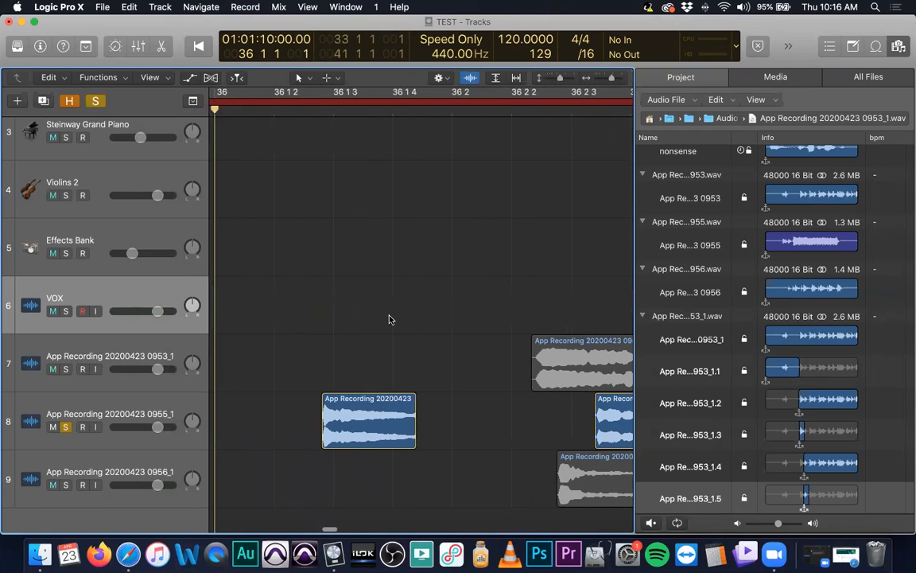
pyautogui.press('space')
# Step: Add a short fade-out to the end of the first region on track 8 with the Fade tool and play it back
pyautogui.press('t')
pyautogui.press('a')
pyautogui.click(398, 422)
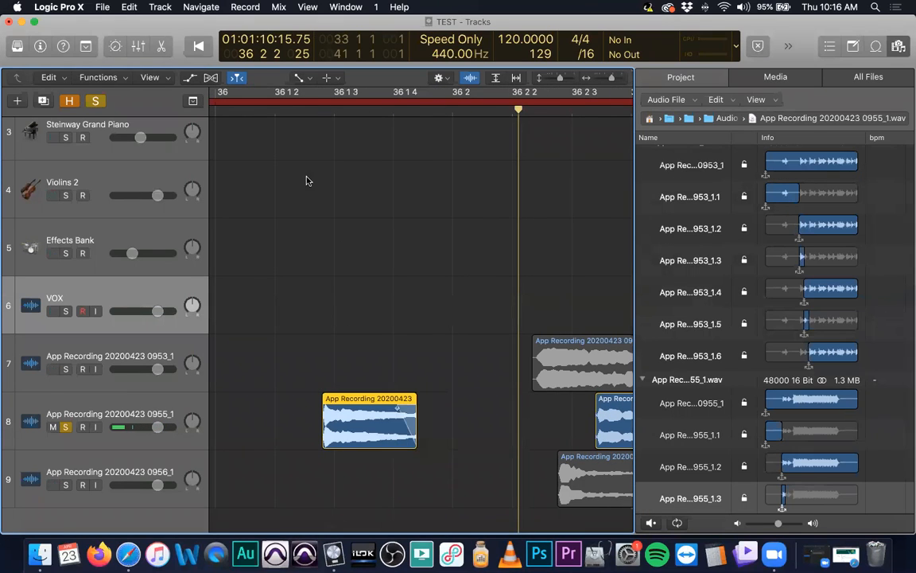
pyautogui.doubleClick(266, 103)
pyautogui.press('space')
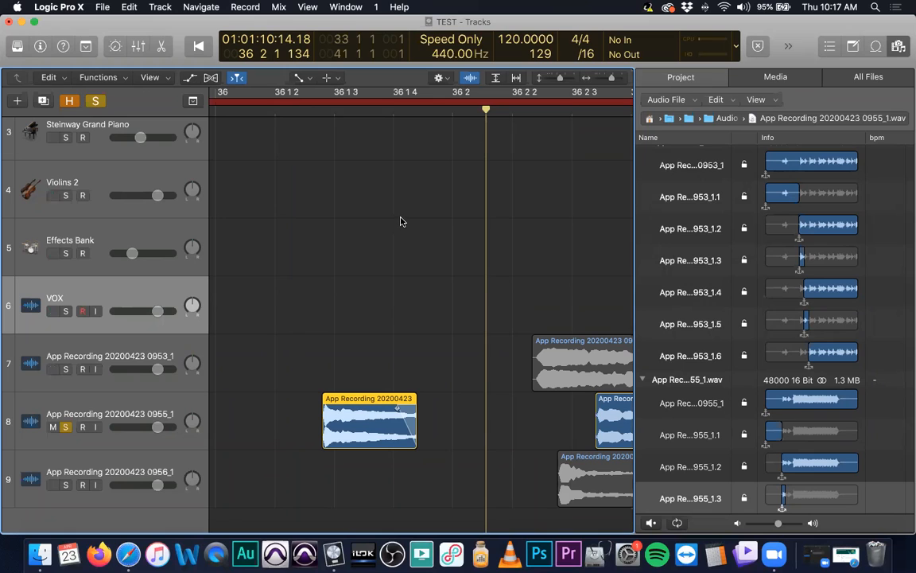
# Step: Extend the start of track 8's first region slightly earlier, add a short fade-in there, and play it back
pyautogui.click(306, 113)
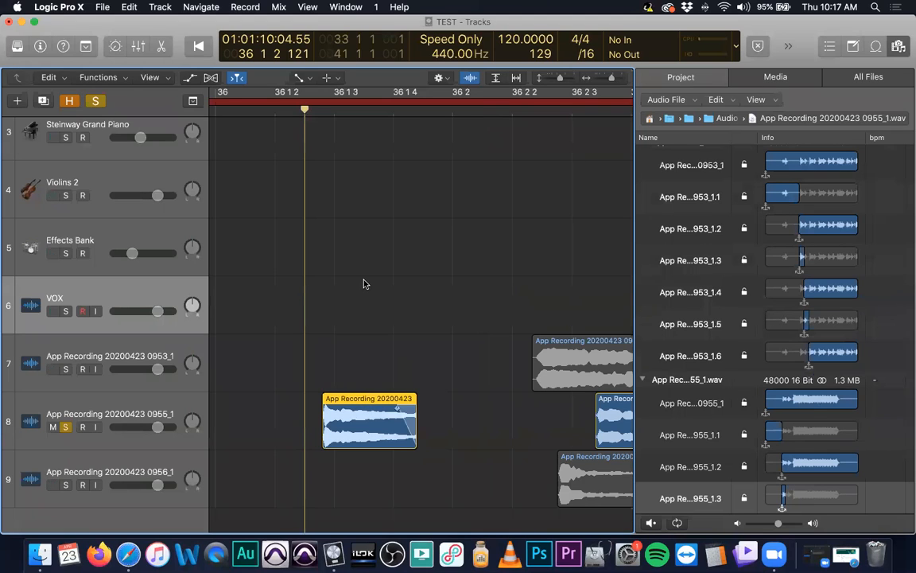
pyautogui.press('t')
pyautogui.press('t')
pyautogui.moveTo(320, 438)
pyautogui.mouseDown()
pyautogui.moveTo(309, 440)
pyautogui.moveTo(317, 439)
pyautogui.mouseUp()
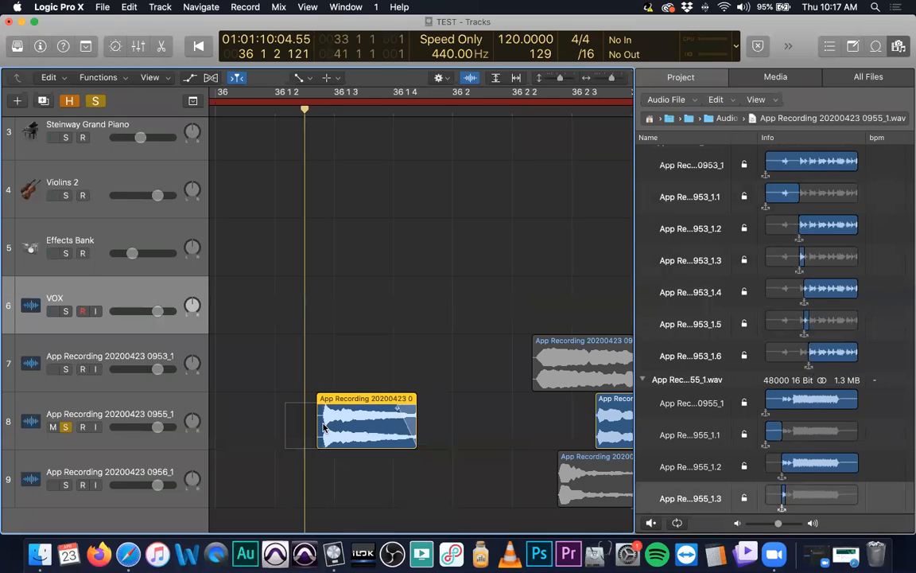
pyautogui.press('space')
pyautogui.press('space')
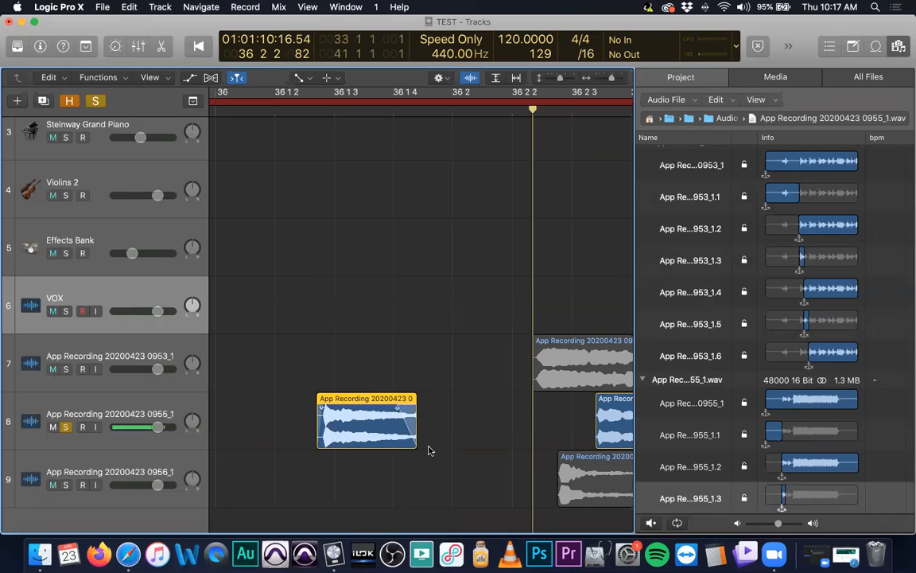
# Step: Try extending the end of track 8's first region to about 36 2 2, including the second hit, and play it back
pyautogui.press('t')
pyautogui.press('t')
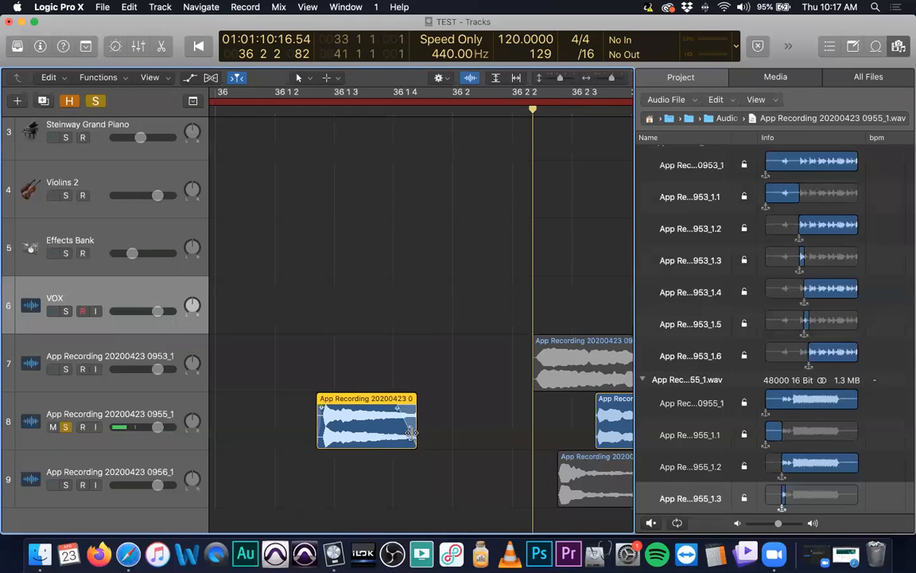
pyautogui.moveTo(410, 431); pyautogui.dragTo(484, 433)
pyautogui.click(251, 107)
pyautogui.press('space')
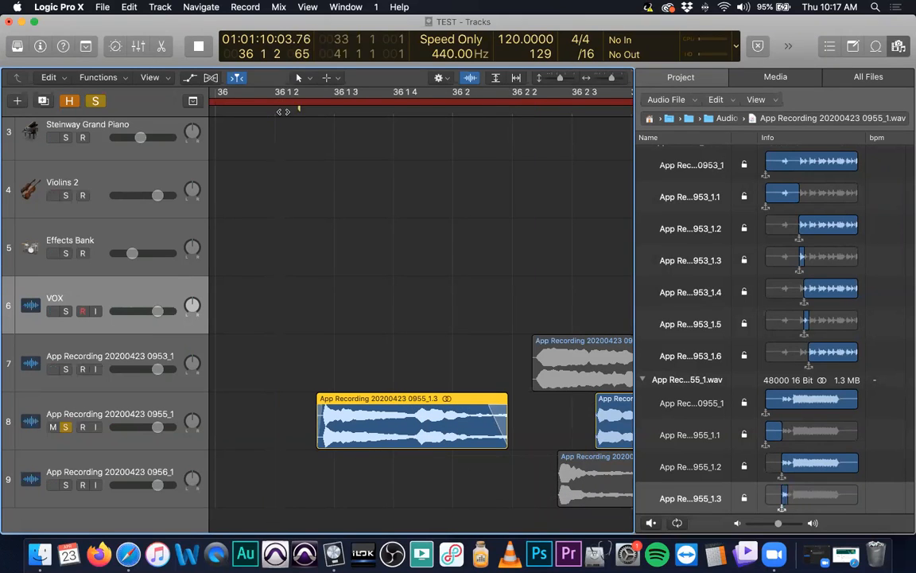
pyautogui.press('space')
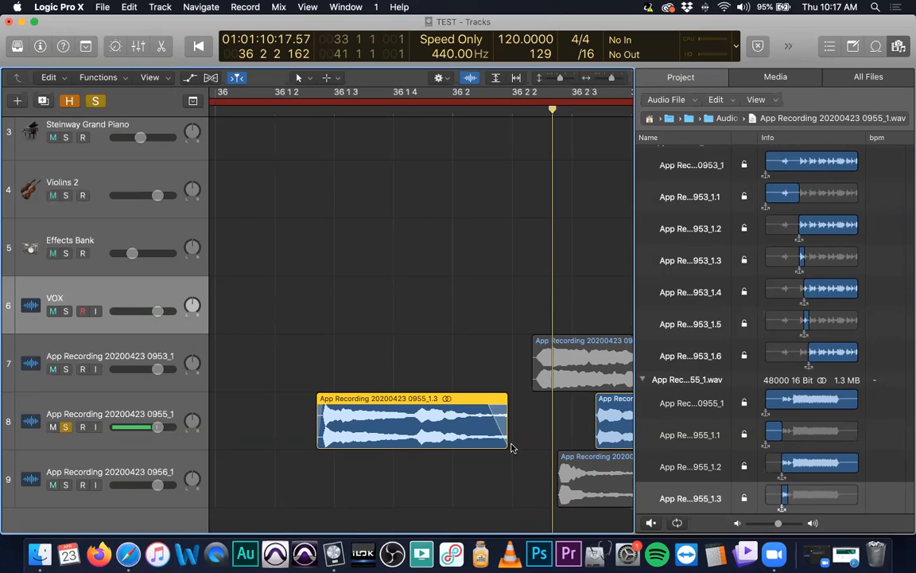
# Step: Trim the end of track 8's first region to just past 36 1 4, excluding the second hit, and play it back
pyautogui.moveTo(504, 440); pyautogui.dragTo(414, 441)
pyautogui.click(252, 109)
pyautogui.press('space')
pyautogui.press('space')
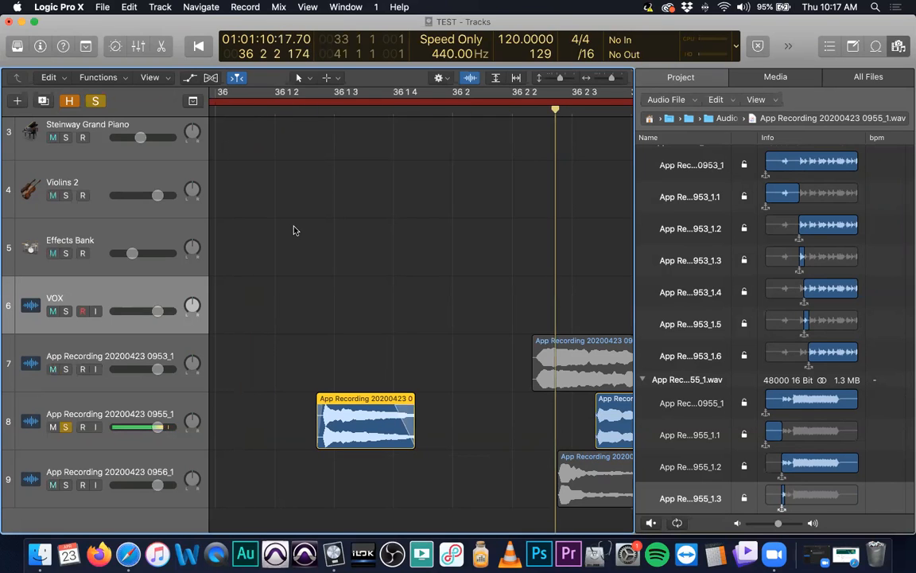
# Step: Select only the first region on track 8 and bounce it as a PCM Wave file named TBSNARE1 in the SAMPS folder
pyautogui.hscroll(2, 307, 227)
pyautogui.hscroll(1, 307, 228)
pyautogui.scroll(-2, 310, 229)
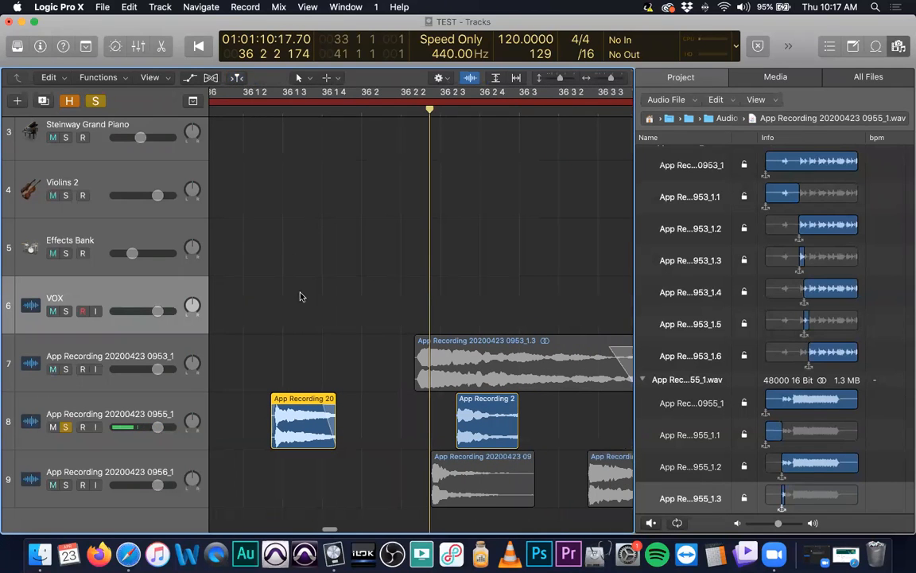
pyautogui.click(318, 398)
pyautogui.click(302, 406)
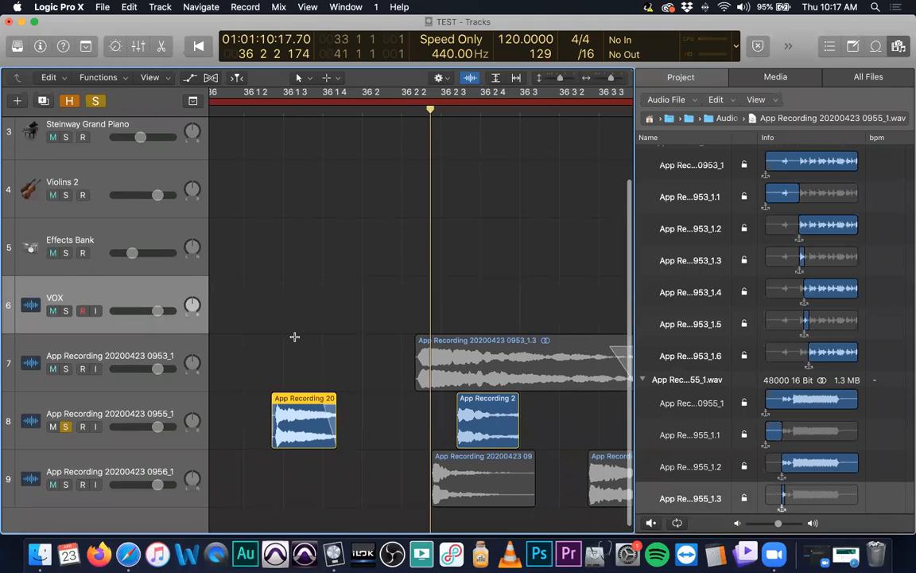
pyautogui.press('super+b')
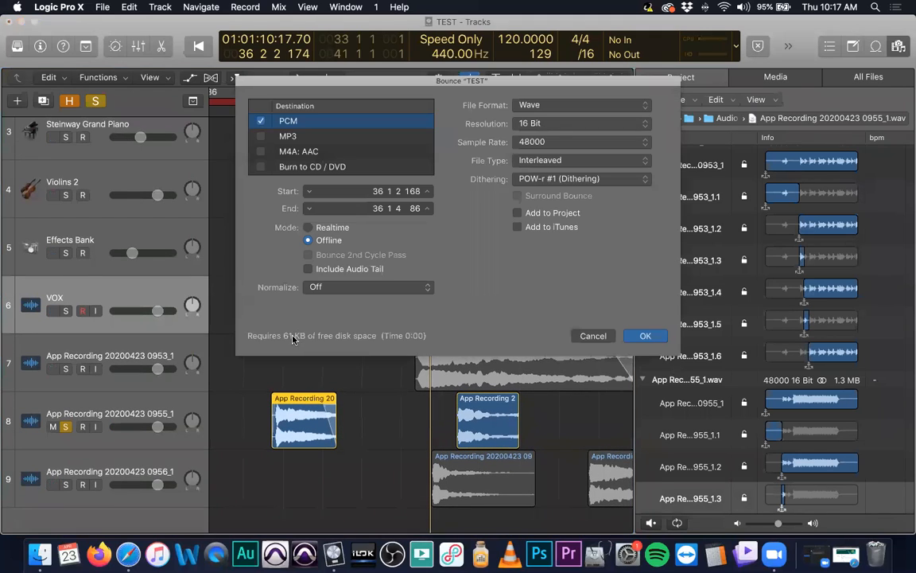
pyautogui.click(645, 335)
pyautogui.write('TBSNARE1')
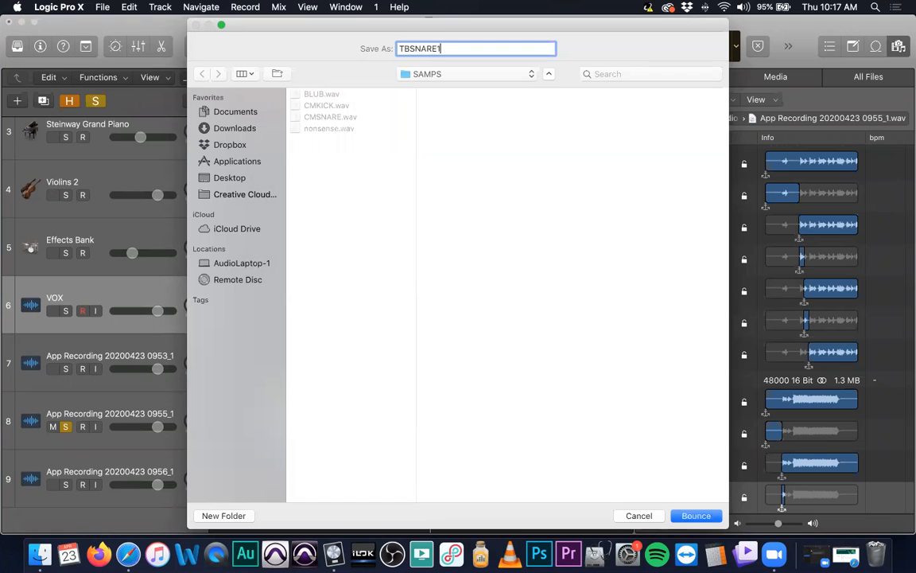
pyautogui.press('Return')
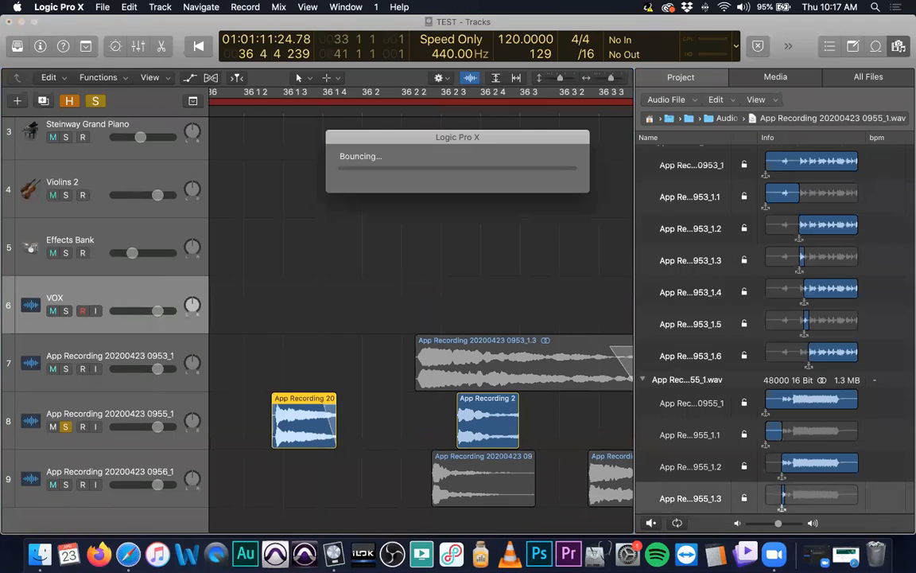
# Step: Select the second region on track 8 and play it back twice from just before its start
pyautogui.click(487, 407)
pyautogui.click(442, 111)
pyautogui.press('space')
pyautogui.press('space')
pyautogui.click(436, 112)
pyautogui.press('space')
pyautogui.press('space')
# Step: Add a fade-out over about the last half of track 8's second region with the Fade tool and play it back
pyautogui.press('t')
pyautogui.click(536, 417)
pyautogui.press('t')
pyautogui.click(535, 411)
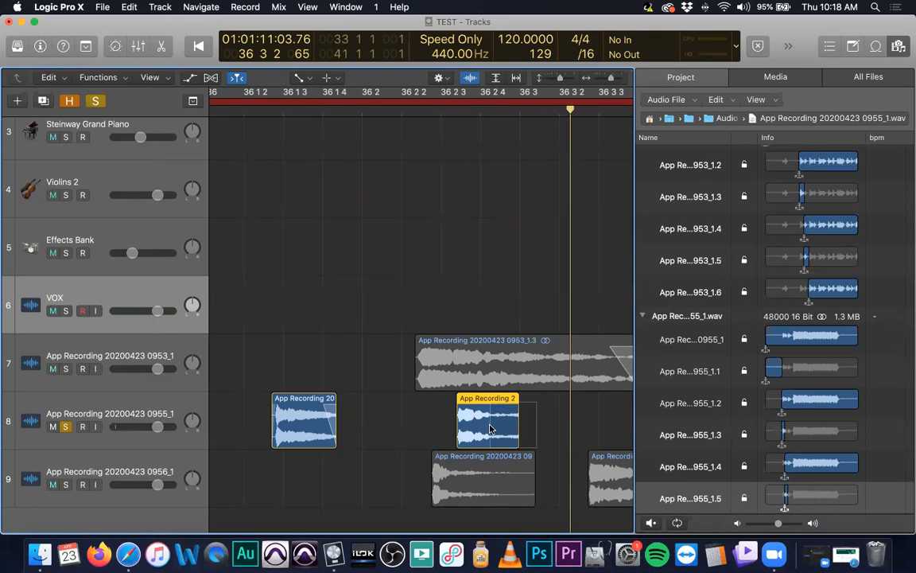
pyautogui.moveTo(496, 429); pyautogui.dragTo(490, 402)
pyautogui.doubleClick(430, 94)
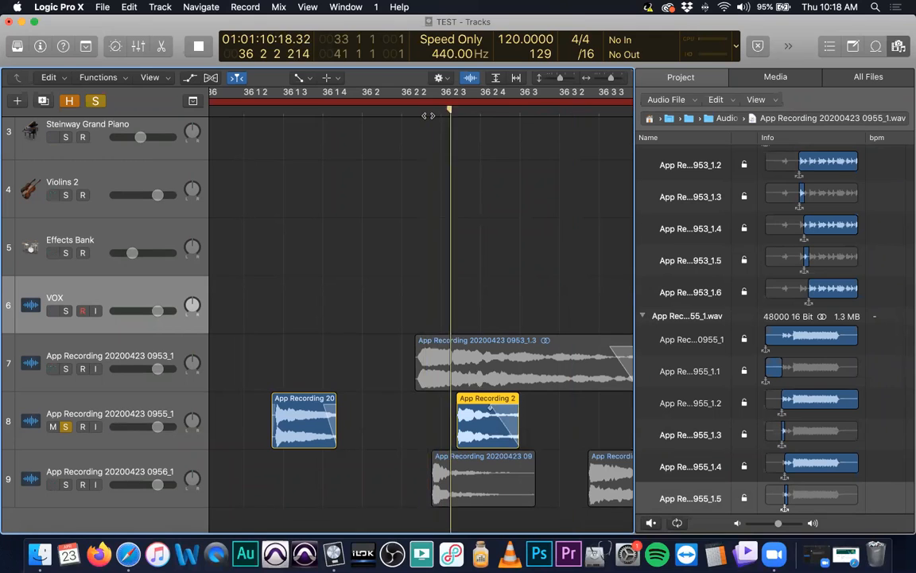
pyautogui.hscroll(-6, 461, 272)
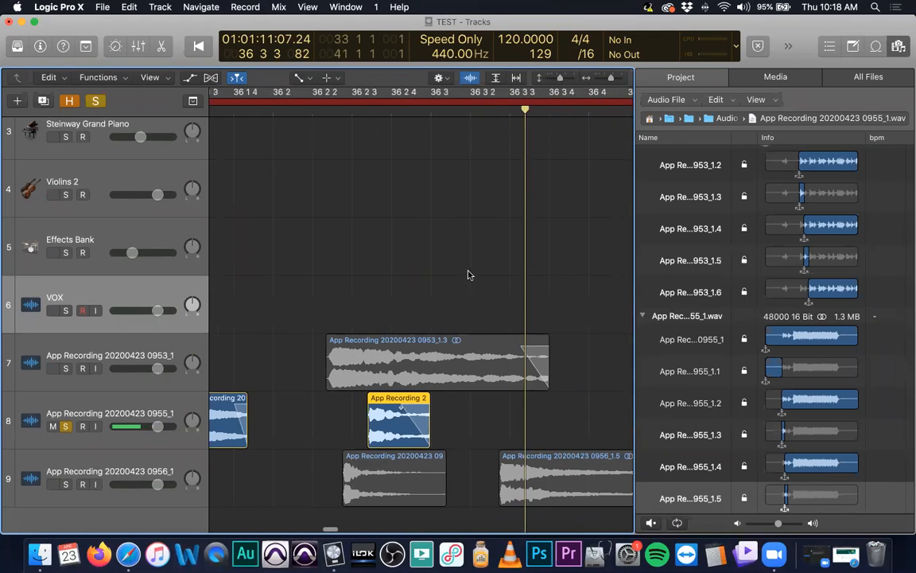
# Step: Try extending the start of track 8's second region slightly earlier with a short fade-in, play it back, and undo the change
pyautogui.press('t')
pyautogui.press('t')
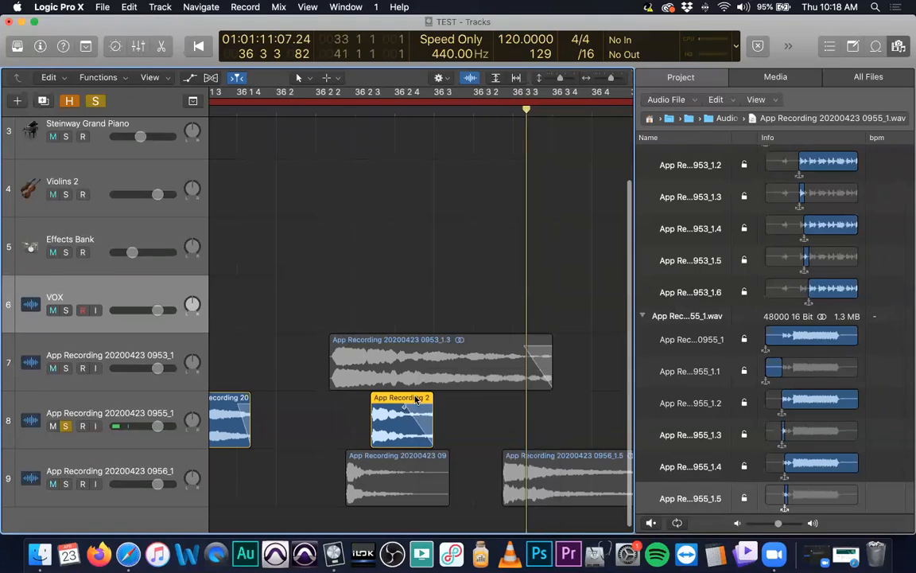
pyautogui.moveTo(370, 439); pyautogui.dragTo(367, 439)
pyautogui.press('t')
pyautogui.press('a')
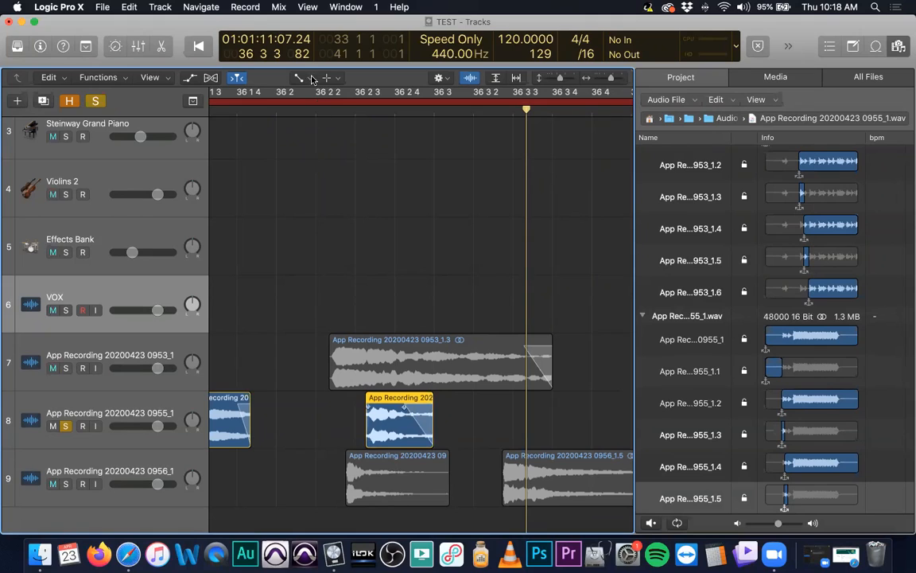
pyautogui.doubleClick(305, 108)
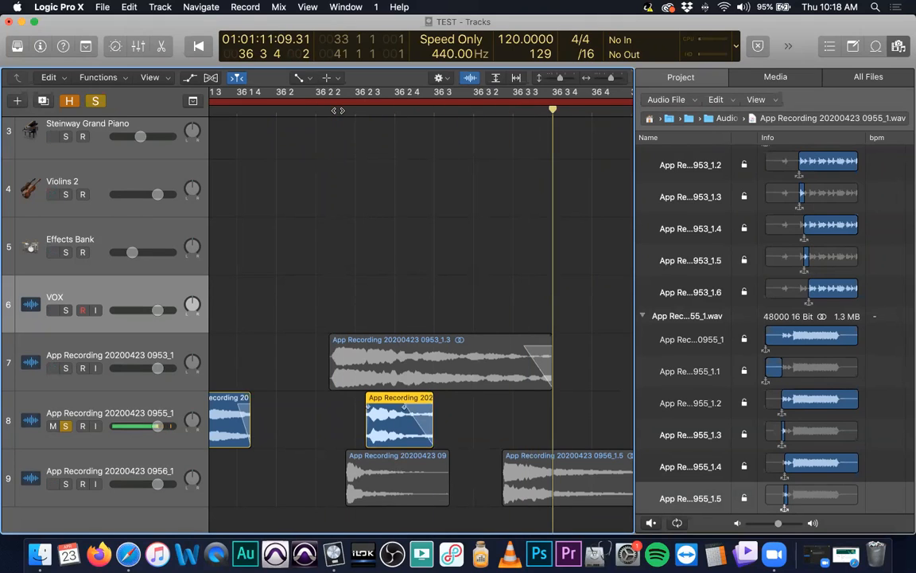
pyautogui.press('super+z')
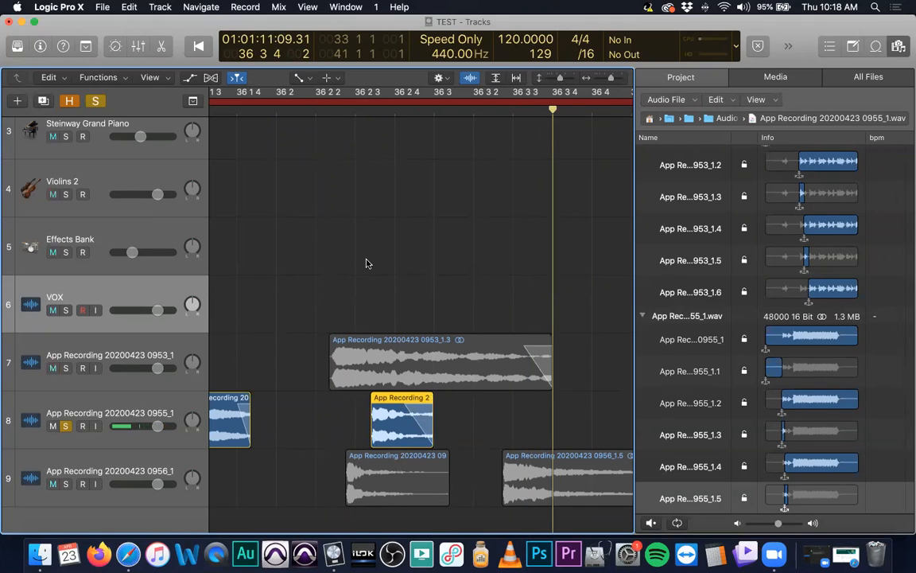
# Step: Bounce the second region on track 8 as a PCM Wave file named TBKICK1 in the SAMPS folder
pyautogui.press('super+b')
pyautogui.press('Return')
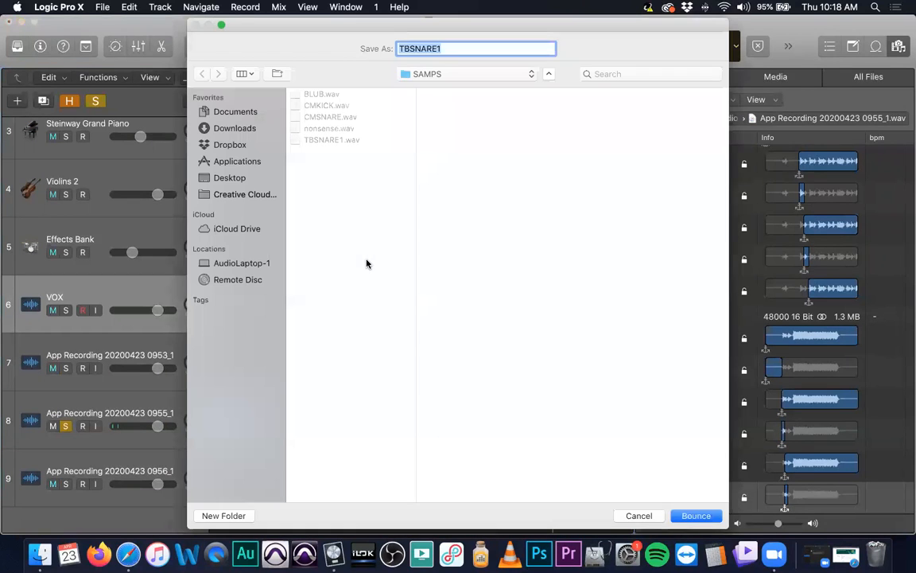
pyautogui.write('TBKICK1')
pyautogui.press('Return')
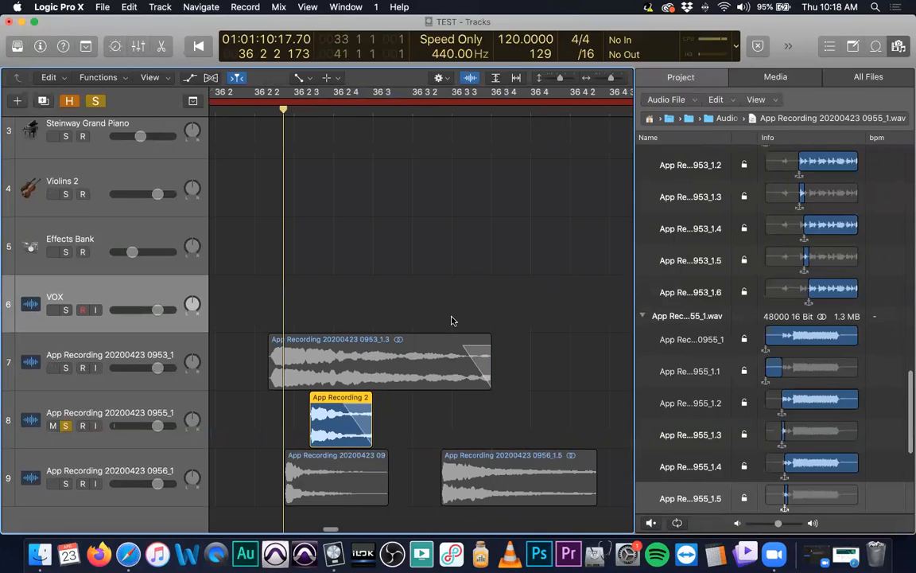
# Step: Switch the solo from track 8 to track 9 and play back its first region
pyautogui.hscroll(-3, 452, 327)
pyautogui.scroll(-1, 452, 327)
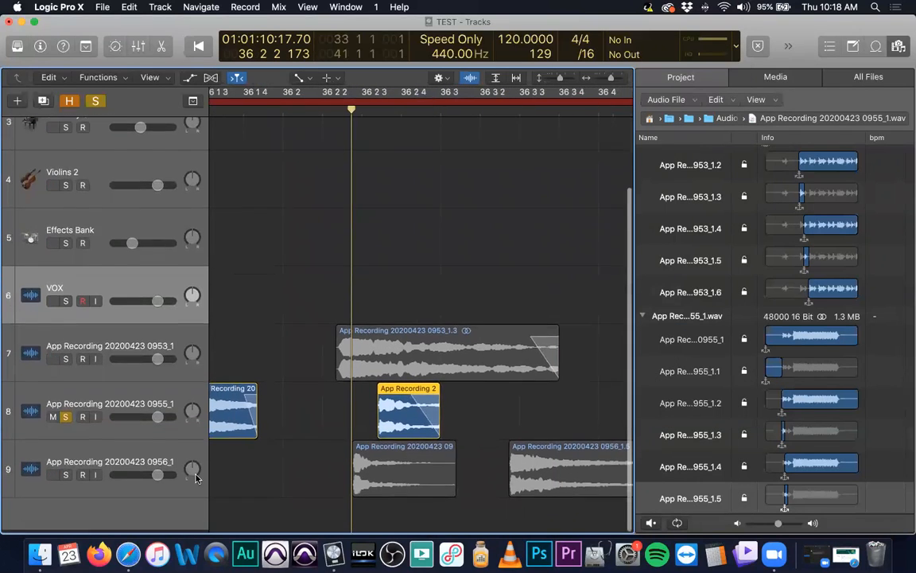
pyautogui.click(66, 421)
pyautogui.click(66, 478)
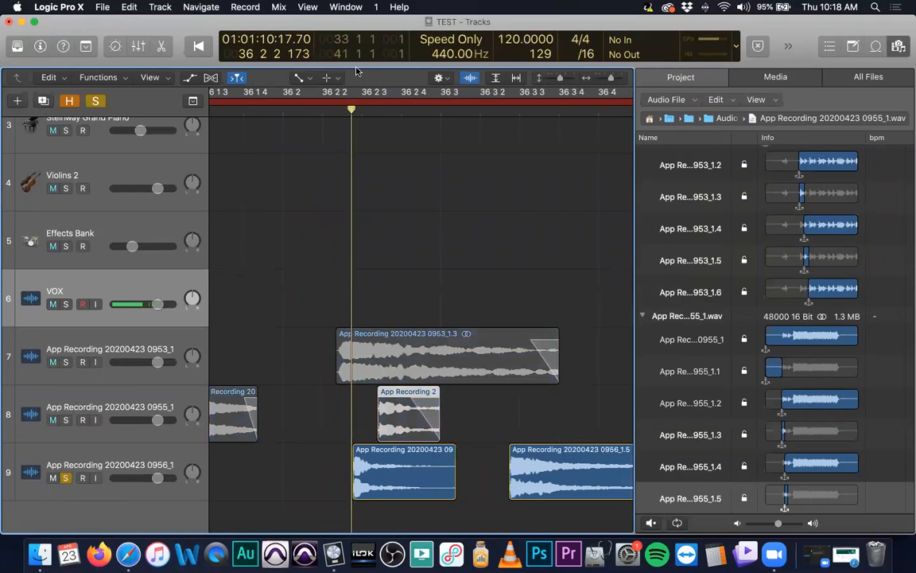
pyautogui.press('space')
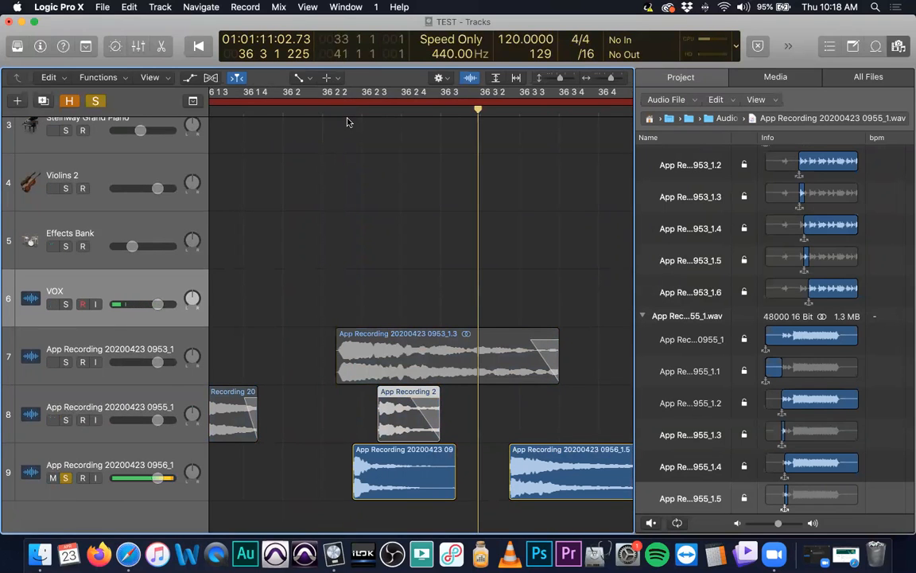
# Step: Add a short fade-out at the end of track 9's first region with the Fade tool and play it back
pyautogui.press('t')
pyautogui.press('Escape')
pyautogui.click(438, 469)
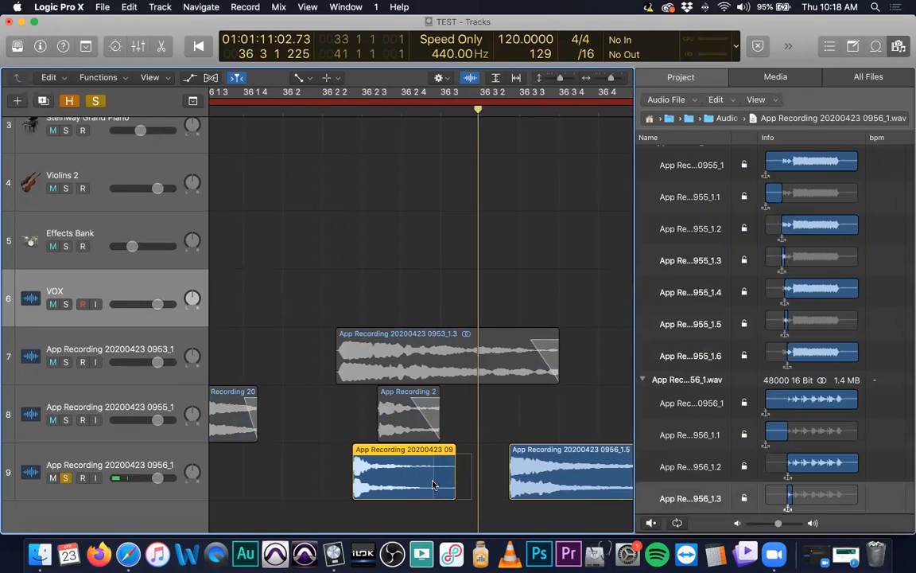
pyautogui.click(333, 110)
pyautogui.press('space')
pyautogui.press('space')
pyautogui.hscroll(1, 456, 394)
pyautogui.press('super+Left')
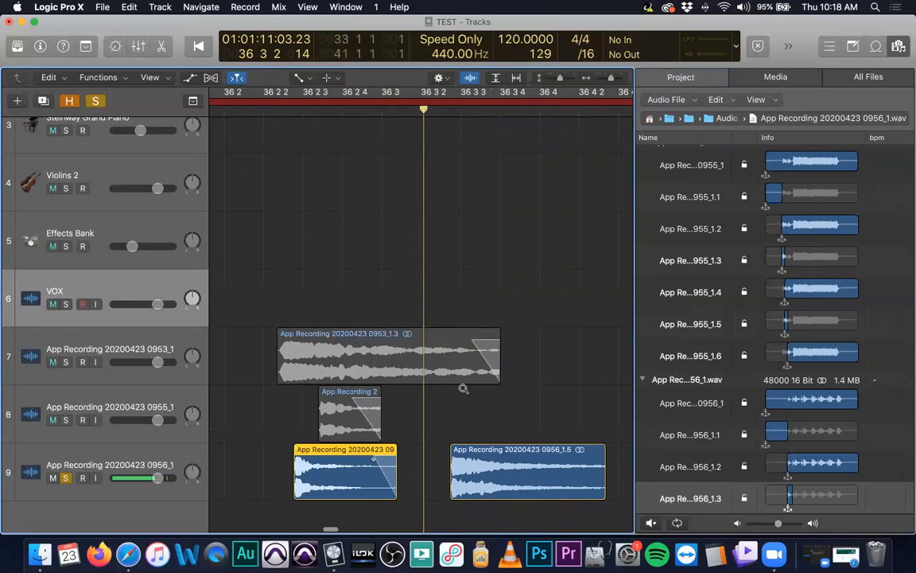
# Step: Select the second region on track 9 and play it back twice from before its start
pyautogui.moveTo(426, 449); pyautogui.dragTo(509, 450)
pyautogui.press('space')
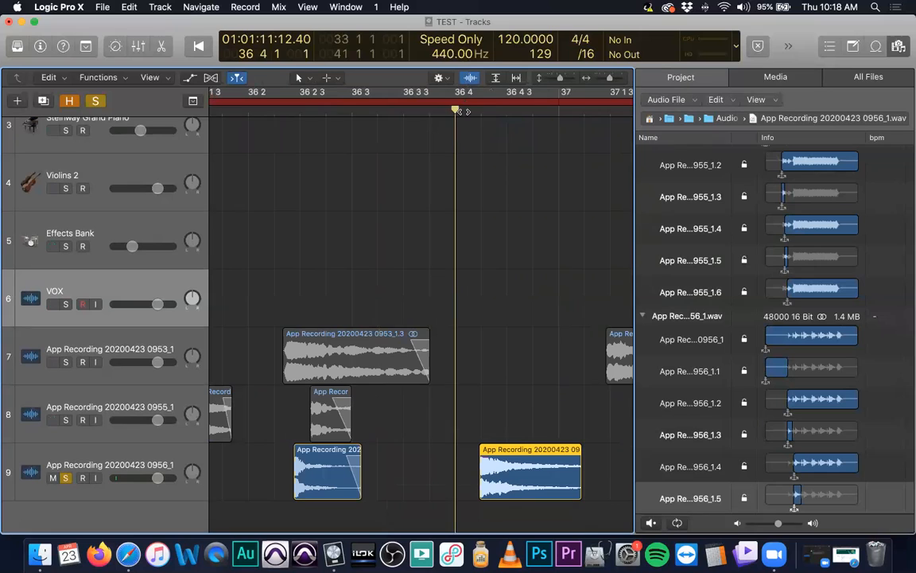
pyautogui.press('space')
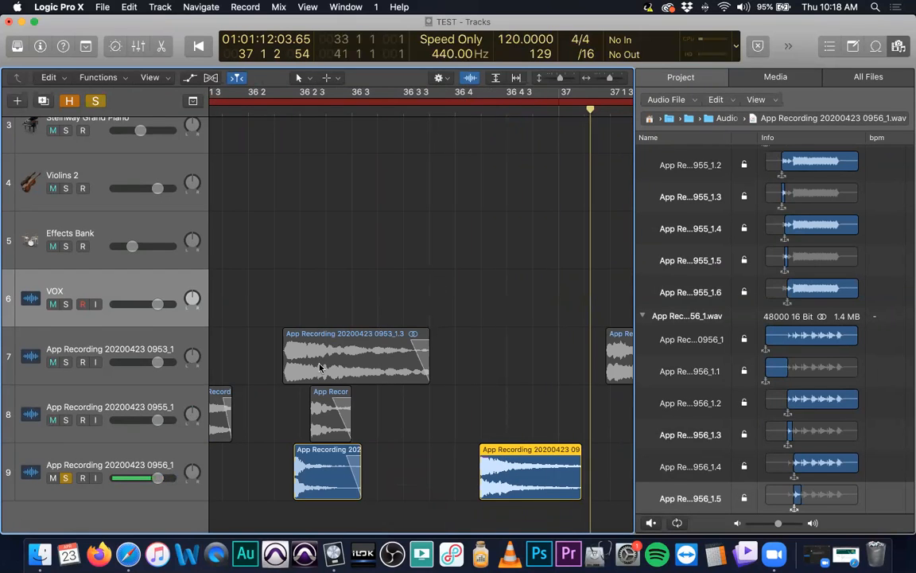
pyautogui.click(295, 127)
pyautogui.press('space')
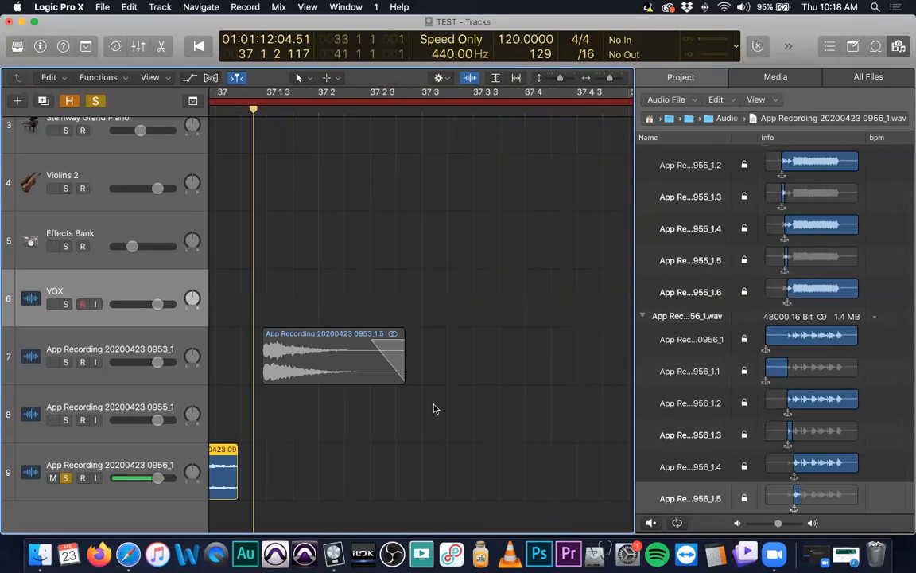
pyautogui.hscroll(-10, 435, 407)
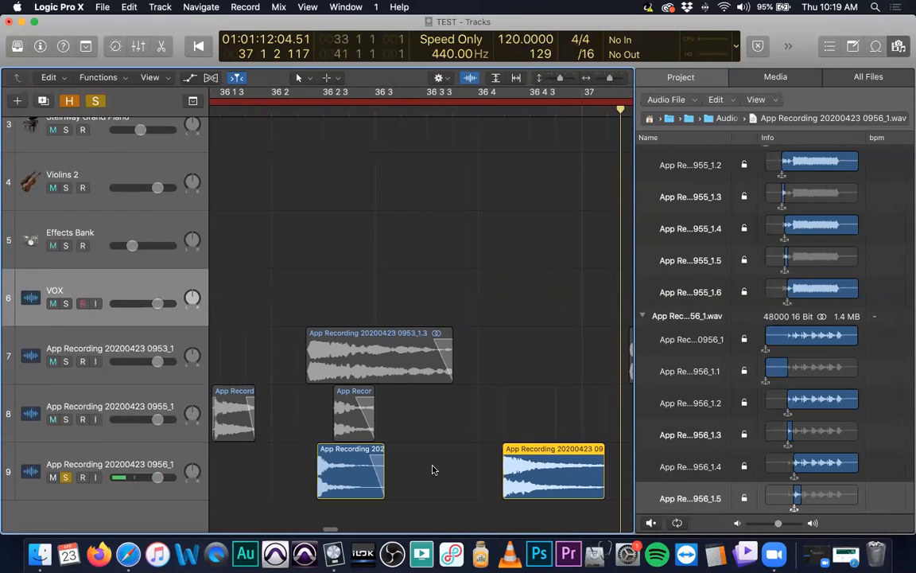
# Step: Extend the start of track 9's first region slightly earlier, give it a very short fade-in and play it back
pyautogui.scroll(5, 355, 443)
pyautogui.hscroll(-5, 356, 443)
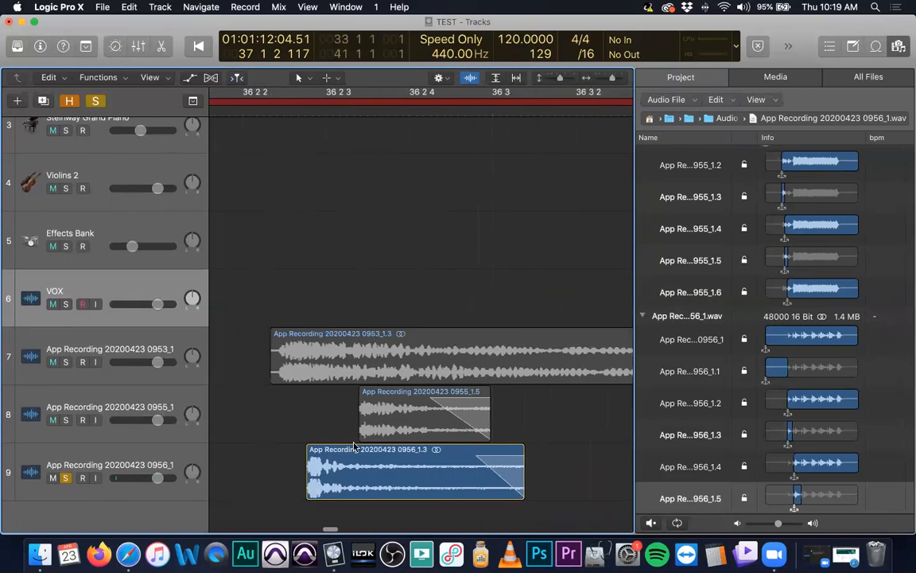
pyautogui.moveTo(340, 488); pyautogui.dragTo(335, 488)
pyautogui.press('t')
pyautogui.press('a')
pyautogui.click(274, 91)
pyautogui.press('space')
pyautogui.press('space')
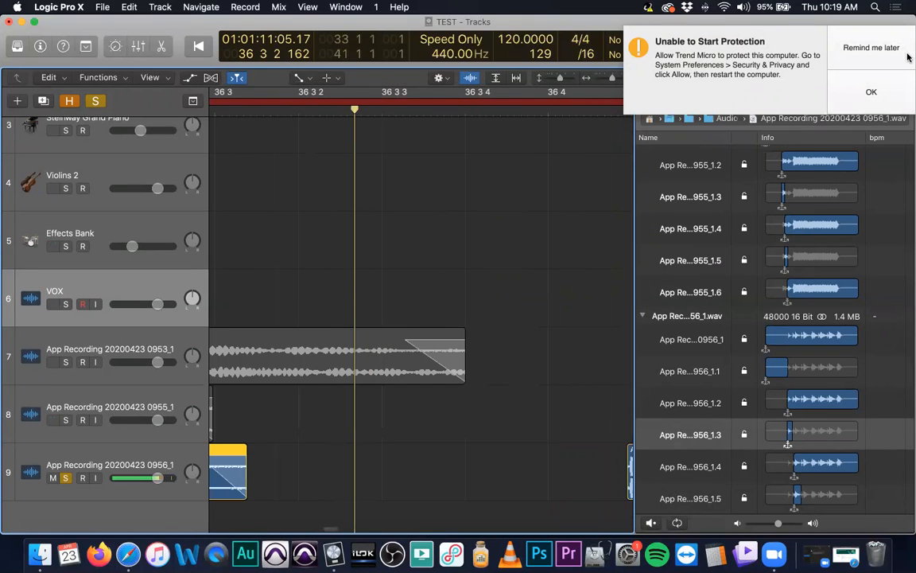
# Step: Dismiss the Trend Micro protection notification and return to track 9's first region
pyautogui.click(817, 54)
pyautogui.hscroll(-10, 471, 297)
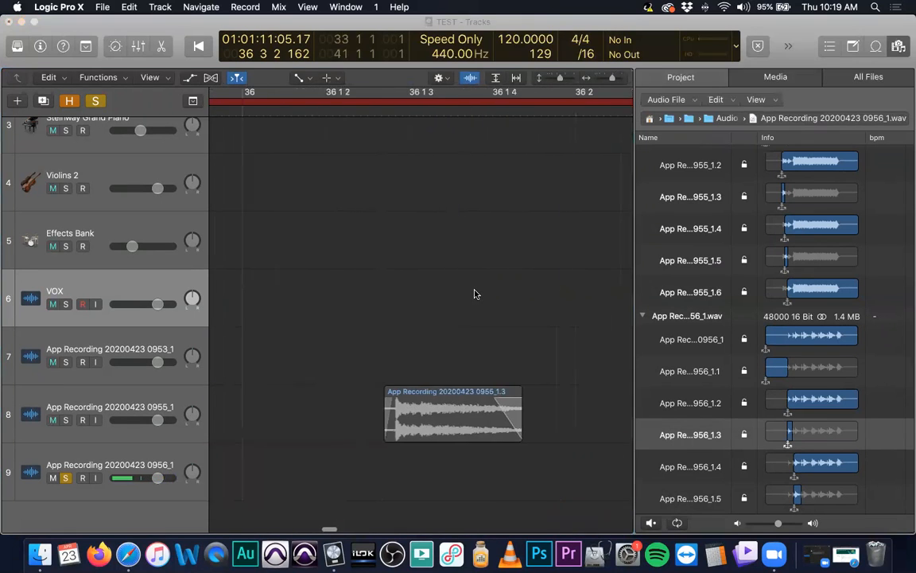
pyautogui.hscroll(10, 474, 294)
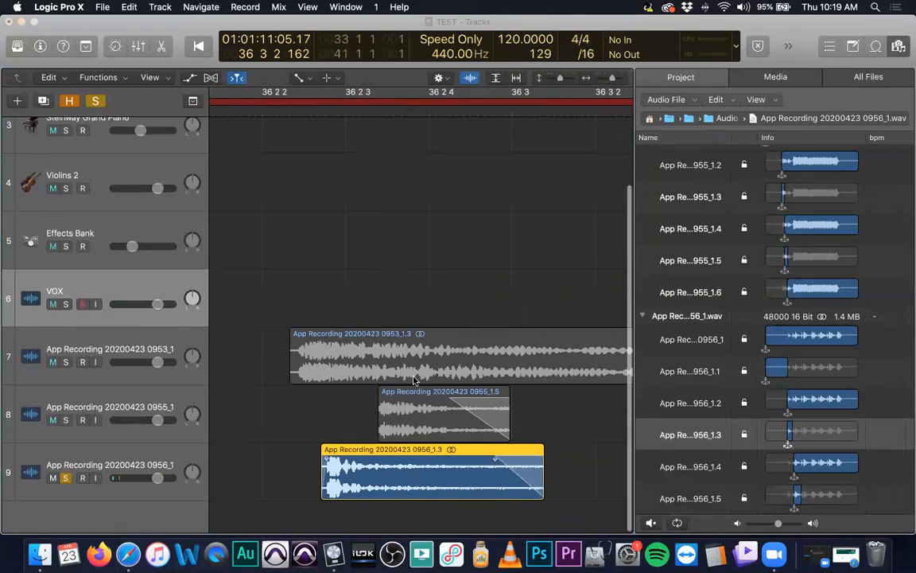
# Step: Bounce the first region on track 9 as a PCM Wave file named TBKICK2 in the SAMPS folder
pyautogui.click(291, 428)
pyautogui.press('t')
pyautogui.click(291, 427)
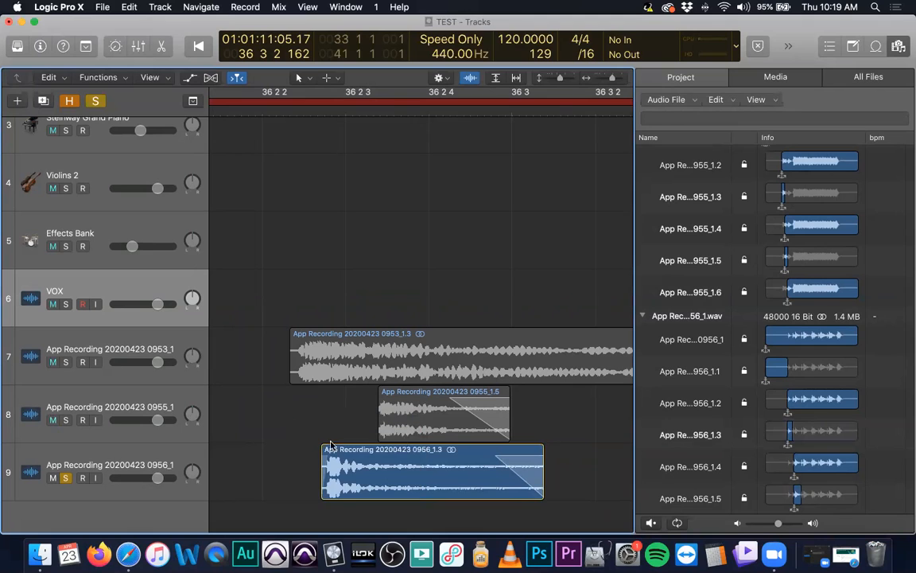
pyautogui.click(368, 452)
pyautogui.press('super+b')
pyautogui.click(645, 335)
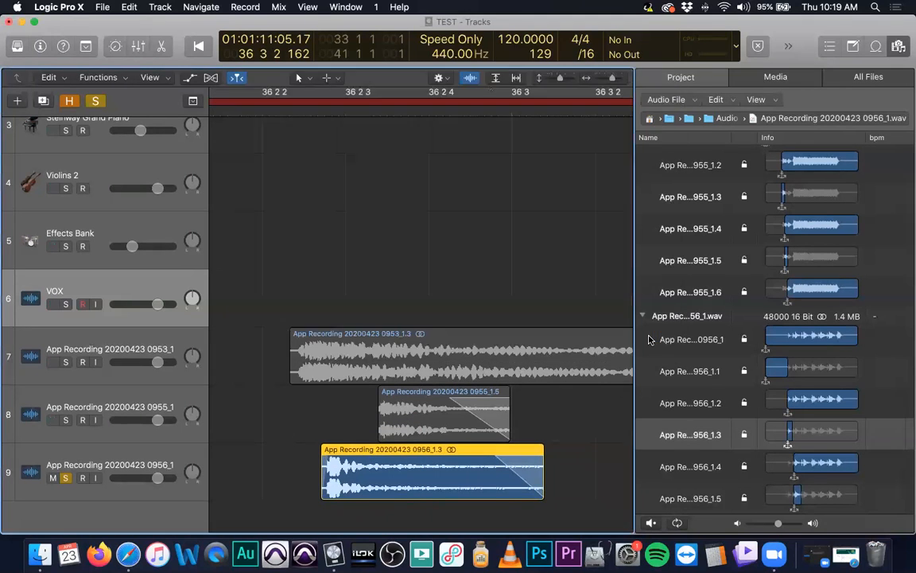
pyautogui.click(432, 48)
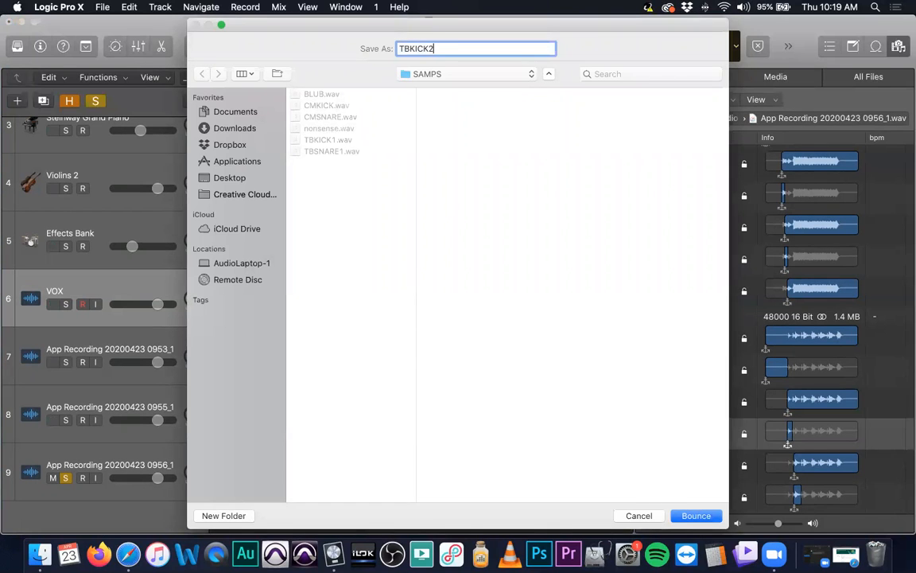
pyautogui.press('Return')
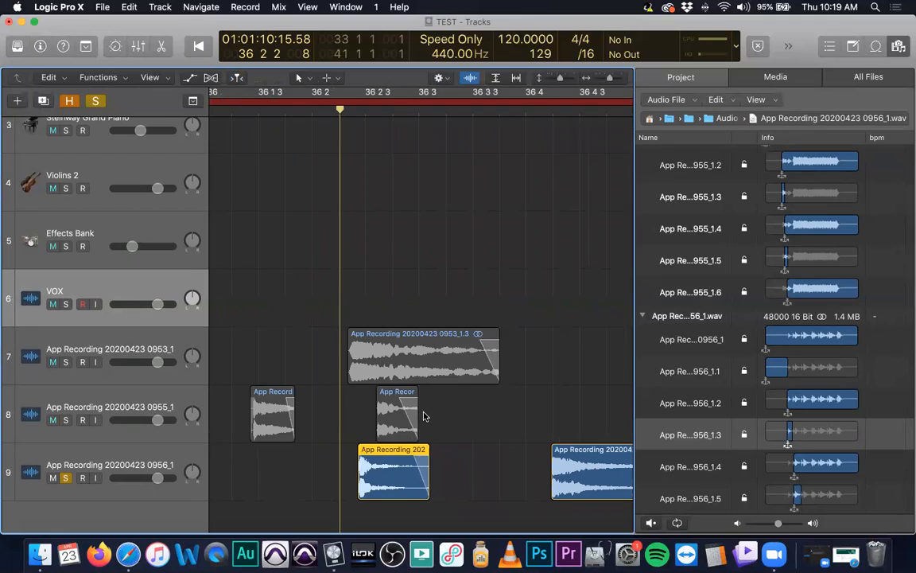
# Step: Play back the second region on track 9 and add a short fade-out at its end with the Fade tool
pyautogui.hscroll(5, 424, 416)
pyautogui.click(402, 99)
pyautogui.press('space')
pyautogui.press('space')
pyautogui.press('t')
pyautogui.click(470, 388)
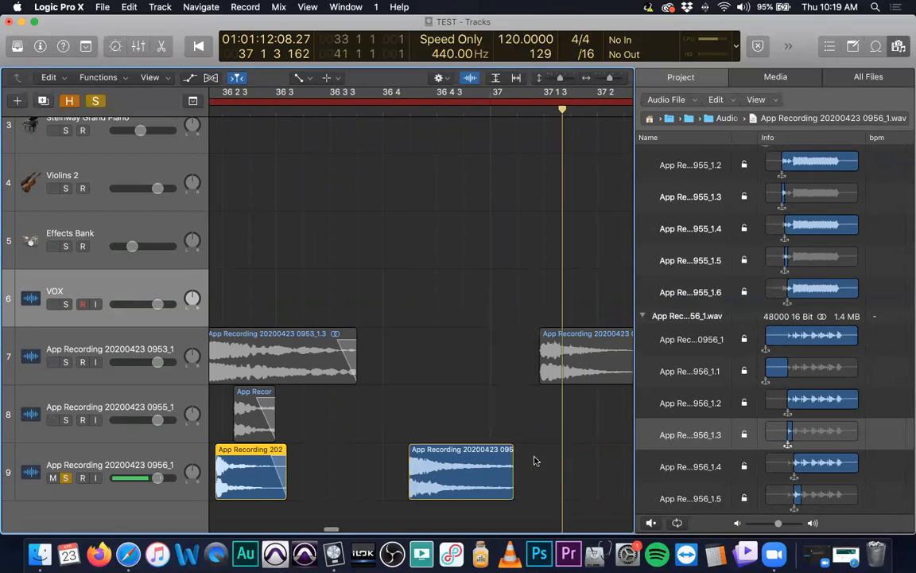
pyautogui.click(485, 469)
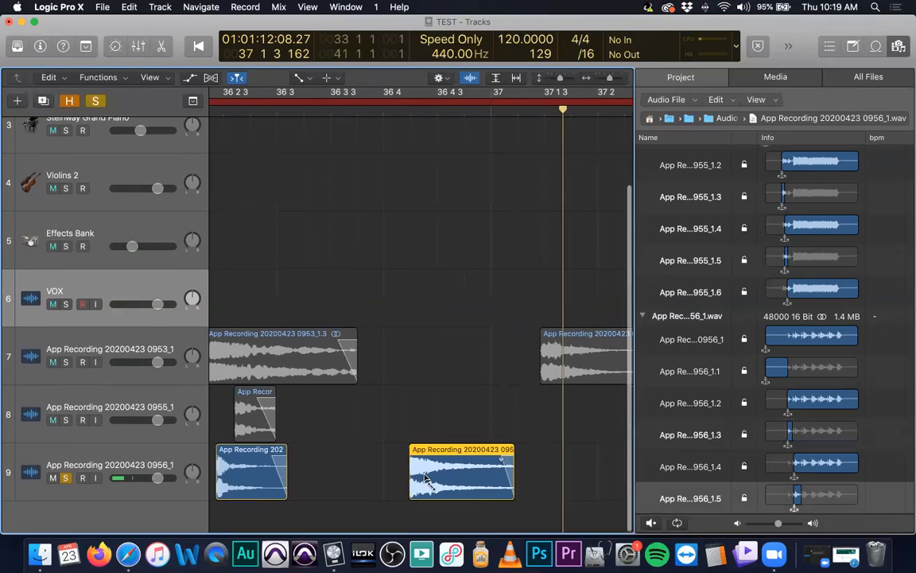
# Step: Fine-tune the start edge of track 9's second region and select that region
pyautogui.scroll(5, 419, 486)
pyautogui.press('t')
pyautogui.press('t')
pyautogui.moveTo(407, 493)
pyautogui.mouseDown()
pyautogui.moveTo(390, 489)
pyautogui.moveTo(409, 483)
pyautogui.mouseUp()
pyautogui.scroll(-3, 443, 389)
pyautogui.click(443, 390)
pyautogui.click(450, 451)
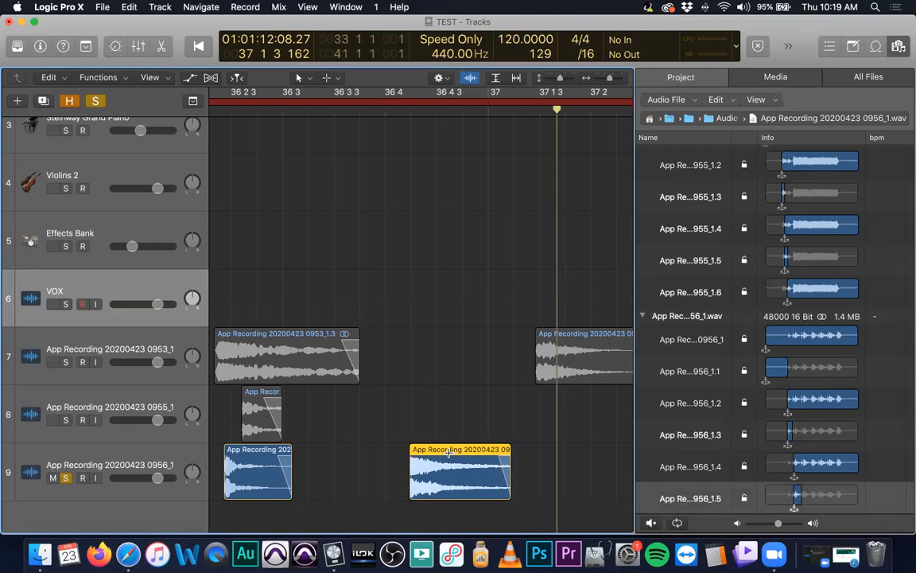
# Step: Bounce the second region on track 9 as a PCM Wave file named TBSNARE2 in the SAMPS folder
pyautogui.press('super+b')
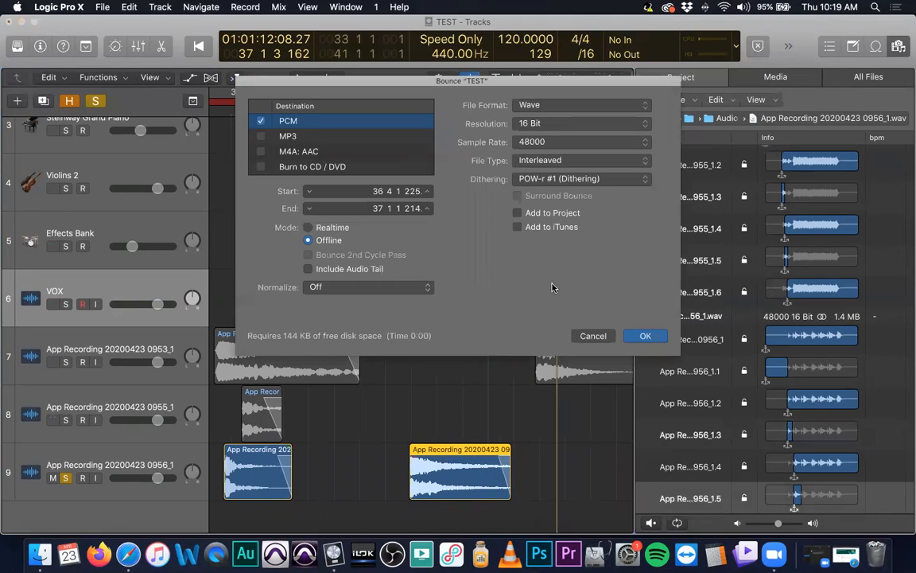
pyautogui.click(645, 336)
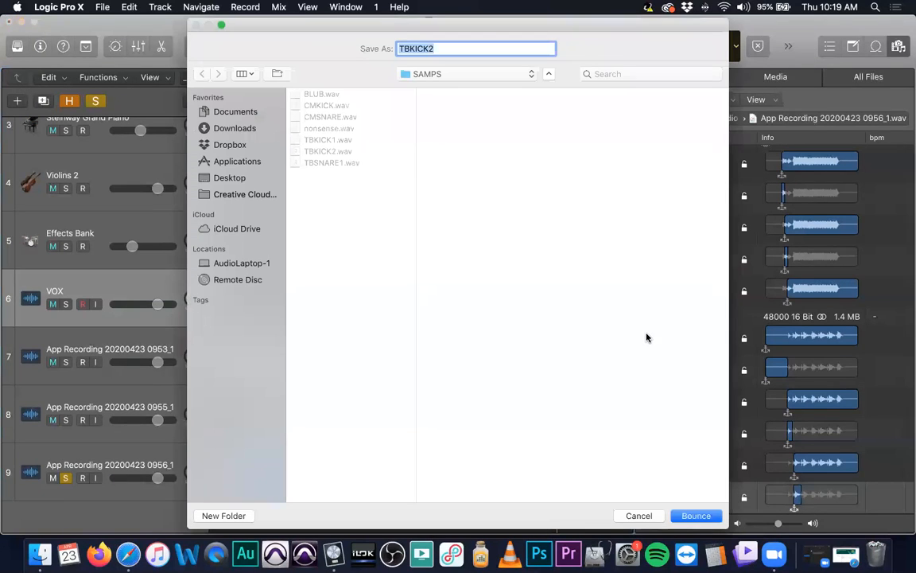
pyautogui.click(326, 161)
pyautogui.click(435, 48)
pyautogui.press('shift+super+Right')
pyautogui.write('2')
pyautogui.click(709, 519)
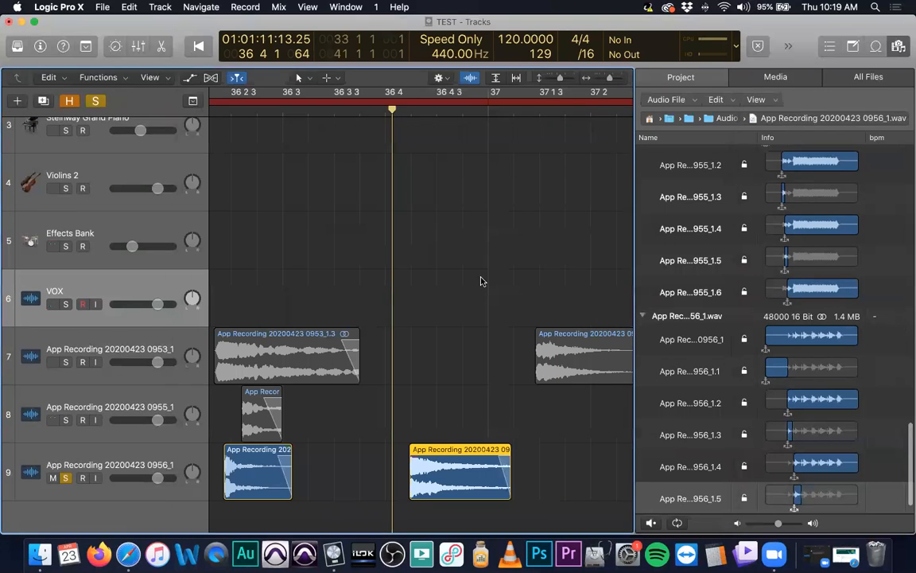
# Step: Delete tracks 7 to 9 together with their regions and hide the project audio browser
pyautogui.keyDown('ctrl'); pyautogui.keyDown('alt'); pyautogui.click(481, 254); pyautogui.keyUp('alt'); pyautogui.keyUp('ctrl')
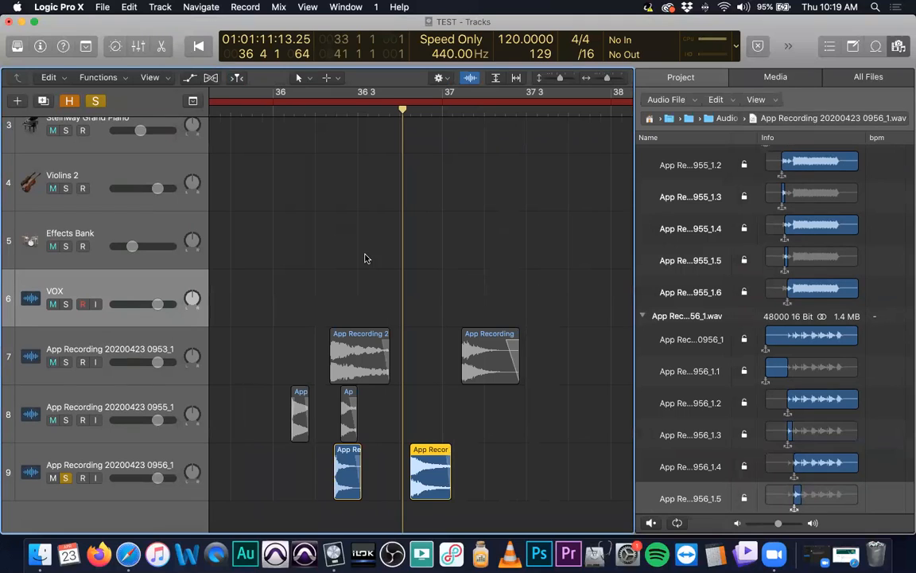
pyautogui.click(116, 347)
pyautogui.keyDown('shift'); pyautogui.click(113, 455); pyautogui.keyUp('shift')
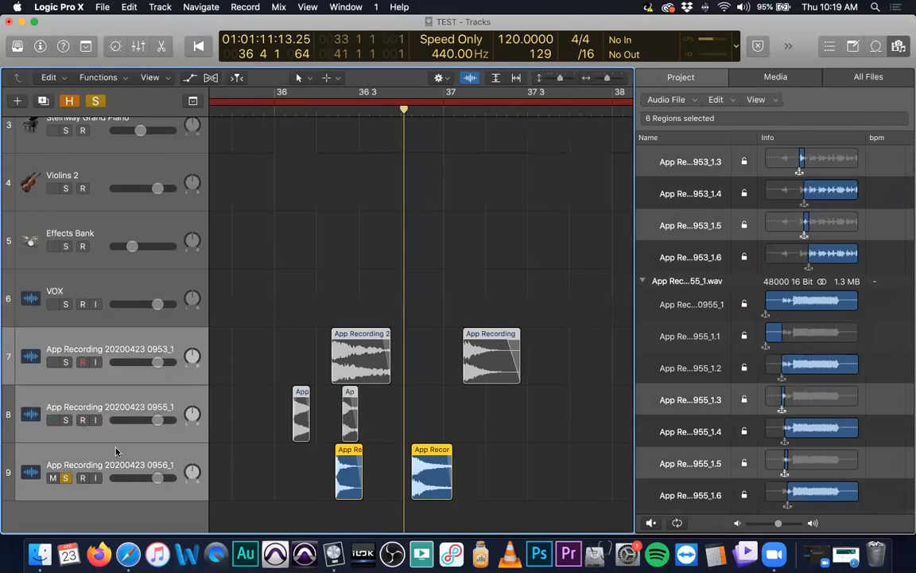
pyautogui.press('BackSpace')
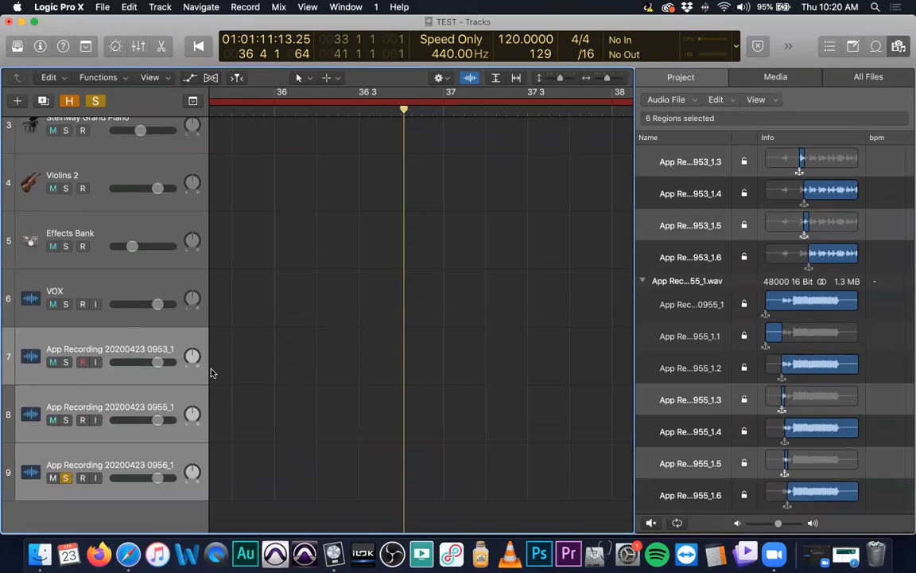
pyautogui.press('BackSpace')
pyautogui.hscroll(-10, 247, 346)
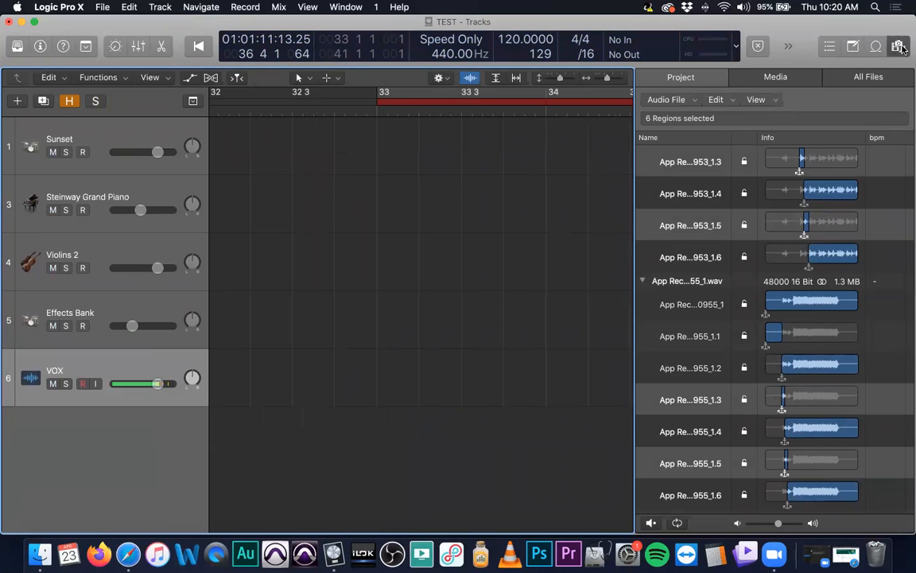
pyautogui.click(899, 49)
pyautogui.press('z')
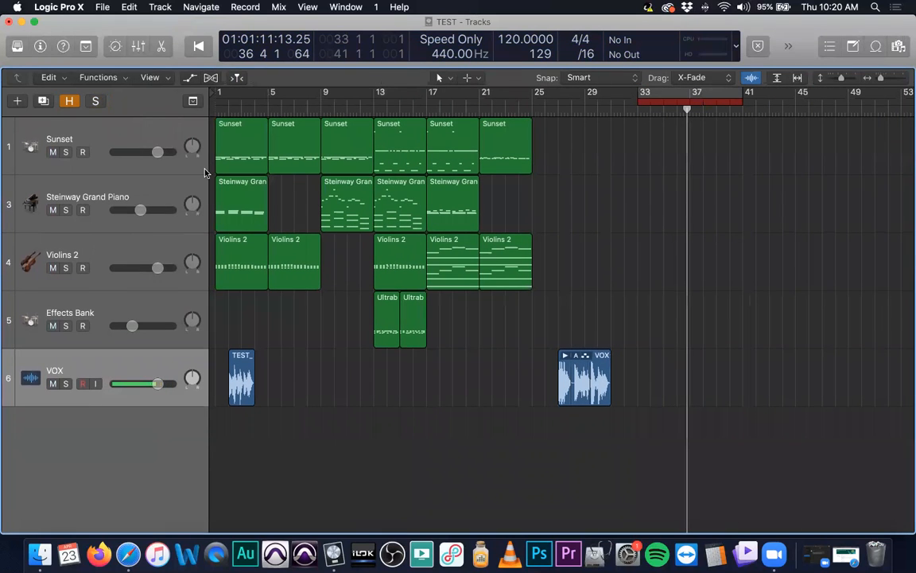
# Step: Create one new software instrument track with the stereo EXS24 (Sampler) as its instrument
pyautogui.press('alt+super+n')
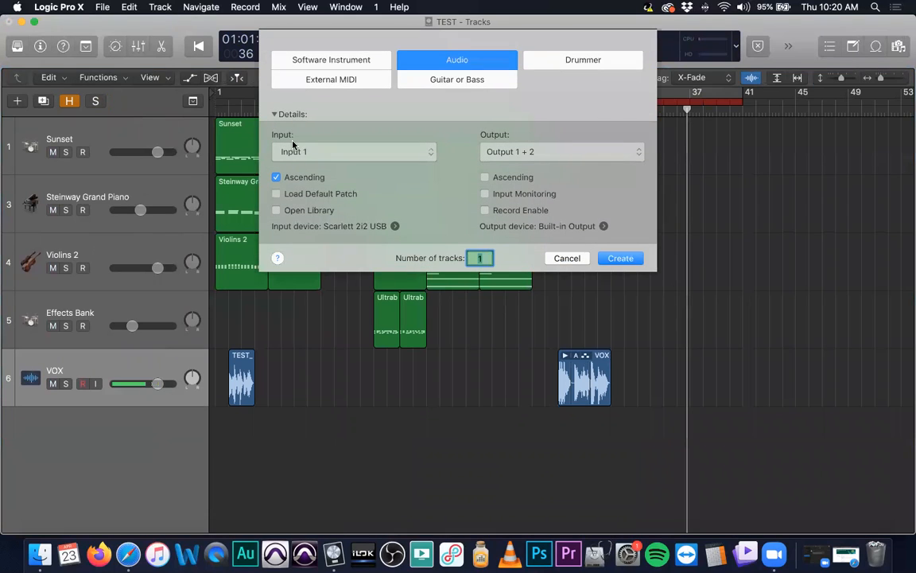
pyautogui.click(329, 61)
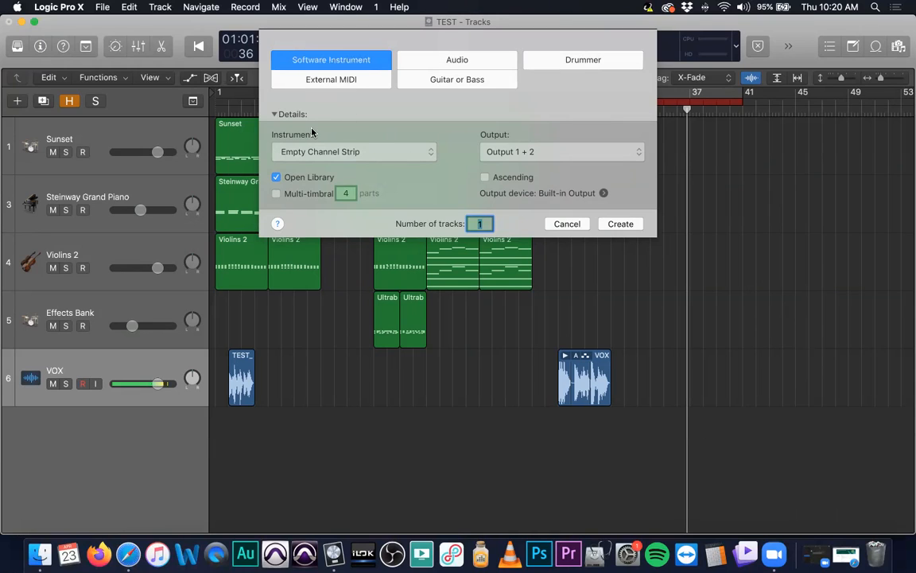
pyautogui.click(387, 152)
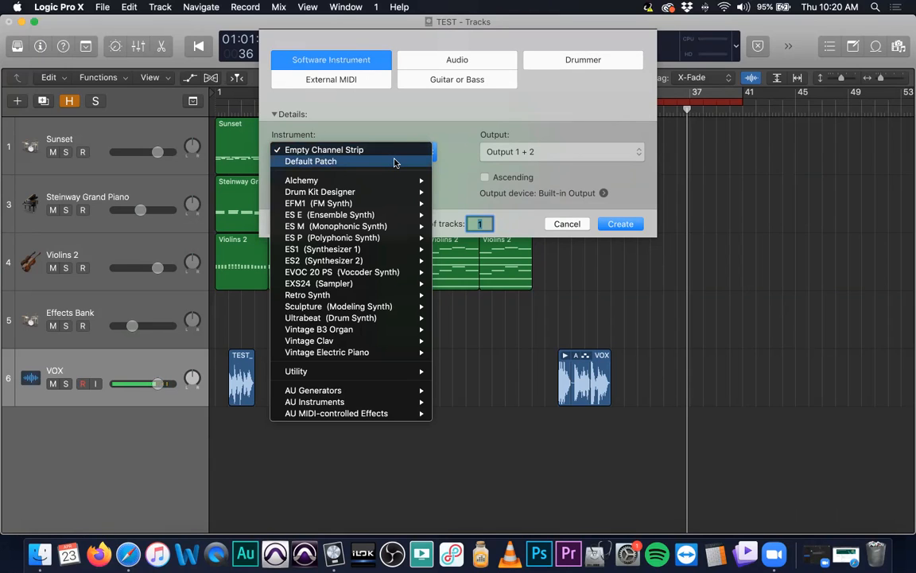
pyautogui.click(350, 145)
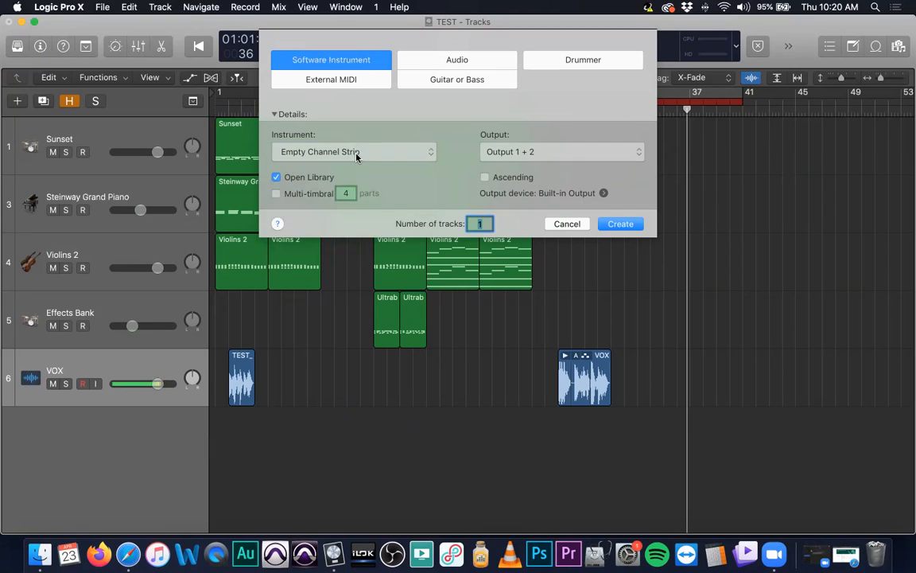
pyautogui.click(354, 154)
pyautogui.moveTo(370, 245)
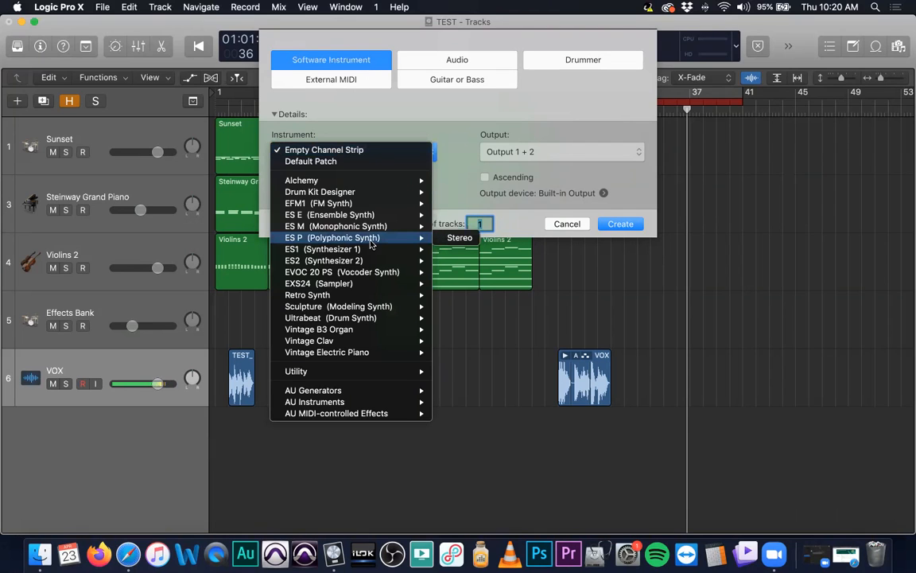
pyautogui.moveTo(367, 283)
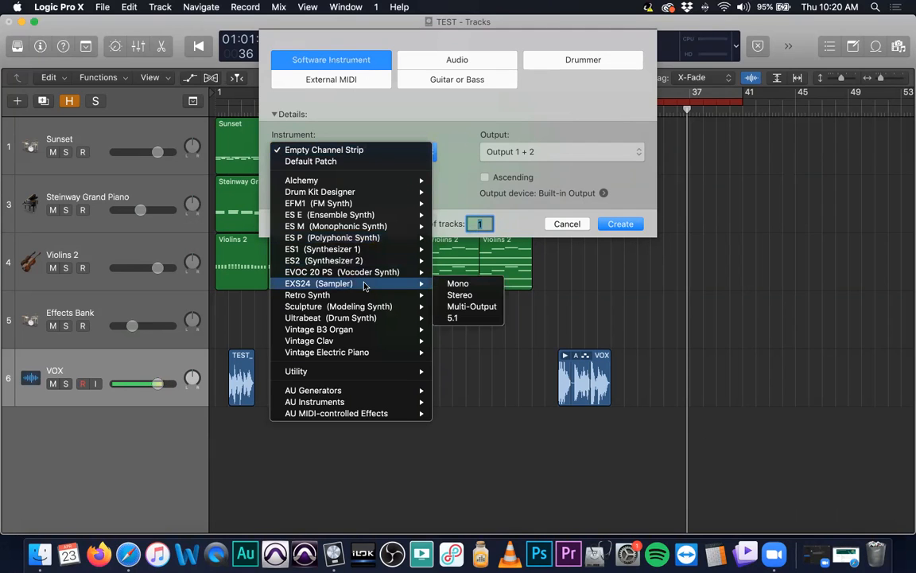
pyautogui.click(458, 296)
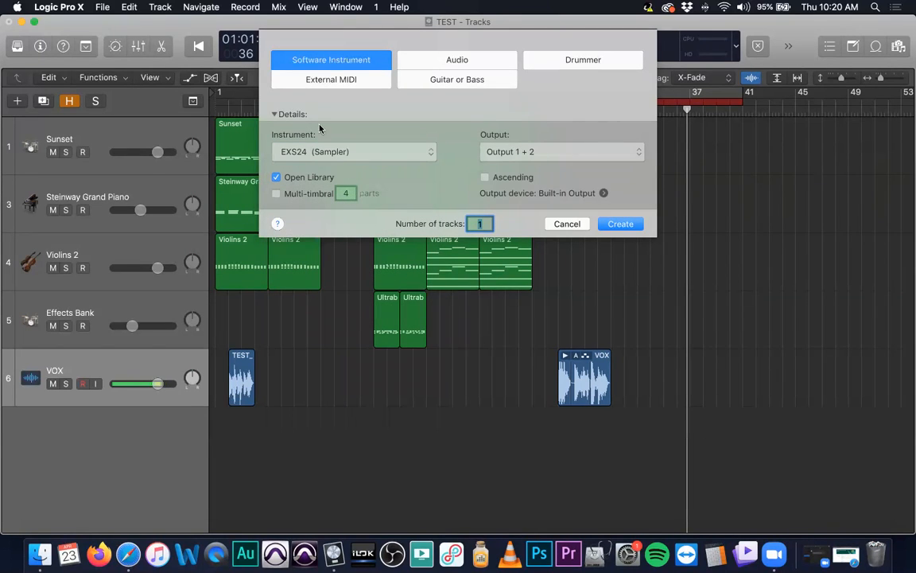
pyautogui.click(620, 224)
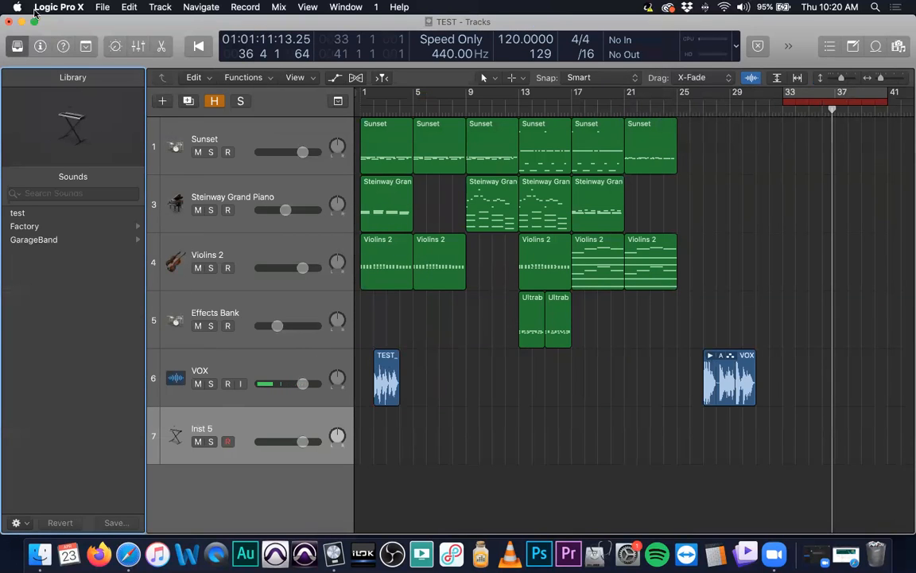
# Step: Show the inspector, open the new track's EXS24 plug-in and bring up its Instrument Editor
pyautogui.click(39, 47)
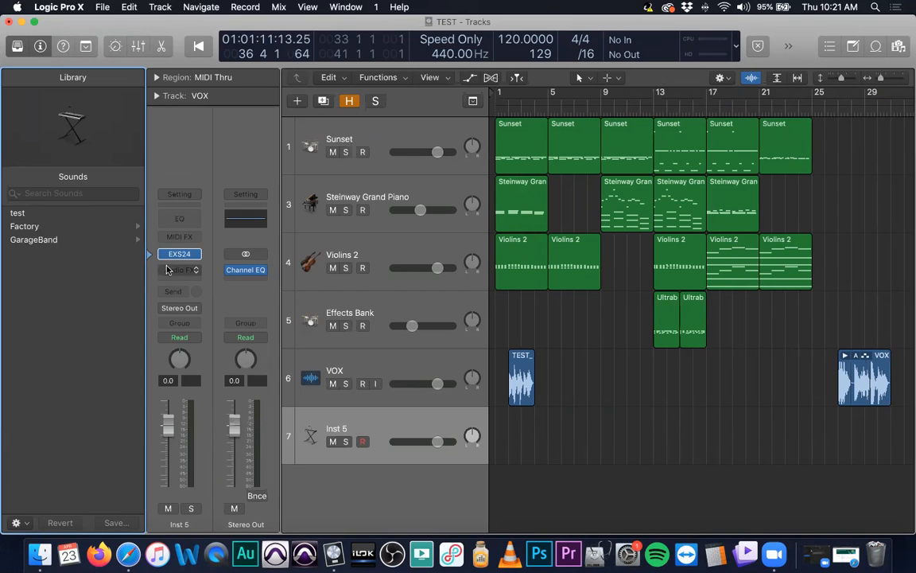
pyautogui.moveTo(175, 260)
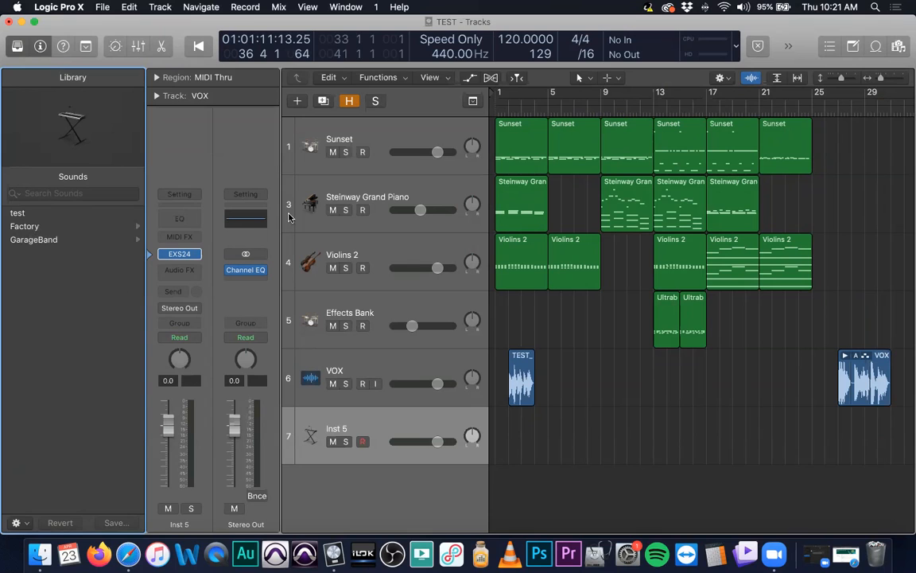
pyautogui.click(180, 253)
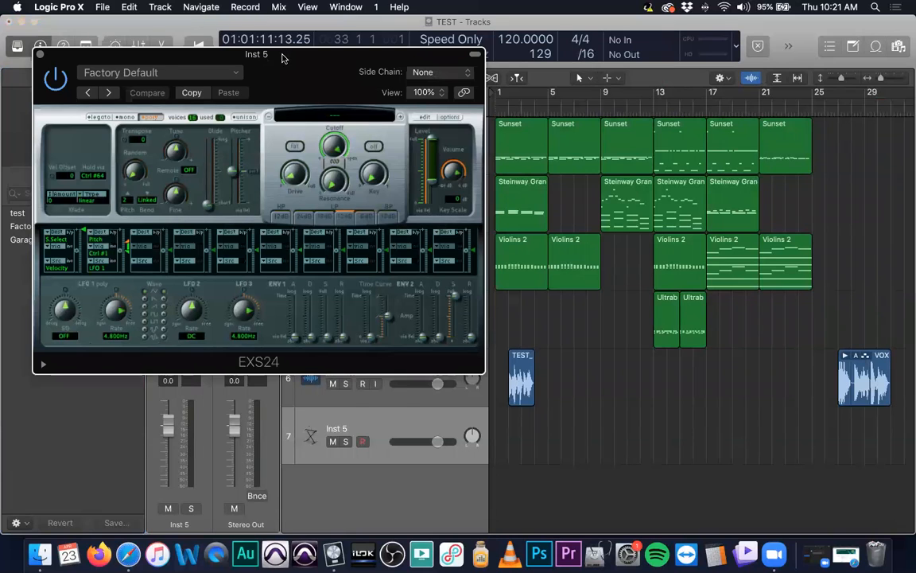
pyautogui.moveTo(282, 58); pyautogui.dragTo(330, 117)
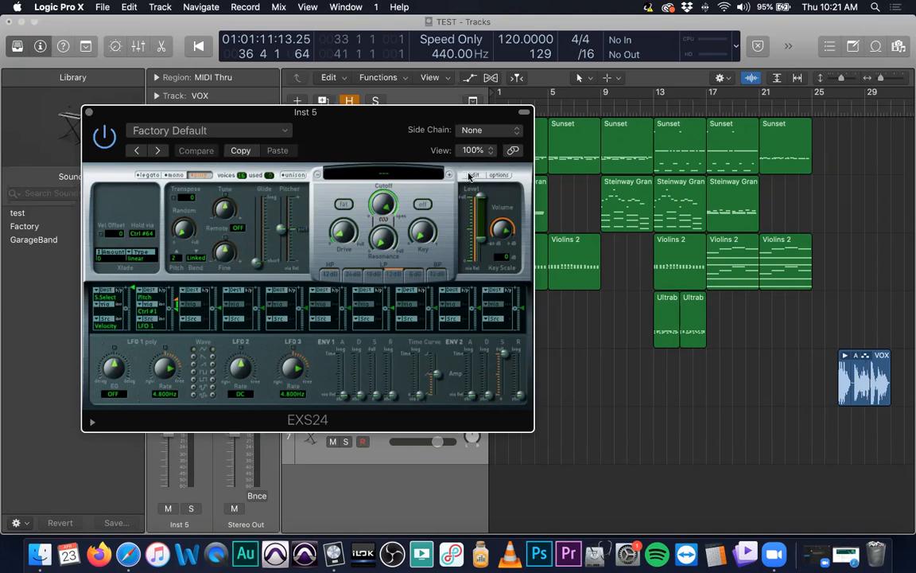
pyautogui.click(474, 175)
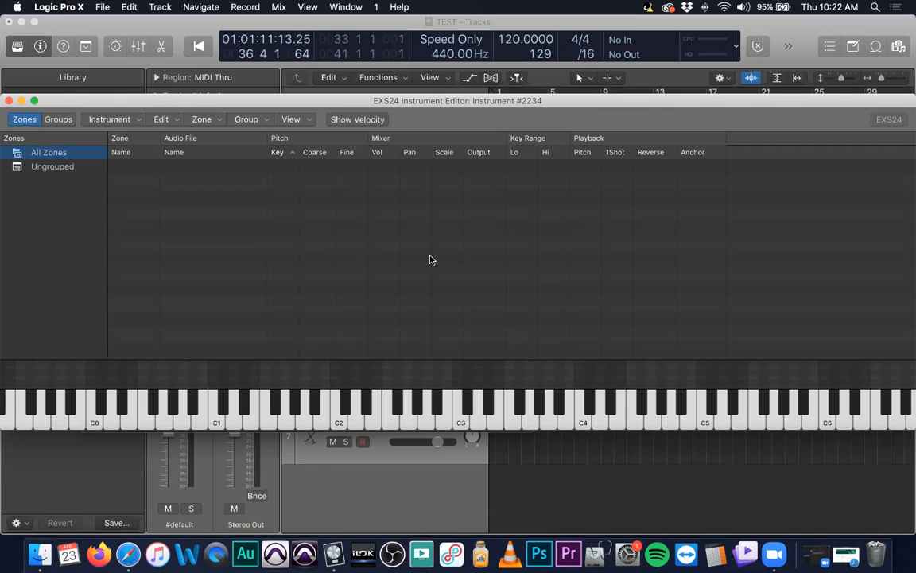
# Step: Switch to Finder and browse in a new window to the SAMPS folder inside TEST on the Desktop
pyautogui.press('super+Tab')
pyautogui.press('super+n')
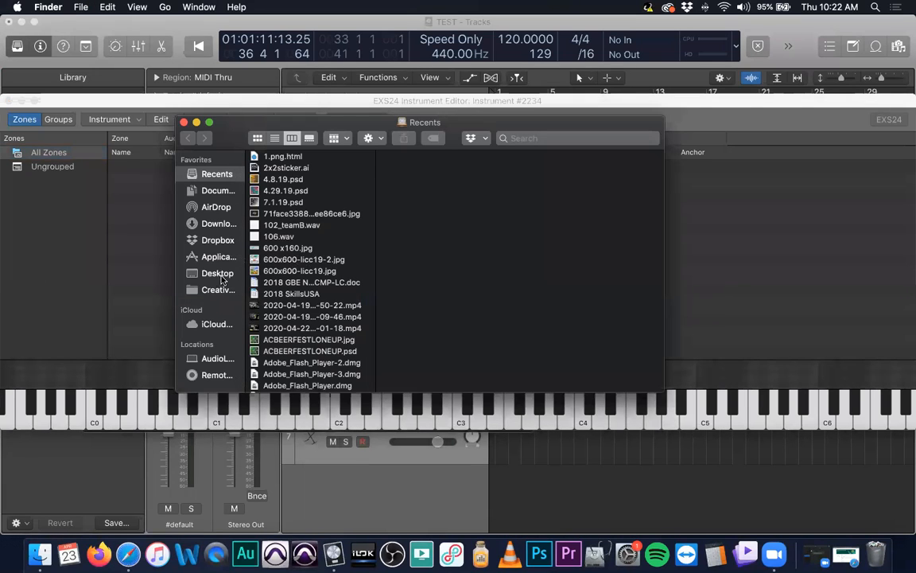
pyautogui.click(221, 274)
pyautogui.click(314, 374)
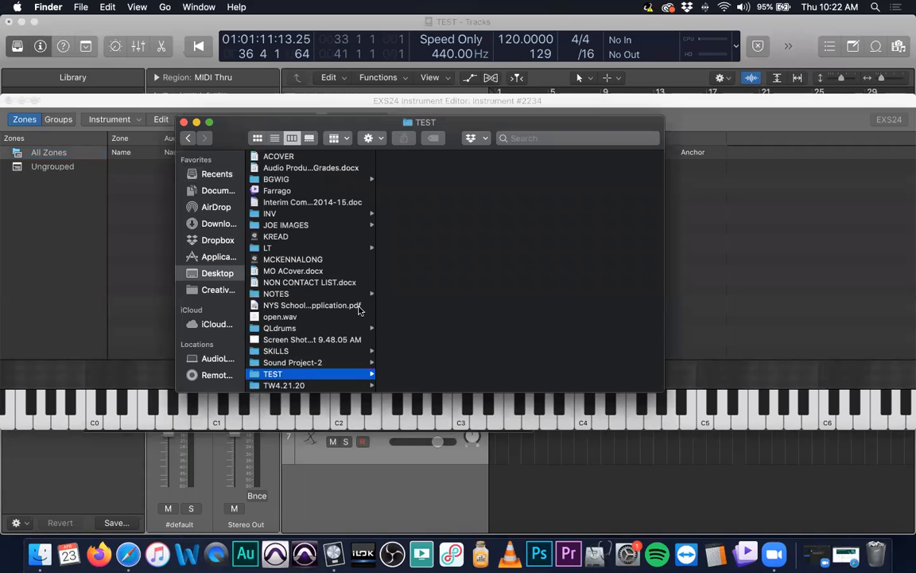
pyautogui.click(450, 213)
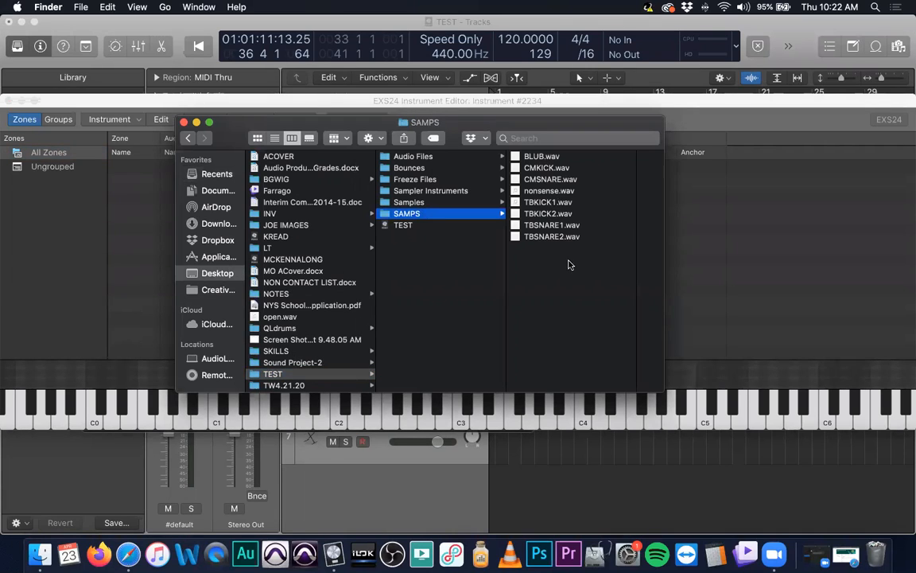
# Step: Add the CMKICK, CMSNARE, TBKICK1, TBKICK2, TBSNARE1 and TBSNARE2 samples to the EXS24 Instrument Editor, using Automap by root key from audio file
pyautogui.moveTo(554, 268); pyautogui.dragTo(548, 202)
pyautogui.keyDown('super'); pyautogui.click(550, 178); pyautogui.keyUp('super')
pyautogui.keyDown('super'); pyautogui.click(547, 168); pyautogui.keyUp('super')
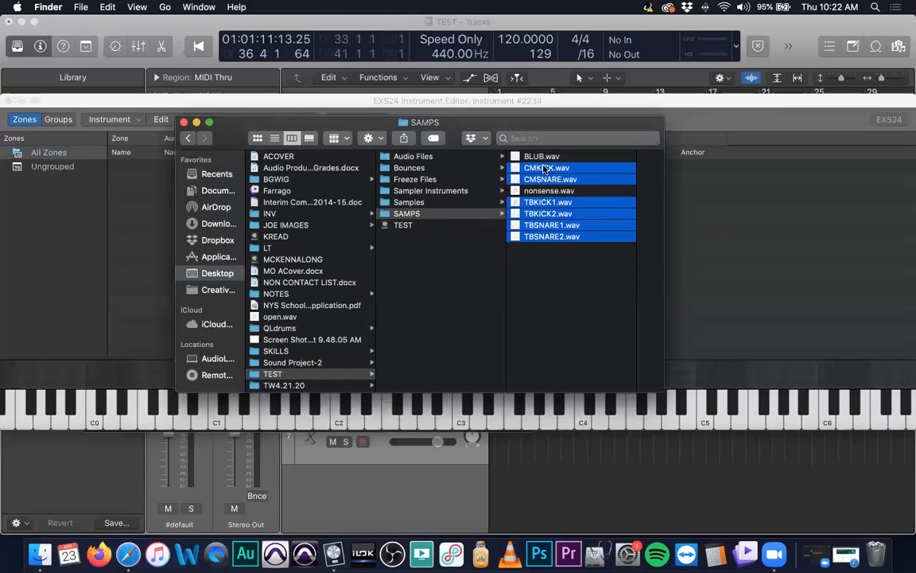
pyautogui.moveTo(545, 168); pyautogui.dragTo(628, 208)
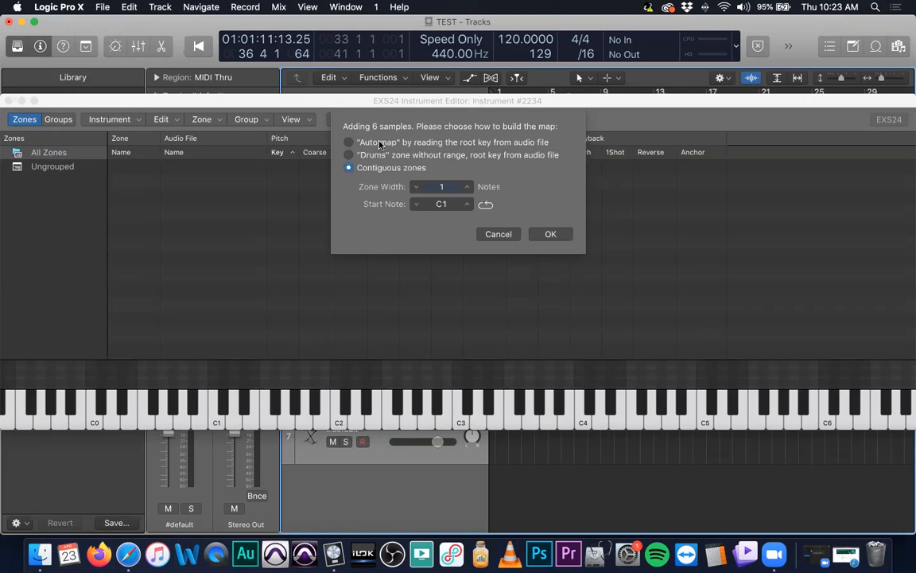
pyautogui.click(380, 144)
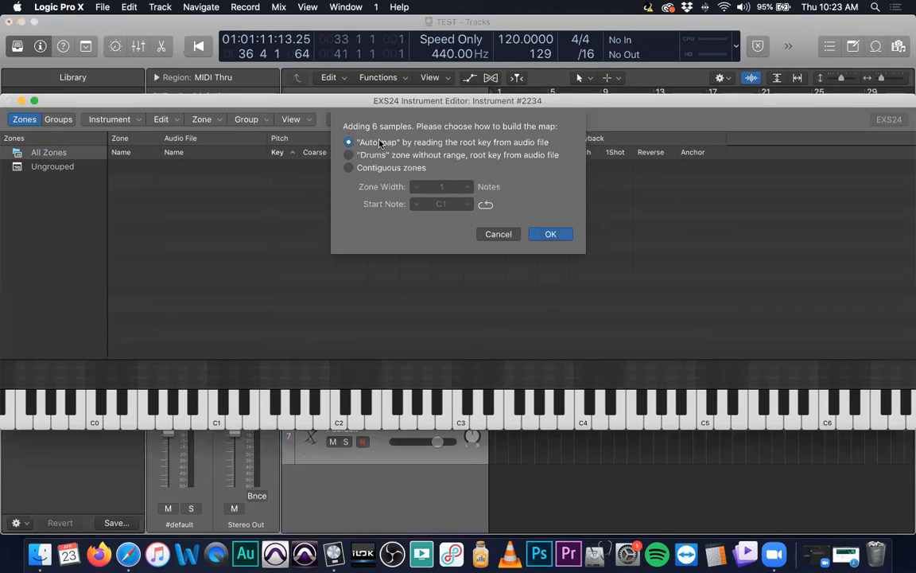
pyautogui.click(551, 234)
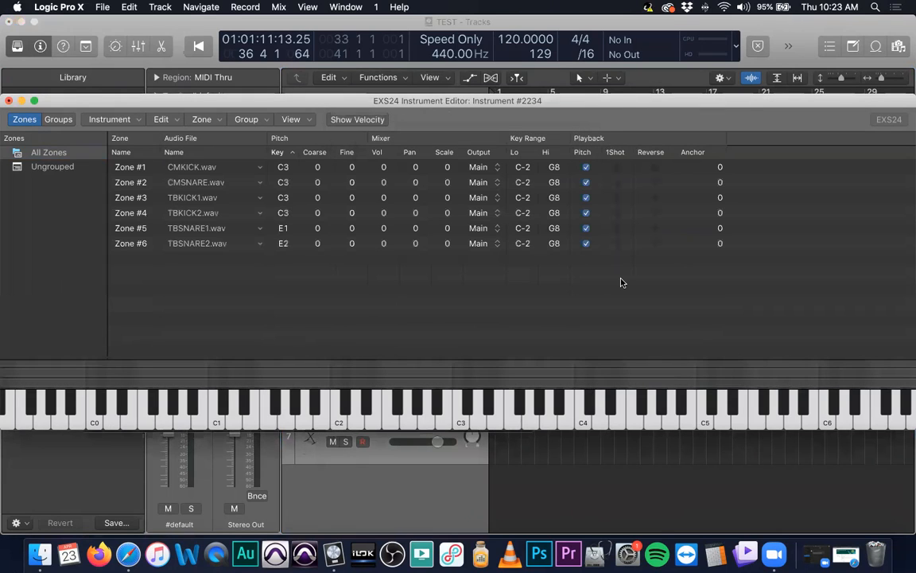
# Step: Enlarge the zone display above the keyboard and audition a key with the overlapping zones
pyautogui.moveTo(430, 386); pyautogui.dragTo(431, 372)
pyautogui.moveTo(434, 325)
pyautogui.mouseDown()
pyautogui.moveTo(430, 275)
pyautogui.moveTo(431, 327)
pyautogui.mouseUp()
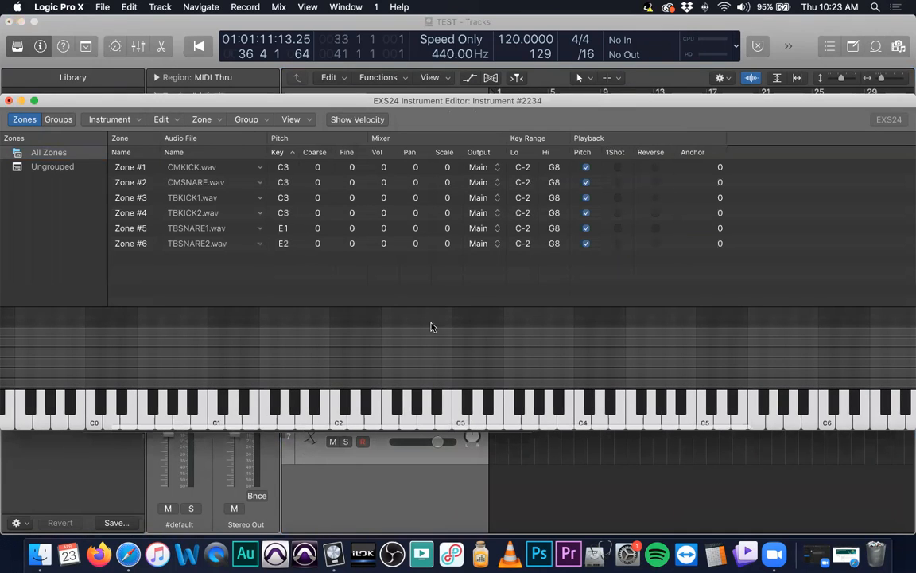
pyautogui.click(387, 393)
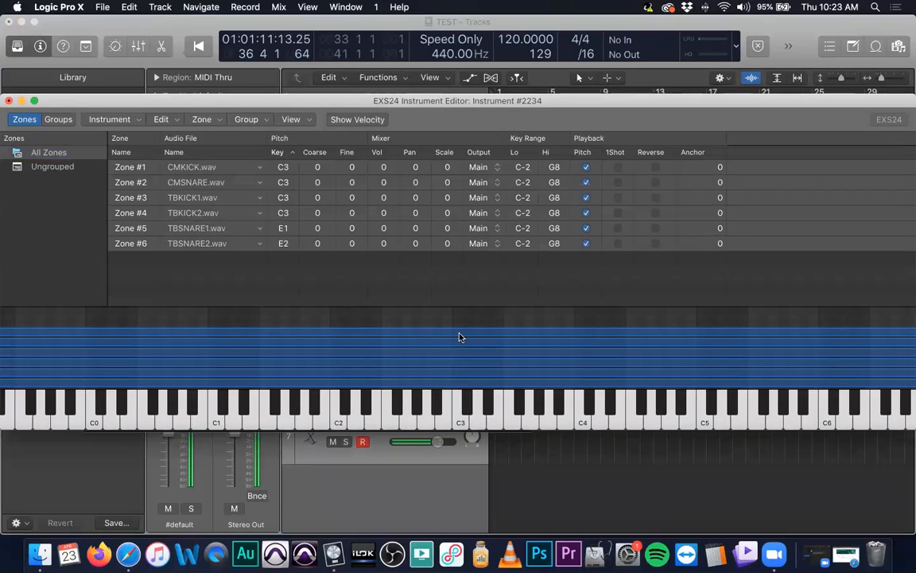
# Step: Set the key range of the CMKICK.wav zone to C2 through B2
pyautogui.doubleClick(524, 167)
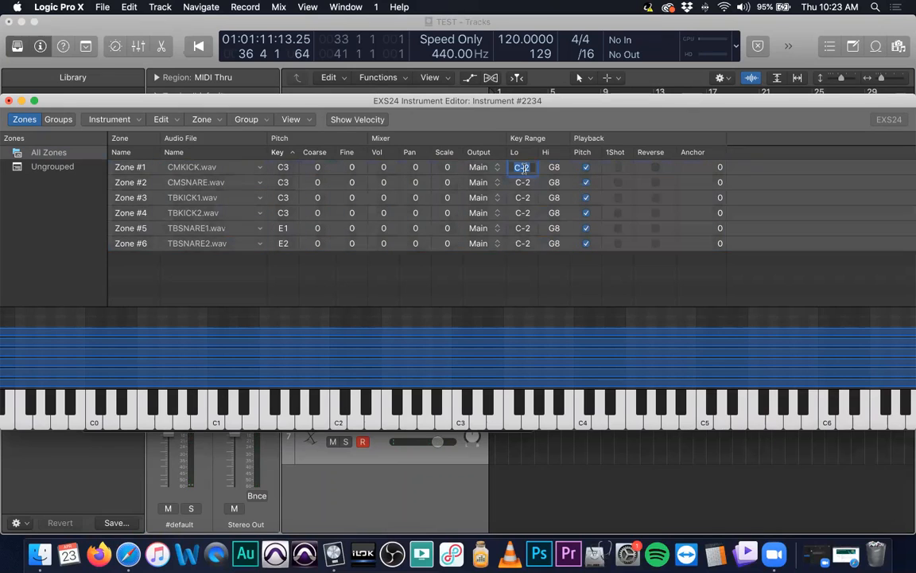
pyautogui.write('C2')
pyautogui.click(531, 271)
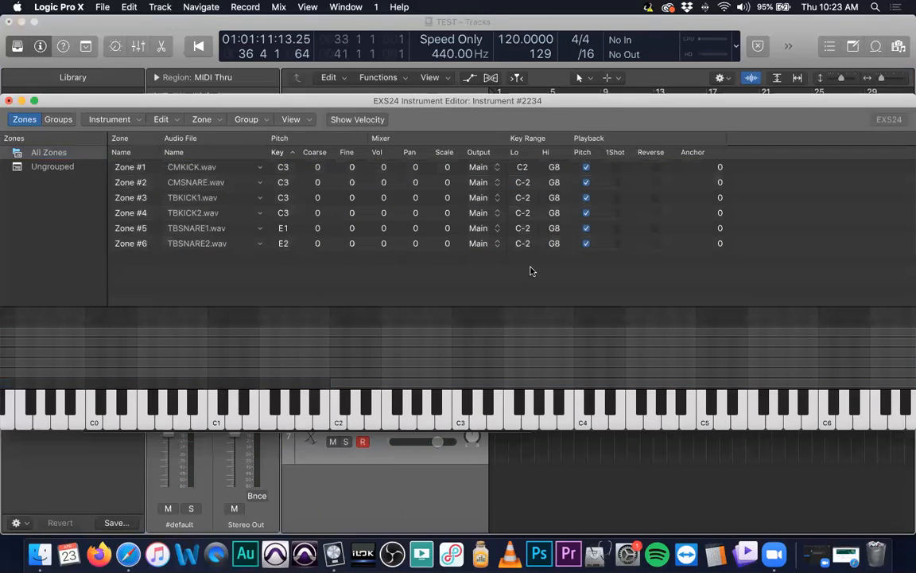
pyautogui.click(445, 423)
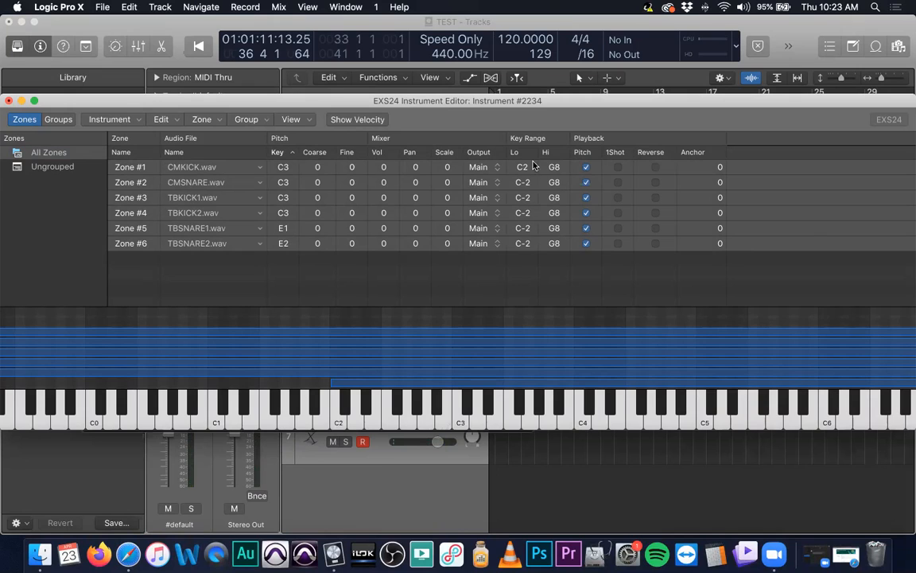
pyautogui.doubleClick(552, 168)
pyautogui.write('b2')
pyautogui.press('Return')
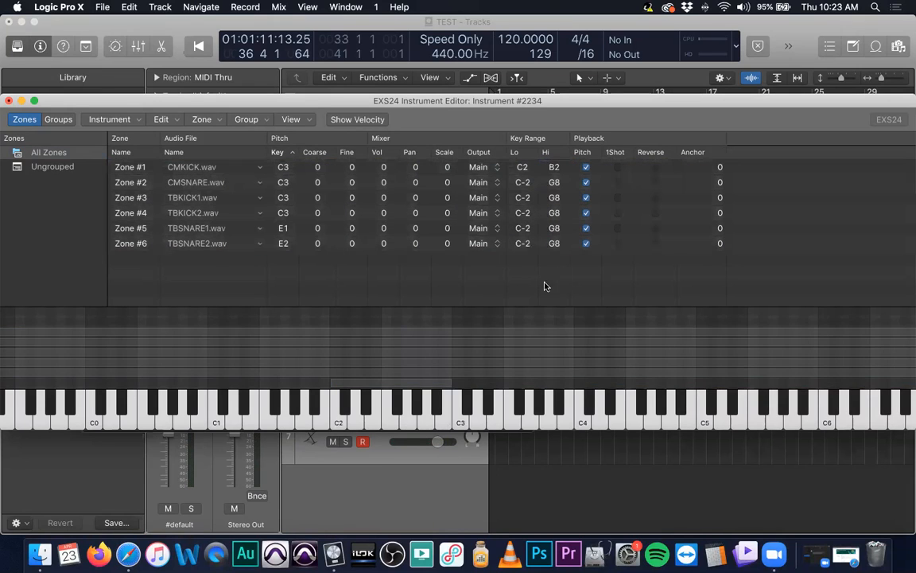
# Step: Set the key range of the CMSNARE.wav zone to C3 through B3
pyautogui.doubleClick(522, 183)
pyautogui.write('c3')
pyautogui.press('Return')
pyautogui.doubleClick(554, 183)
pyautogui.write('b3')
pyautogui.press('Return')
# Step: Set the key range of the TBKICK1.wav zone to C4 through B4
pyautogui.doubleClick(521, 198)
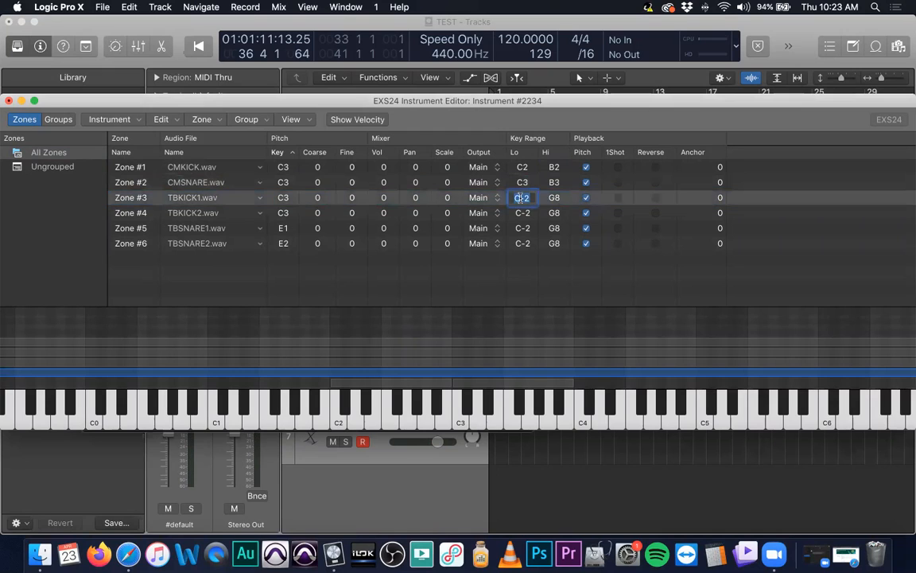
pyautogui.write('c4')
pyautogui.press('Return')
pyautogui.doubleClick(552, 199)
pyautogui.write('b4')
pyautogui.press('Return')
# Step: Set the key range of the TBKICK2.wav zone to C5 through B5
pyautogui.doubleClick(523, 213)
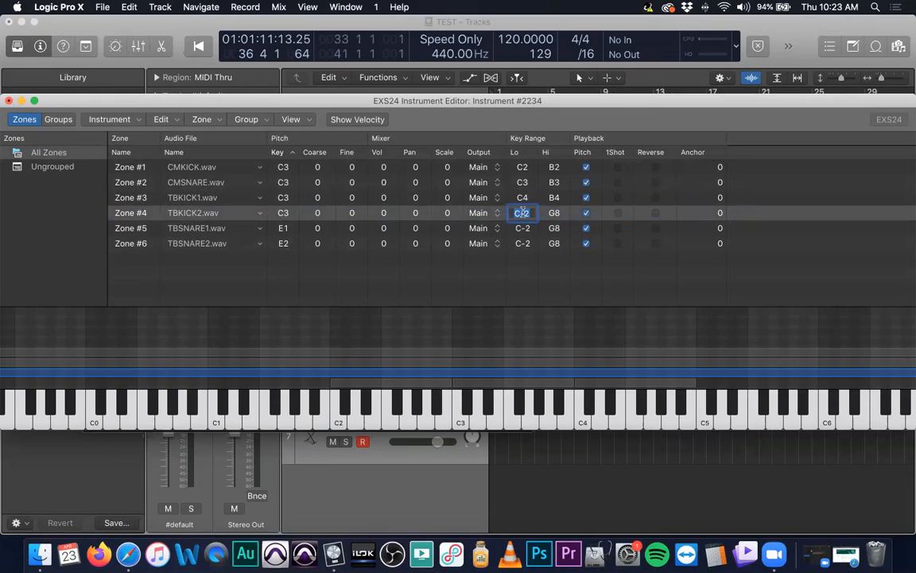
pyautogui.write('c5')
pyautogui.press('Tab')
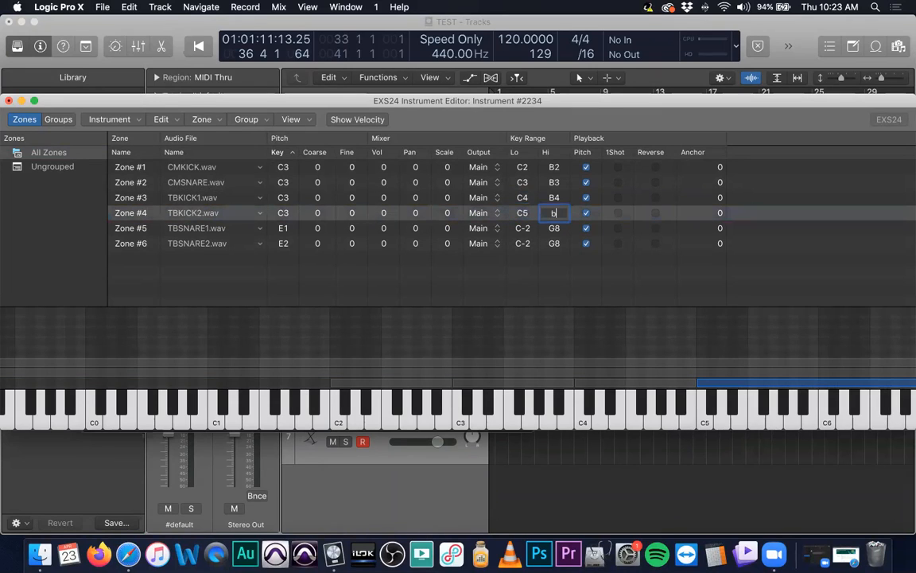
pyautogui.write('b5')
# Step: Set the key range of the TBSNARE1.wav zone to C6 through B6
pyautogui.click(523, 228)
pyautogui.click(524, 228)
pyautogui.write('c6')
pyautogui.press('Tab')
pyautogui.write('b6')
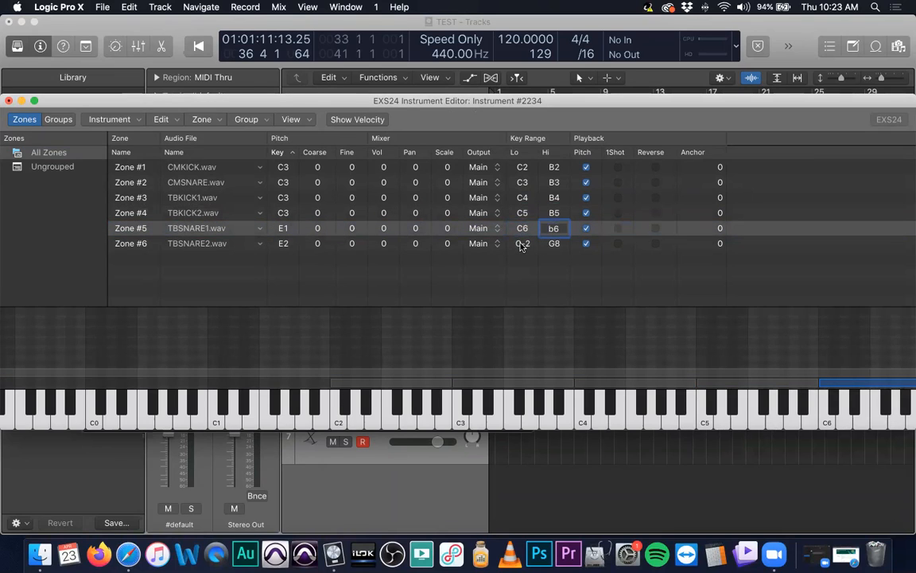
# Step: Set the key range of the TBSNARE2.wav zone to C7 through B7
pyautogui.click(534, 247)
pyautogui.click(534, 247)
pyautogui.write('c7')
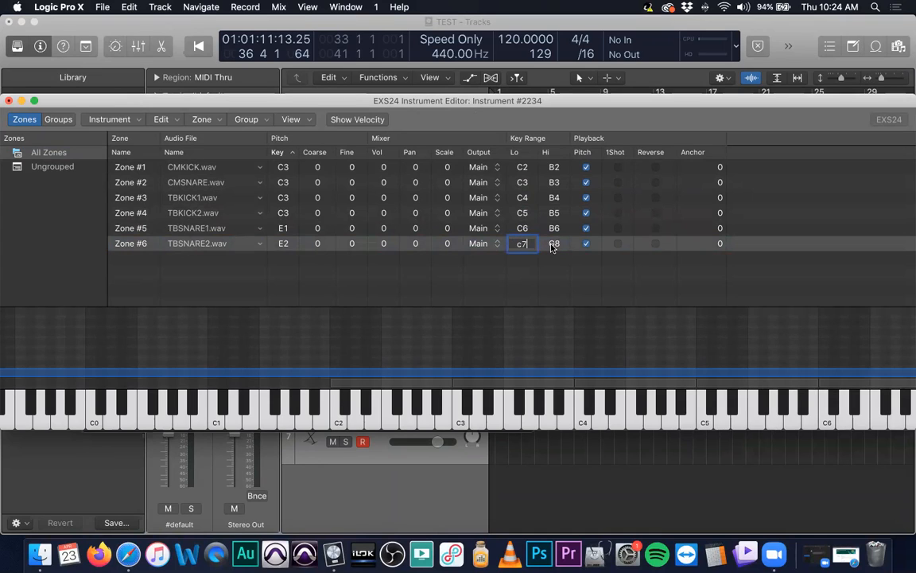
pyautogui.press('Tab')
pyautogui.write('b7')
pyautogui.click(521, 286)
# Step: Dismiss the Trend Micro notification and turn off the Pitch playback option for all six zones
pyautogui.hscroll(5, 556, 340)
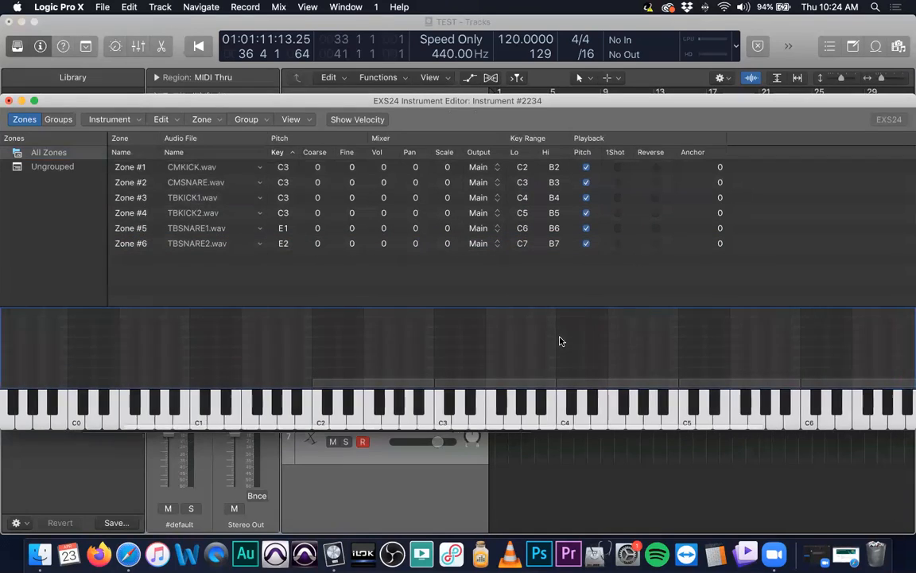
pyautogui.hscroll(2, 559, 338)
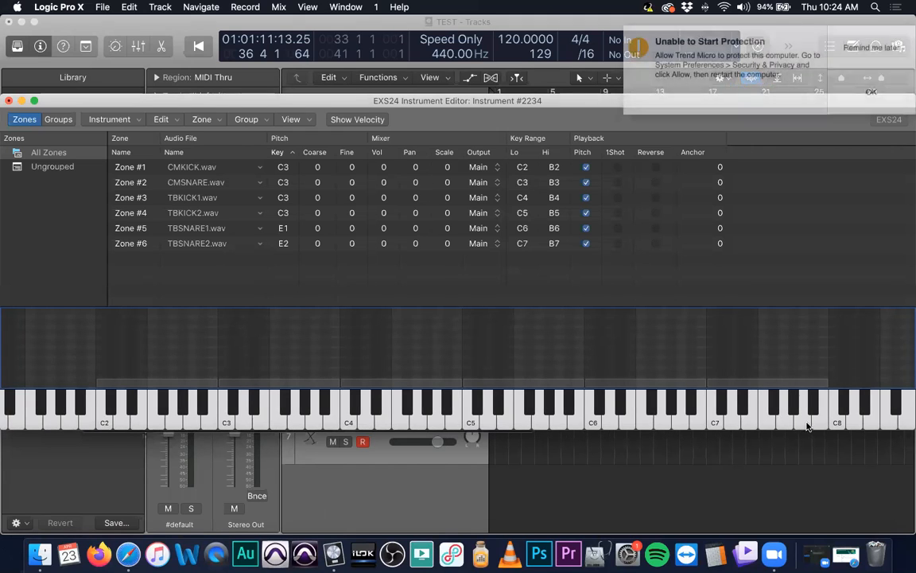
pyautogui.click(891, 45)
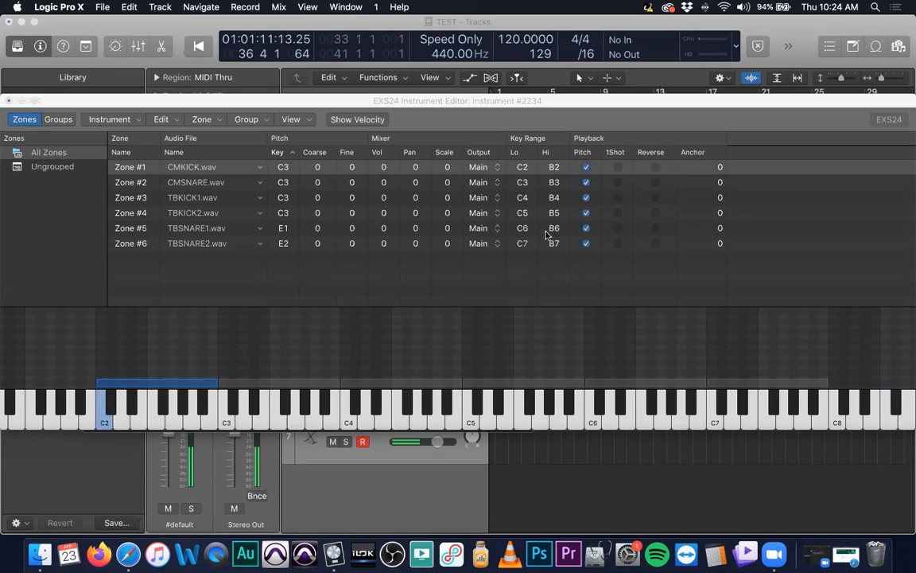
pyautogui.moveTo(586, 168); pyautogui.dragTo(586, 245)
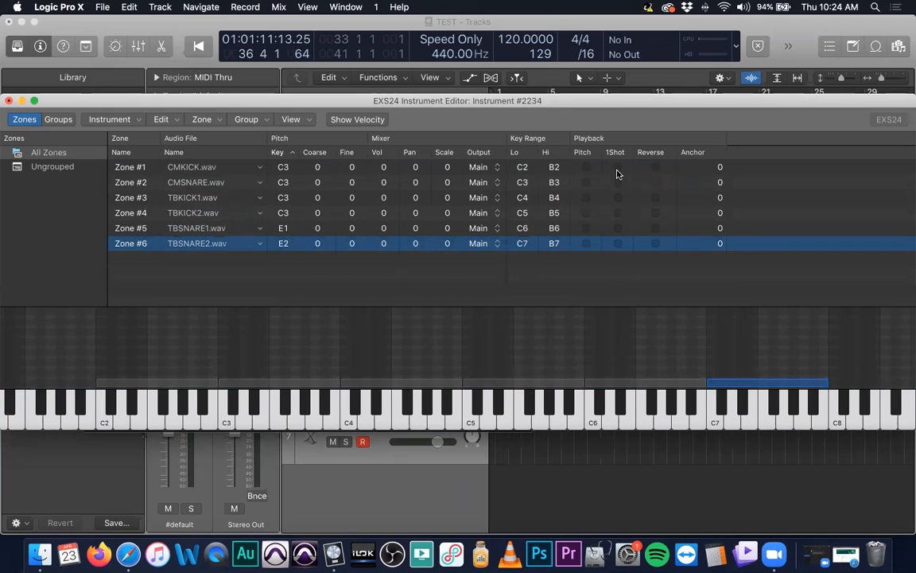
# Step: Turn on the 1Shot playback option for all six zones and clear the zone selection
pyautogui.click(618, 167)
pyautogui.click(618, 182)
pyautogui.click(618, 197)
pyautogui.click(618, 212)
pyautogui.click(618, 229)
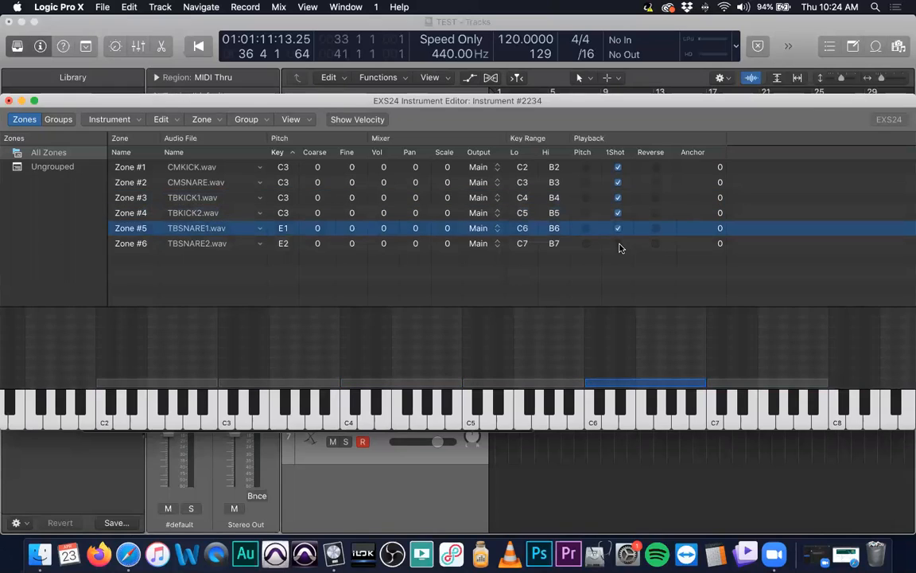
pyautogui.click(618, 243)
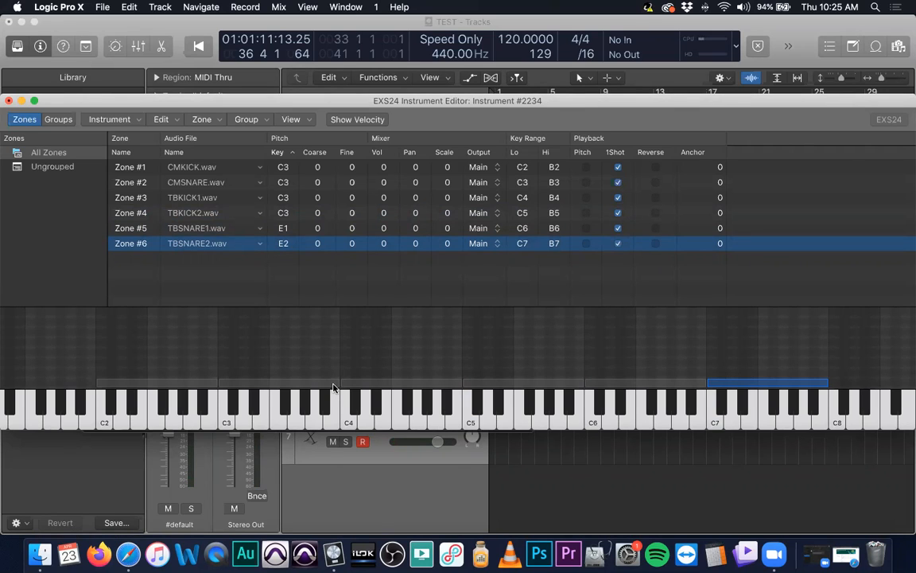
pyautogui.click(301, 332)
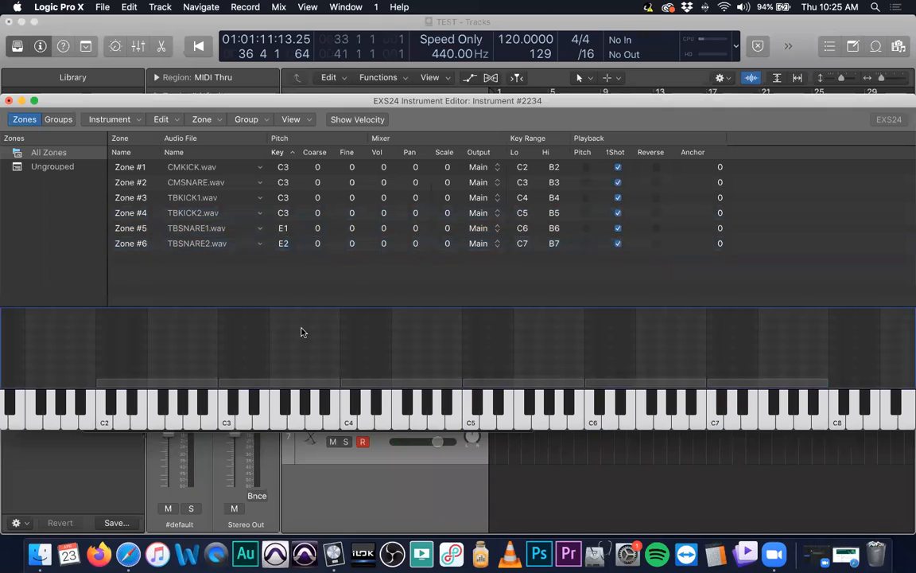
# Step: Shorten the CMKICK.wav zone to C2 through E2 and fit the CMSNARE.wav zone directly after it, from F2 through A2
pyautogui.click(214, 384)
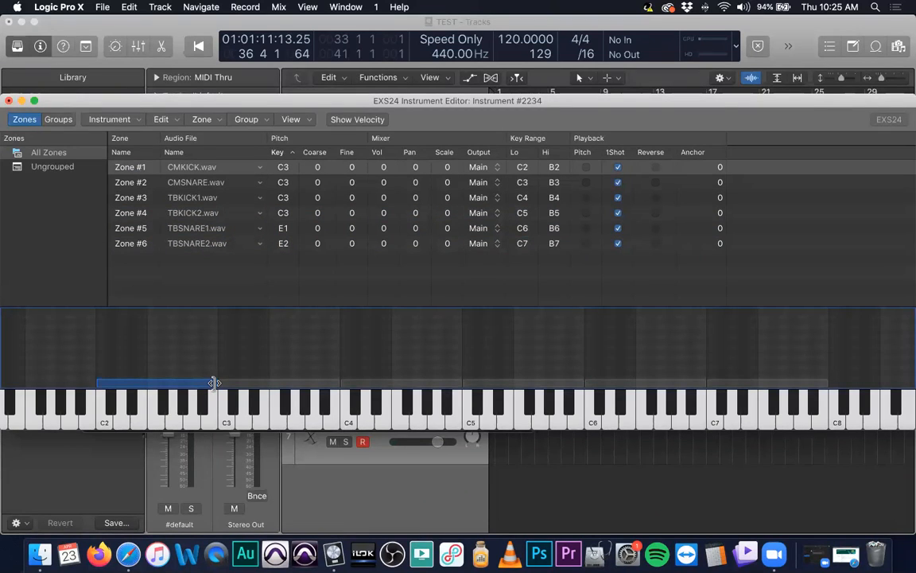
pyautogui.moveTo(214, 384); pyautogui.dragTo(146, 384)
pyautogui.moveTo(249, 384); pyautogui.dragTo(177, 385)
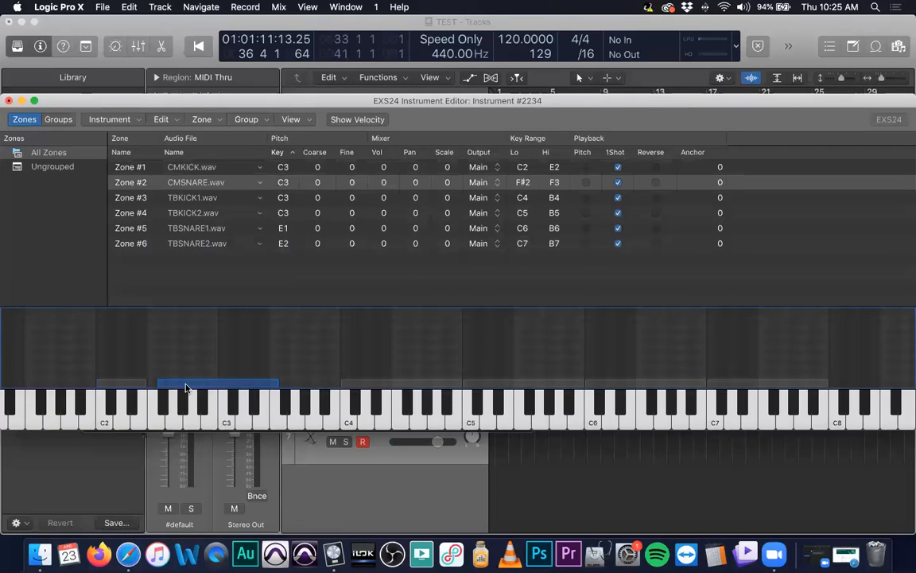
pyautogui.moveTo(264, 386); pyautogui.dragTo(197, 384)
# Step: Move and shorten the TBKICK1.wav zone to A#2 through D3 and the TBKICK2.wav zone to D#3 through G#3
pyautogui.moveTo(403, 385); pyautogui.dragTo(259, 384)
pyautogui.moveTo(316, 382); pyautogui.dragTo(249, 384)
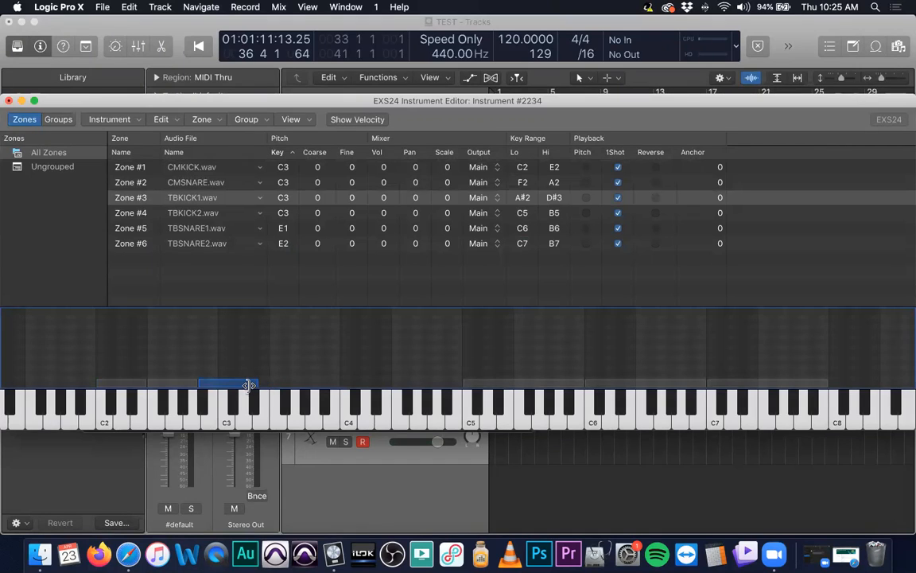
pyautogui.moveTo(516, 384); pyautogui.dragTo(301, 385)
pyautogui.moveTo(368, 386); pyautogui.dragTo(309, 385)
# Step: Move and shorten the TBSNARE1.wav zone to A3 through C#4 and the TBSNARE2.wav zone to D4 through G#4
pyautogui.moveTo(606, 386); pyautogui.dragTo(332, 386)
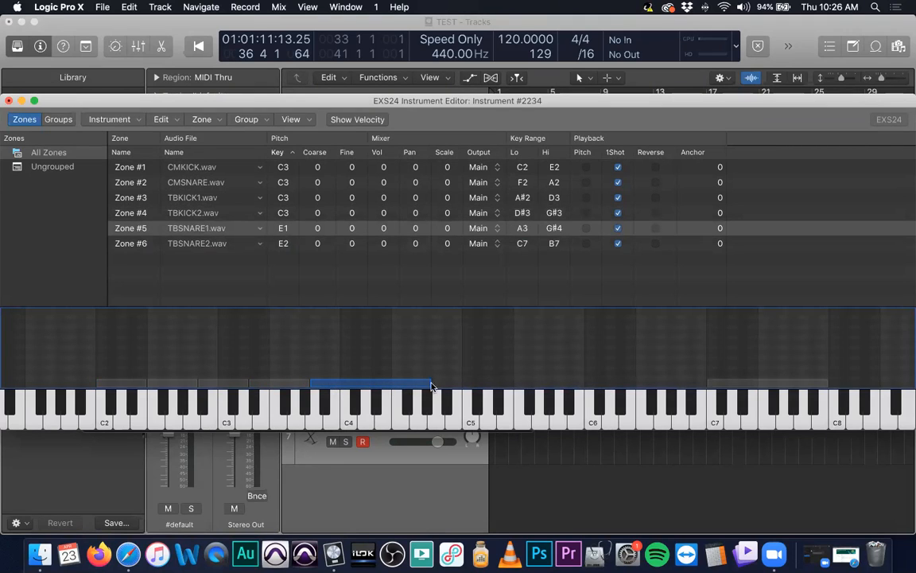
pyautogui.moveTo(427, 386); pyautogui.dragTo(360, 386)
pyautogui.moveTo(808, 385); pyautogui.dragTo(432, 382)
# Step: Tighten the last four zones: TBKICK1.wav to A#2–C3, TBKICK2.wav to C#3–E3, TBSNARE1.wav to F3–G#3 and TBSNARE2.wav to A3–C4
pyautogui.hscroll(-2, 411, 358)
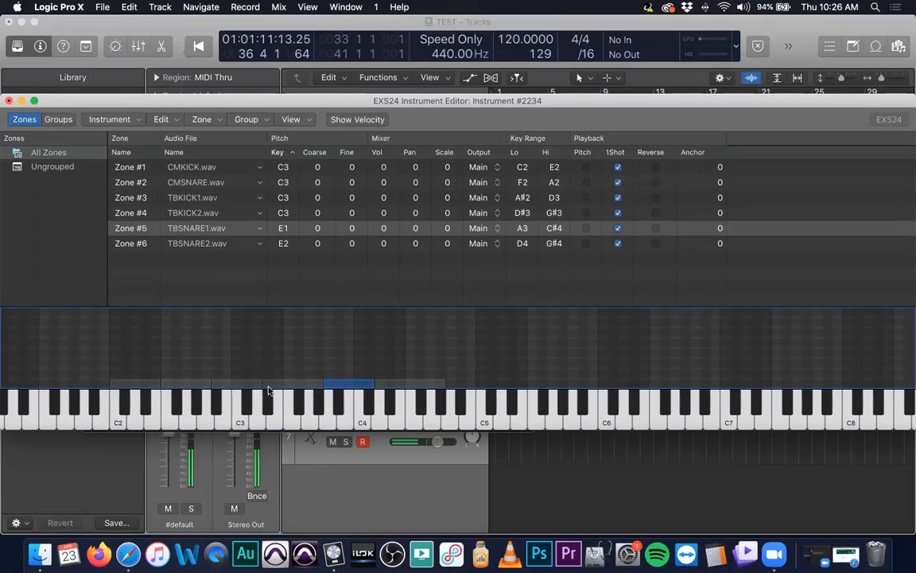
pyautogui.moveTo(311, 385); pyautogui.dragTo(291, 384)
pyautogui.moveTo(370, 384); pyautogui.dragTo(322, 385)
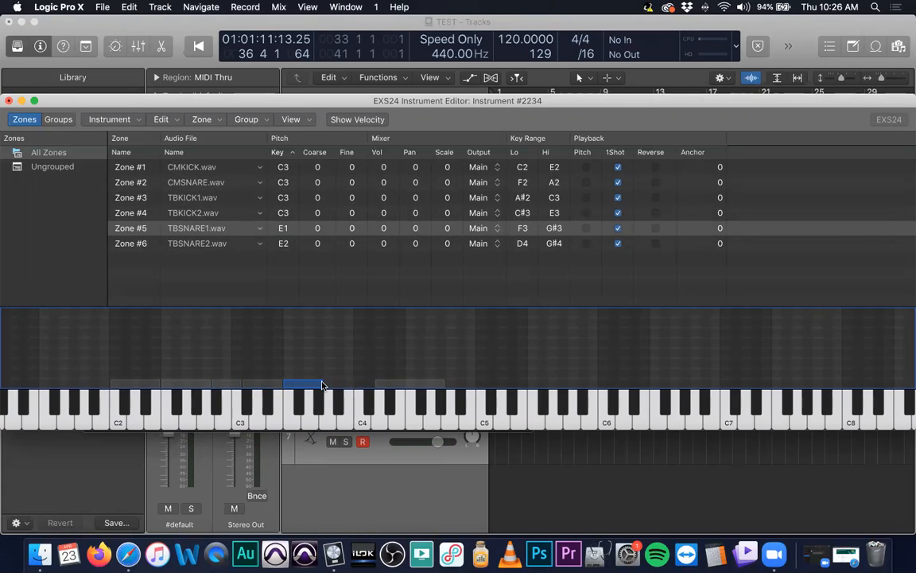
pyautogui.moveTo(395, 384); pyautogui.dragTo(358, 385)
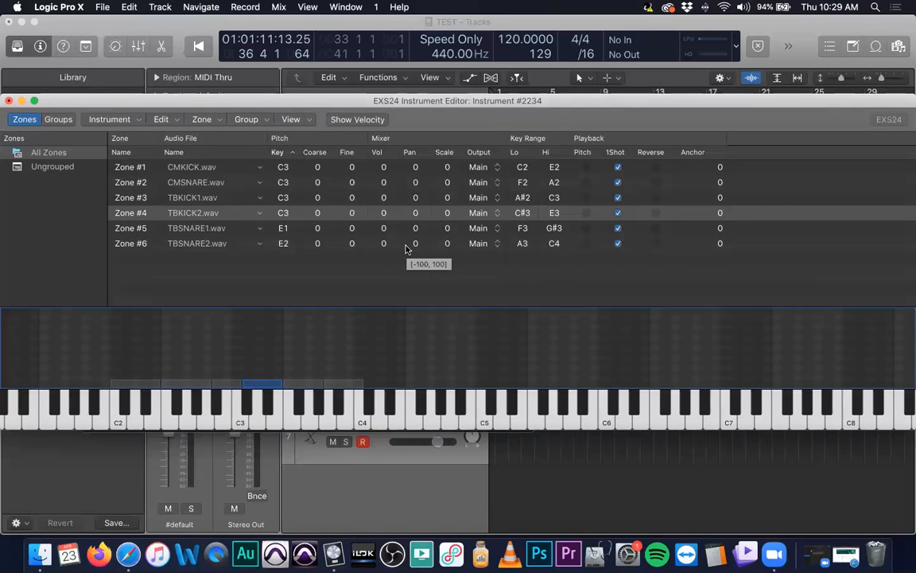
# Step: Save the sampler instrument as customtkit.exs in the Sampler Instruments folder and close the instrument editor and plug-in windows
pyautogui.press('super+w')
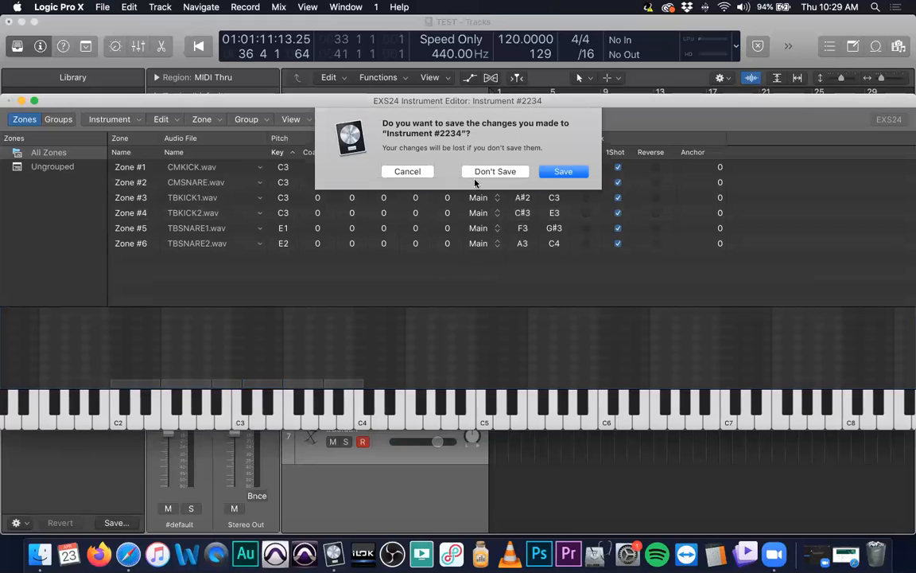
pyautogui.click(501, 154)
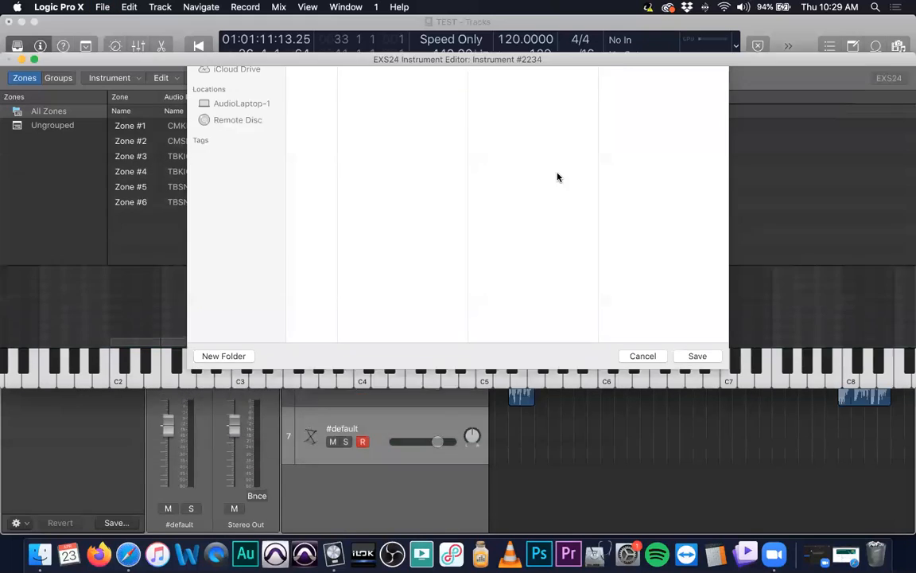
pyautogui.write('cusomtkit.exs')
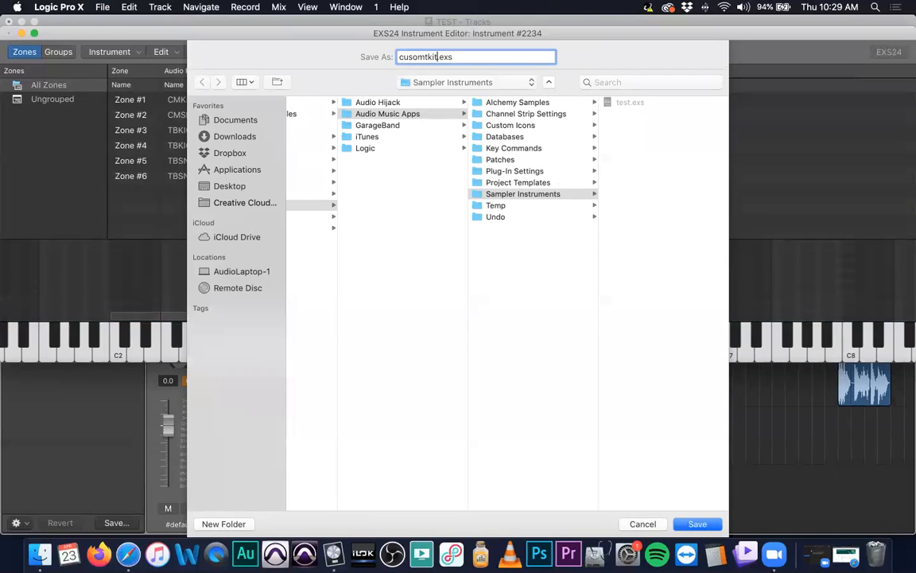
pyautogui.press('Left')
pyautogui.press('Left')
pyautogui.press('Left')
pyautogui.press('Left')
pyautogui.press('Left')
pyautogui.press('Left')
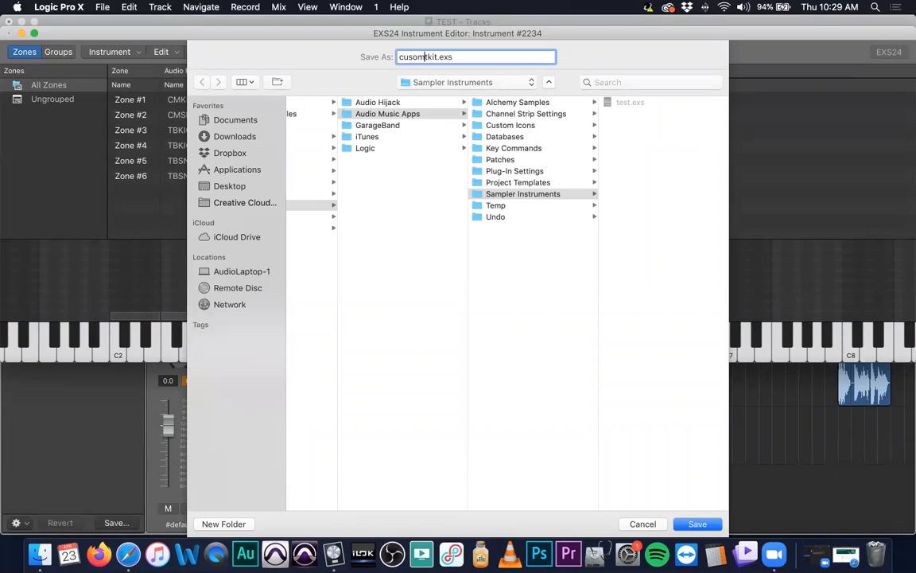
pyautogui.write('t')
pyautogui.press('Return')
pyautogui.press('super+w')
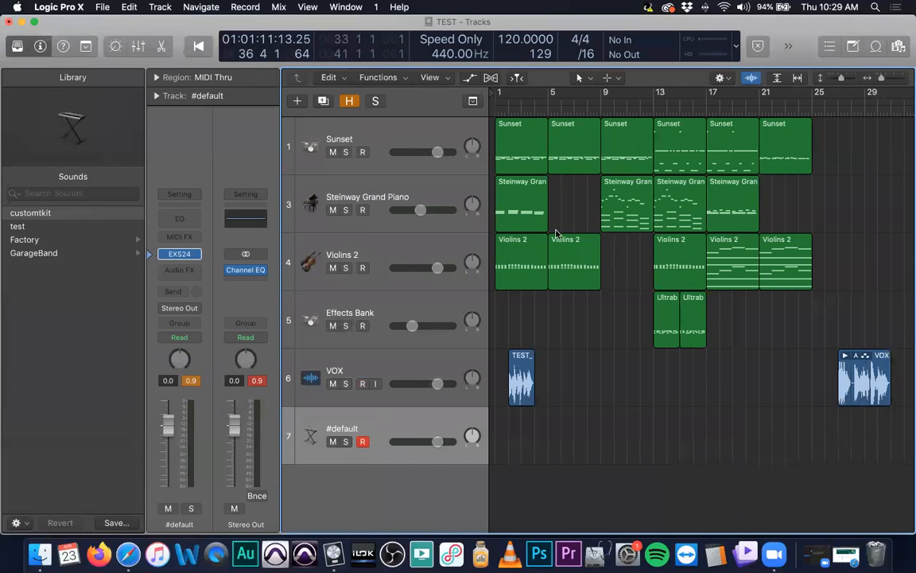
# Step: Rename the #default track CUST DRUM and postpone the Trend Micro notification
pyautogui.hscroll(10, 557, 233)
pyautogui.hscroll(-7, 541, 241)
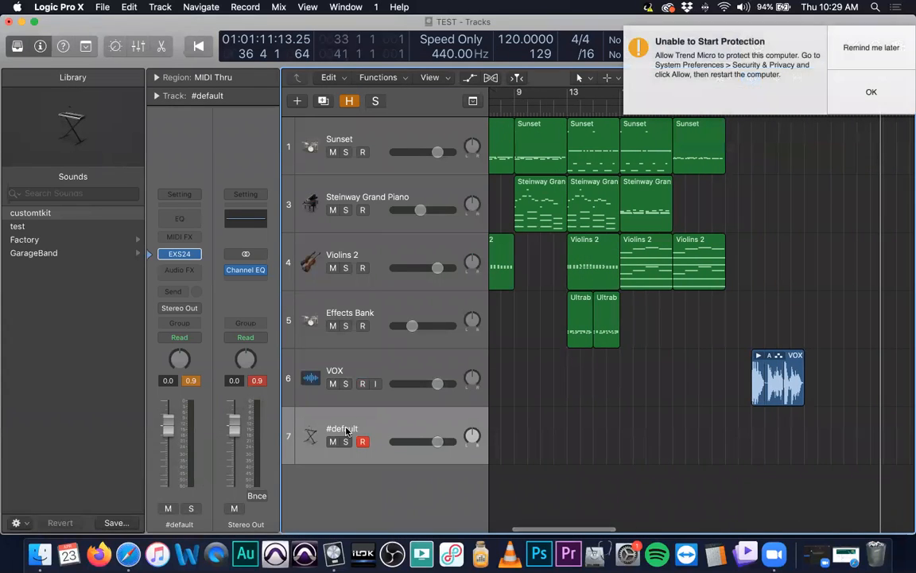
pyautogui.doubleClick(346, 430)
pyautogui.write('CUST DRUNM')
pyautogui.press('Return')
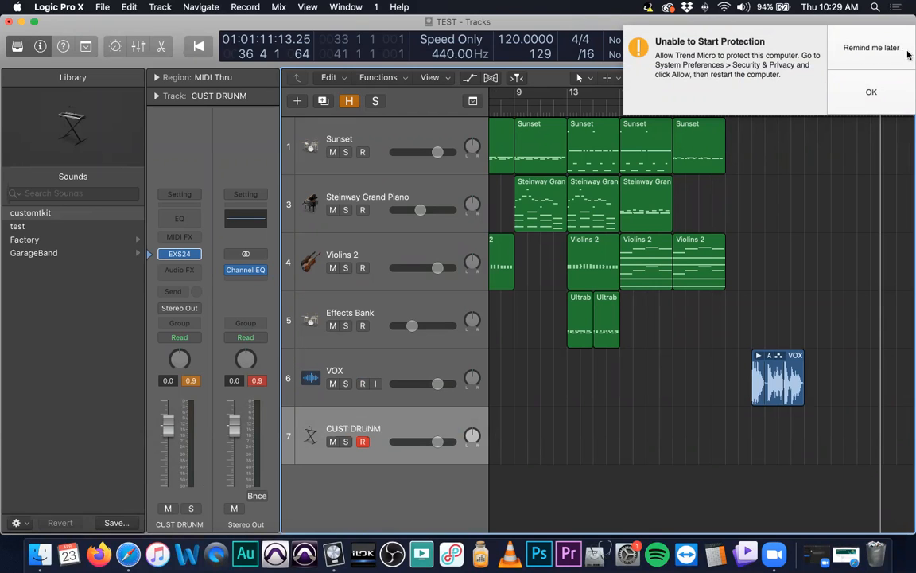
pyautogui.click(871, 48)
pyautogui.doubleClick(372, 427)
pyautogui.click(372, 427)
pyautogui.press('BackSpace')
pyautogui.press('Return')
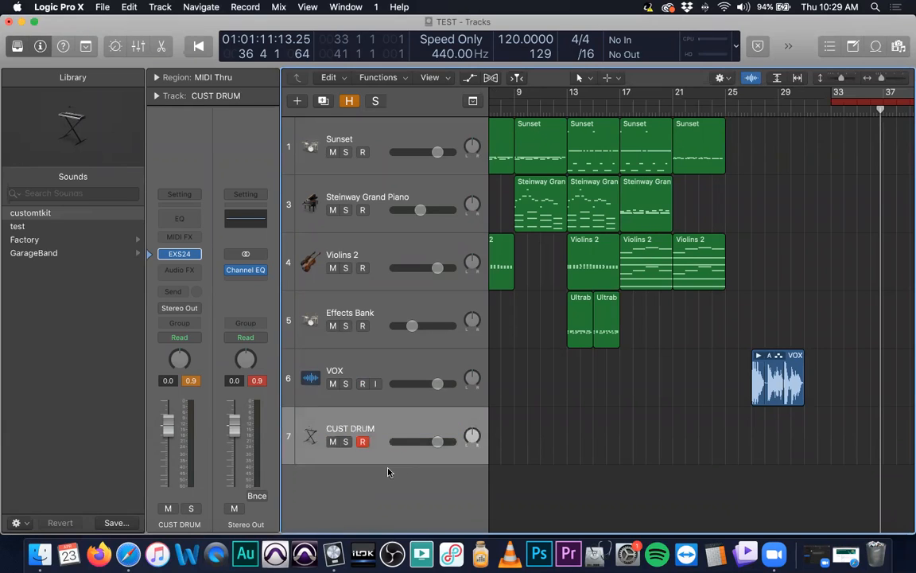
# Step: Load the test instrument on the CUST DRUM track and inspect its zones in the EXS24 instrument editor
pyautogui.click(37, 228)
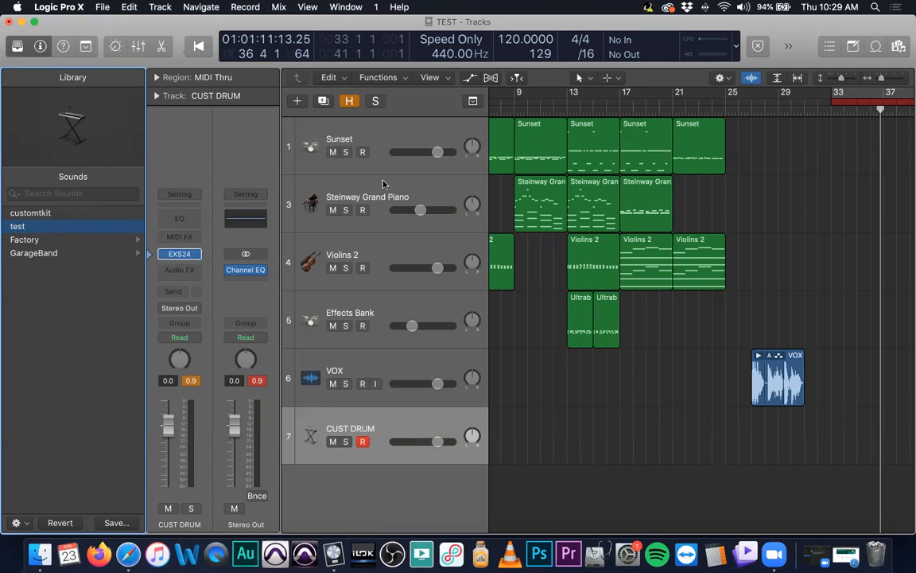
pyautogui.click(177, 253)
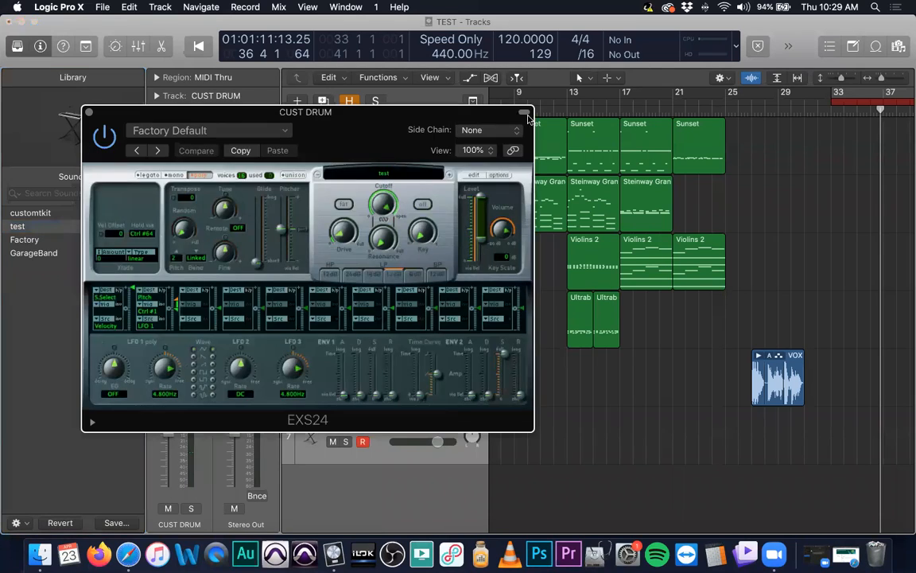
pyautogui.click(474, 174)
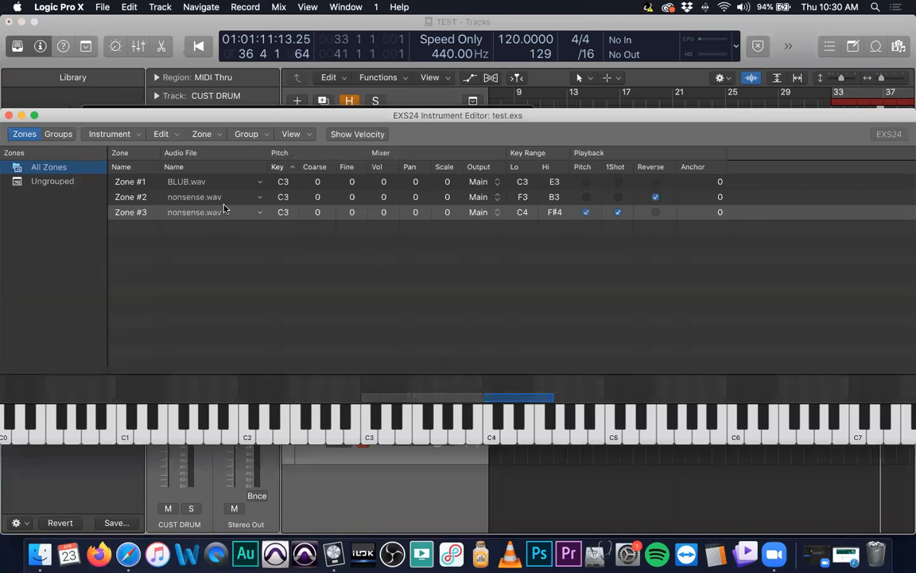
pyautogui.click(8, 116)
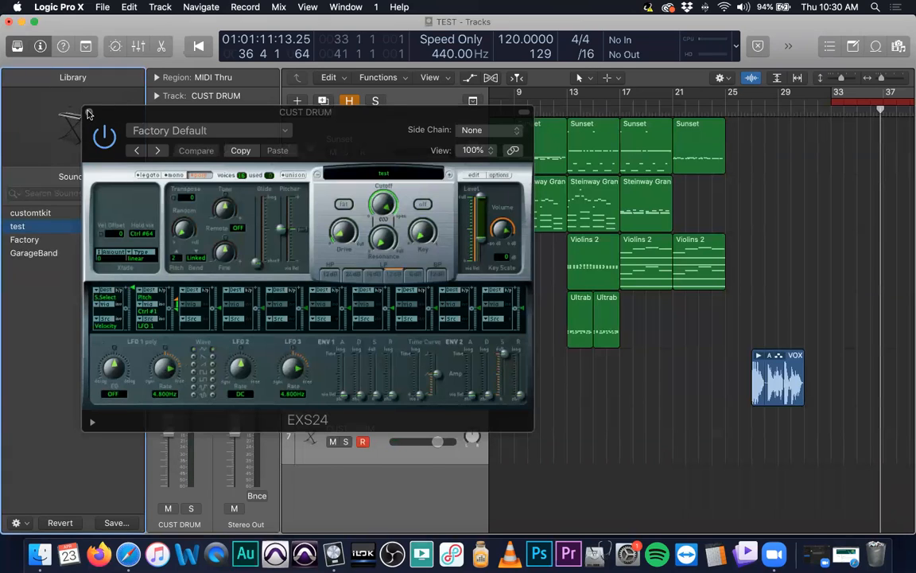
pyautogui.click(79, 99)
# Step: Load the customtkit instrument back onto the CUST DRUM track, check its zones in the instrument editor and close the EXS24 windows
pyautogui.click(46, 213)
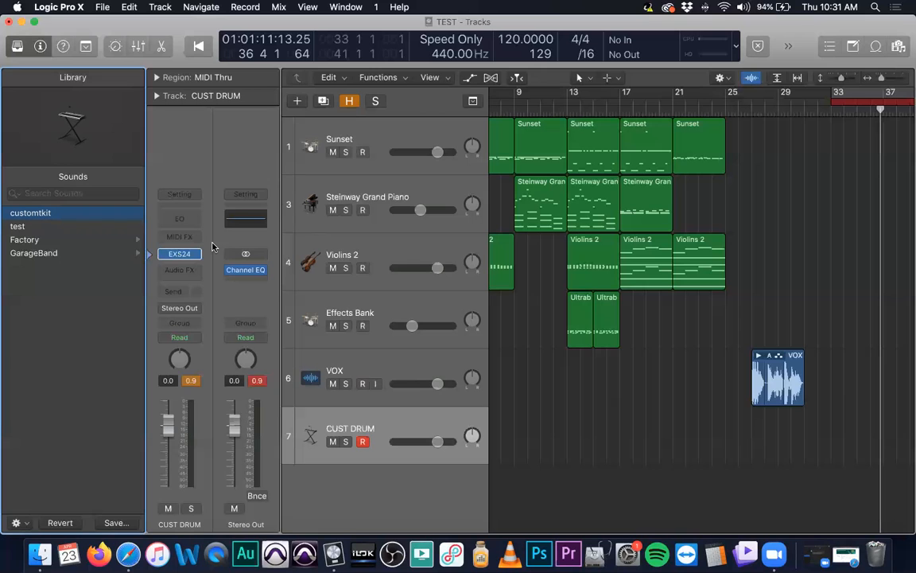
pyautogui.click(176, 255)
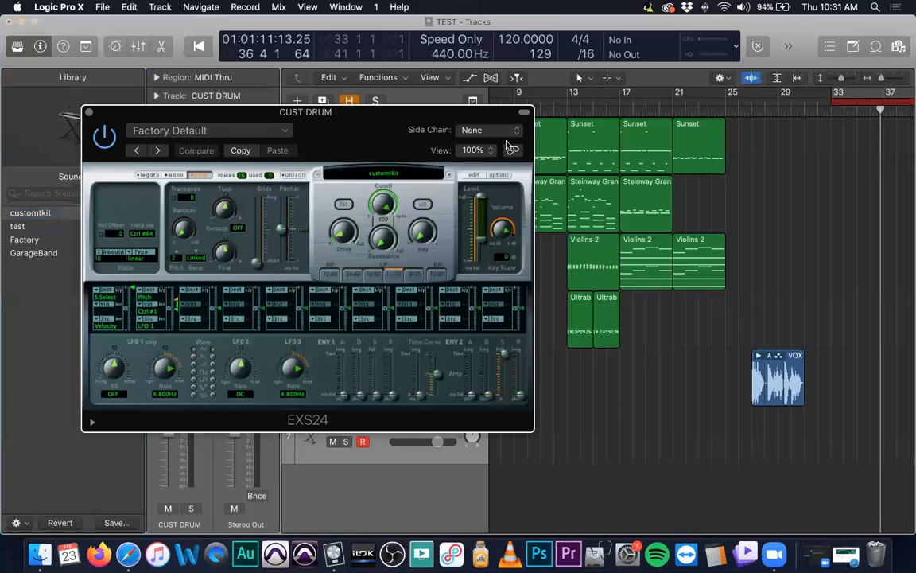
pyautogui.click(463, 152)
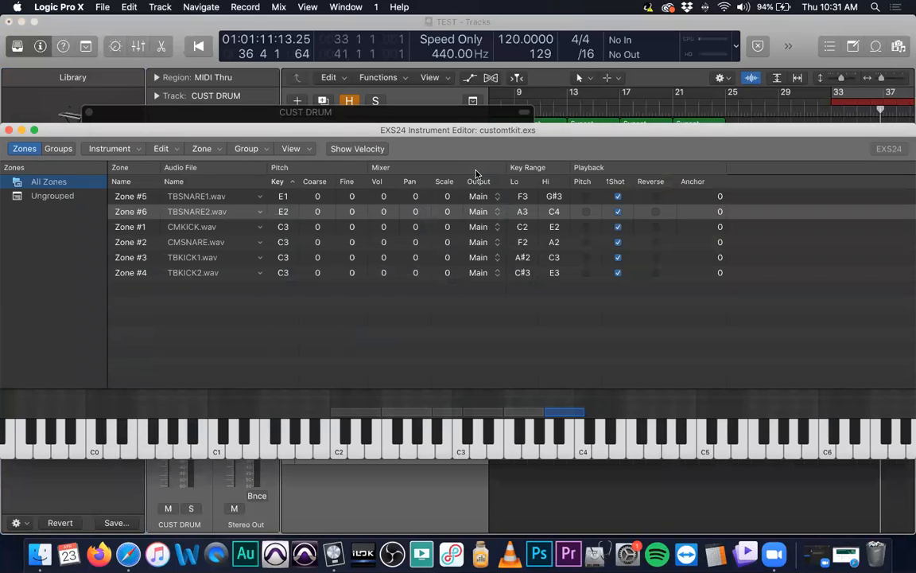
pyautogui.click(8, 130)
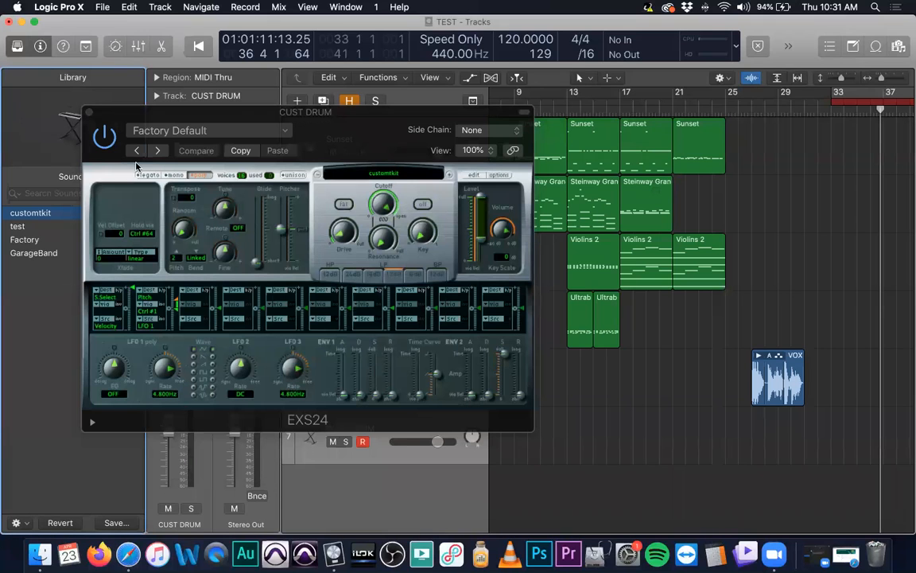
pyautogui.click(88, 111)
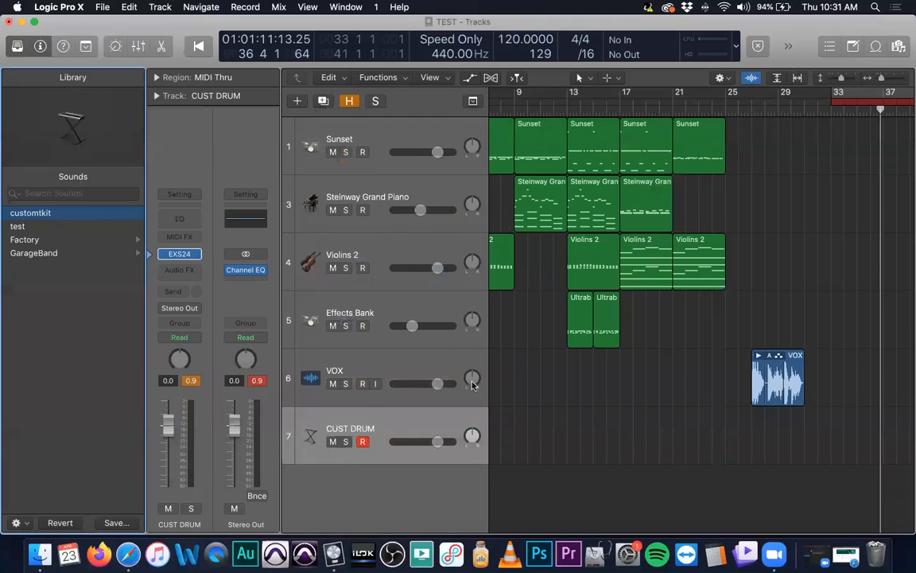
# Step: Create one new software instrument track with an Empty Channel Strip as its instrument
pyautogui.press('alt+super+n')
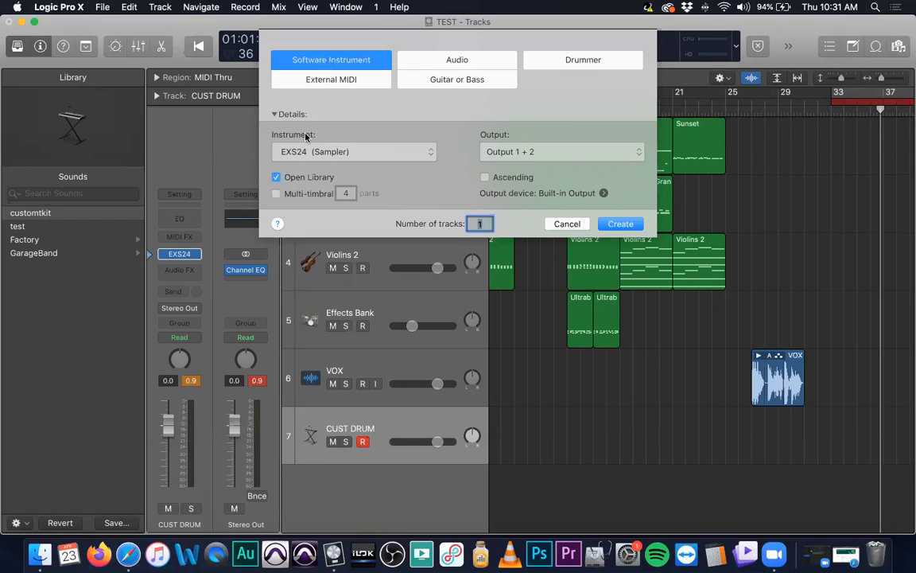
pyautogui.click(397, 153)
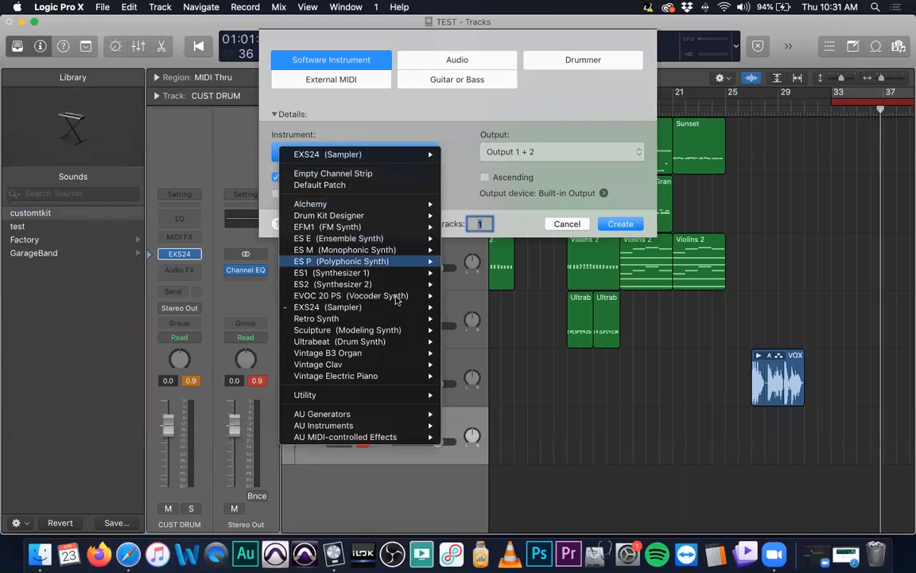
pyautogui.moveTo(395, 299)
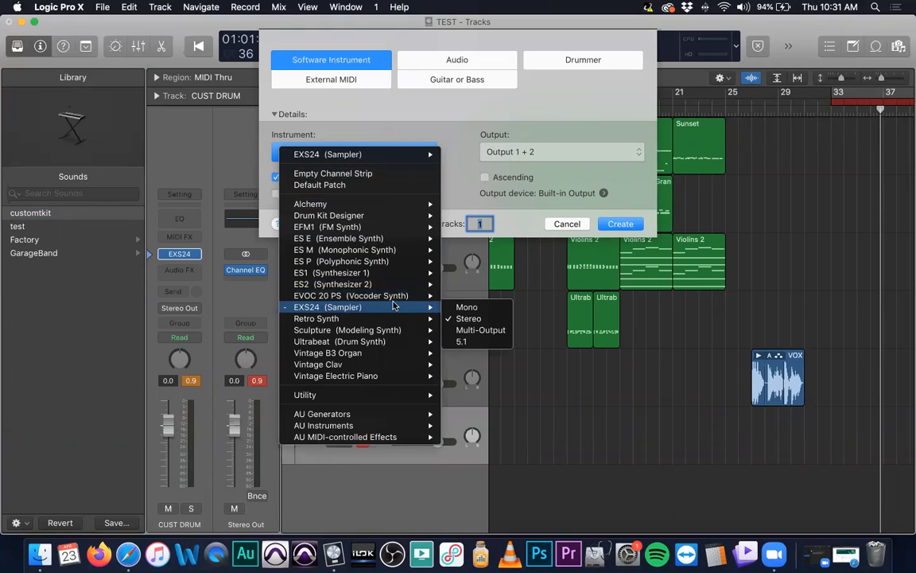
pyautogui.moveTo(390, 218)
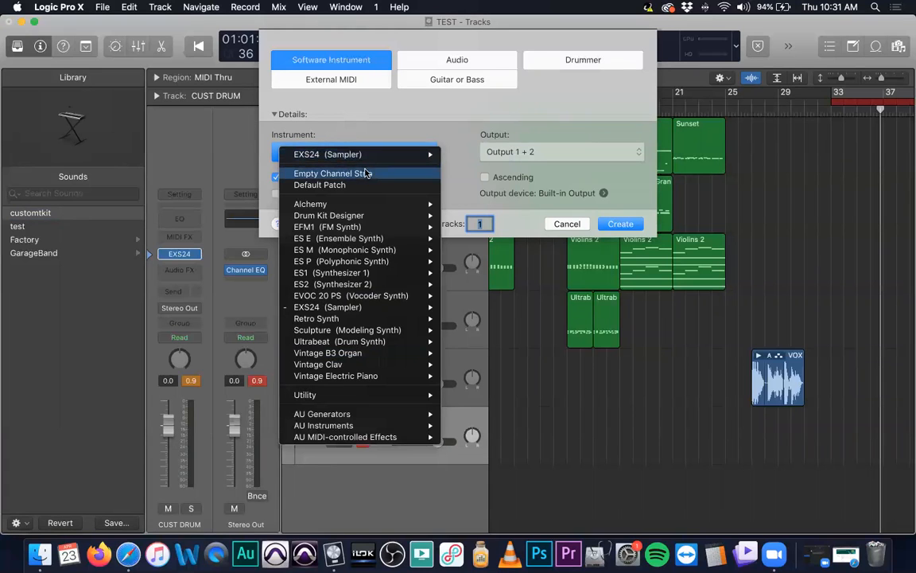
pyautogui.click(365, 173)
pyautogui.click(621, 224)
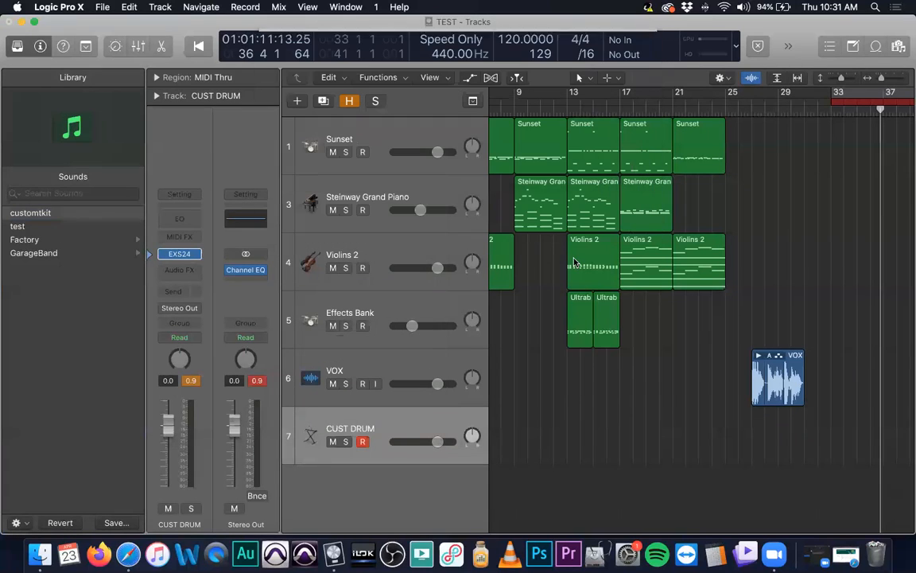
# Step: Load Drum Machine Designer as the instrument plug-in on the new Inst 6 track
pyautogui.click(199, 256)
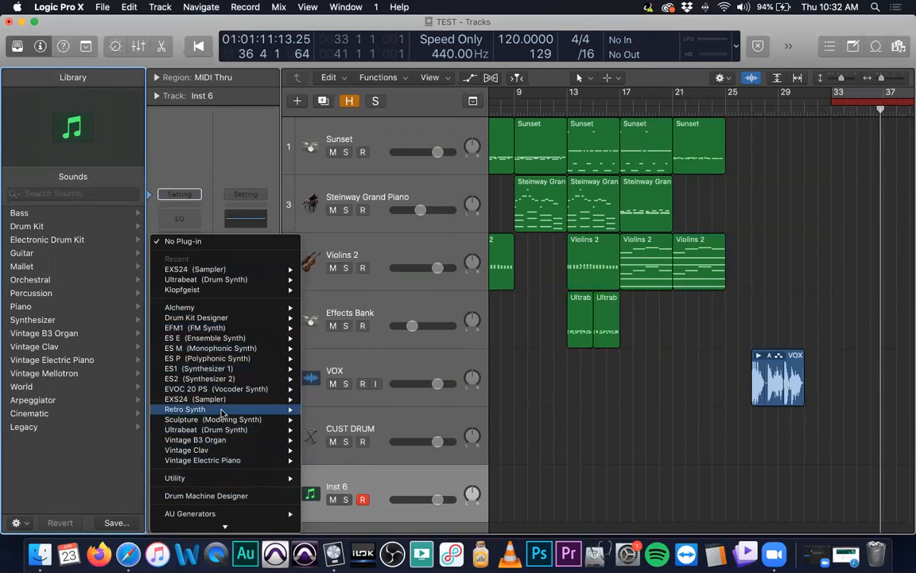
pyautogui.moveTo(225, 411)
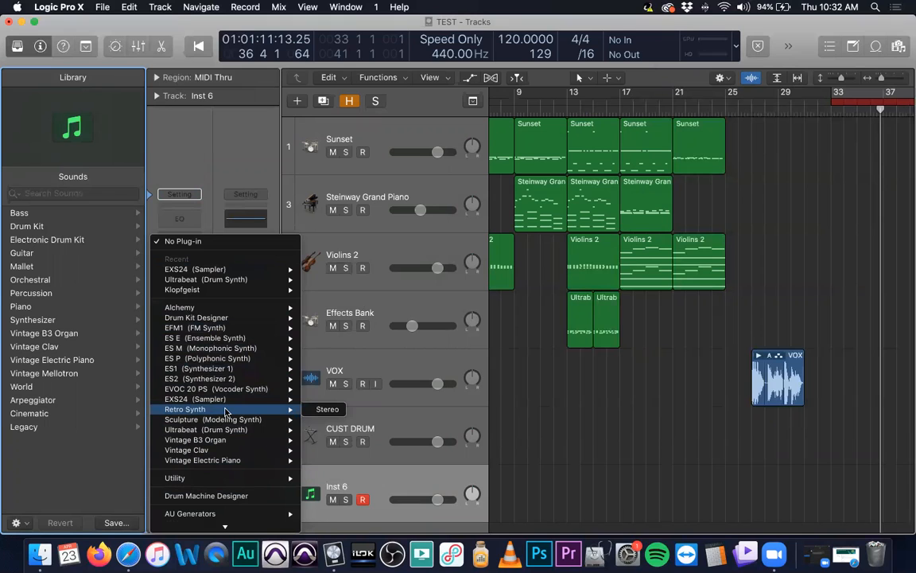
pyautogui.click(234, 496)
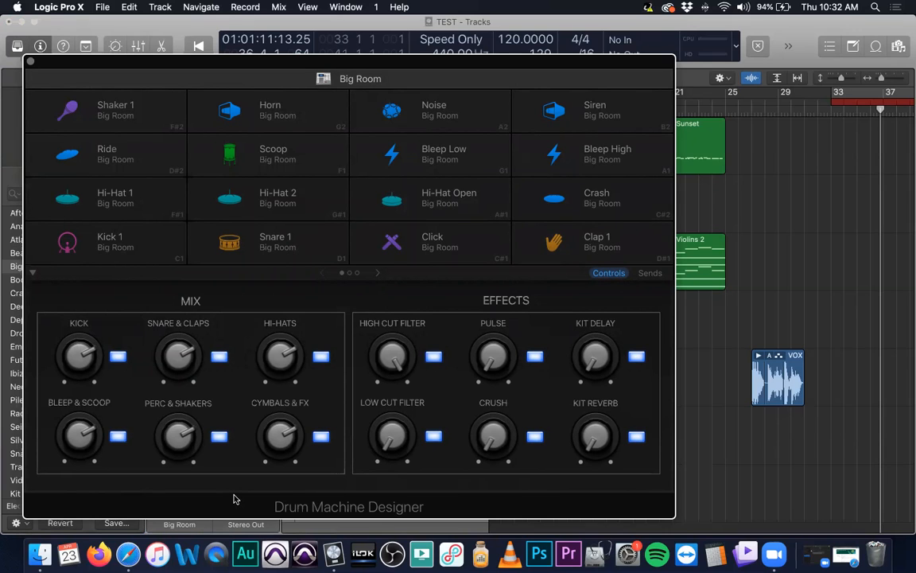
# Step: Close the Drum Machine Designer window and try to reopen the plug-in from the Big Room track's channel strip
pyautogui.click(29, 60)
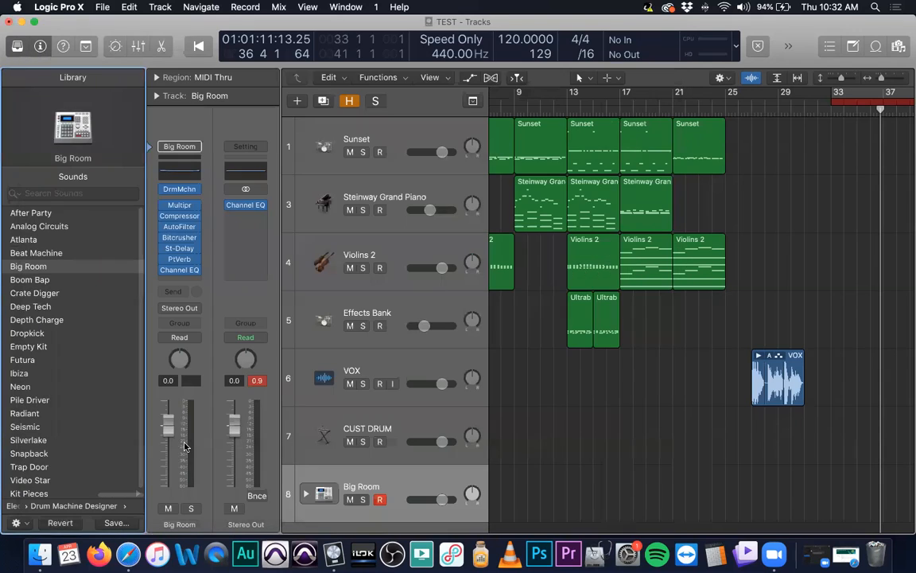
pyautogui.click(181, 189)
pyautogui.press('super+h')
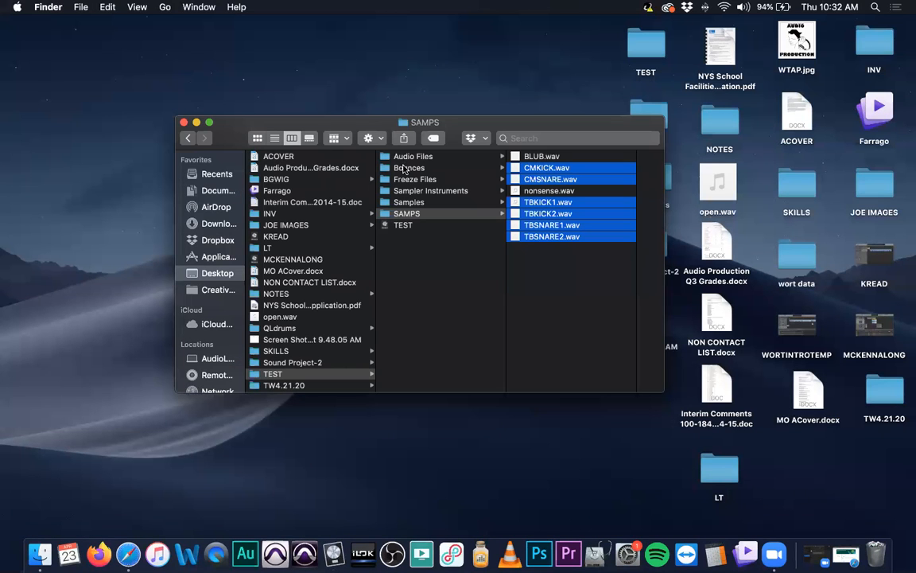
# Step: Relaunch Logic Pro X and open the last saved version of the recent TEST project
pyautogui.click(333, 551)
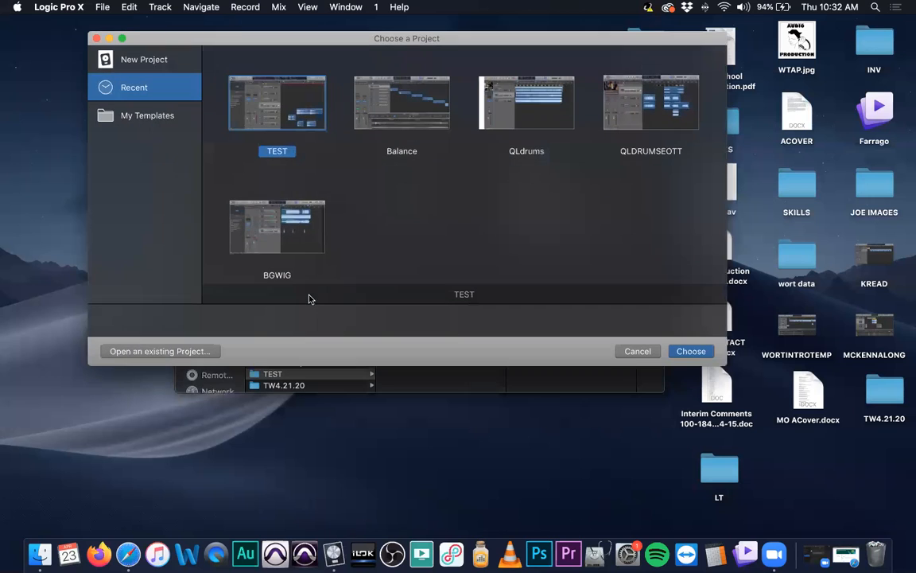
pyautogui.doubleClick(243, 95)
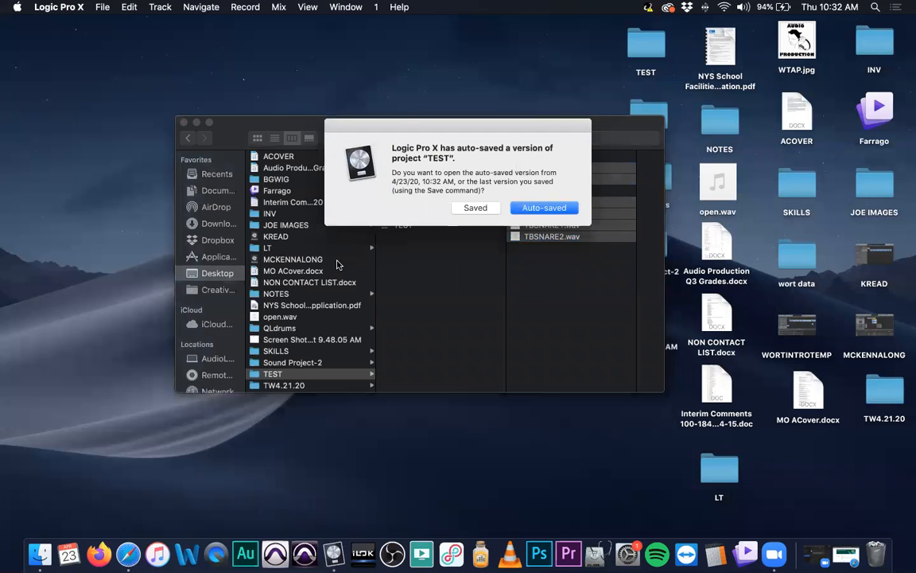
pyautogui.click(476, 208)
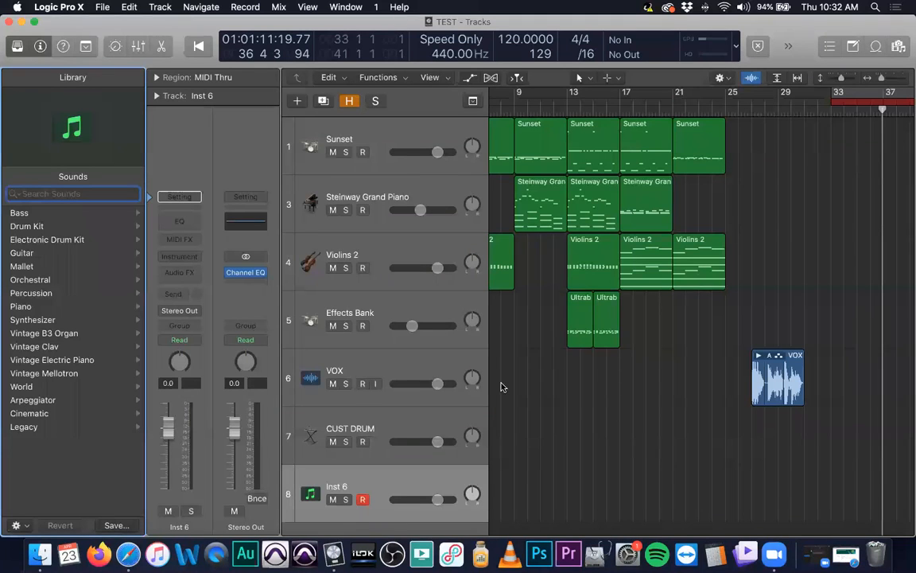
# Step: Check the CUST DRUM track's EXS24 and its instrument editor for sample zones, and close both windows
pyautogui.hscroll(5, 830, 321)
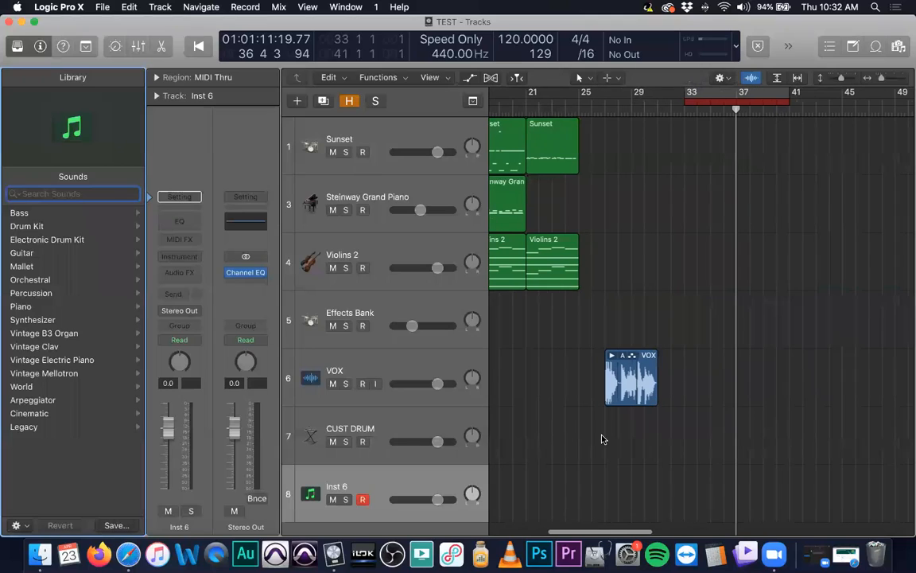
pyautogui.click(405, 419)
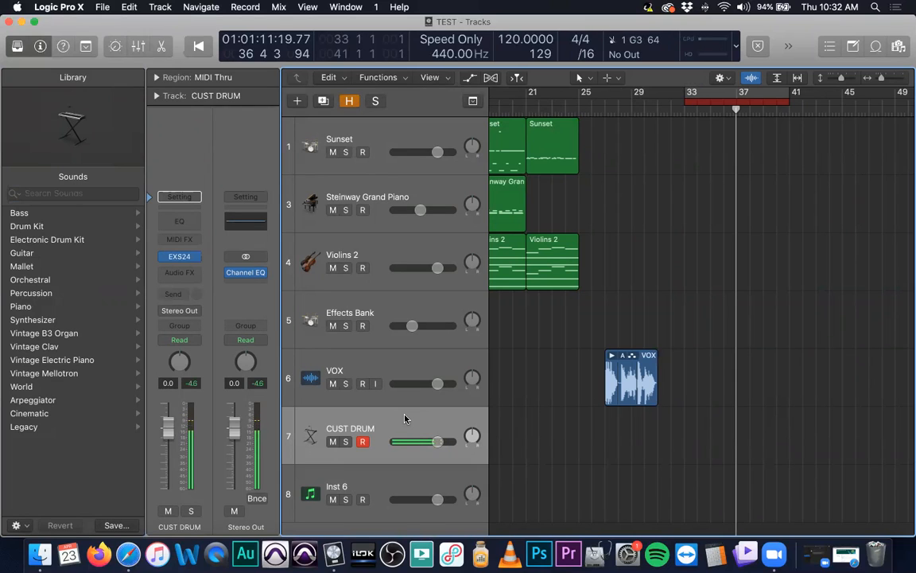
pyautogui.click(161, 257)
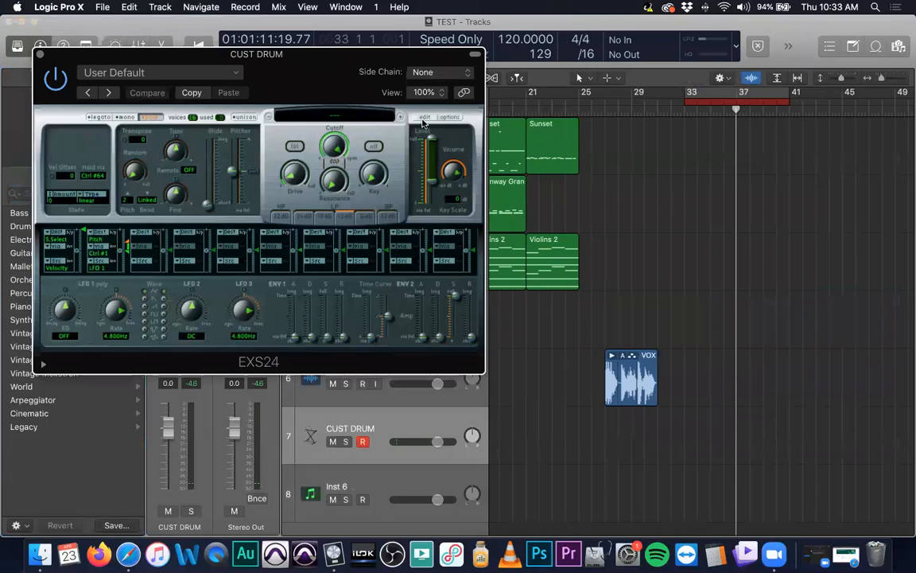
pyautogui.click(424, 118)
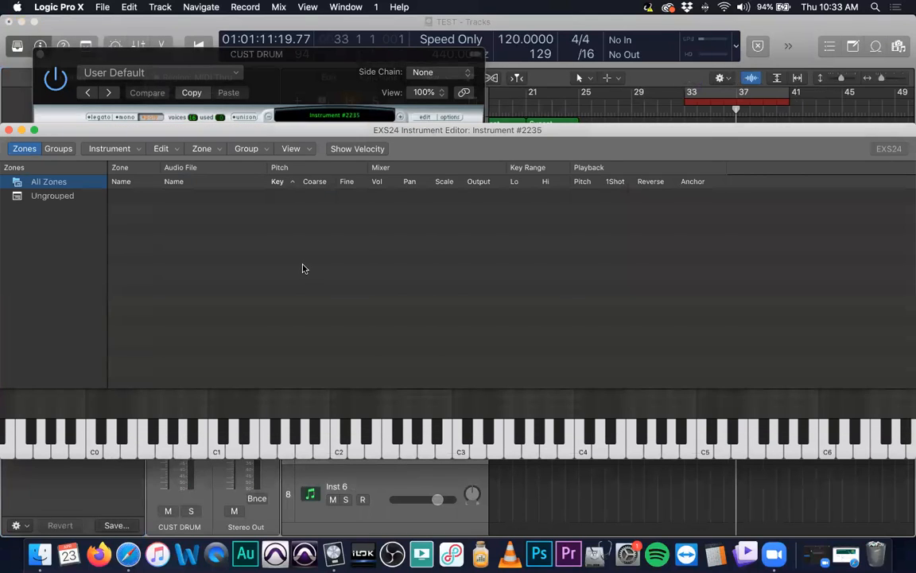
pyautogui.click(8, 129)
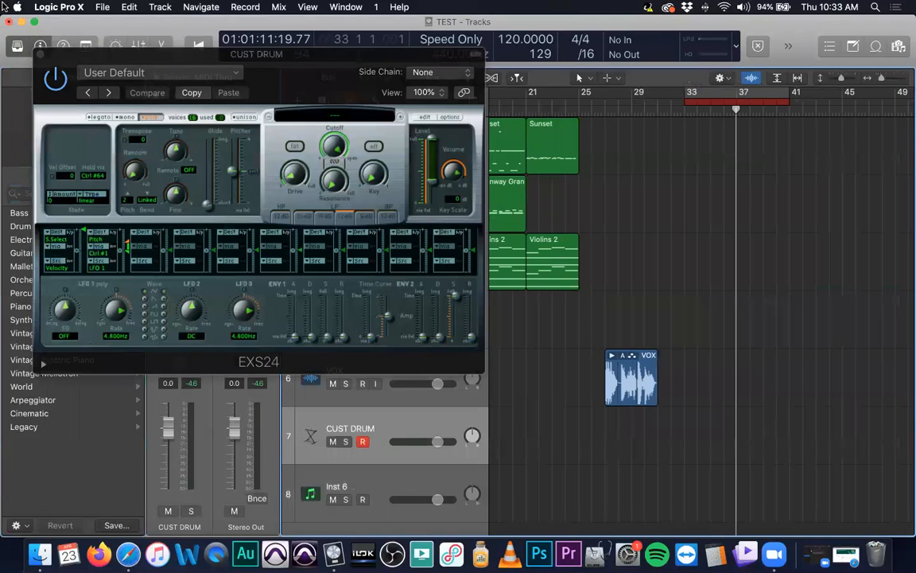
pyautogui.click(37, 54)
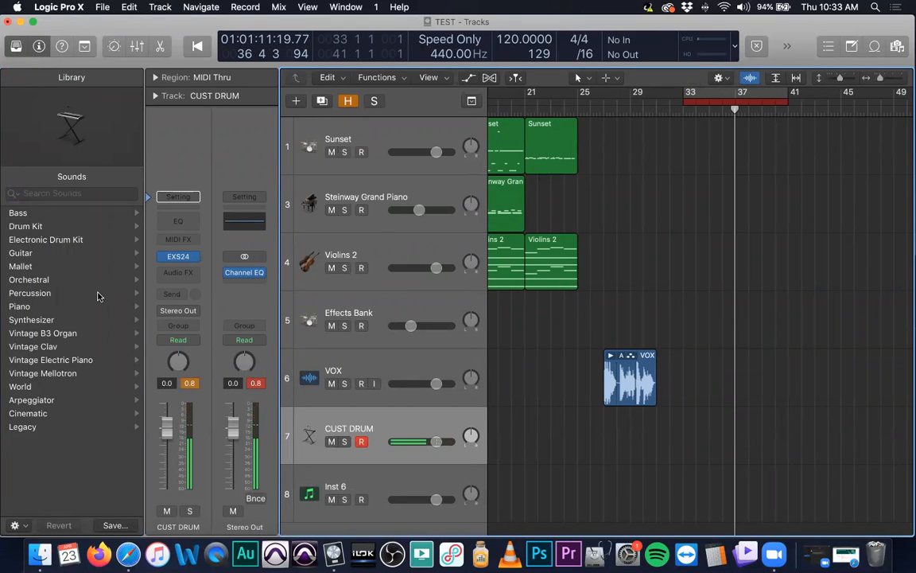
# Step: Ignore the crash report and remove the EXS24 plug-in from the CUST DRUM track
pyautogui.click(22, 213)
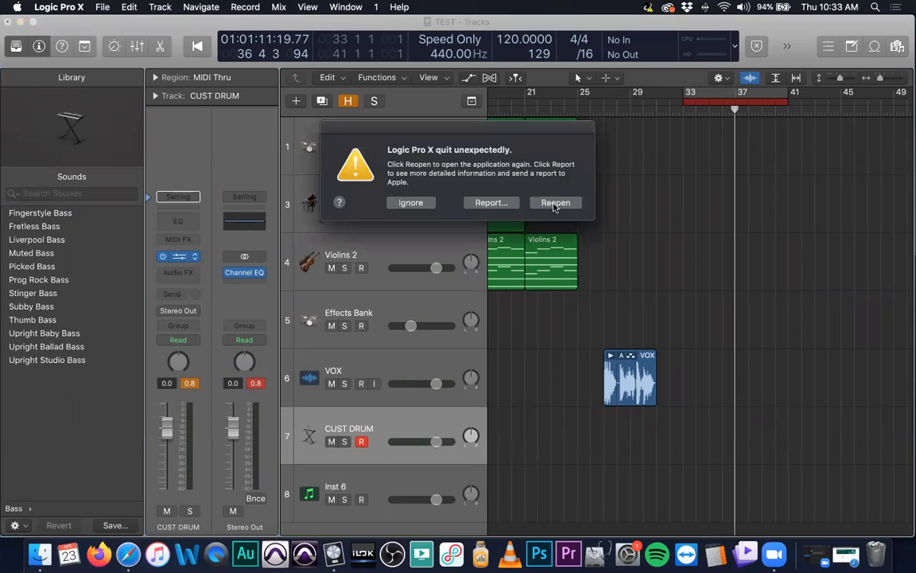
pyautogui.click(411, 202)
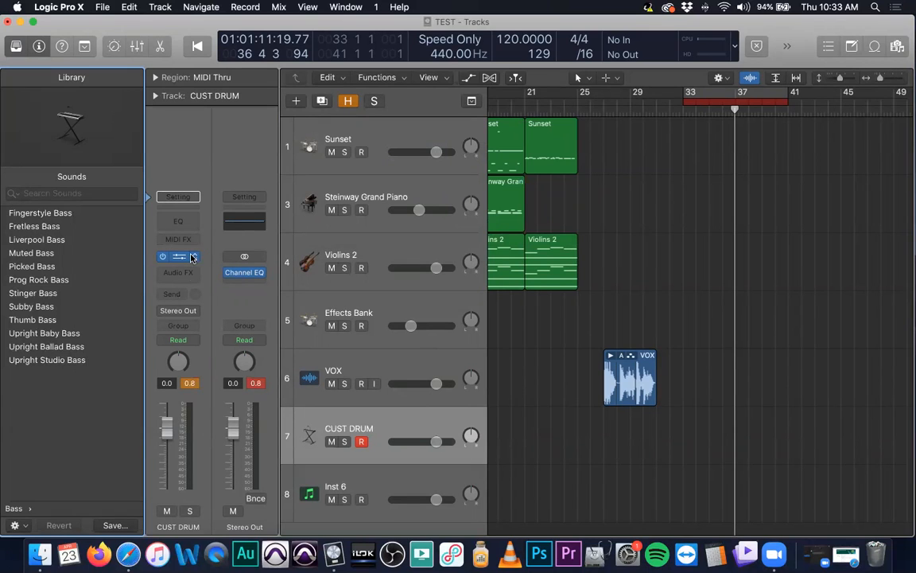
pyautogui.moveTo(193, 256)
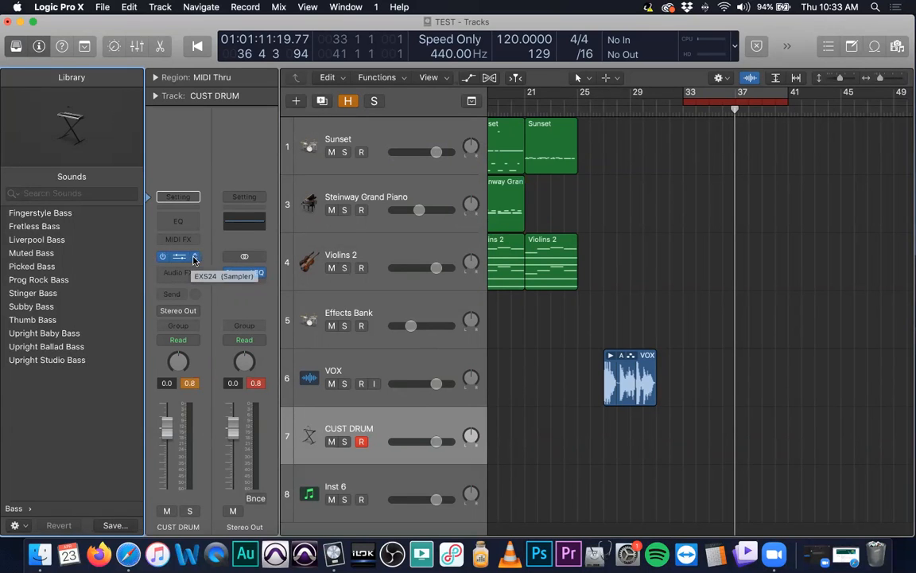
pyautogui.click(194, 258)
pyautogui.click(190, 232)
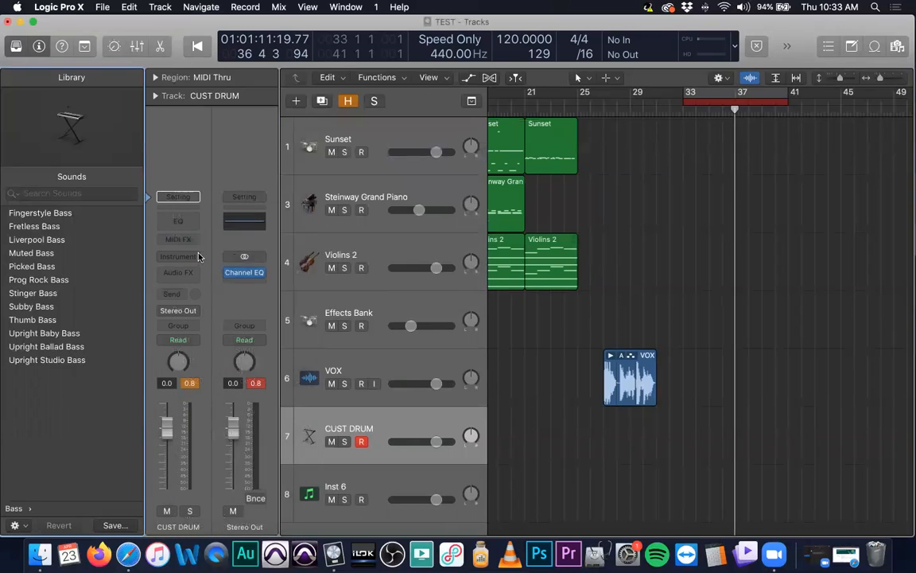
# Step: Insert a fresh EXS24 sampler on the CUST DRUM track and load the customtkit instrument into it
pyautogui.click(194, 258)
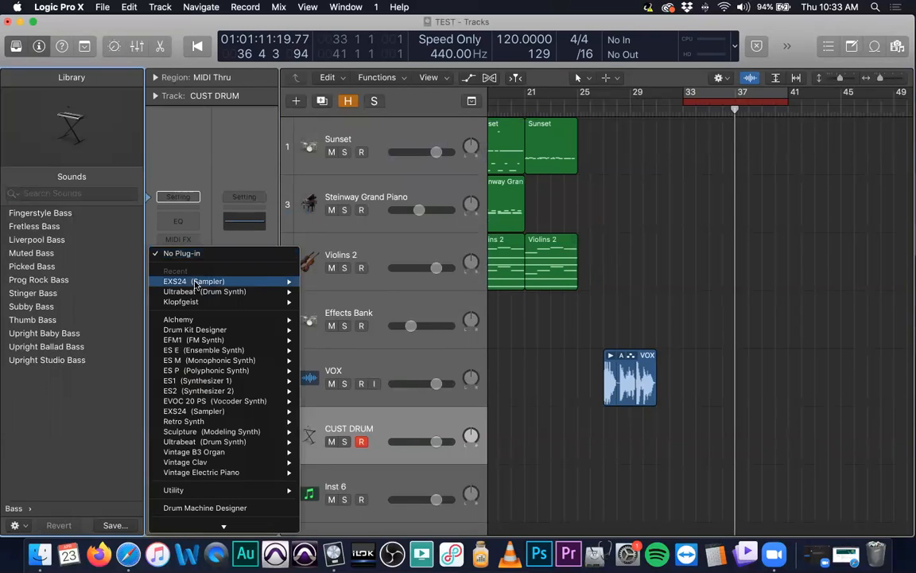
pyautogui.moveTo(223, 281)
pyautogui.click(325, 292)
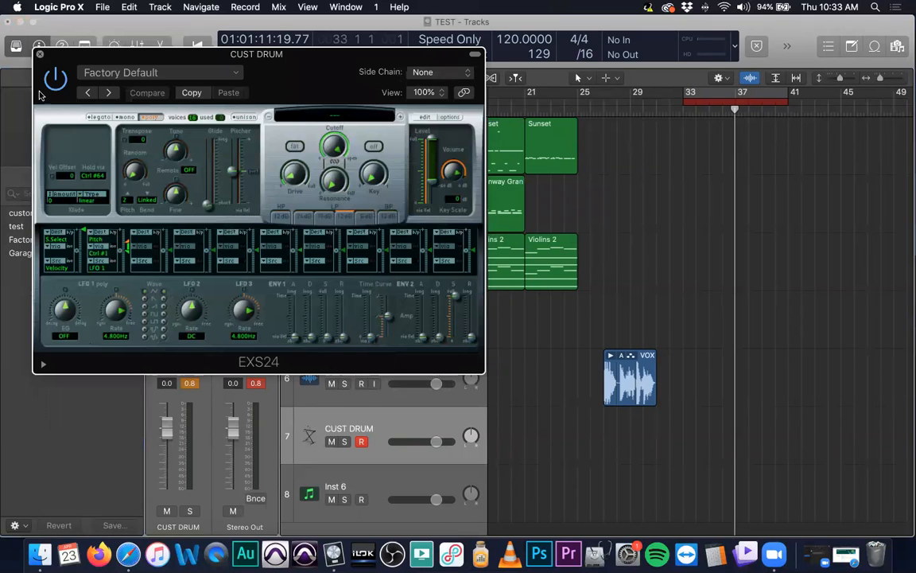
pyautogui.click(39, 53)
pyautogui.click(38, 212)
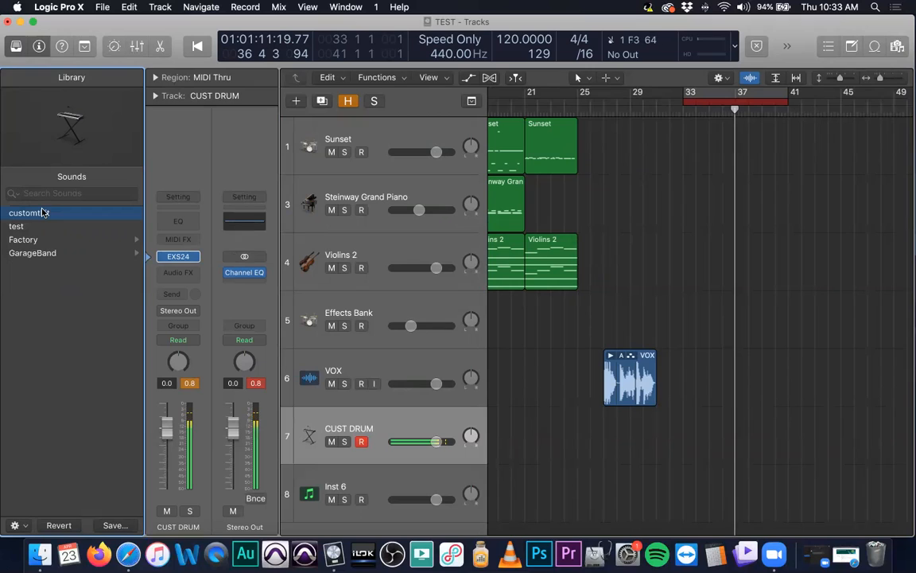
pyautogui.click(117, 214)
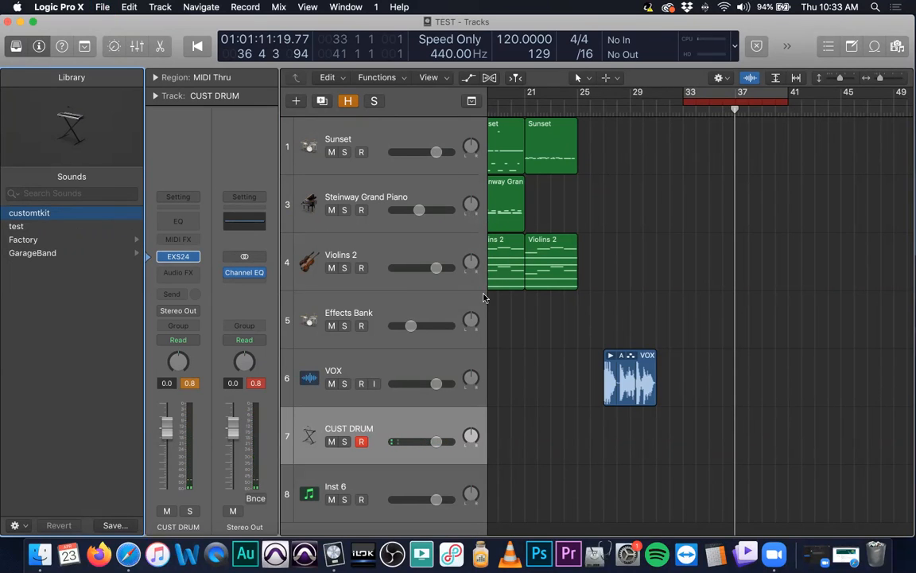
# Step: Load Ultrabeat in stereo on the Inst 6 track and preview its default pattern in the sequencer's full view
pyautogui.click(392, 482)
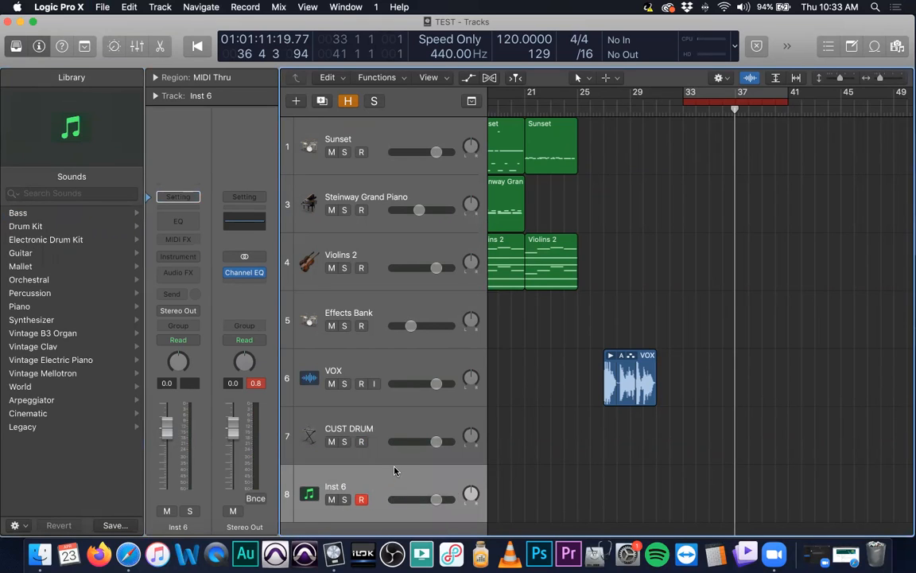
pyautogui.click(194, 257)
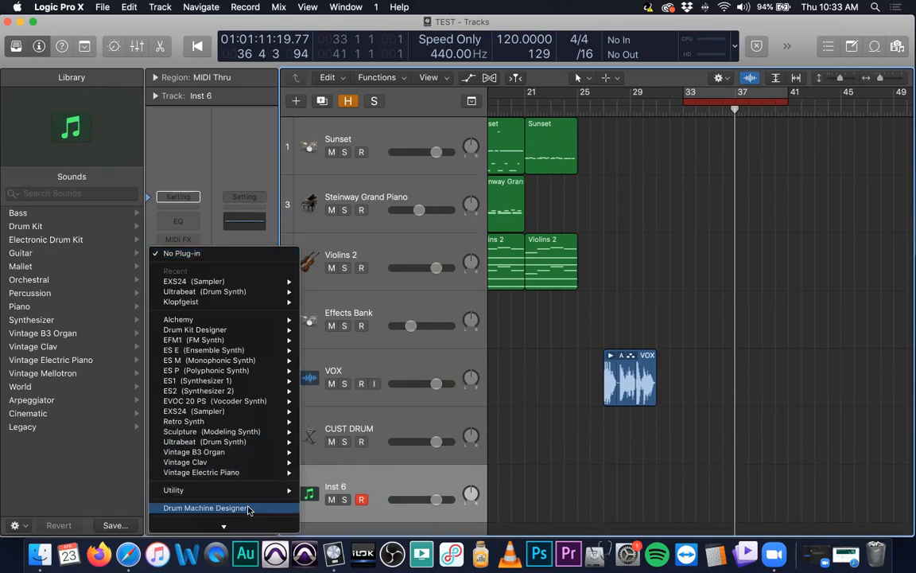
pyautogui.moveTo(240, 459)
pyautogui.moveTo(238, 441)
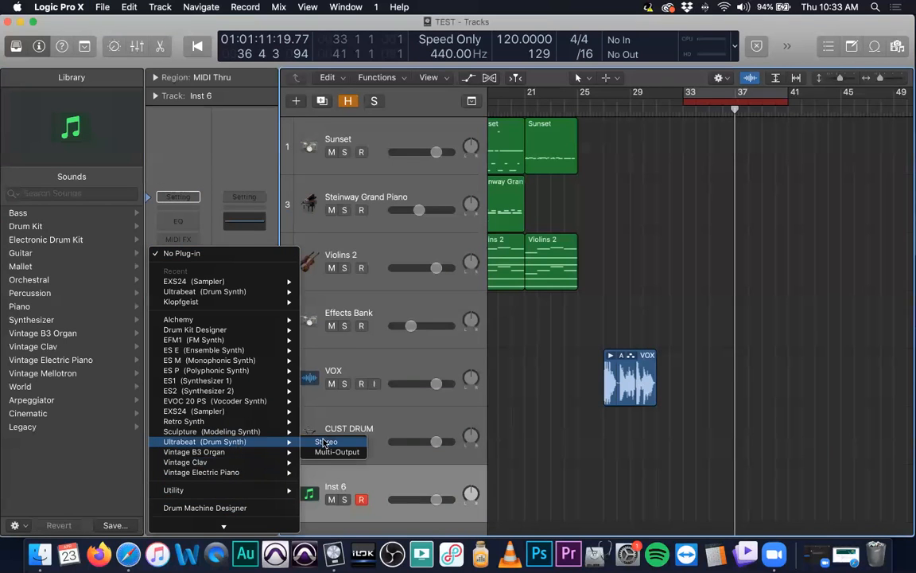
pyautogui.click(323, 442)
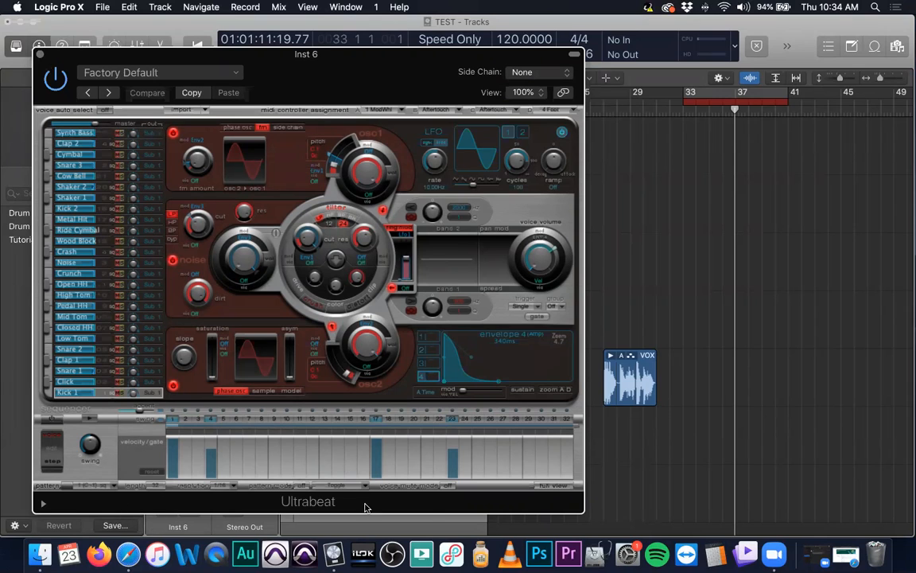
pyautogui.click(552, 485)
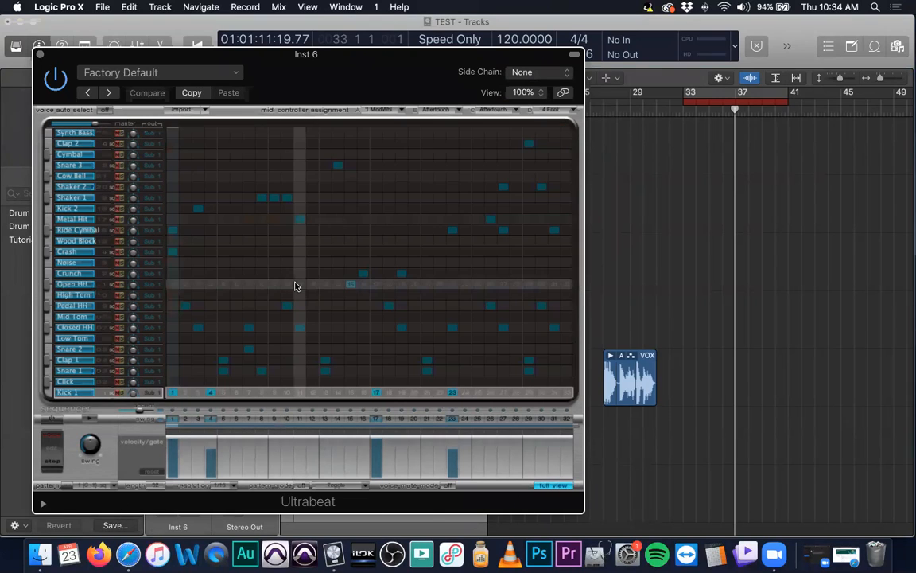
pyautogui.click(92, 419)
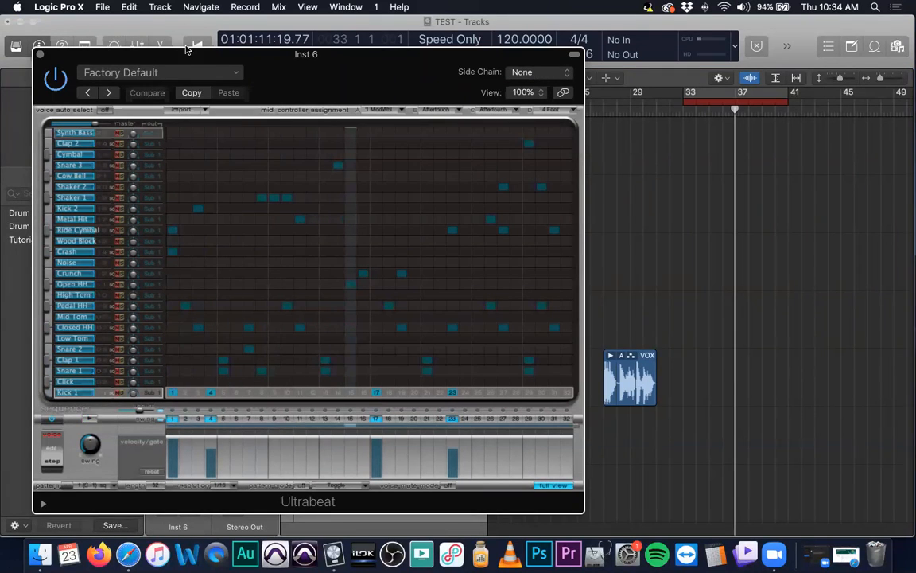
# Step: Load Drum & Bass Kit 02 in Ultrabeat and preview its pattern in the sequencer's full view
pyautogui.click(169, 70)
pyautogui.moveTo(167, 272)
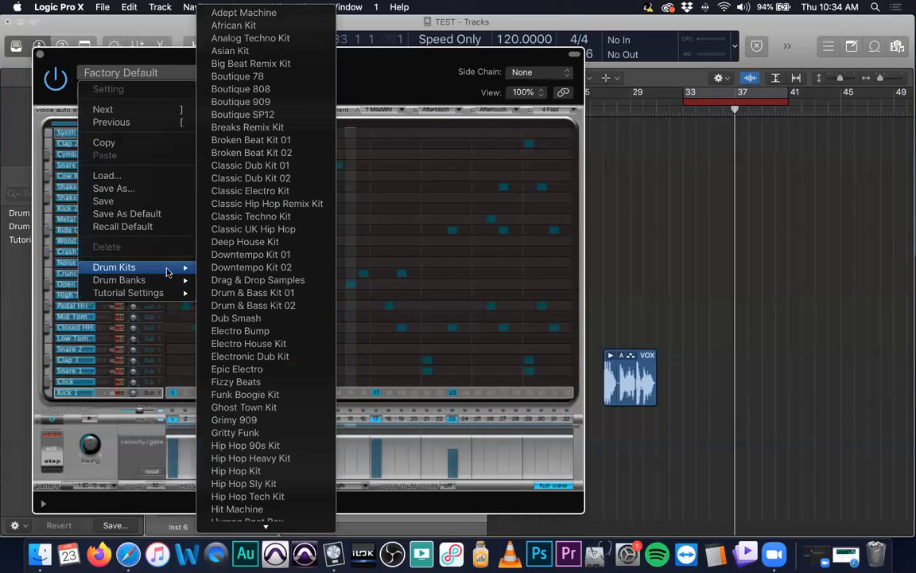
pyautogui.click(255, 291)
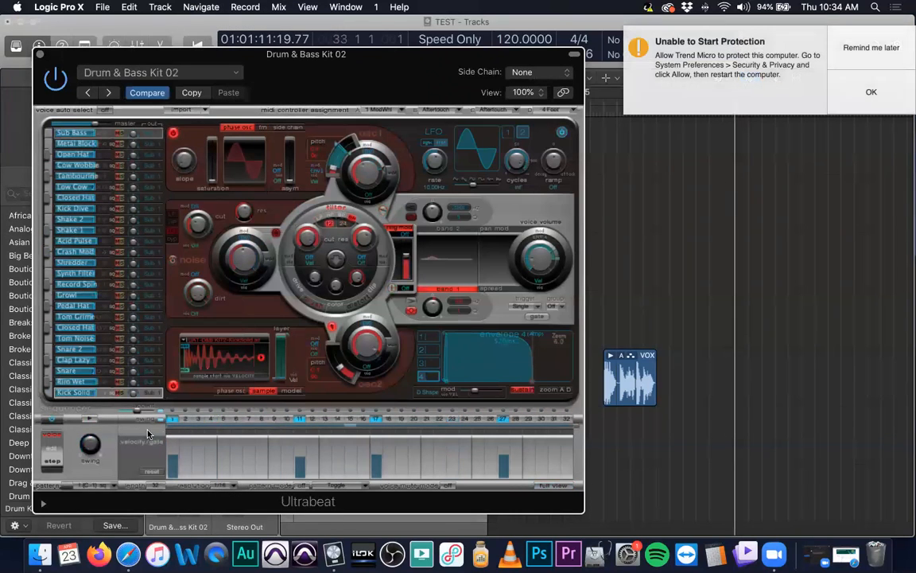
pyautogui.click(553, 486)
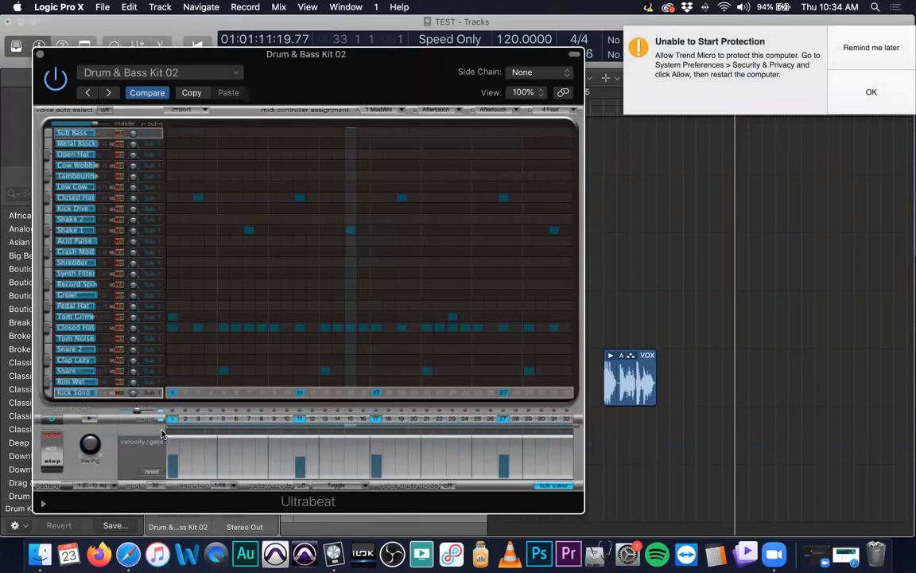
pyautogui.click(91, 419)
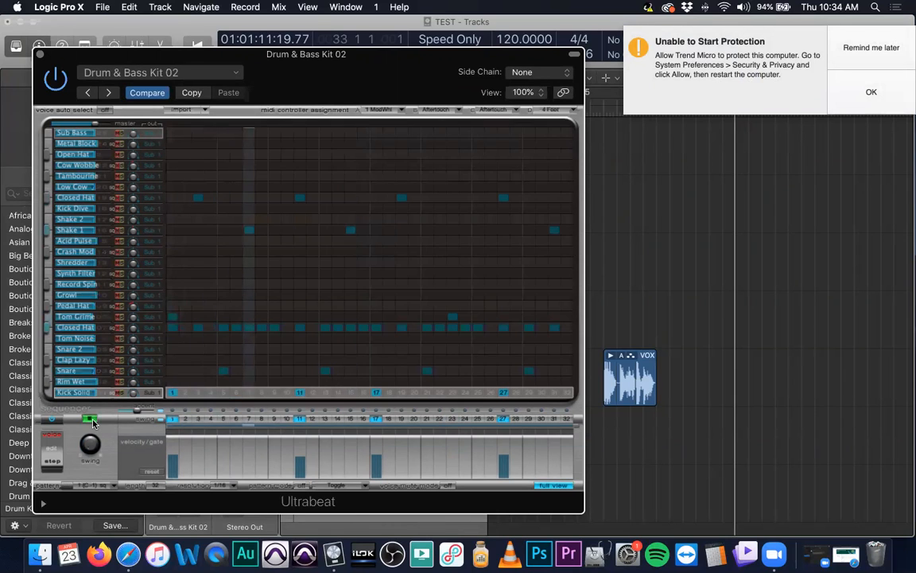
pyautogui.click(91, 419)
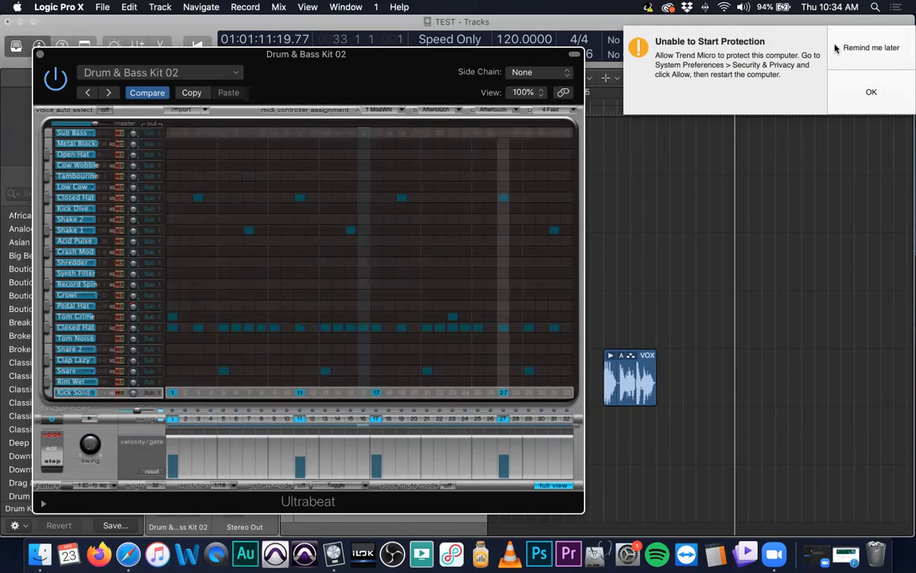
pyautogui.click(818, 50)
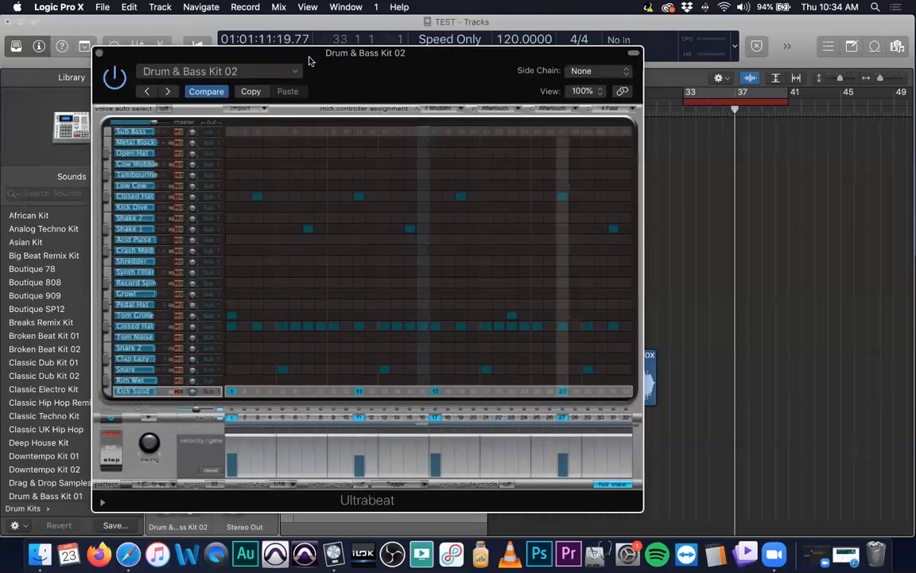
pyautogui.moveTo(164, 55); pyautogui.dragTo(342, 57)
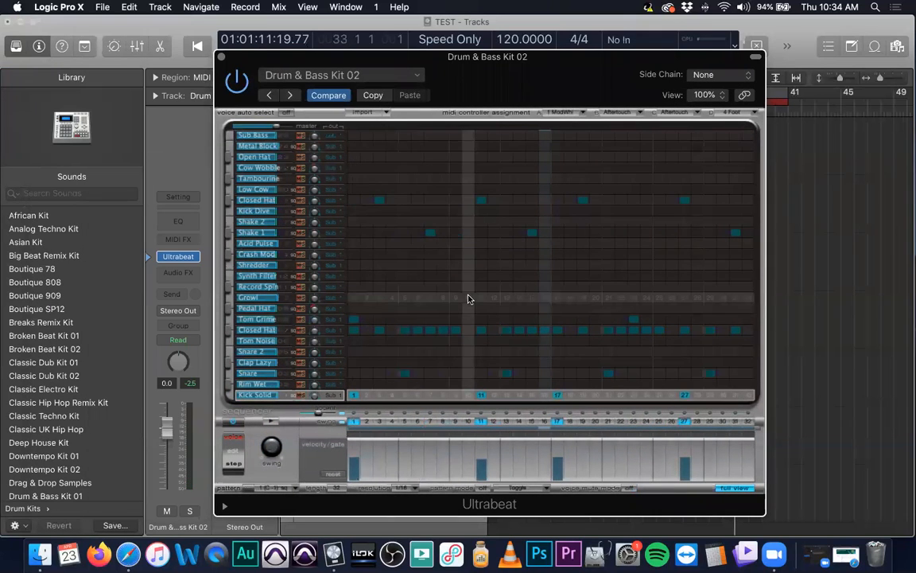
# Step: Close the Ultrabeat window and replace Ultrabeat with Drum Machine Designer on the Drum & Bass Kit 02 track
pyautogui.click(221, 56)
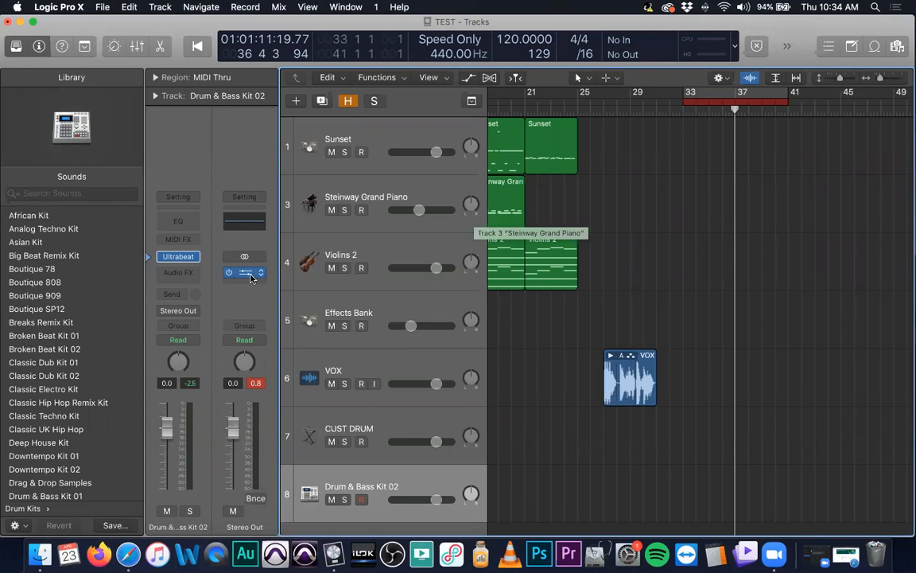
pyautogui.click(195, 259)
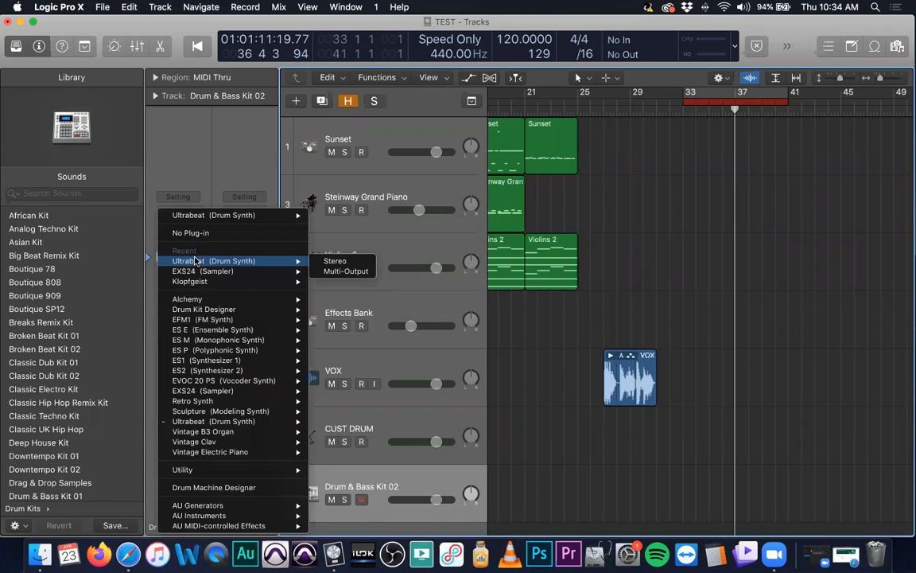
pyautogui.click(229, 488)
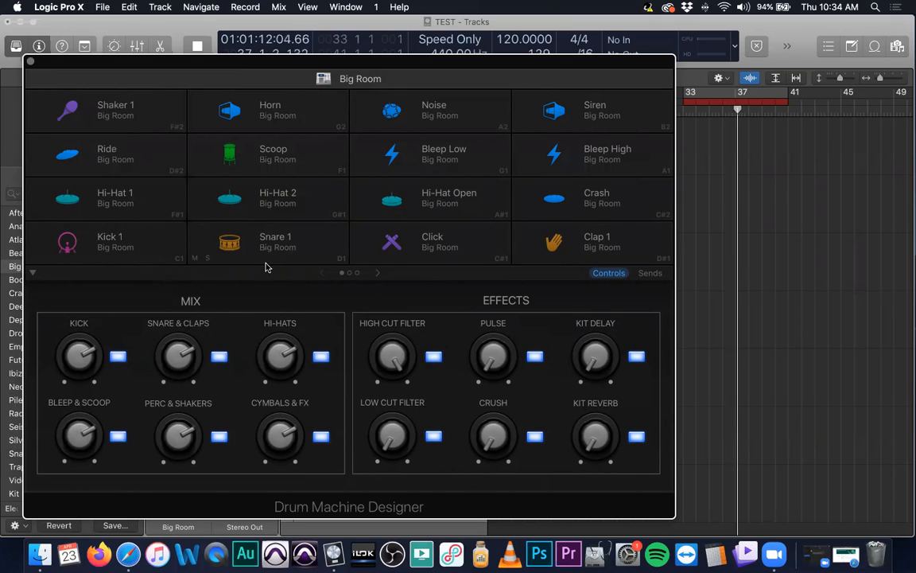
# Step: Examine the Shaker 1 pad's controls and look through the second page of Big Room kit pads
pyautogui.click(154, 122)
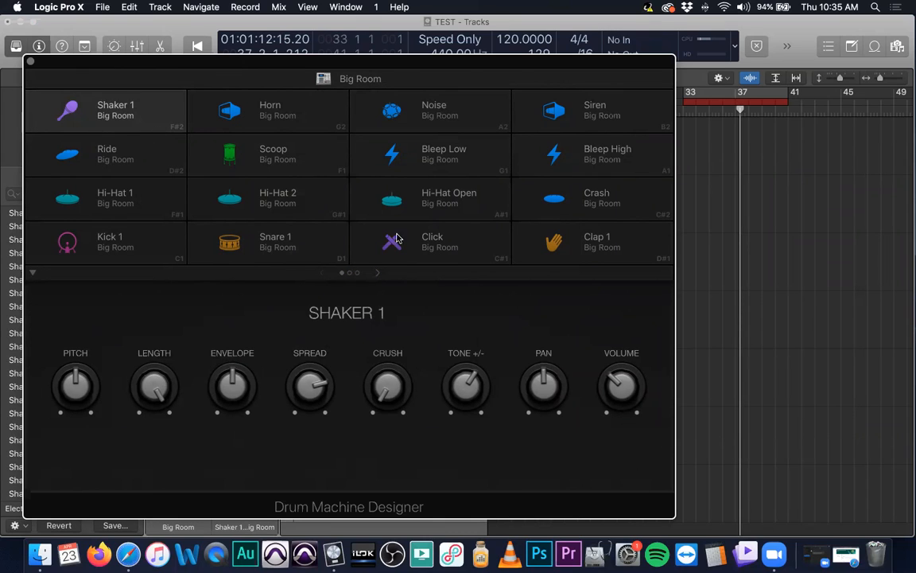
pyautogui.click(378, 276)
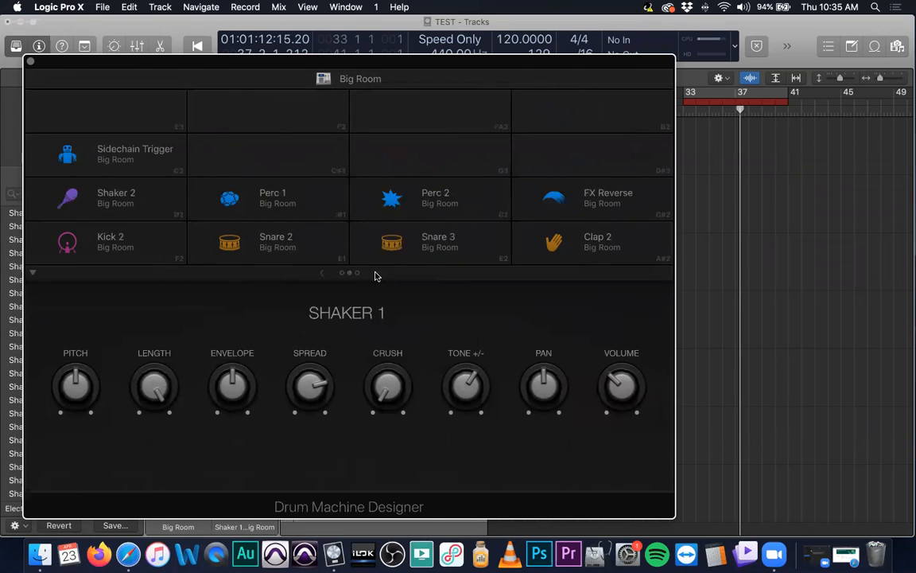
pyautogui.click(375, 275)
pyautogui.click(322, 275)
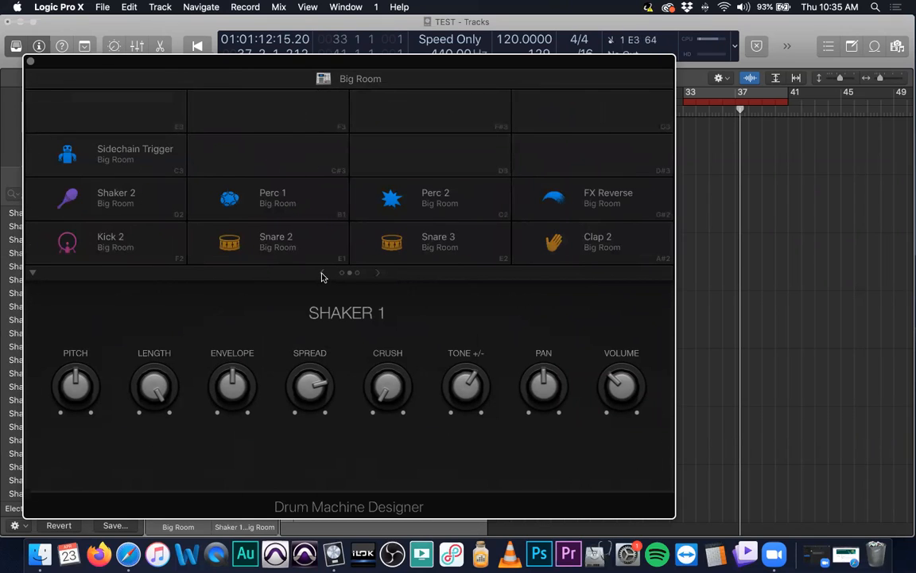
pyautogui.click(322, 276)
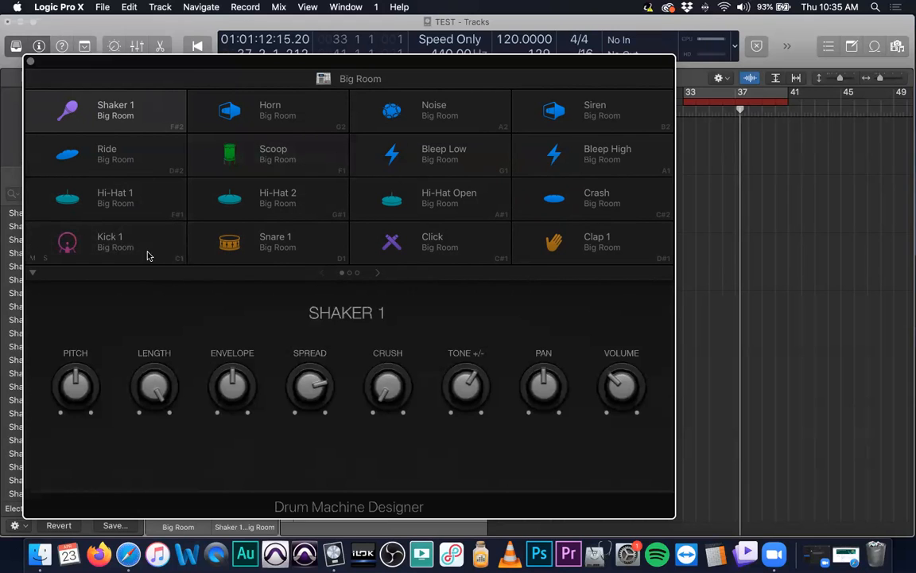
# Step: Return to the Big Room kit's overall controls and load the Trap Door kit from the Library
pyautogui.moveTo(124, 65); pyautogui.dragTo(146, 67)
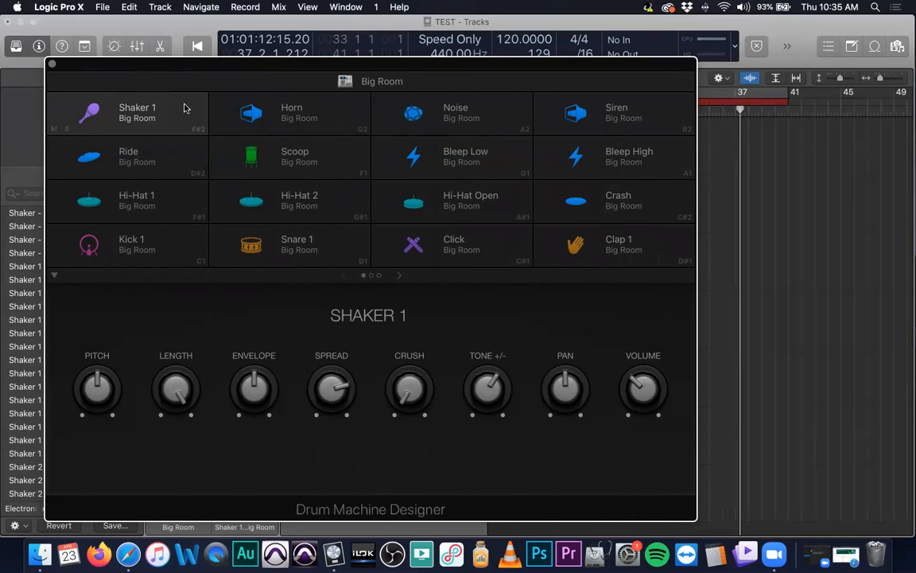
pyautogui.click(365, 84)
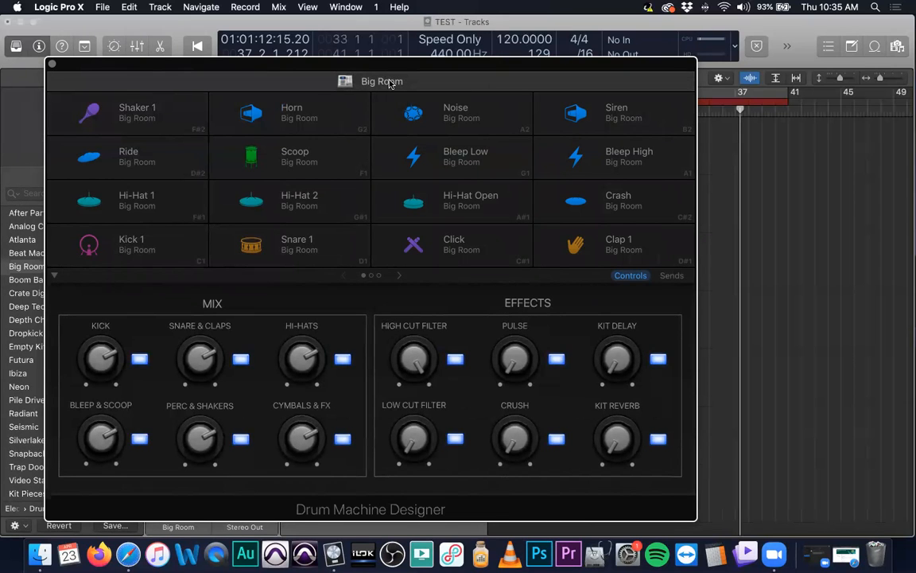
pyautogui.moveTo(275, 68); pyautogui.dragTo(380, 67)
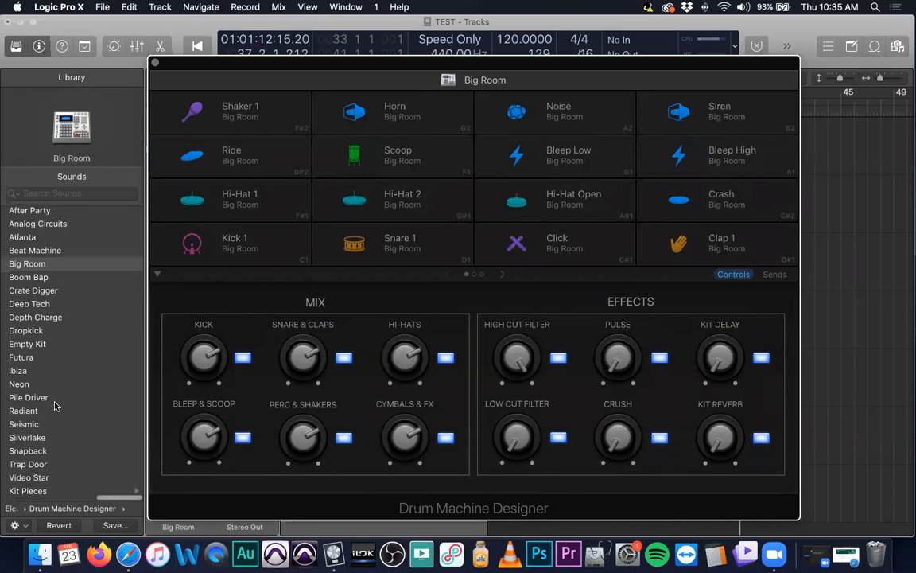
pyautogui.click(52, 469)
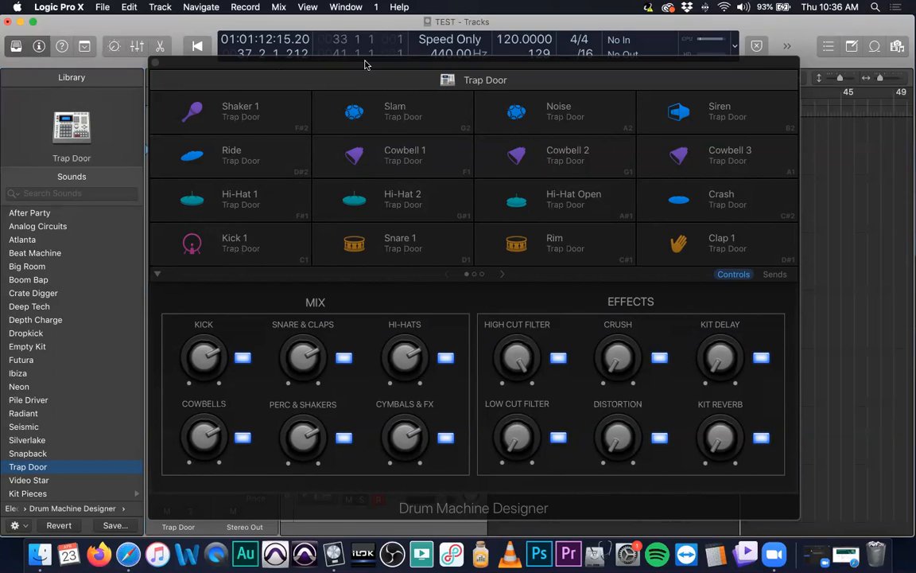
# Step: Try out the Crush and Distortion effect knobs on the Trap Door kit
pyautogui.click(572, 310)
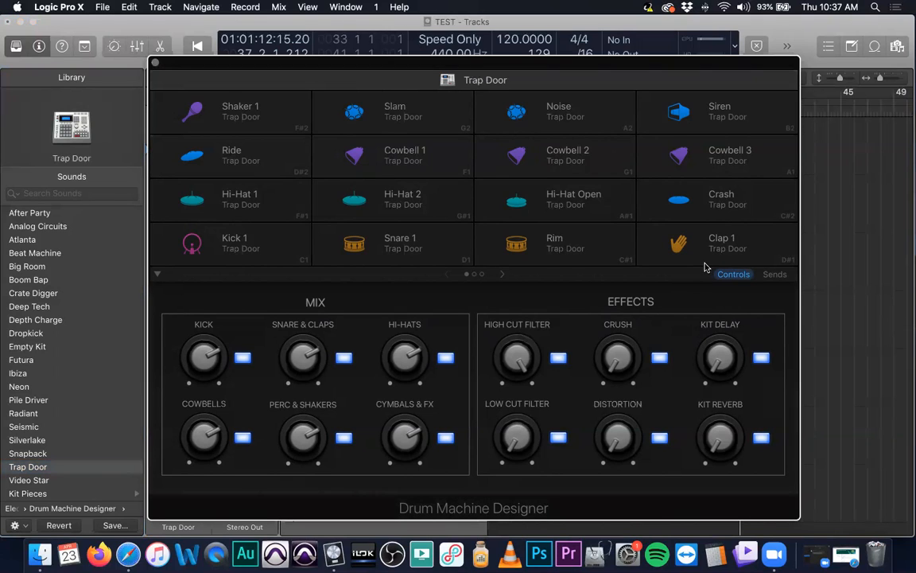
pyautogui.moveTo(624, 372)
pyautogui.moveTo(613, 372); pyautogui.dragTo(604, 332)
pyautogui.moveTo(617, 437); pyautogui.dragTo(617, 413)
pyautogui.moveTo(606, 358); pyautogui.dragTo(604, 347)
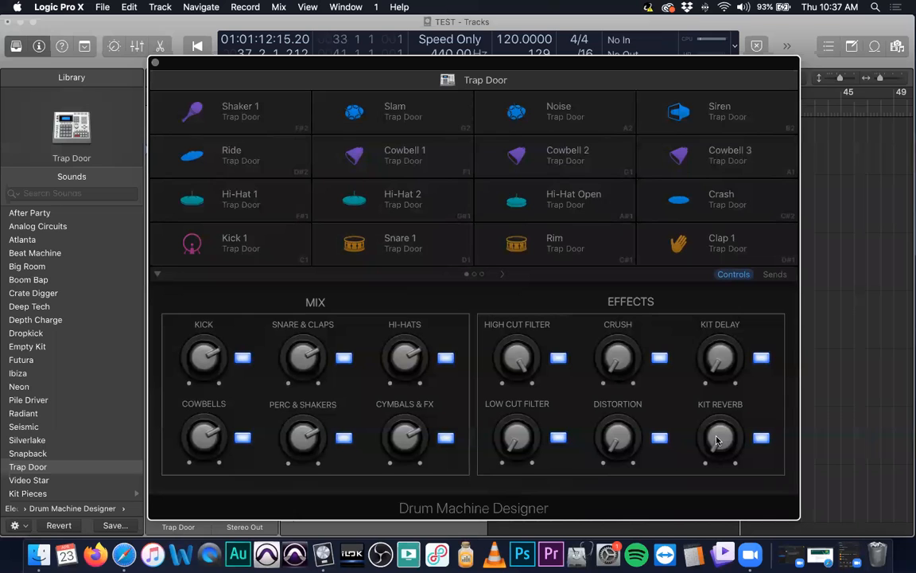
# Step: Inspect the Trap Door channel's effects chain and the settings of its Stereo Delay plug-in
pyautogui.moveTo(489, 61); pyautogui.dragTo(672, 60)
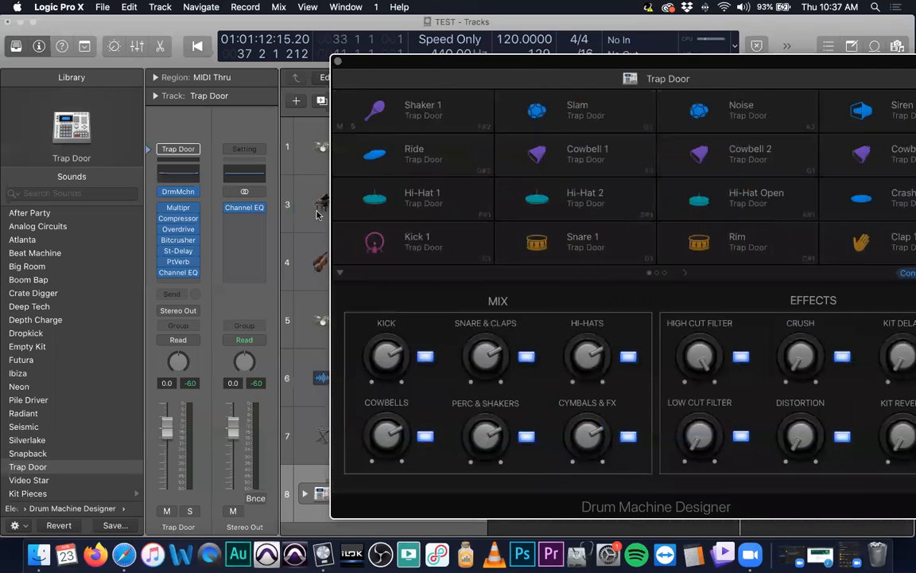
pyautogui.moveTo(410, 62); pyautogui.dragTo(380, 63)
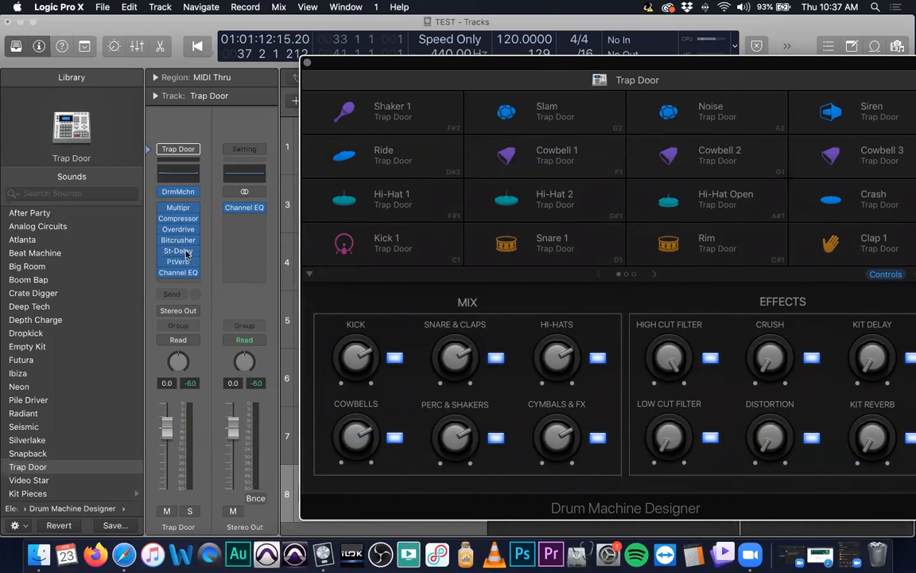
pyautogui.moveTo(184, 254)
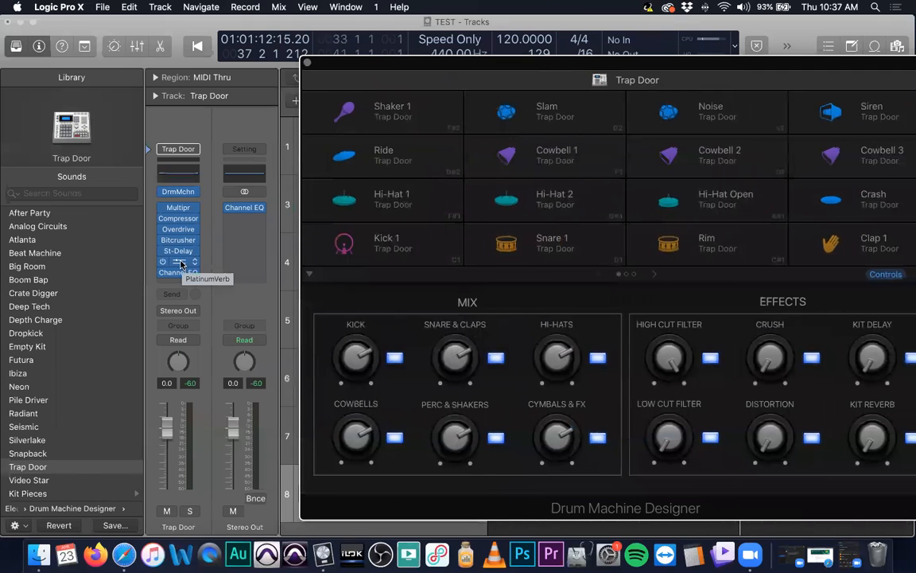
pyautogui.click(178, 251)
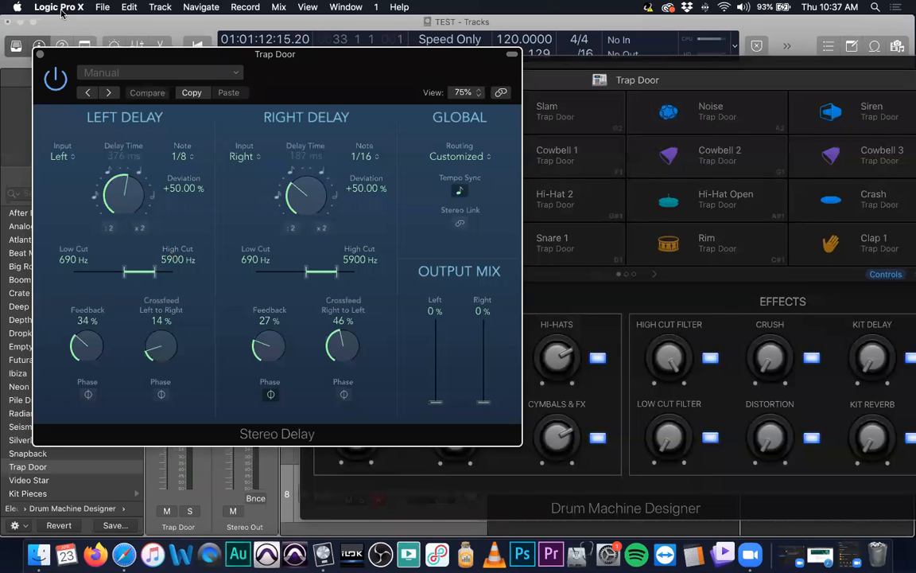
pyautogui.click(40, 53)
pyautogui.moveTo(561, 68); pyautogui.dragTo(340, 66)
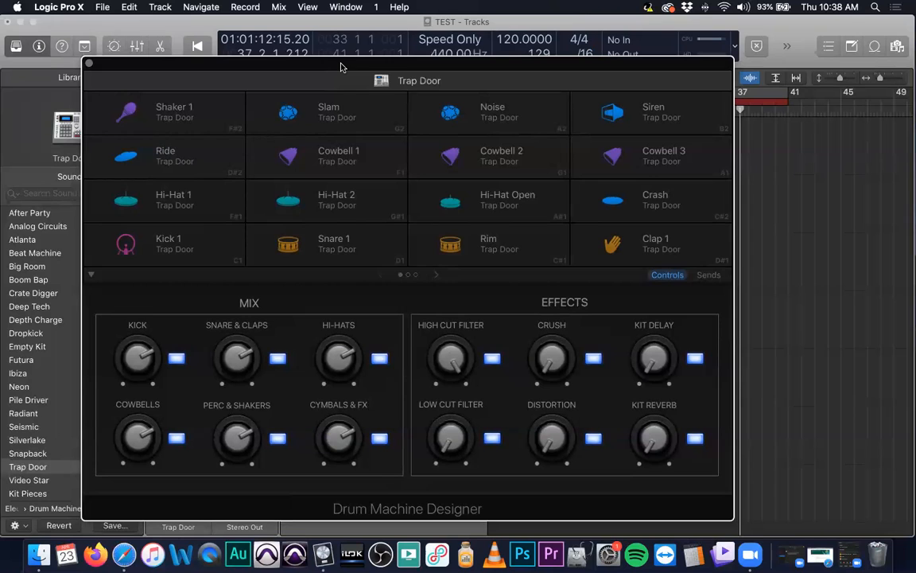
# Step: Replace the Trap Door kit with Empty Kit from the Library
pyautogui.moveTo(393, 56); pyautogui.dragTo(547, 68)
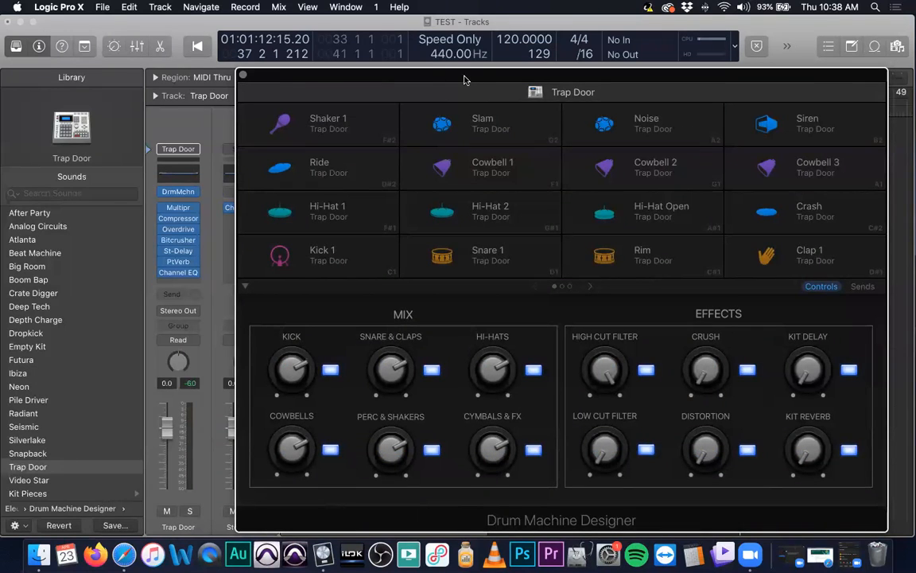
pyautogui.moveTo(467, 79); pyautogui.dragTo(431, 73)
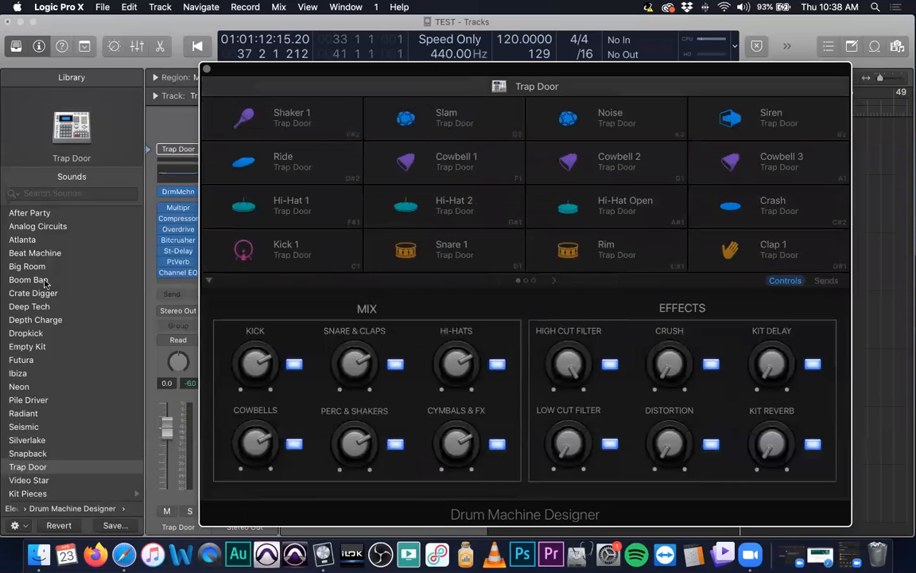
pyautogui.click(45, 348)
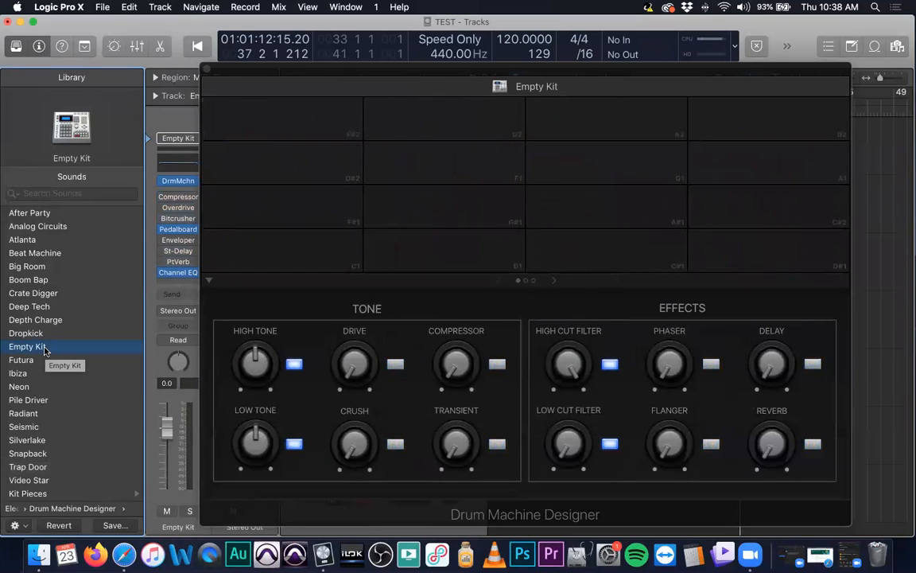
# Step: Select the empty F#2 and C1 pads and try to create a track for the C1 pad
pyautogui.click(291, 120)
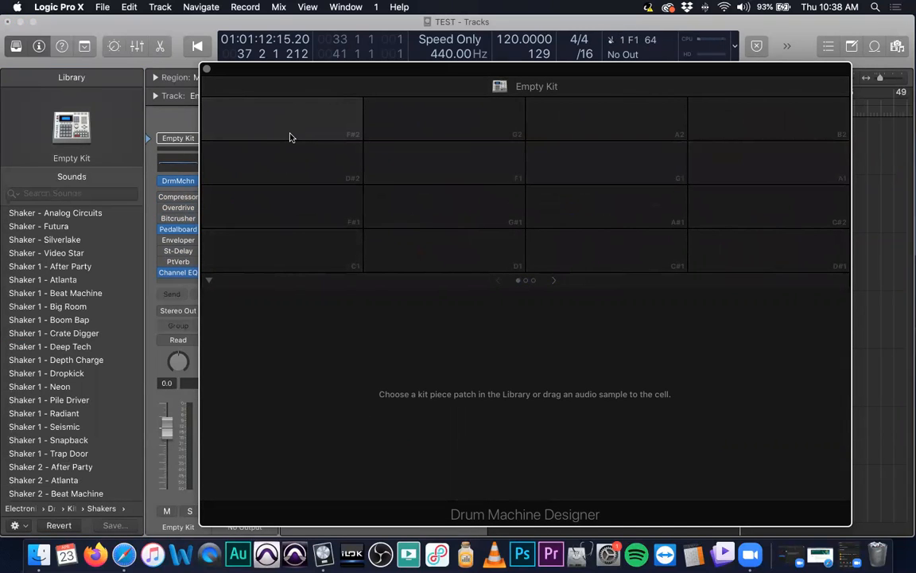
pyautogui.click(286, 253)
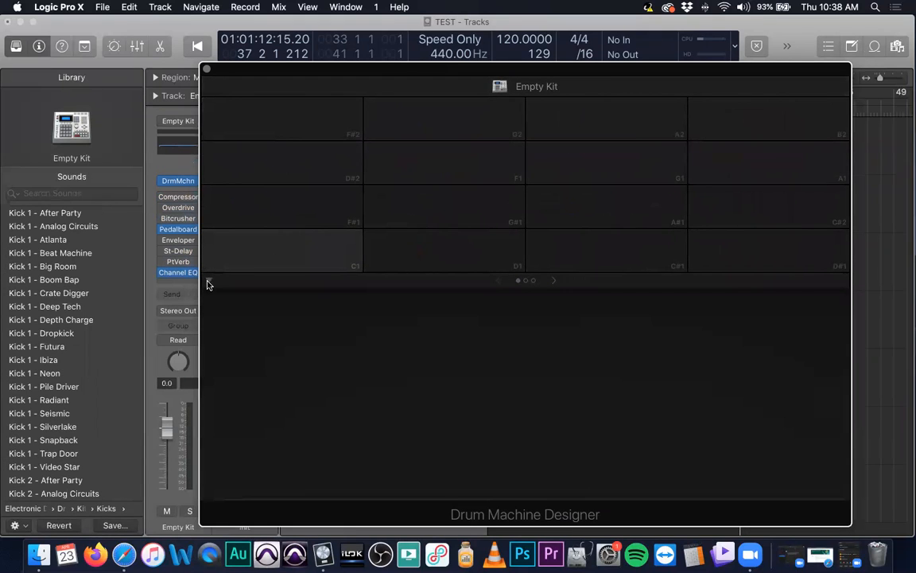
pyautogui.click(264, 246)
pyautogui.rightClick(303, 251)
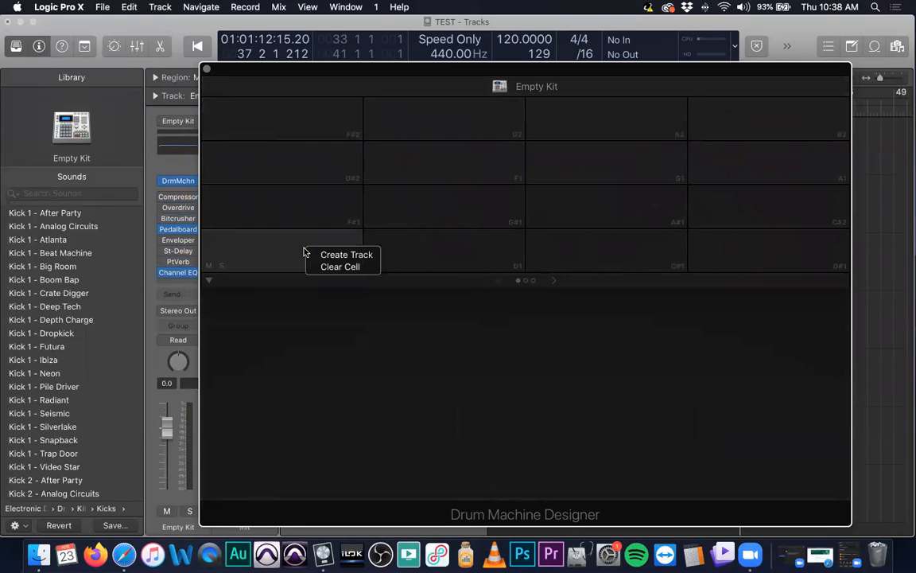
pyautogui.click(332, 253)
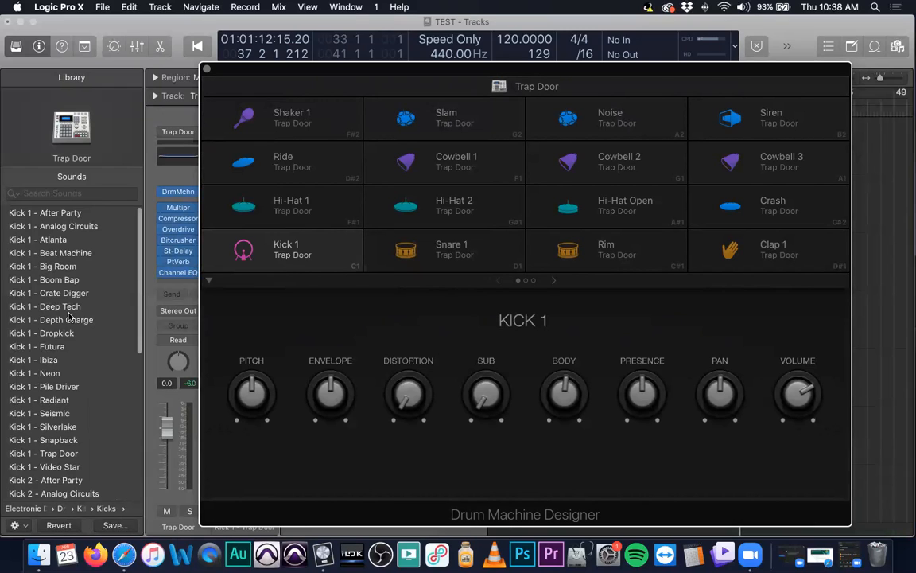
# Step: Go back to the Drum Machine Designer kit list in the Library and try to load Empty Kit again
pyautogui.hscroll(-5, 71, 313)
pyautogui.hscroll(-3, 71, 313)
pyautogui.hscroll(8, 71, 311)
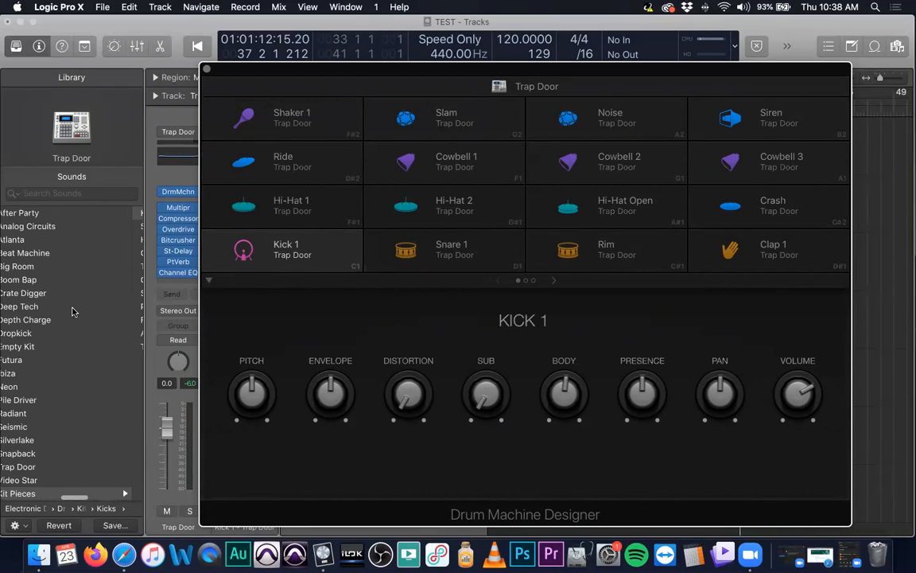
pyautogui.hscroll(-5, 72, 311)
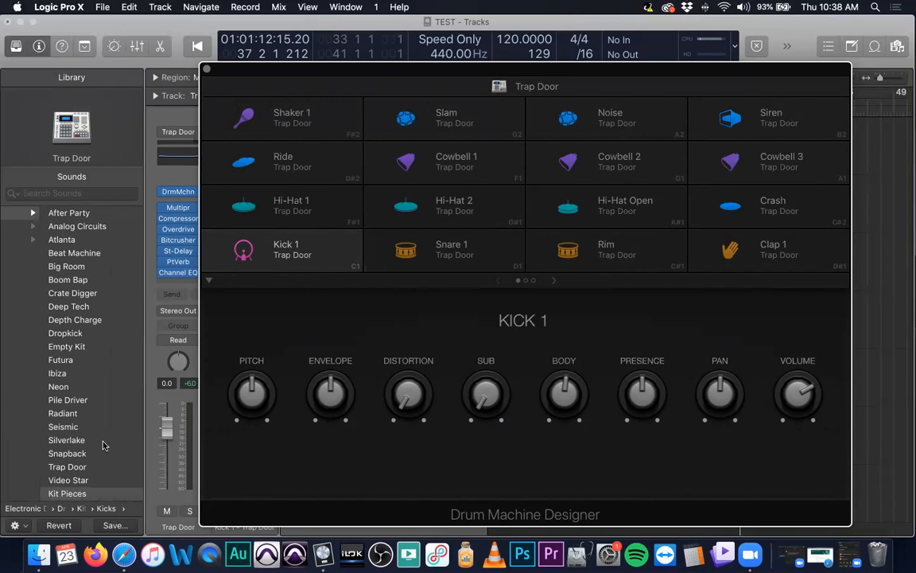
pyautogui.click(74, 347)
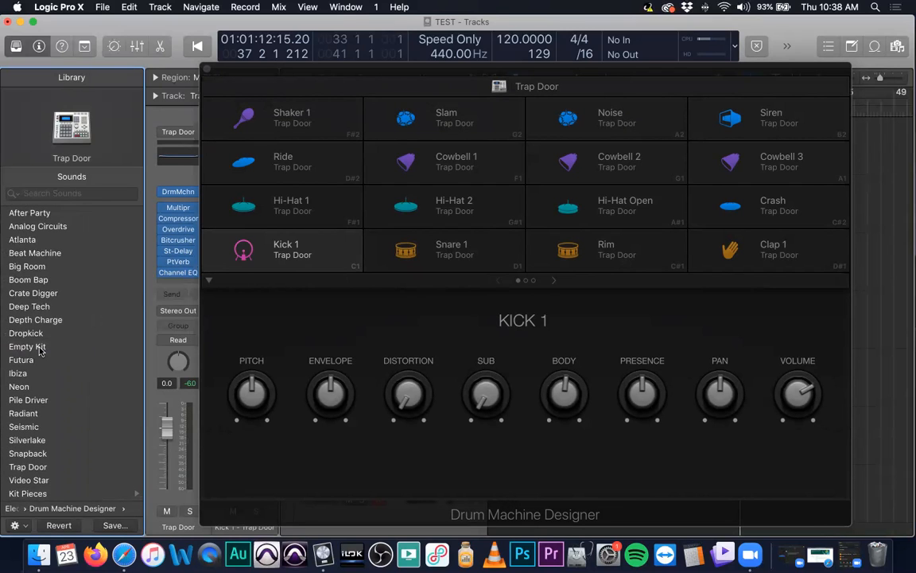
pyautogui.click(348, 322)
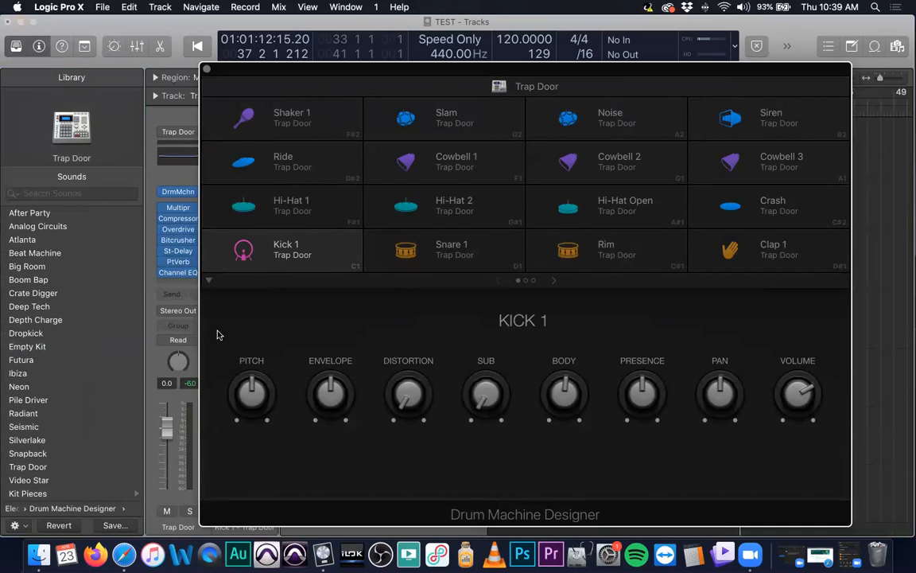
pyautogui.click(44, 346)
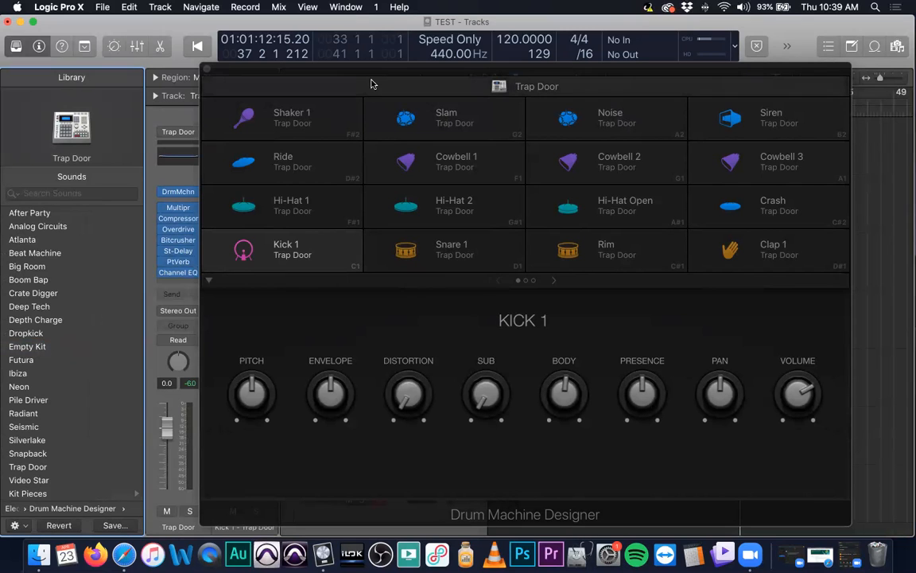
# Step: Close and reopen the Drum Machine Designer window on the Trap Door track
pyautogui.moveTo(375, 76); pyautogui.dragTo(354, 76)
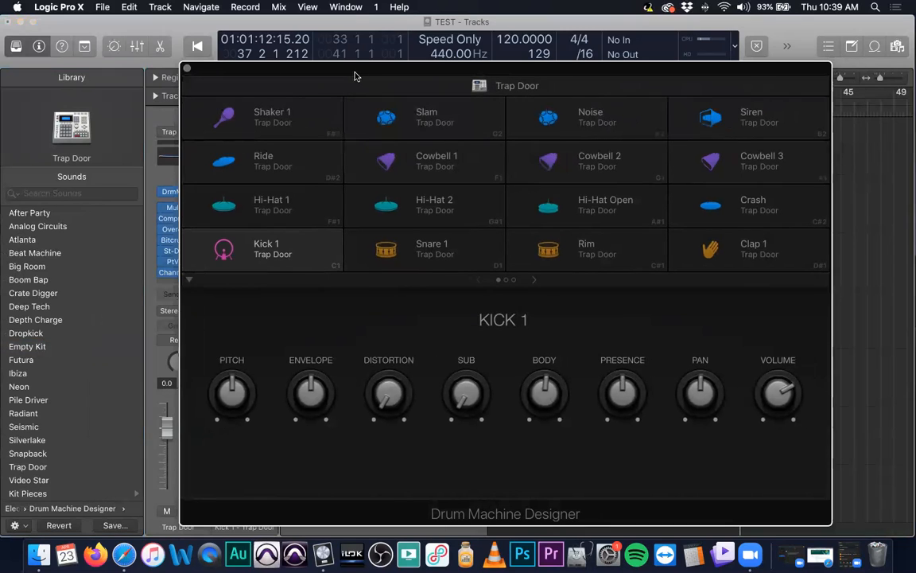
pyautogui.click(187, 70)
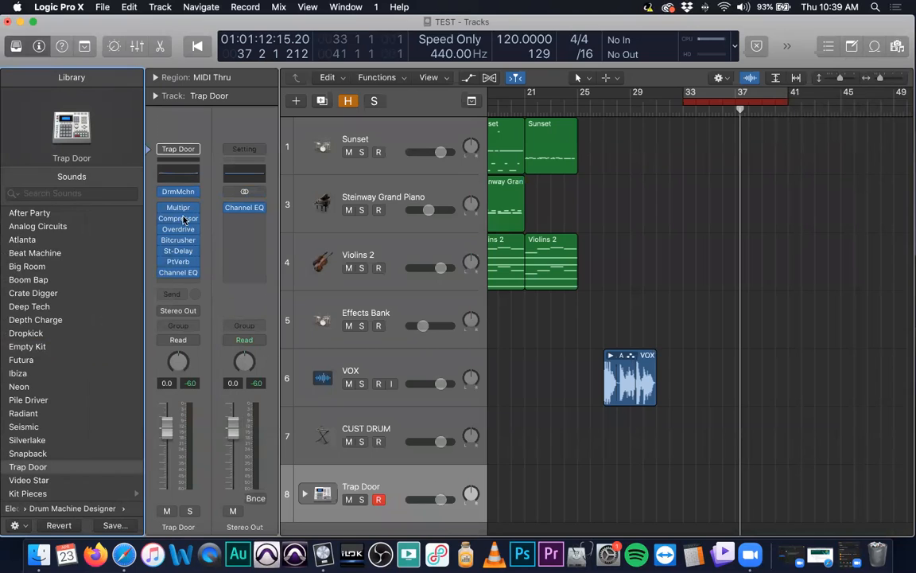
pyautogui.click(168, 192)
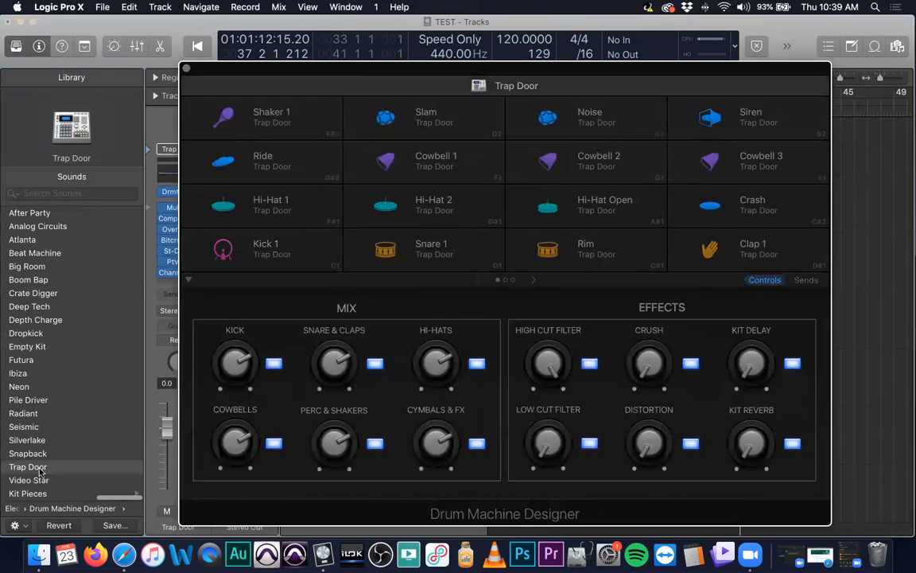
# Step: Load Empty Kit from the Library in place of Trap Door and select its empty C1 pad
pyautogui.click(36, 454)
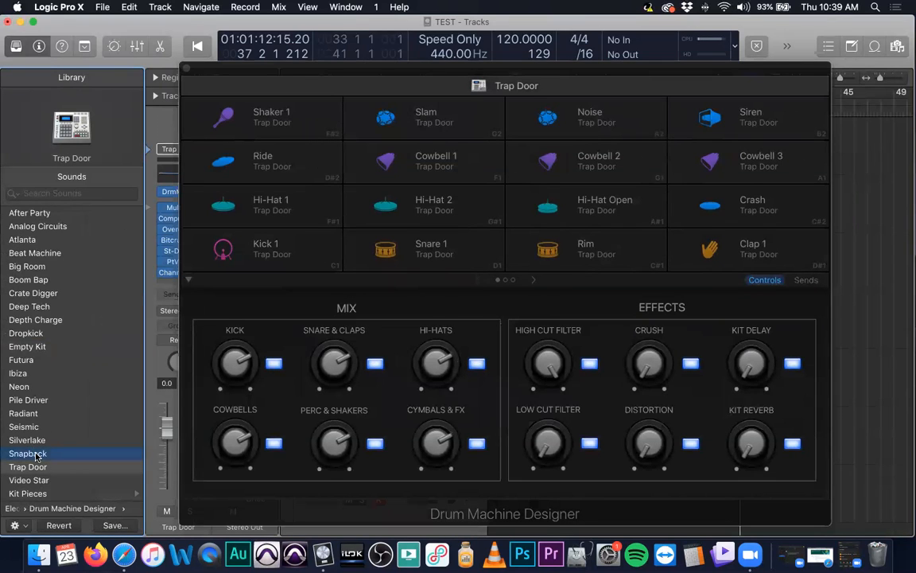
pyautogui.click(39, 347)
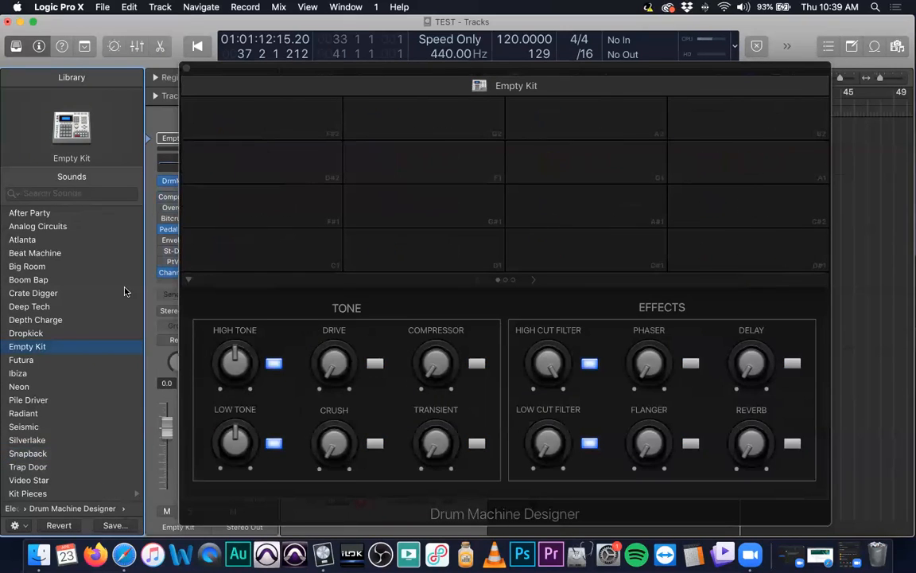
pyautogui.click(289, 255)
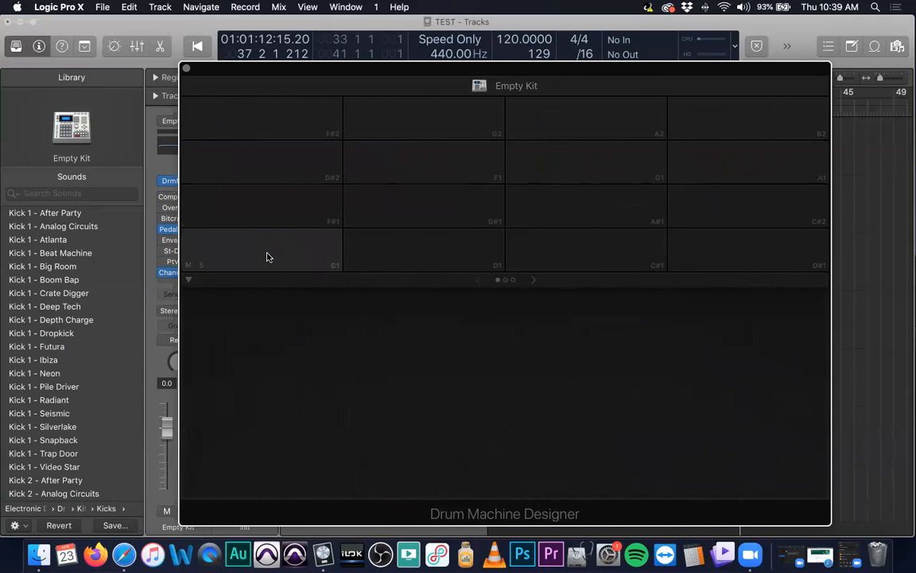
# Step: Look through the library's kick sounds for the C1 pad and postpone the security reminder
pyautogui.scroll(-10, 62, 358)
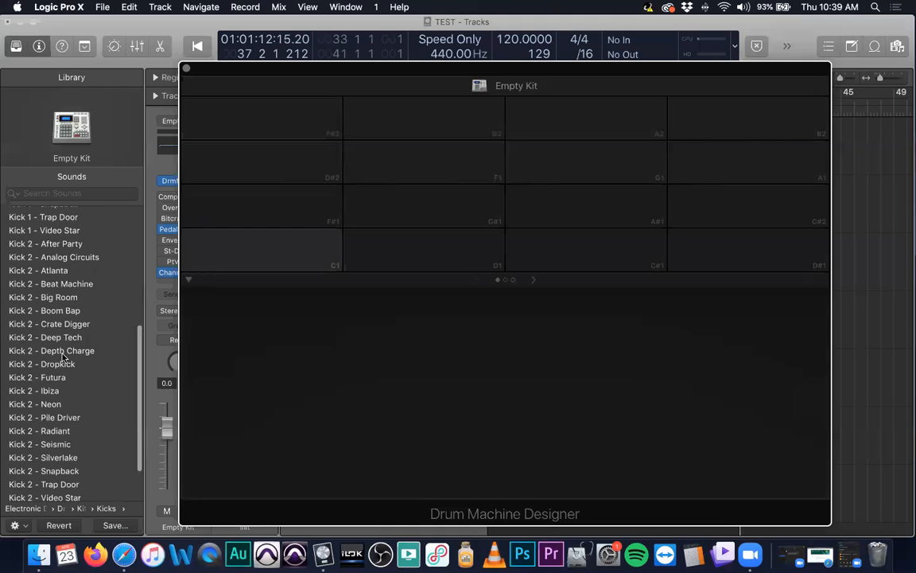
pyautogui.scroll(-1, 64, 357)
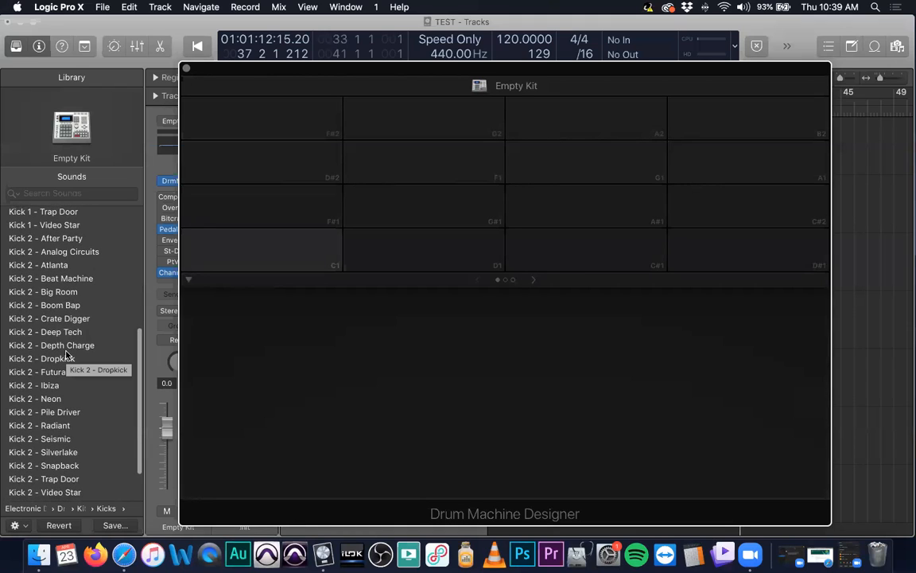
pyautogui.scroll(10, 70, 358)
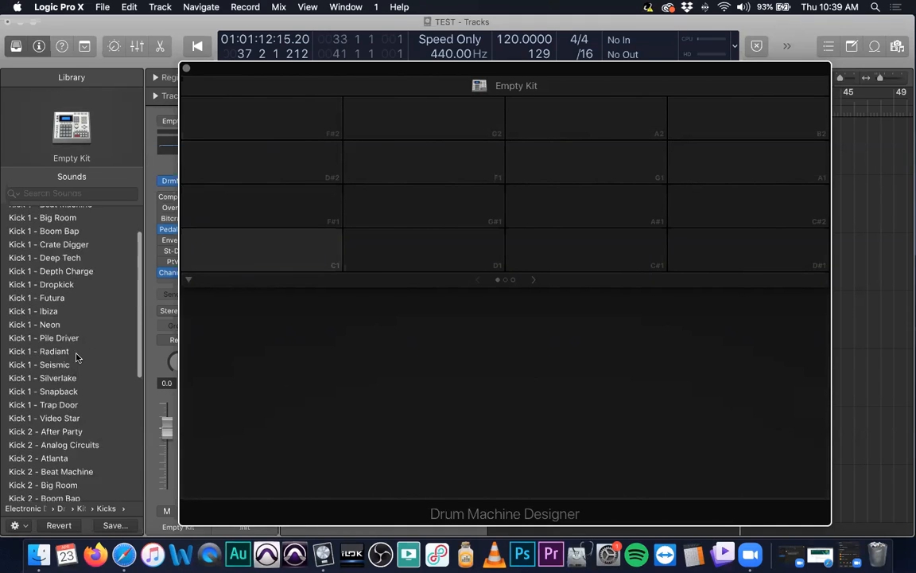
pyautogui.scroll(-20, 76, 358)
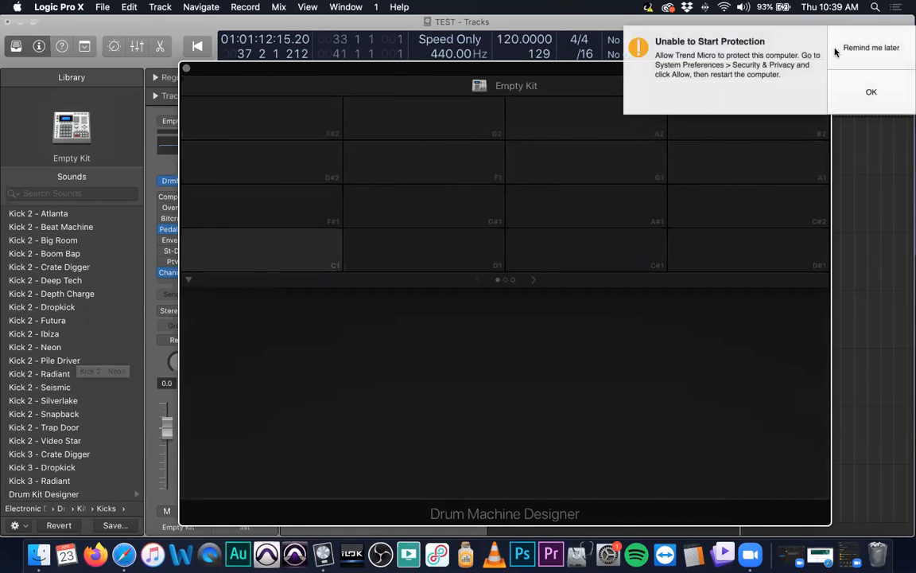
pyautogui.click(907, 55)
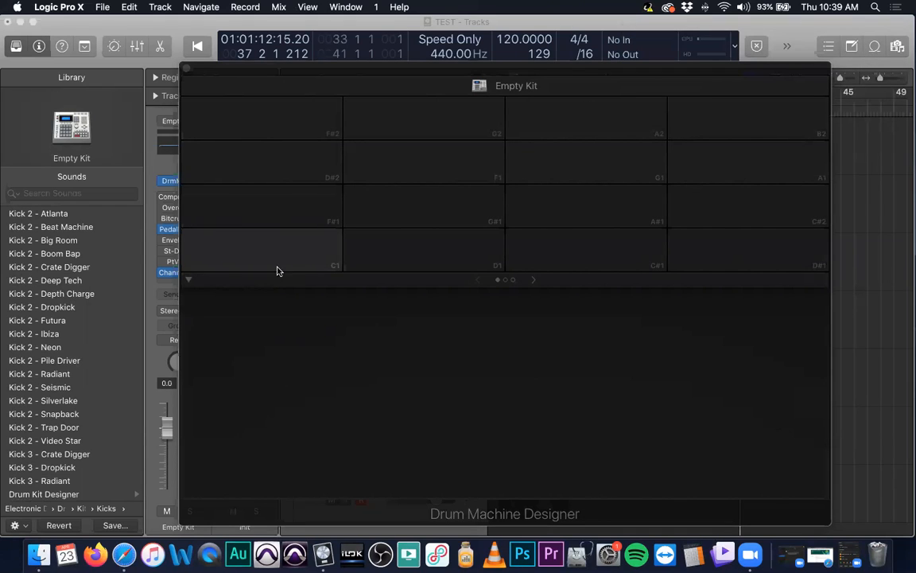
# Step: Switch to Finder, load CMKICK.wav from the SAMPS folder onto the kit's C1 pad, and close the Finder window
pyautogui.press('super+Tab')
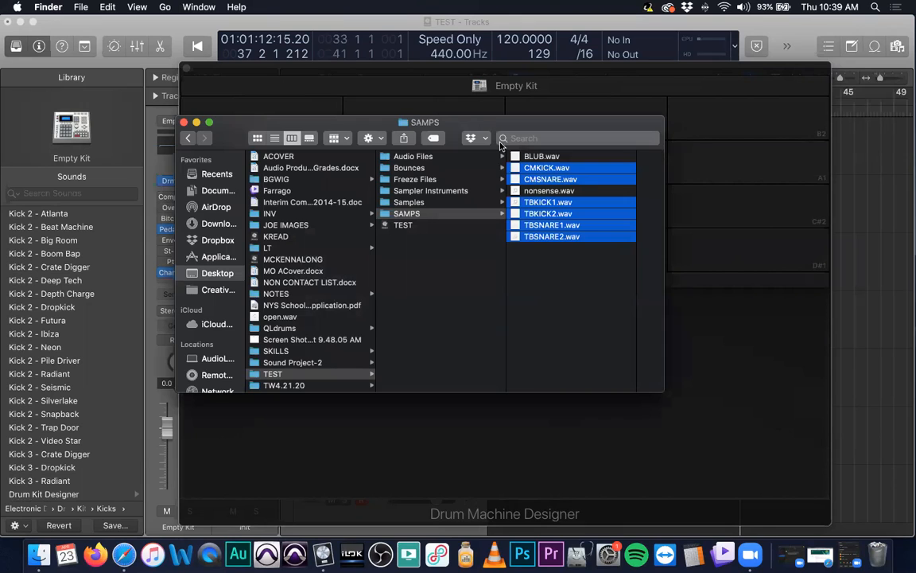
pyautogui.moveTo(501, 144); pyautogui.dragTo(619, 300)
pyautogui.click(619, 404)
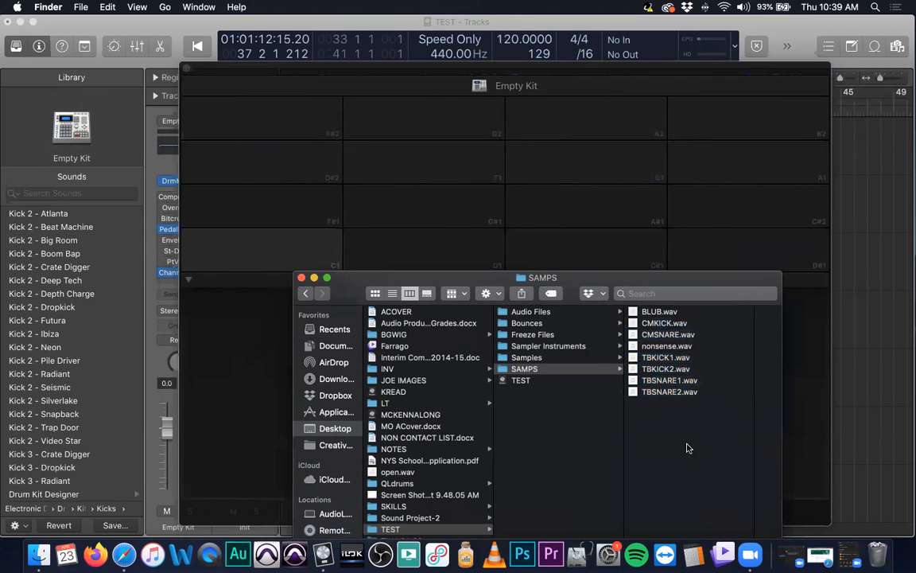
pyautogui.click(657, 336)
pyautogui.click(555, 323)
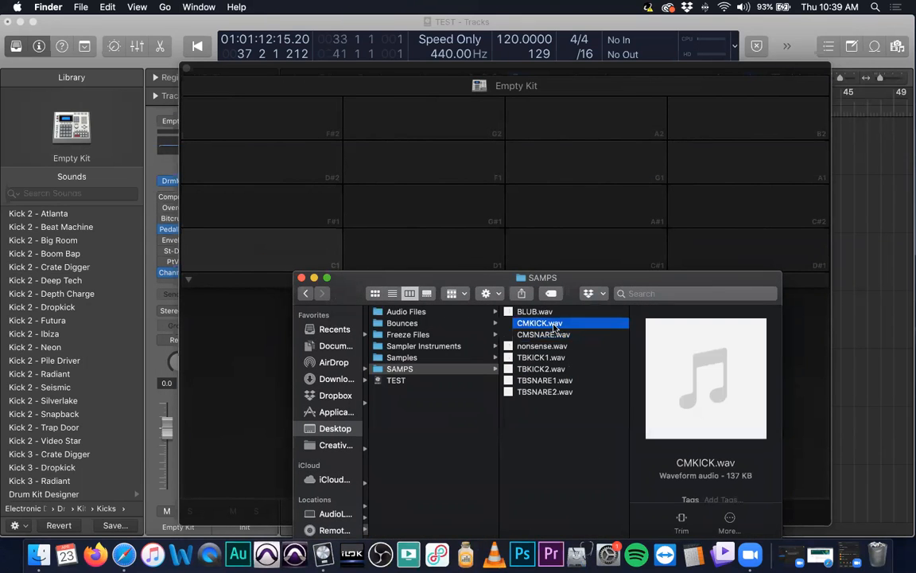
pyautogui.moveTo(555, 323); pyautogui.dragTo(253, 249)
pyautogui.moveTo(351, 292); pyautogui.dragTo(391, 149)
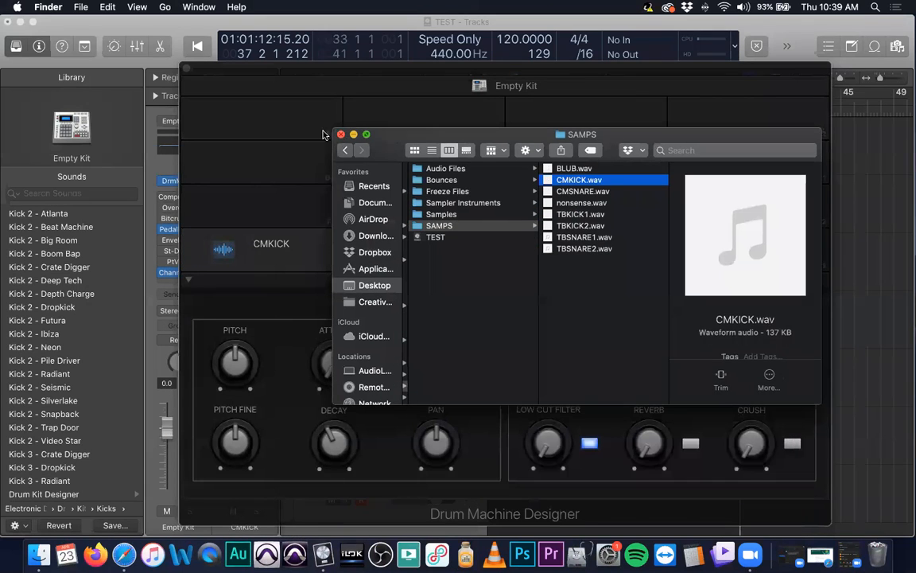
pyautogui.press('super+w')
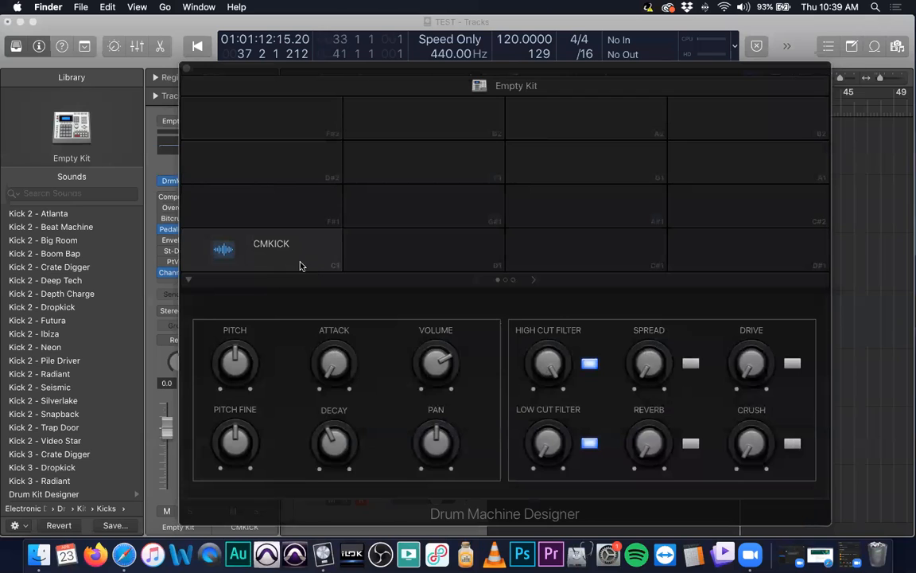
# Step: Return to Drum Machine Designer and select the CMKICK pad to audition its sound
pyautogui.click(301, 266)
pyautogui.click(312, 253)
pyautogui.click(279, 267)
pyautogui.click(393, 256)
pyautogui.click(297, 252)
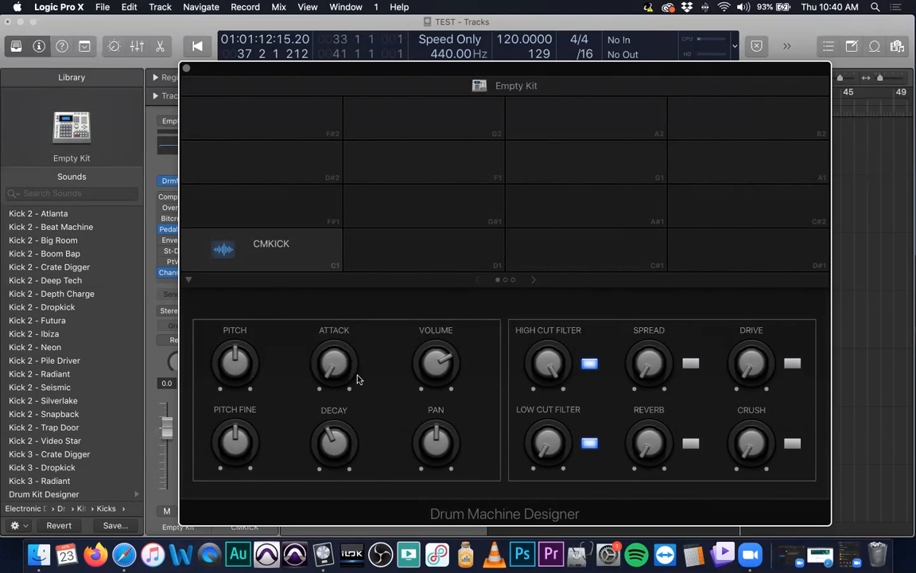
# Step: Try different pitch settings and an attack of 1.0000 on CMKICK, returning both to their starting positions
pyautogui.moveTo(232, 361); pyautogui.dragTo(215, 396)
pyautogui.moveTo(227, 366); pyautogui.dragTo(229, 344)
pyautogui.moveTo(329, 380); pyautogui.dragTo(331, 220)
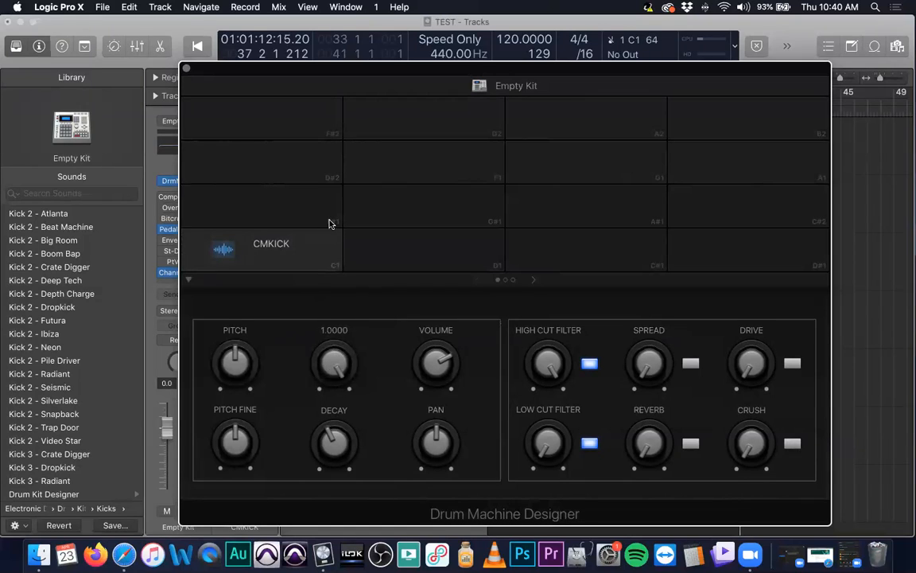
pyautogui.moveTo(333, 353); pyautogui.dragTo(351, 433)
# Step: Set CMKICK's volume to -8.3 dB and its decay to 0.0820, keeping fine pitch centred
pyautogui.moveTo(326, 436); pyautogui.dragTo(317, 471)
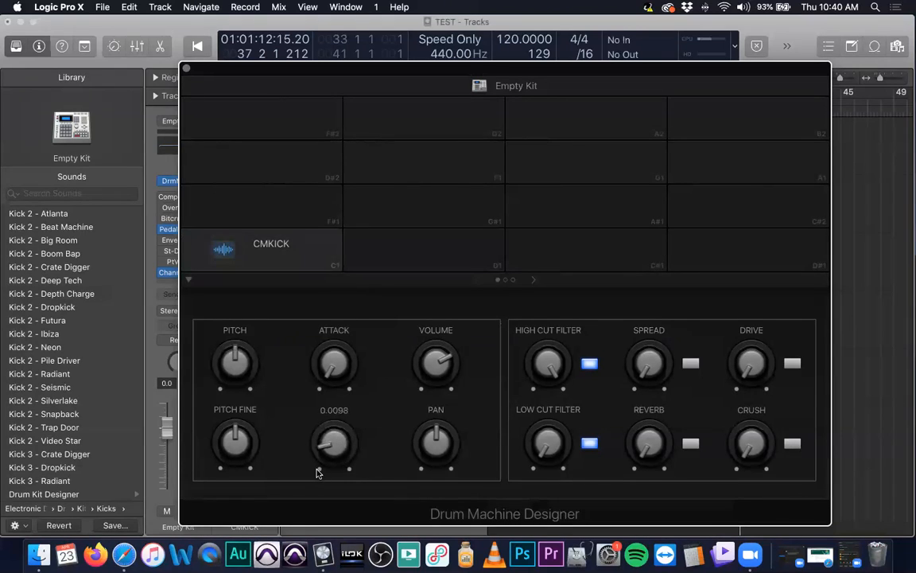
pyautogui.moveTo(322, 446); pyautogui.dragTo(368, 466)
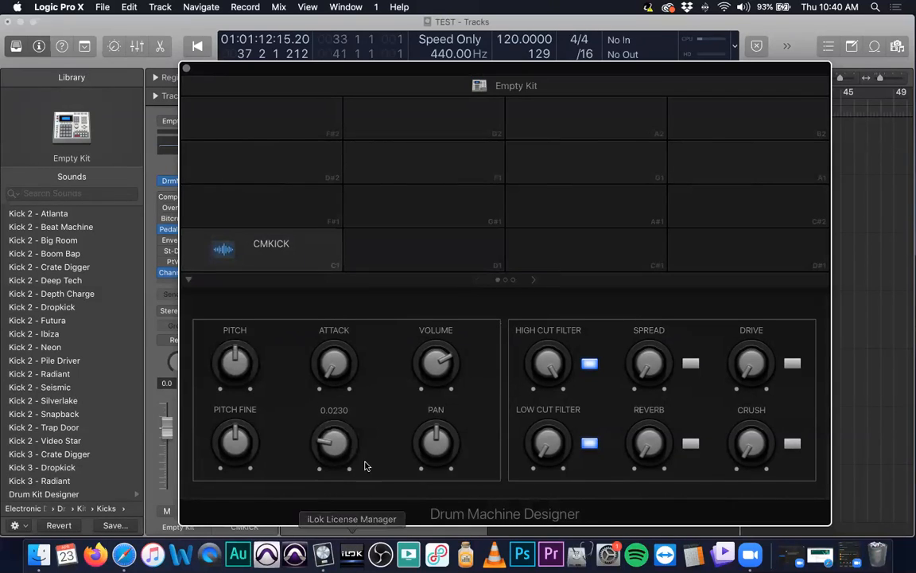
pyautogui.moveTo(435, 363); pyautogui.dragTo(417, 400)
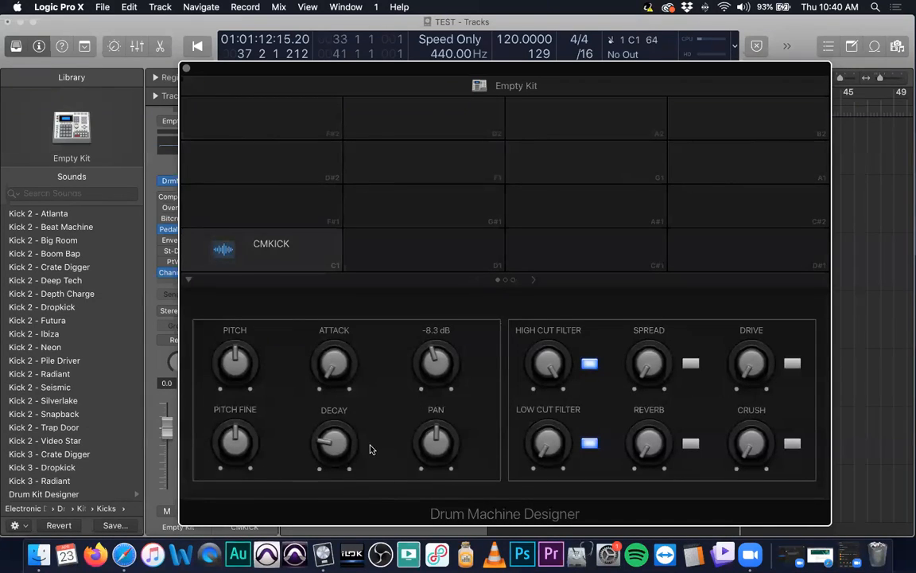
pyautogui.moveTo(321, 411); pyautogui.dragTo(323, 412)
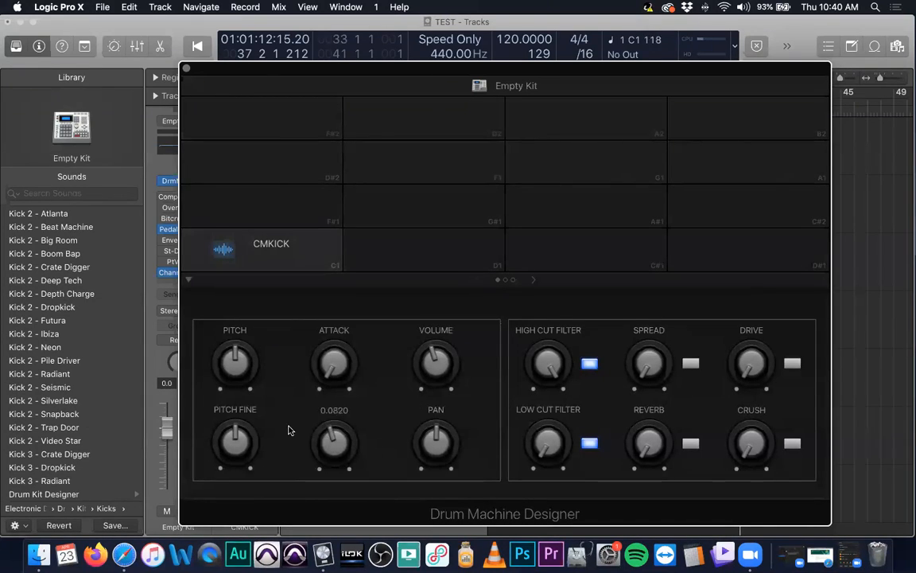
pyautogui.moveTo(224, 438)
pyautogui.mouseDown()
pyautogui.moveTo(211, 459)
pyautogui.moveTo(228, 426)
pyautogui.mouseUp()
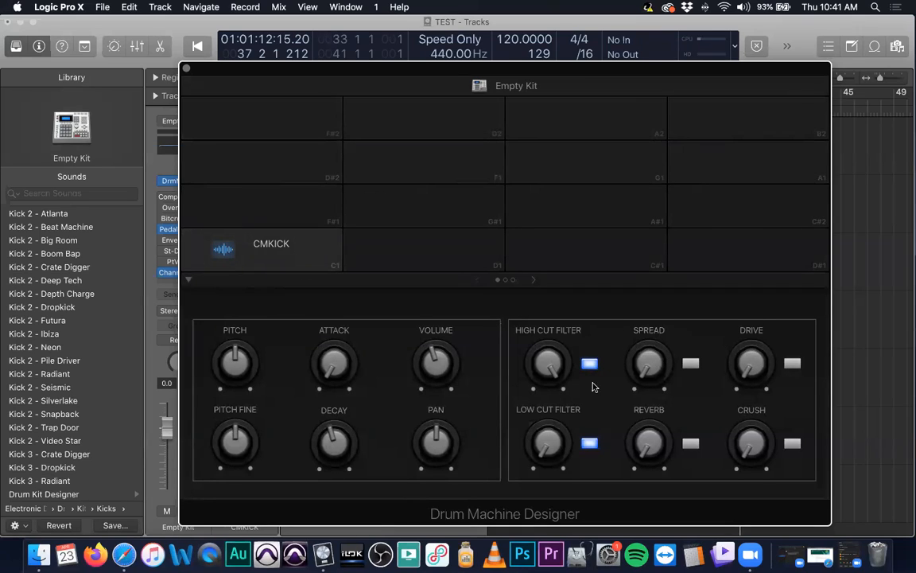
# Step: Enable reverb and spread on CMKICK, try out the effect amounts, and bring reverb to minimum and spread to 0%
pyautogui.click(690, 443)
pyautogui.click(690, 363)
pyautogui.moveTo(644, 377); pyautogui.dragTo(636, 297)
pyautogui.moveTo(640, 383); pyautogui.dragTo(625, 380)
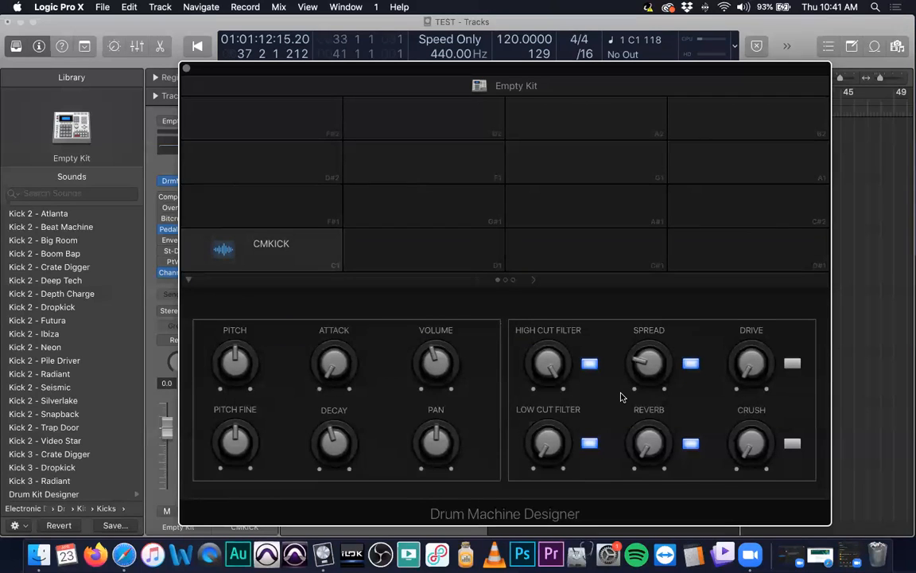
pyautogui.moveTo(635, 413); pyautogui.dragTo(634, 415)
pyautogui.moveTo(640, 458); pyautogui.dragTo(636, 382)
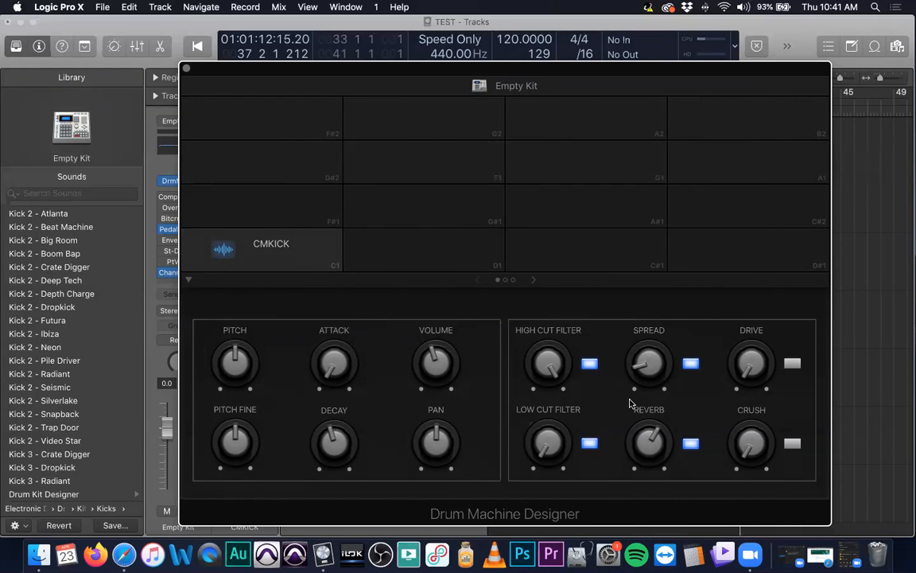
pyautogui.moveTo(649, 439); pyautogui.dragTo(636, 540)
pyautogui.moveTo(742, 396); pyautogui.dragTo(727, 319)
pyautogui.moveTo(746, 460); pyautogui.dragTo(738, 388)
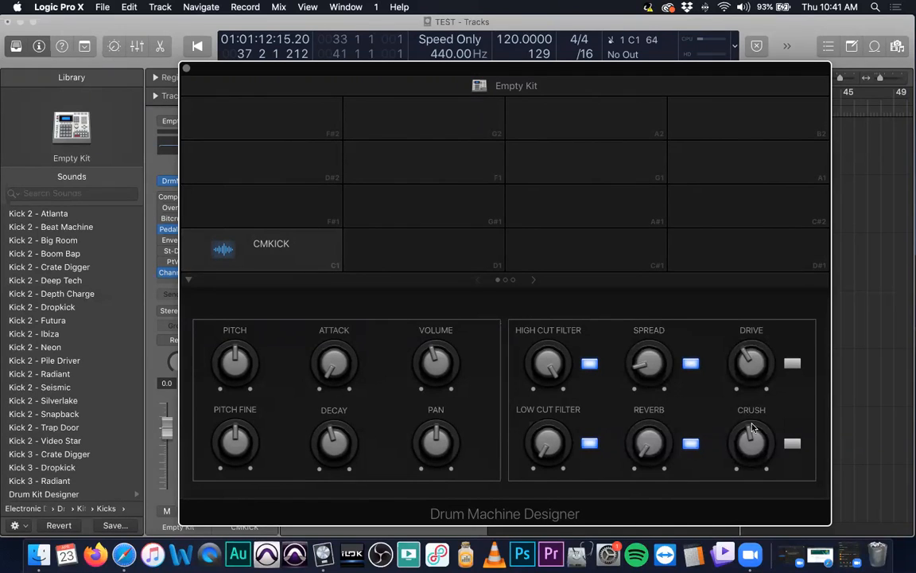
pyautogui.moveTo(651, 364); pyautogui.dragTo(679, 476)
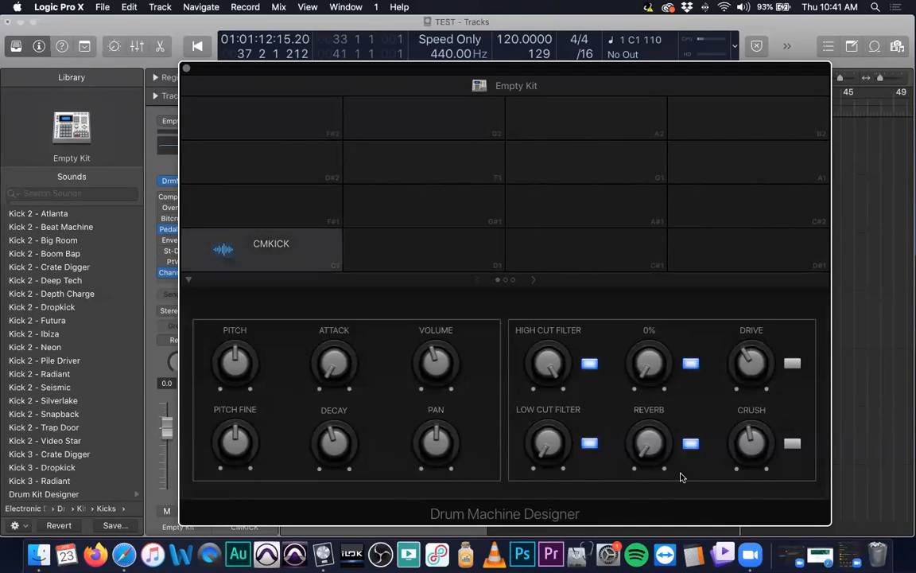
# Step: Enable CMKICK's drive and crush, lower drive to 0% and crush to minimum, and switch both effects off again
pyautogui.click(792, 362)
pyautogui.click(792, 443)
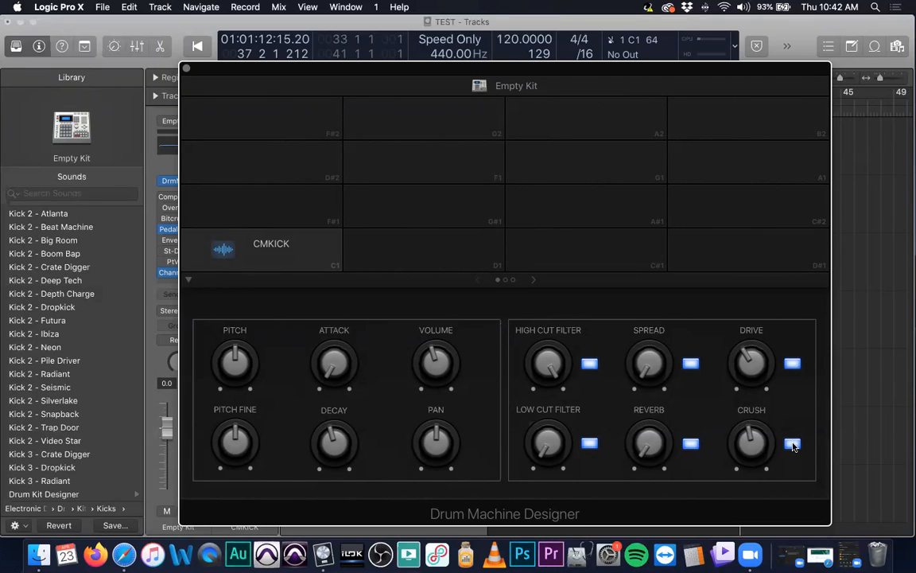
pyautogui.moveTo(751, 362); pyautogui.dragTo(735, 480)
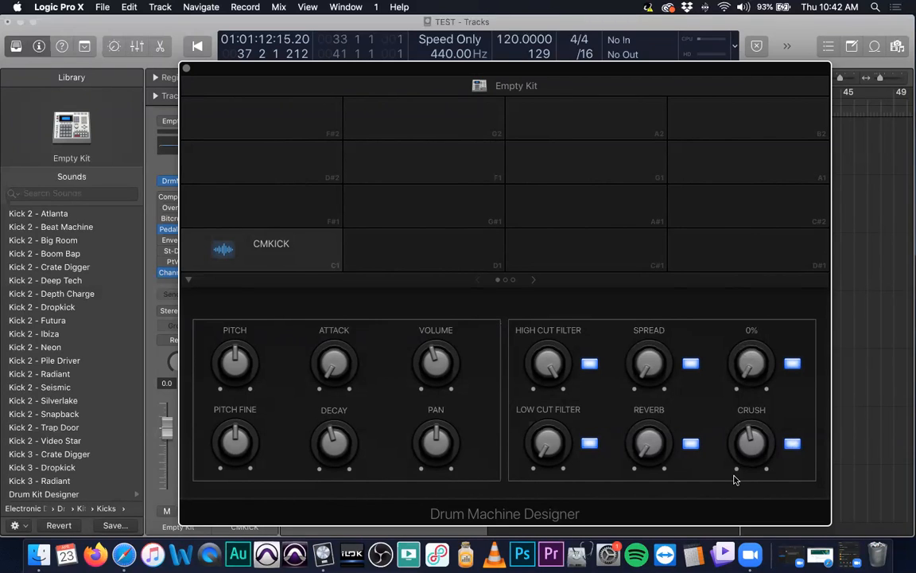
pyautogui.moveTo(750, 429); pyautogui.dragTo(742, 486)
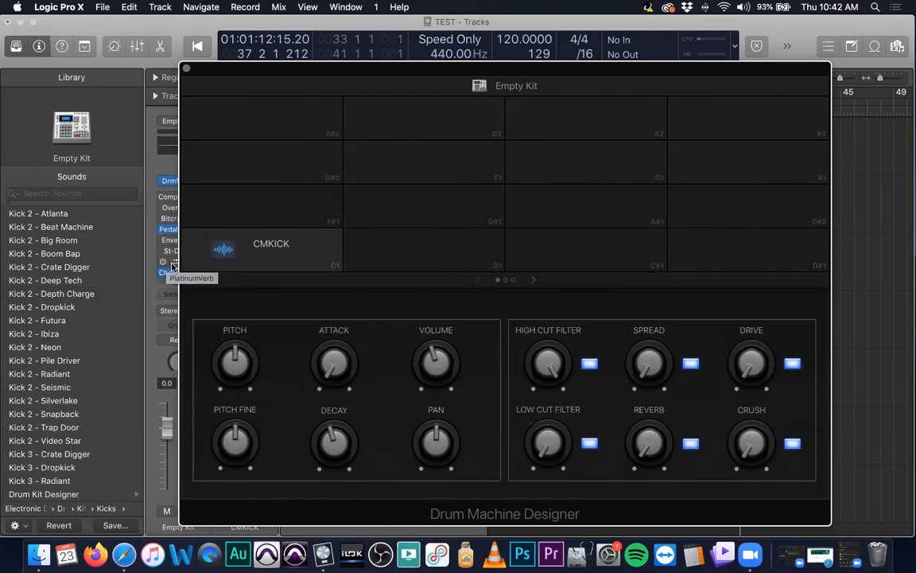
pyautogui.click(792, 363)
pyautogui.click(792, 447)
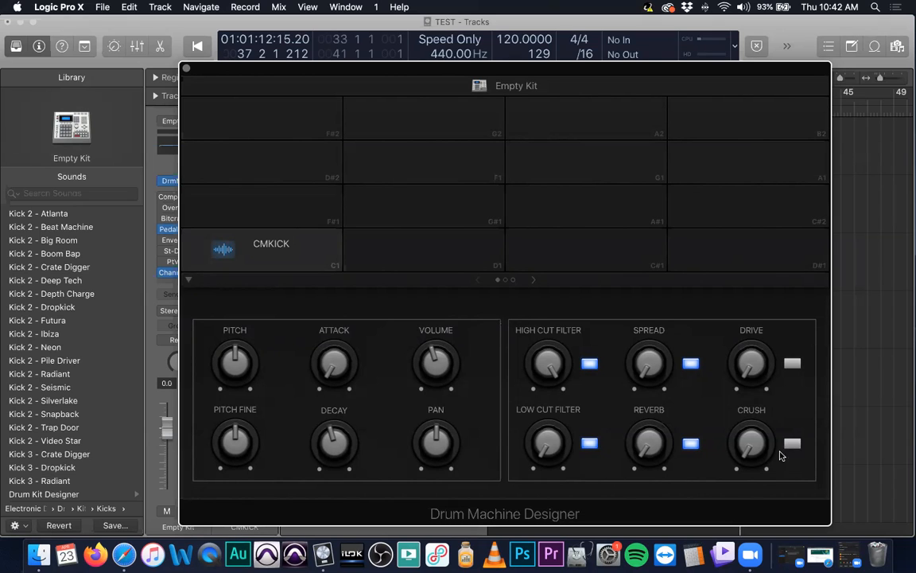
# Step: Switch to Finder and open the SAMPS folder inside the desktop's TEST folder in a new window
pyautogui.click(262, 262)
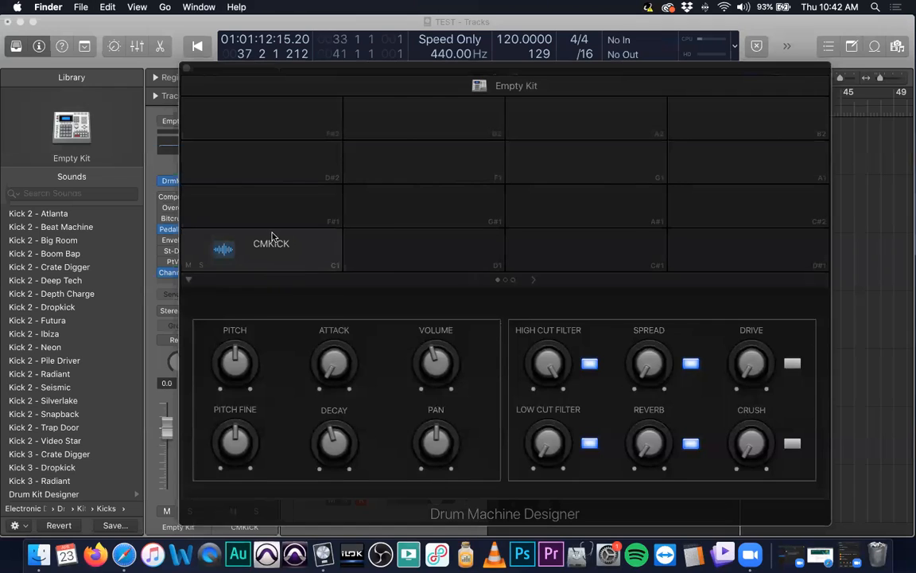
pyautogui.press('super+Tab')
pyautogui.press('super+Tab')
pyautogui.press('super+Tab')
pyautogui.press('super+Tab')
pyautogui.press('super+n')
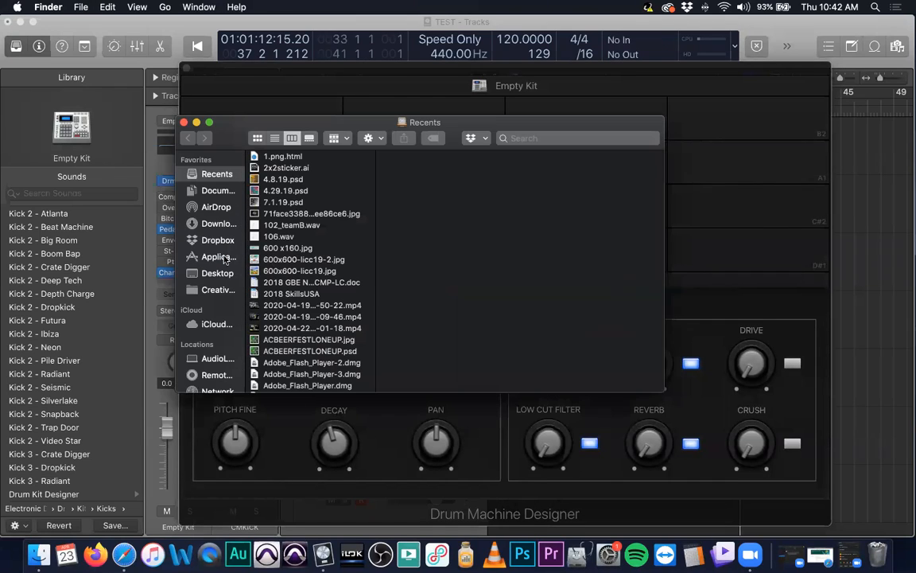
pyautogui.click(204, 271)
pyautogui.click(291, 374)
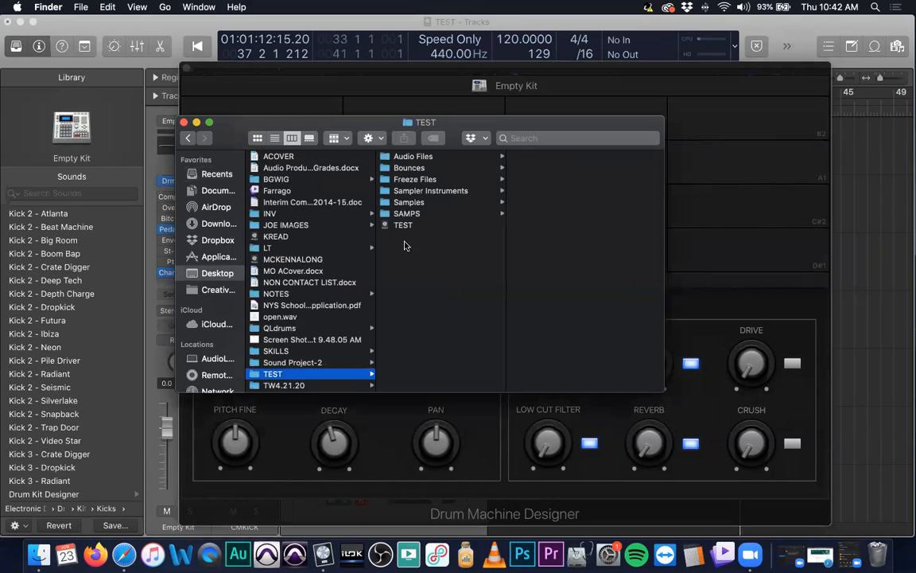
pyautogui.click(402, 213)
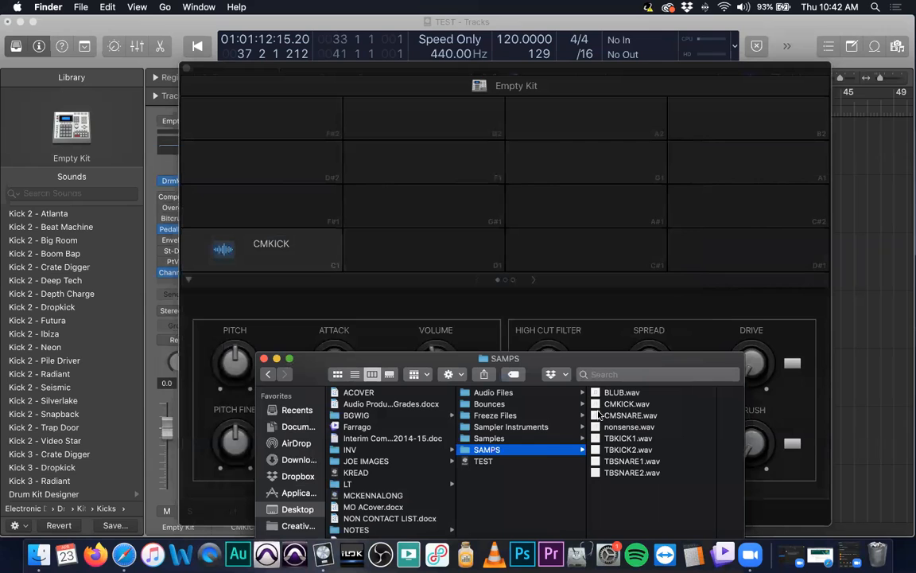
# Step: Load CMSNARE.wav onto the kit's D1 pad and return to Drum Machine Designer
pyautogui.moveTo(595, 415); pyautogui.dragTo(402, 253)
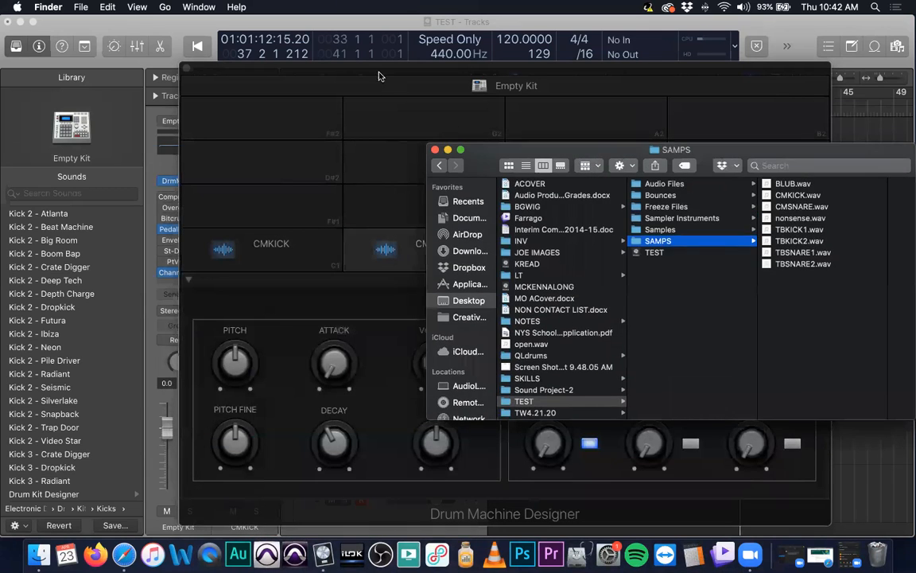
pyautogui.click(378, 77)
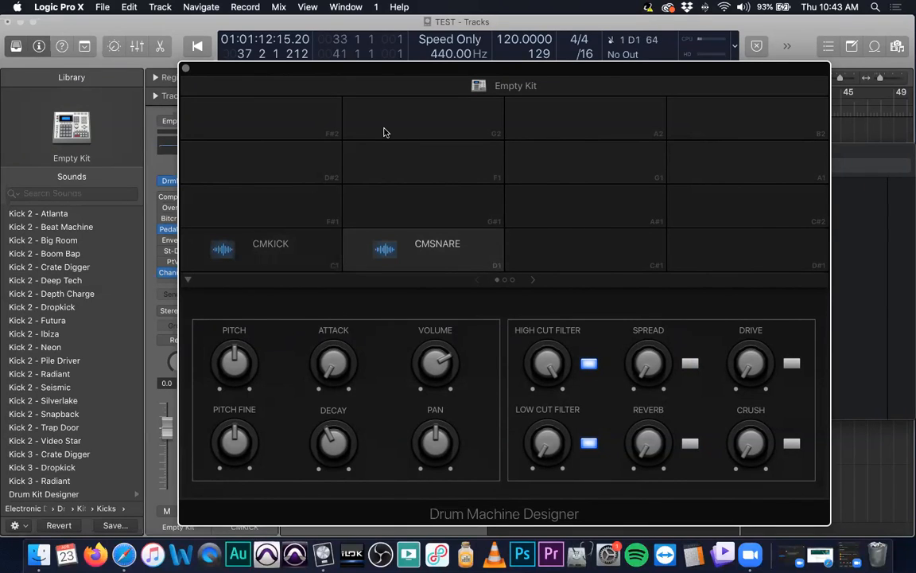
pyautogui.moveTo(389, 69); pyautogui.dragTo(397, 74)
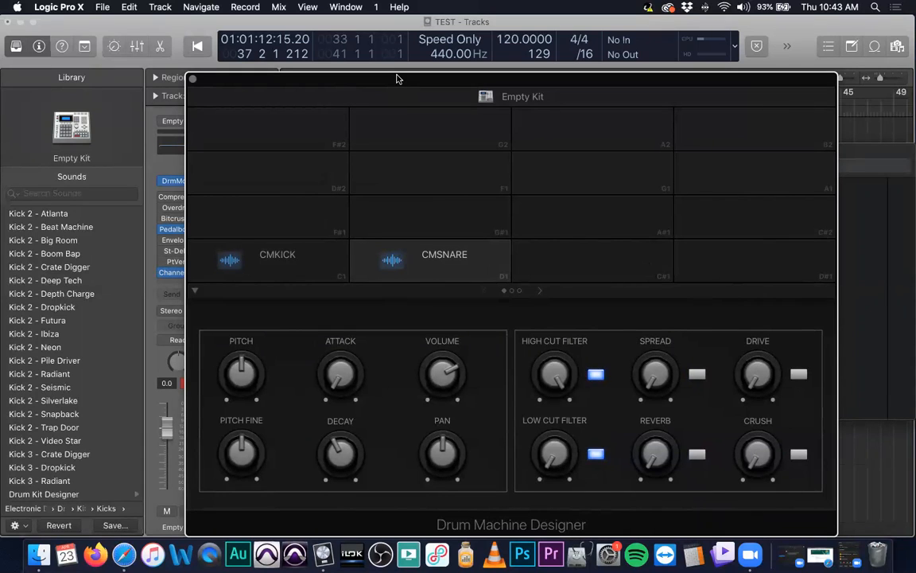
pyautogui.moveTo(398, 82); pyautogui.dragTo(388, 66)
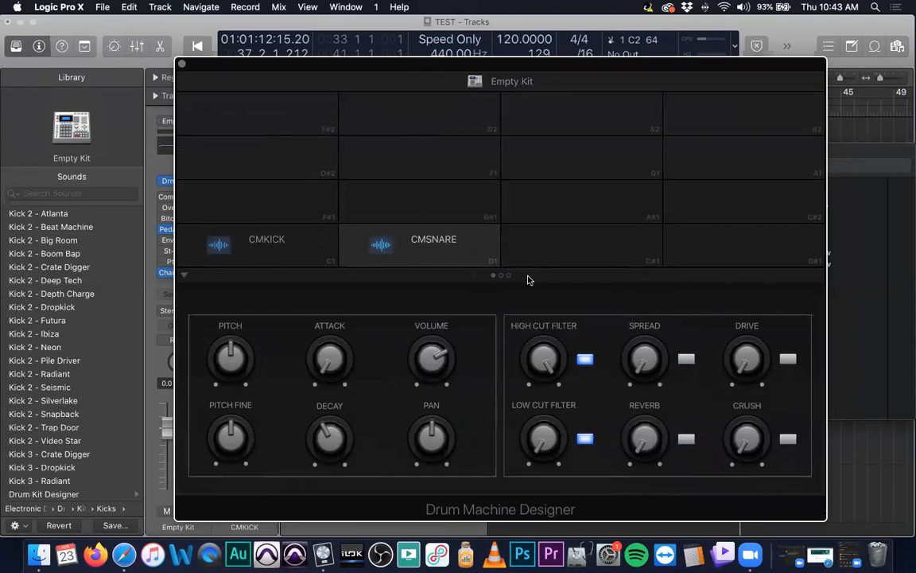
# Step: Go to the kit's second page of pads and load TBKICK2.wav from the SAMPS folder onto the C2 pad
pyautogui.hscroll(2, 528, 277)
pyautogui.click(552, 204)
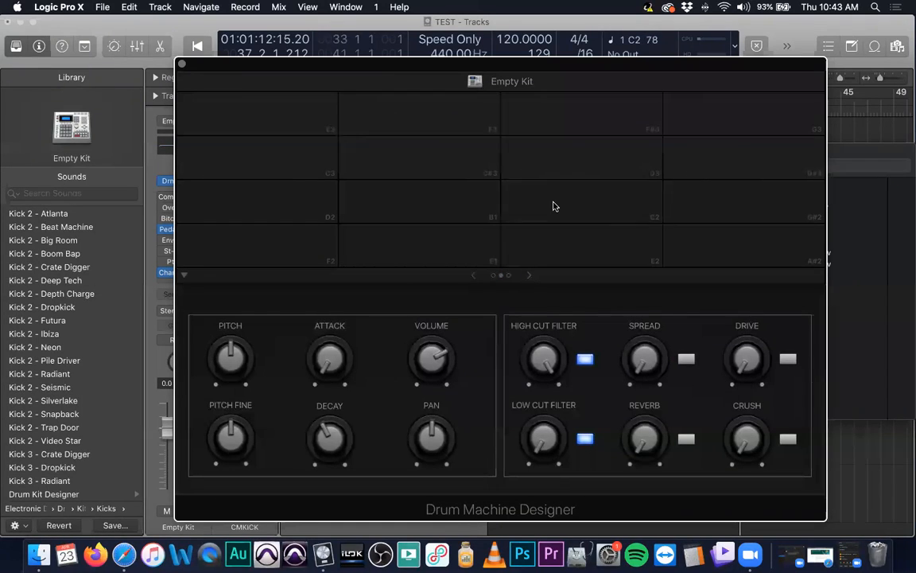
pyautogui.press('super+Tab')
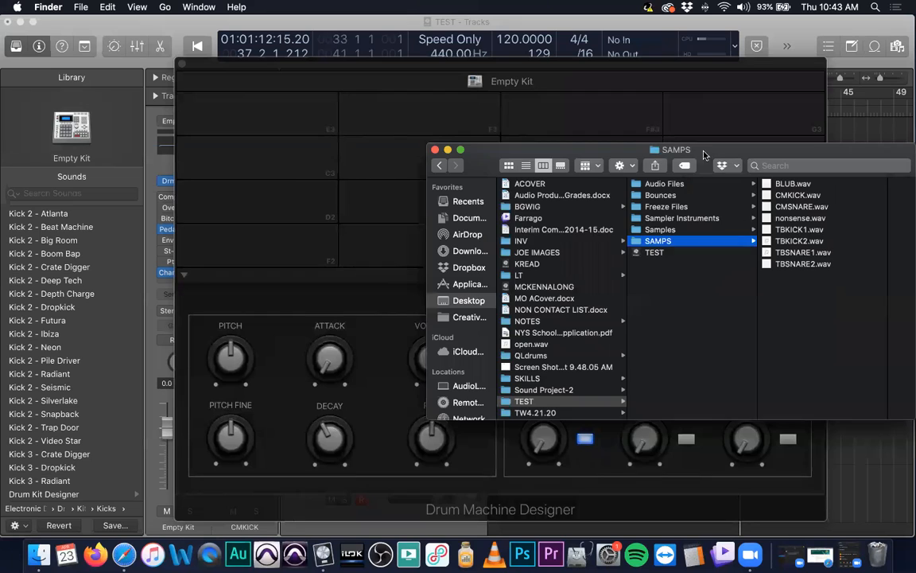
pyautogui.moveTo(636, 145); pyautogui.dragTo(485, 284)
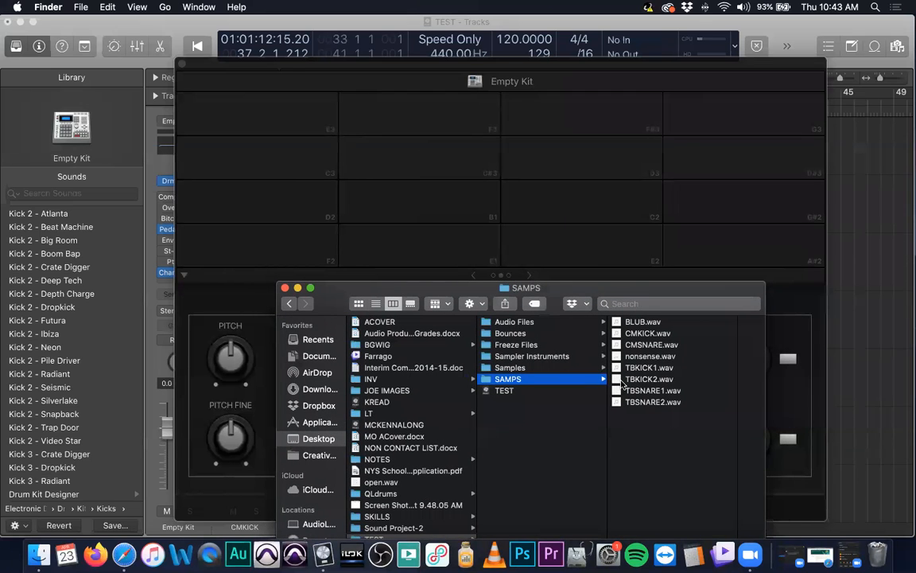
pyautogui.moveTo(607, 366); pyautogui.dragTo(574, 202)
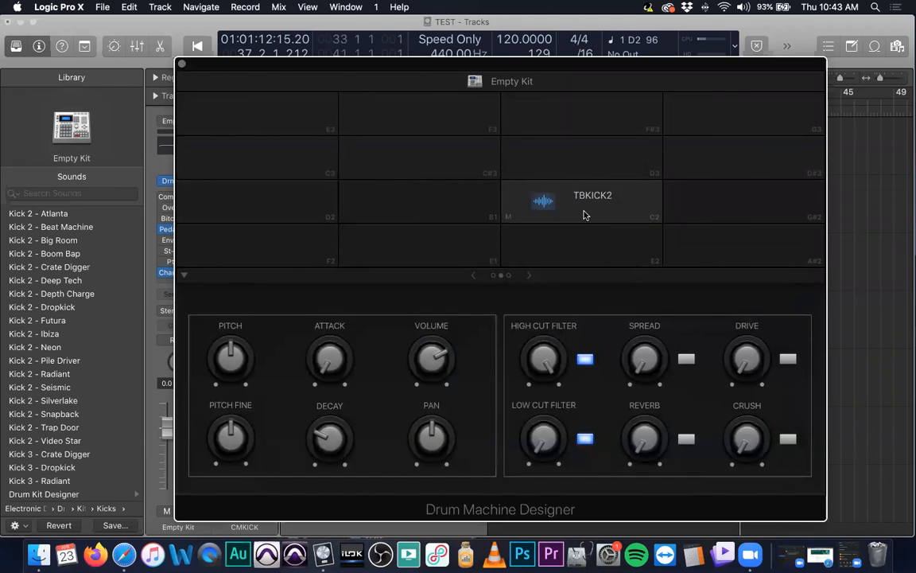
# Step: Load TBSNARE2.wav from the SAMPS folder onto the D2 pad and close the Finder window
pyautogui.press('super+Tab')
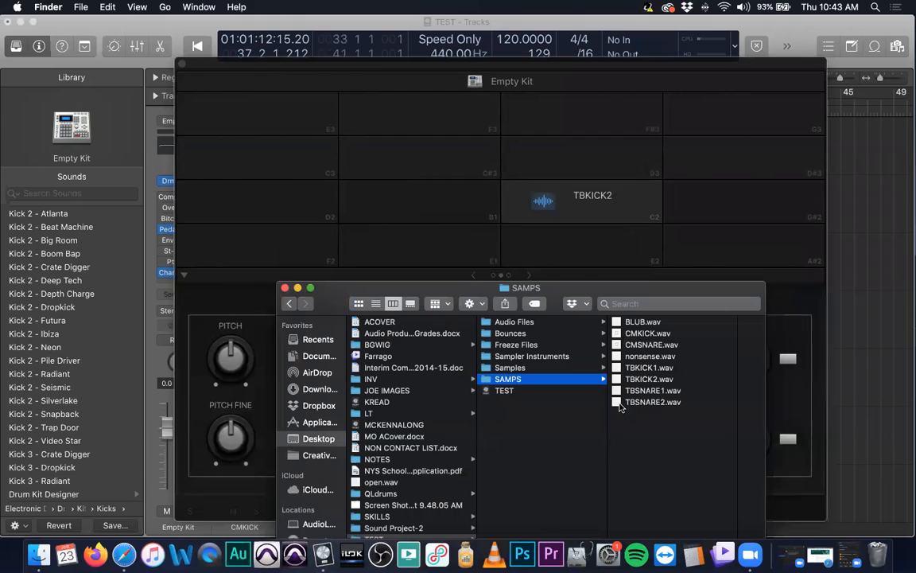
pyautogui.moveTo(620, 403); pyautogui.dragTo(261, 204)
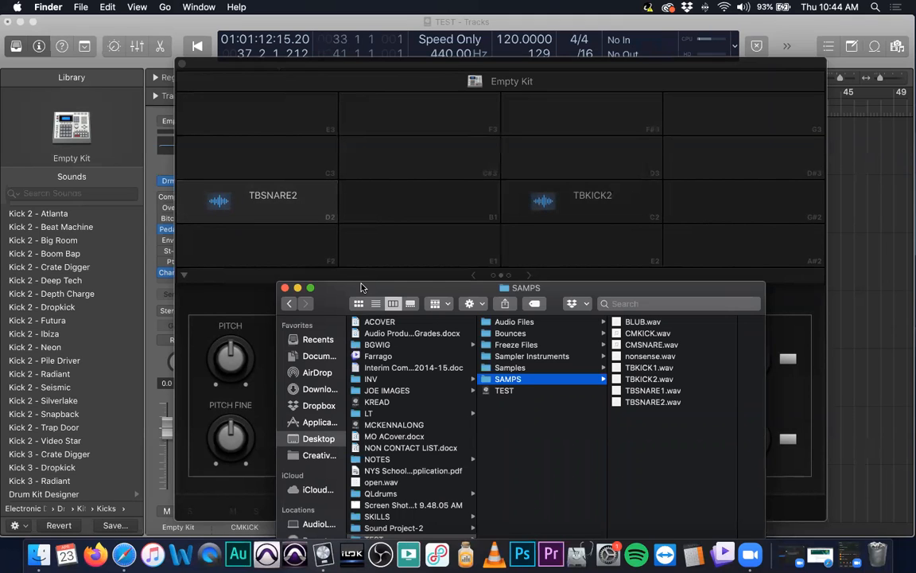
pyautogui.moveTo(335, 283); pyautogui.dragTo(296, 186)
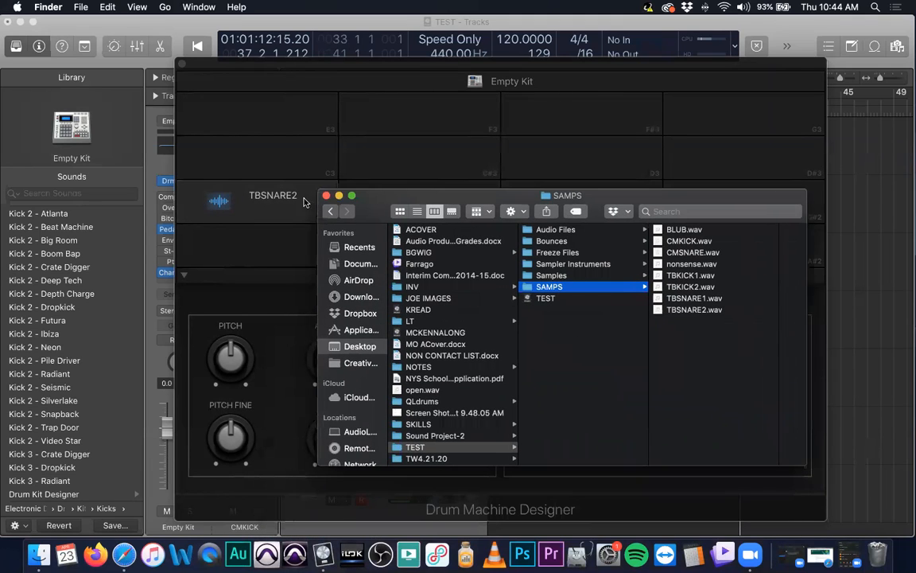
pyautogui.click(325, 196)
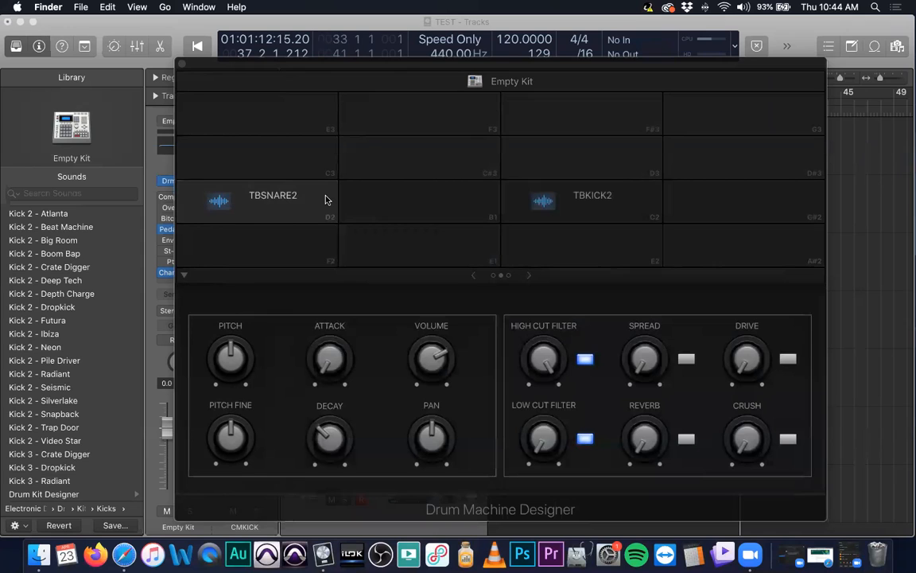
# Step: Compare the kit's first and second pages of pads, ending on the one with TBSNARE2 and TBKICK2
pyautogui.click(472, 277)
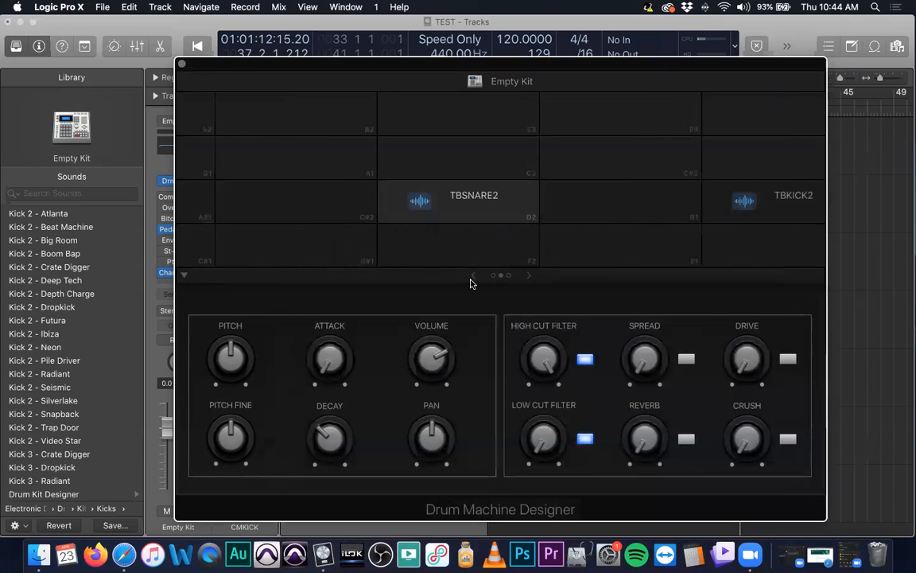
pyautogui.click(528, 277)
pyautogui.click(472, 277)
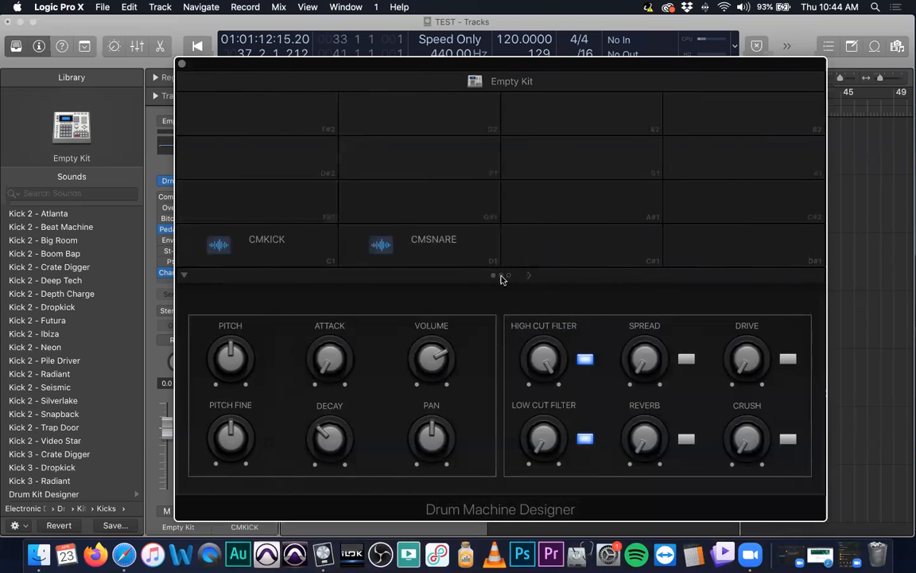
pyautogui.click(528, 276)
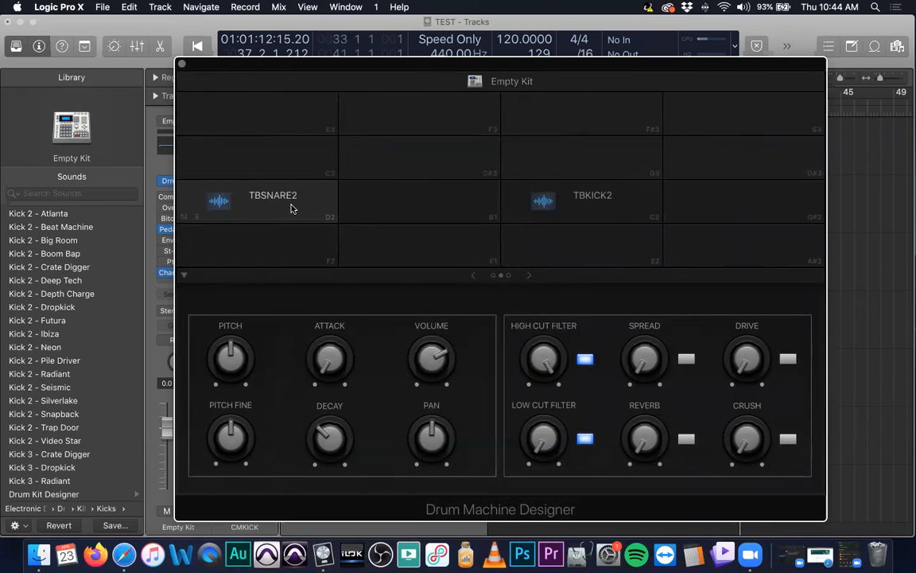
# Step: Select TBSNARE2 and try out different low cut and high cut filter amounts on it
pyautogui.click(294, 209)
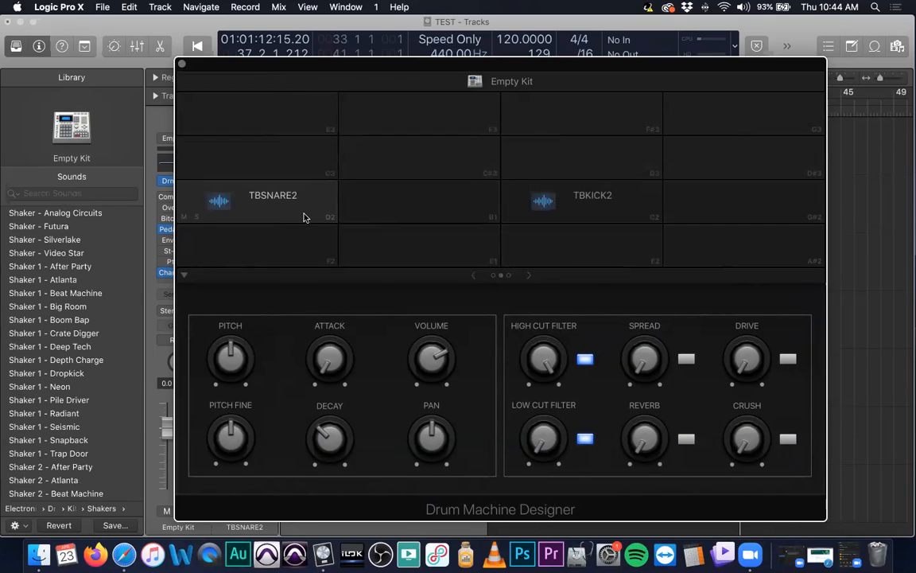
pyautogui.moveTo(537, 455); pyautogui.dragTo(494, 326)
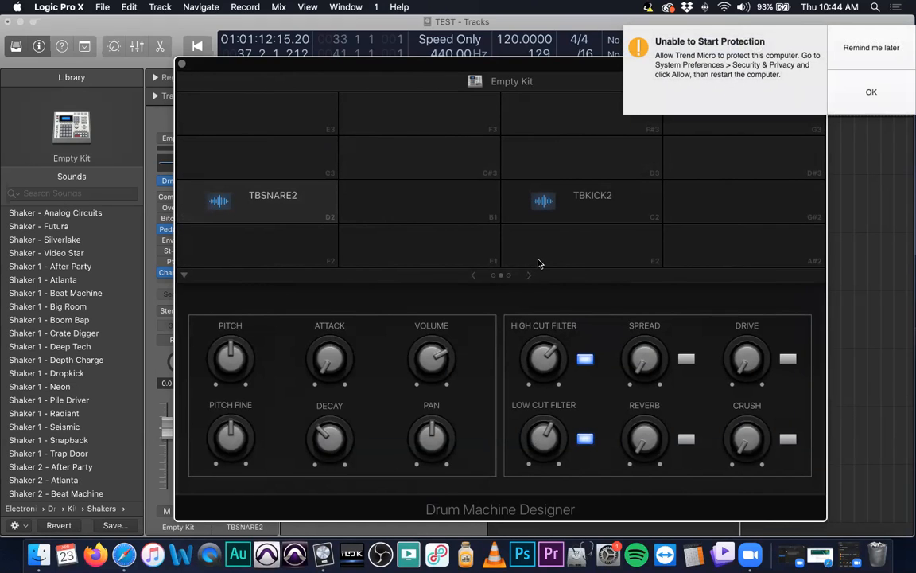
pyautogui.moveTo(547, 409)
pyautogui.scroll(3, 547, 407)
pyautogui.scroll(-5, 569, 439)
pyautogui.scroll(-5, 557, 342)
pyautogui.scroll(4, 549, 334)
pyautogui.scroll(-5, 556, 297)
pyautogui.scroll(-3, 557, 330)
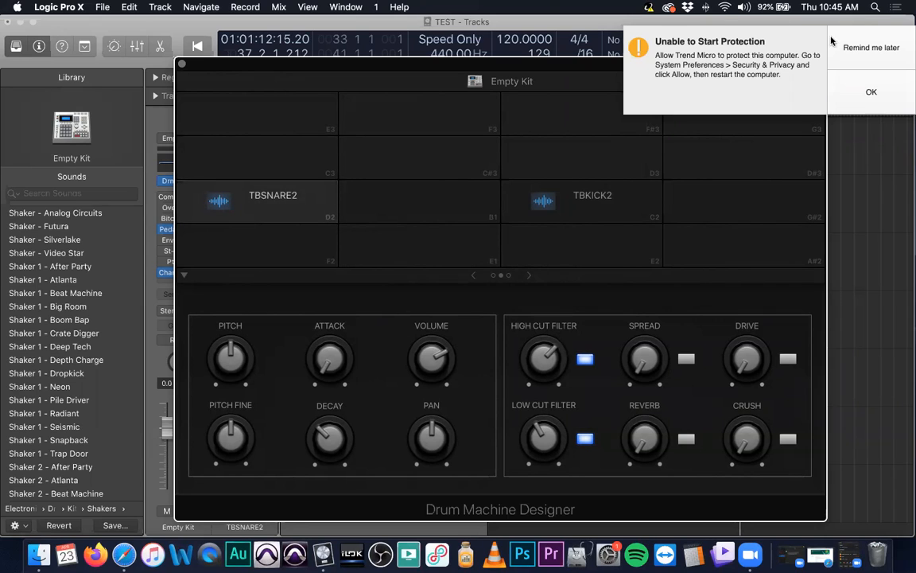
# Step: Postpone the Trend Micro protection notice and return TBSNARE2's high cut filter to its maximum
pyautogui.click(852, 47)
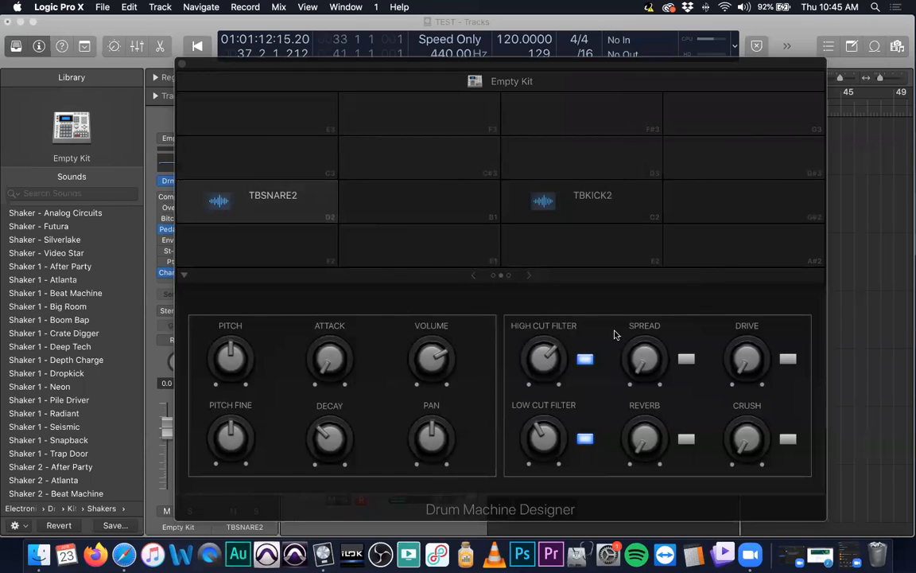
pyautogui.click(553, 347)
pyautogui.moveTo(554, 346); pyautogui.dragTo(563, 289)
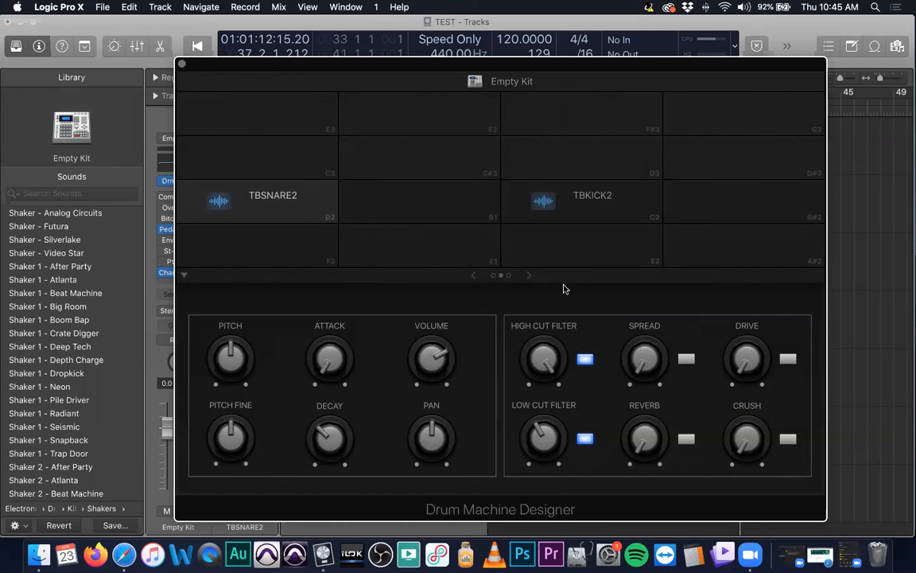
# Step: Select TBKICK2, try raising its low cut filter and lower its high cut filter to 650 Hz
pyautogui.click(590, 213)
pyautogui.moveTo(537, 455)
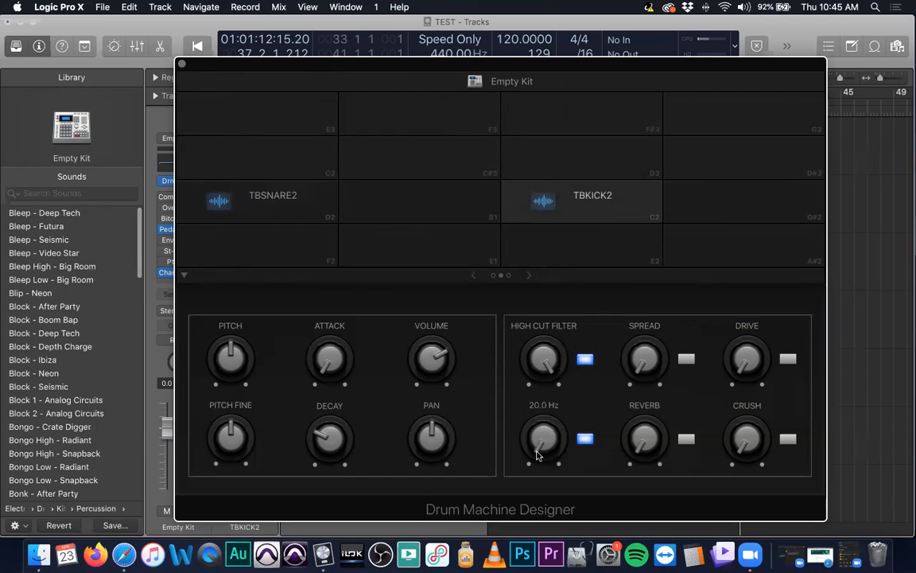
pyautogui.moveTo(537, 455); pyautogui.dragTo(553, 436)
pyautogui.moveTo(551, 381); pyautogui.dragTo(547, 461)
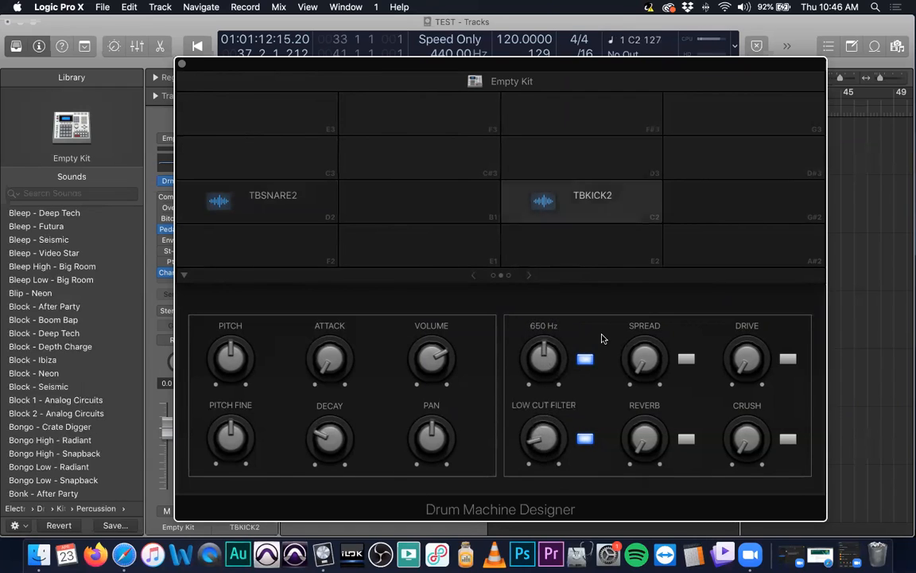
# Step: Try further high cut amounts on TBKICK2 and bring its low cut filter down close to minimum
pyautogui.moveTo(538, 357); pyautogui.dragTo(527, 361)
pyautogui.click(531, 454)
pyautogui.moveTo(532, 461); pyautogui.dragTo(532, 458)
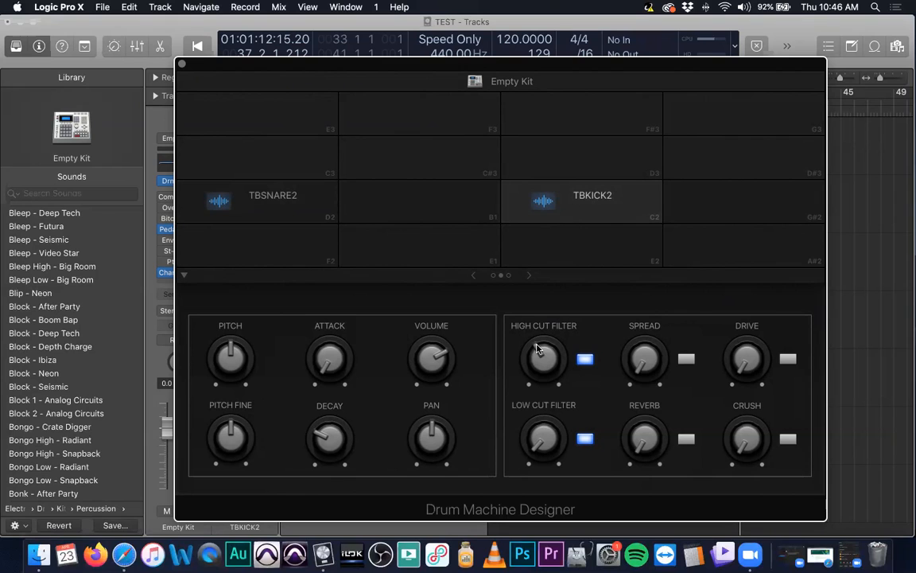
pyautogui.moveTo(537, 348); pyautogui.dragTo(517, 174)
pyautogui.click(513, 214)
pyautogui.moveTo(543, 358); pyautogui.dragTo(561, 456)
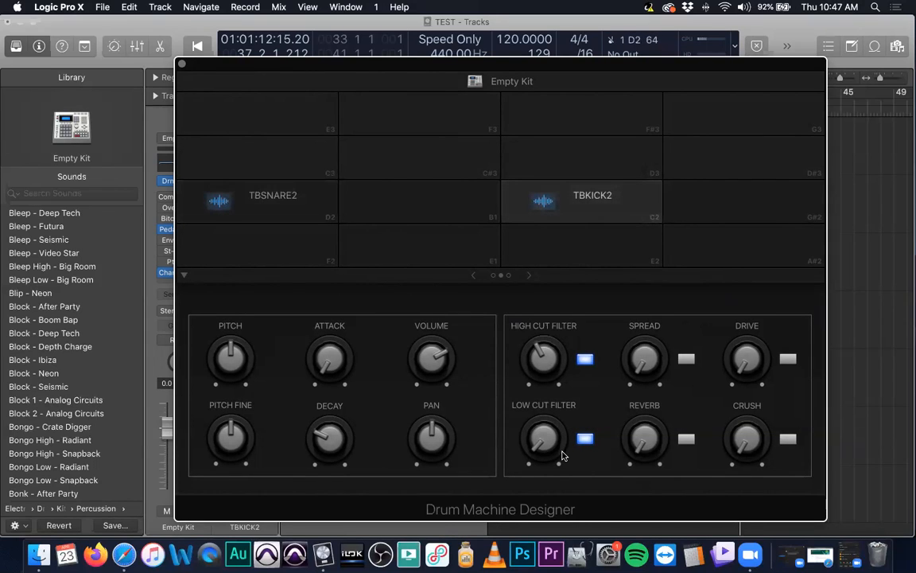
# Step: Sweep both filters on TBSNARE2, leaving high cut at maximum and low cut just above minimum
pyautogui.click(255, 208)
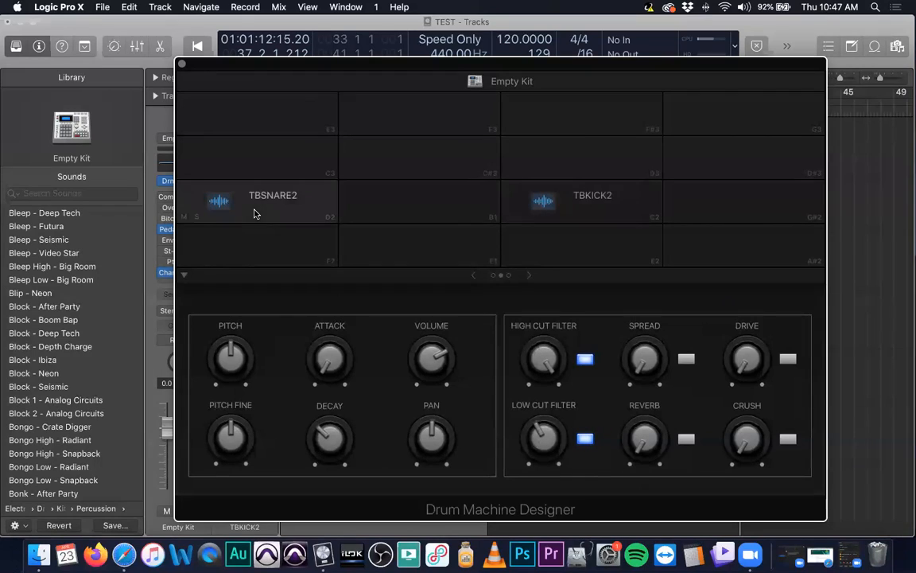
pyautogui.moveTo(547, 367)
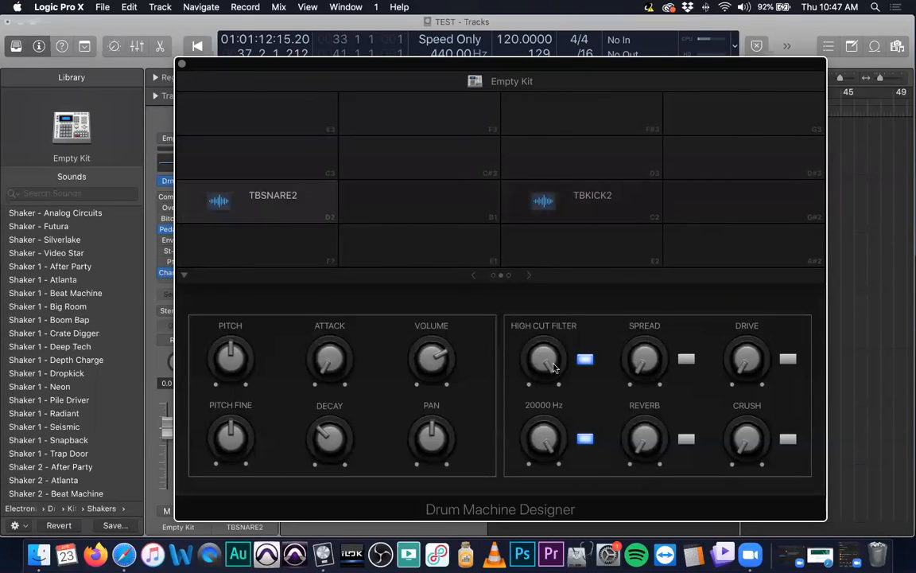
pyautogui.moveTo(551, 373); pyautogui.dragTo(559, 332)
pyautogui.click(546, 369)
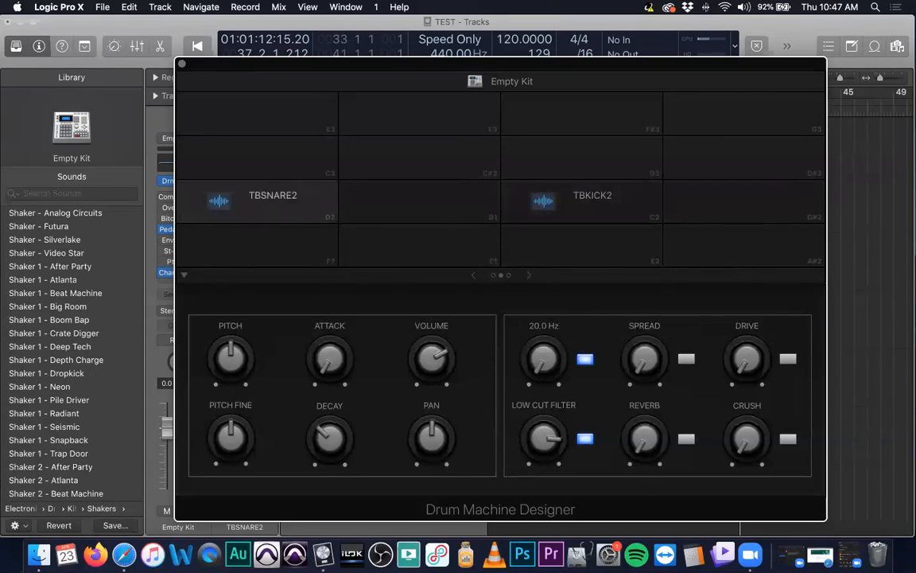
pyautogui.moveTo(554, 468); pyautogui.dragTo(554, 509)
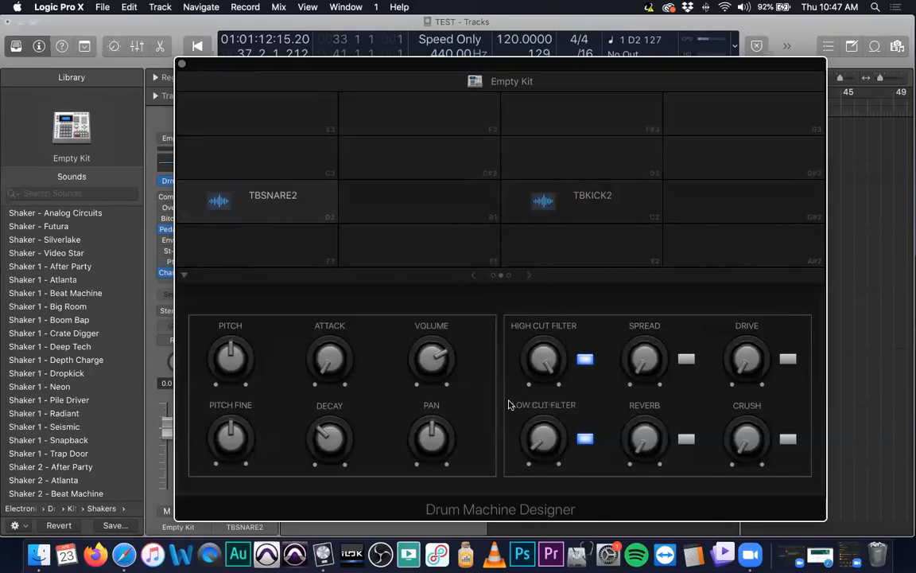
# Step: Bring TBKICK2's low cut filter to minimum, audition the pad, and set its high cut filter to the middle position
pyautogui.click(566, 206)
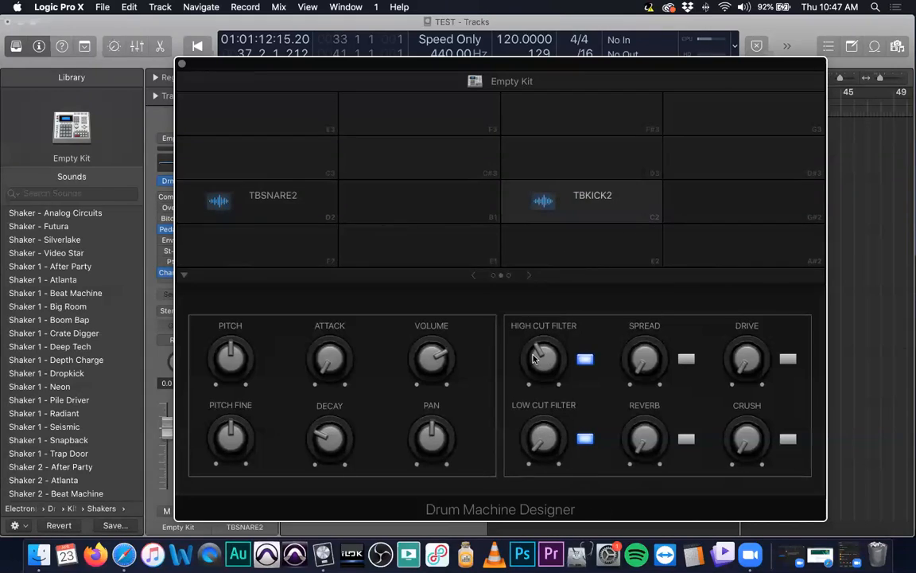
pyautogui.moveTo(533, 456); pyautogui.dragTo(547, 479)
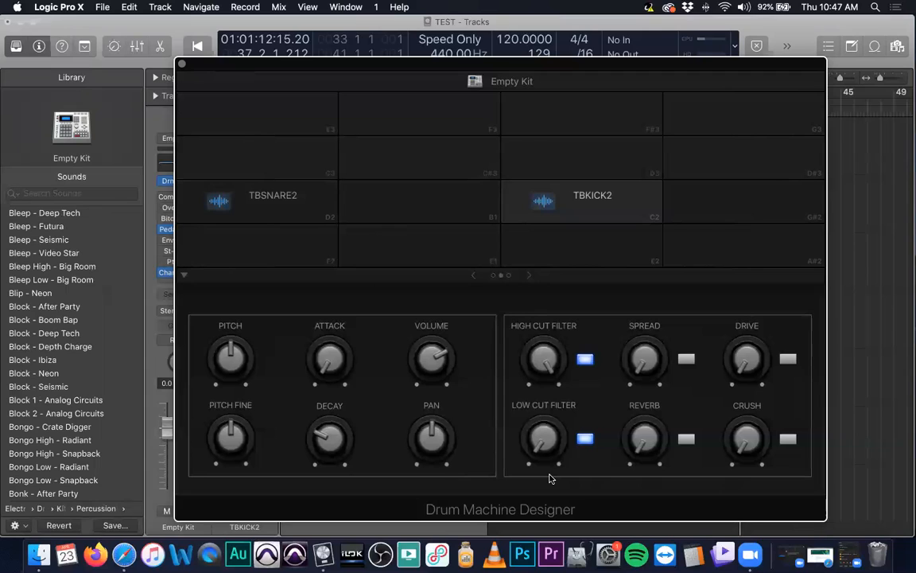
pyautogui.click(583, 215)
pyautogui.click(583, 216)
pyautogui.click(585, 217)
pyautogui.moveTo(545, 388); pyautogui.dragTo(537, 439)
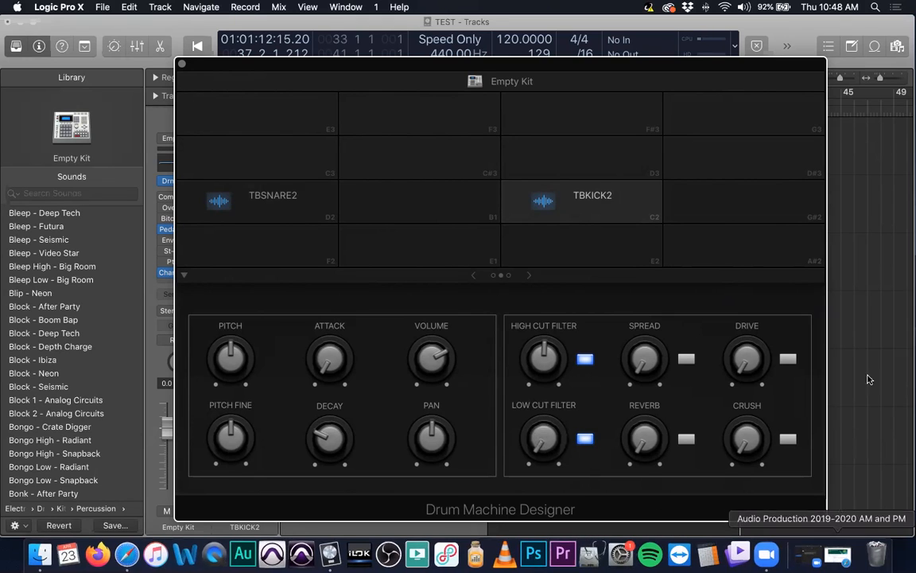
# Step: Enable spread and reverb on TBKICK2, with spread at 16% and reverb at 13%
pyautogui.click(768, 216)
pyautogui.click(555, 191)
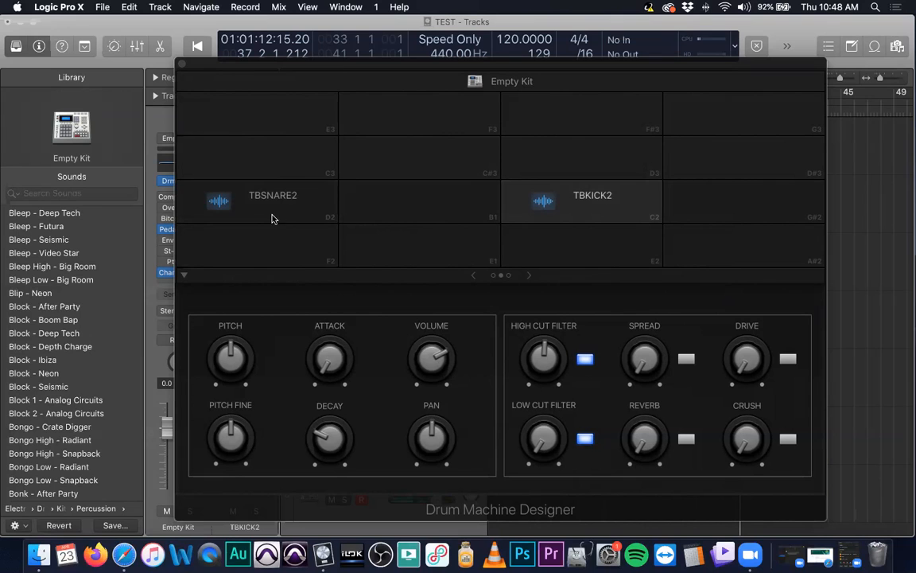
pyautogui.moveTo(645, 360); pyautogui.dragTo(646, 353)
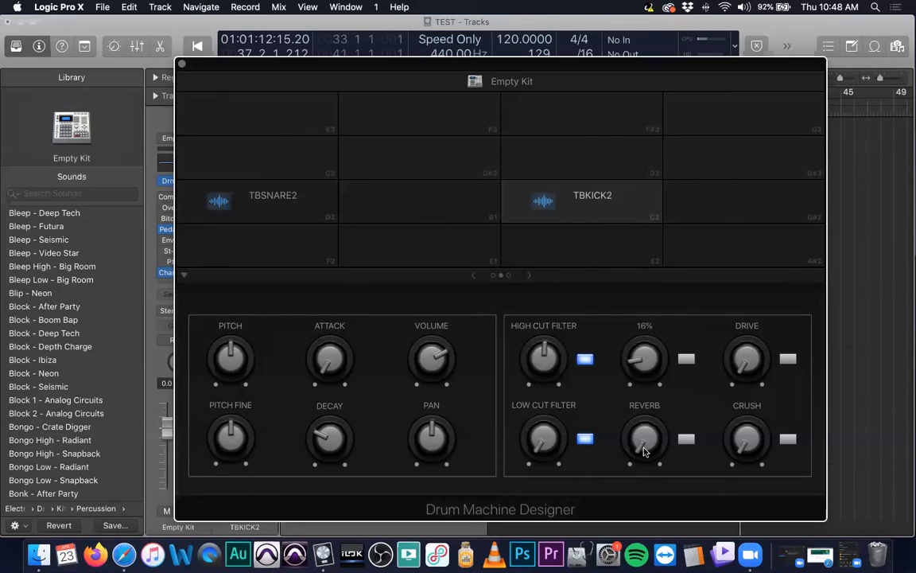
pyautogui.click(686, 359)
pyautogui.click(686, 440)
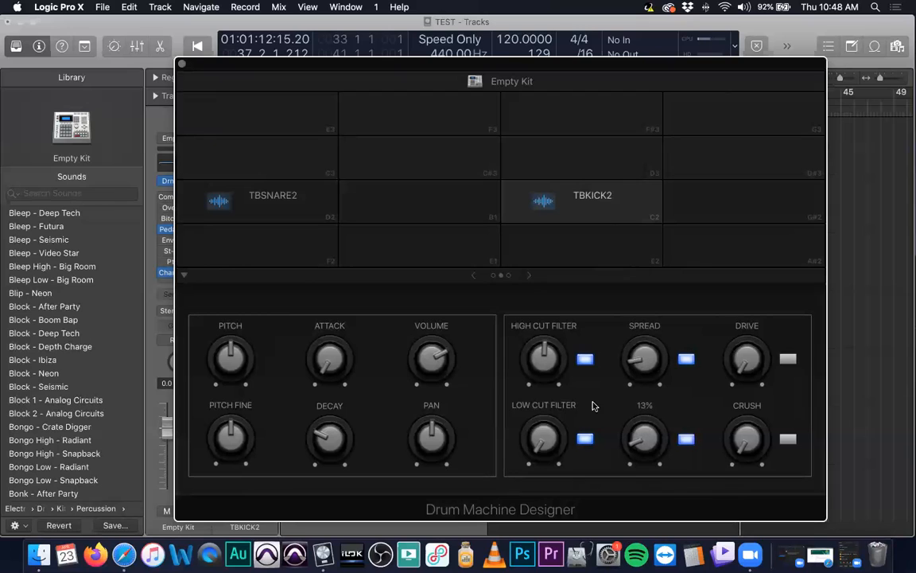
# Step: Lower TBSNARE2's high cut filter to about the three-o'clock position and close the Drum Machine Designer window
pyautogui.click(303, 196)
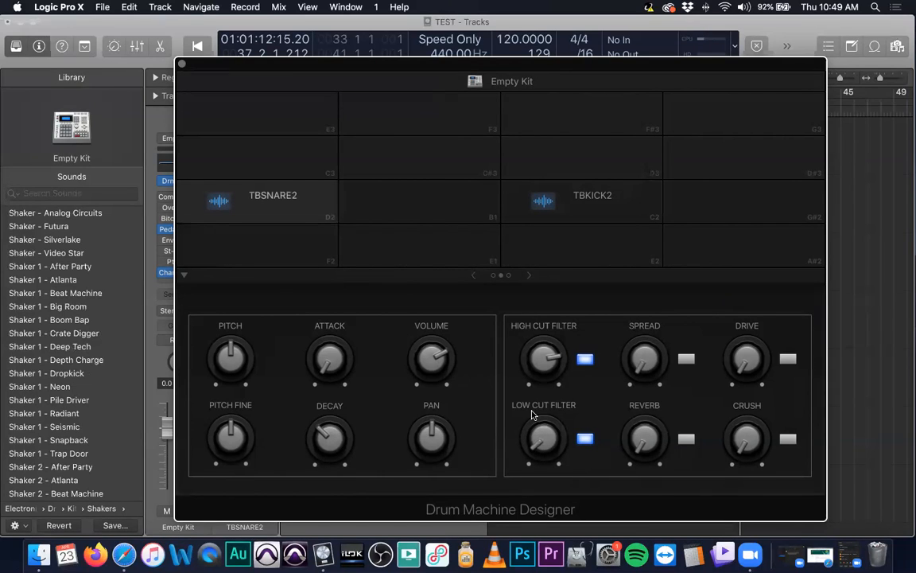
pyautogui.click(181, 64)
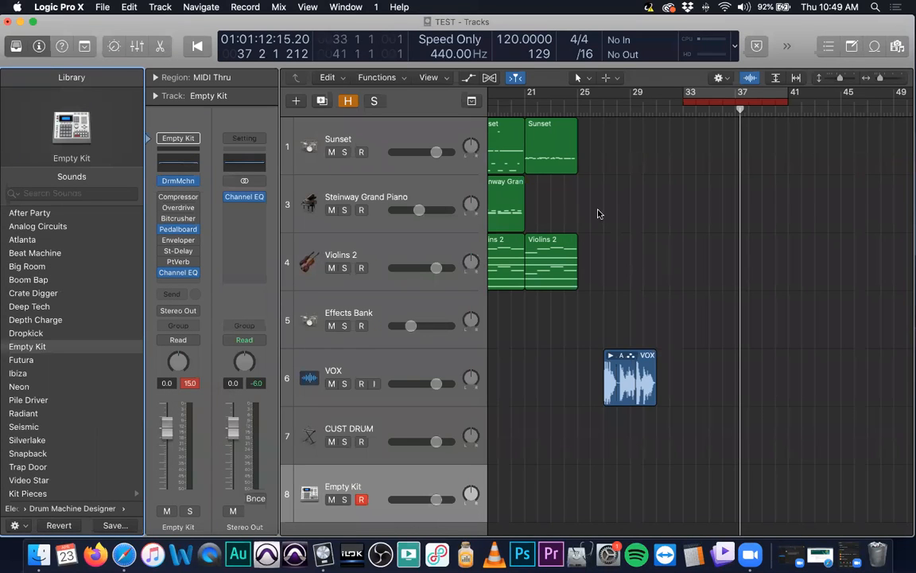
# Step: Turn on the cycle range from bar 33 to 41 and record a kick and snare pattern on the Empty Kit track
pyautogui.click(715, 94)
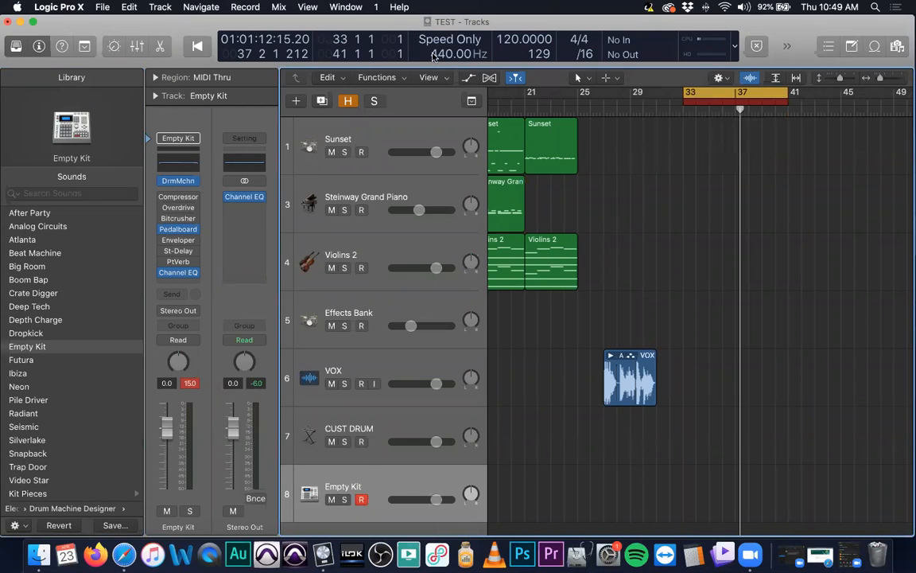
pyautogui.click(787, 46)
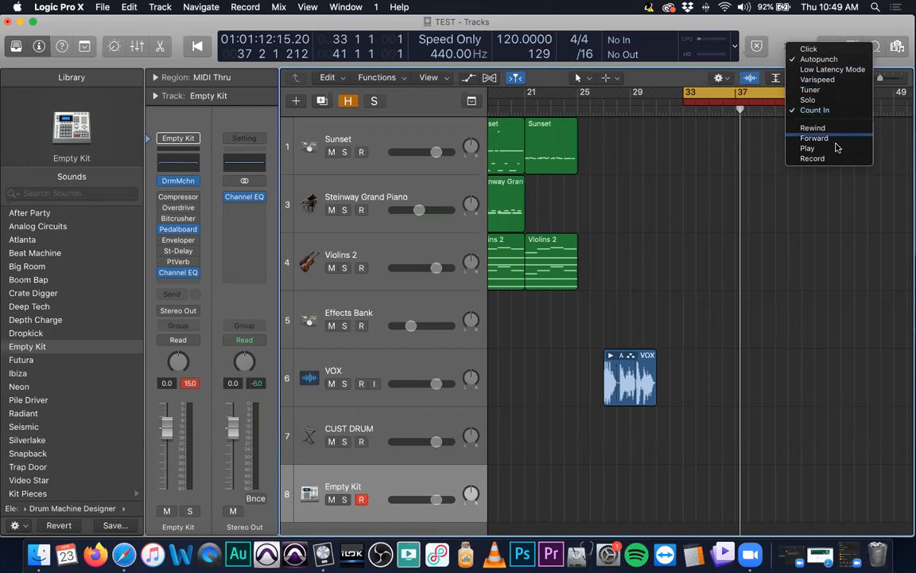
pyautogui.click(812, 158)
pyautogui.moveTo(779, 24); pyautogui.dragTo(779, 32)
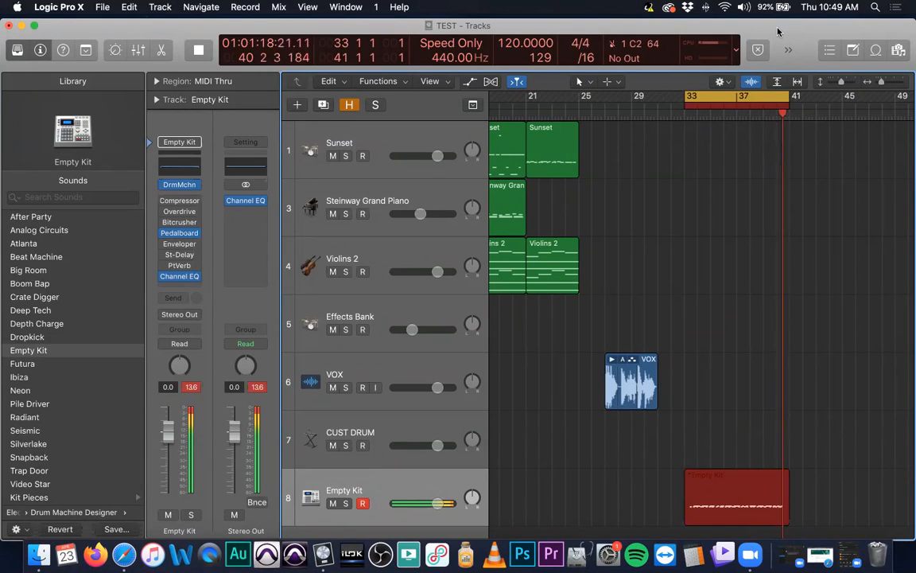
pyautogui.press('space')
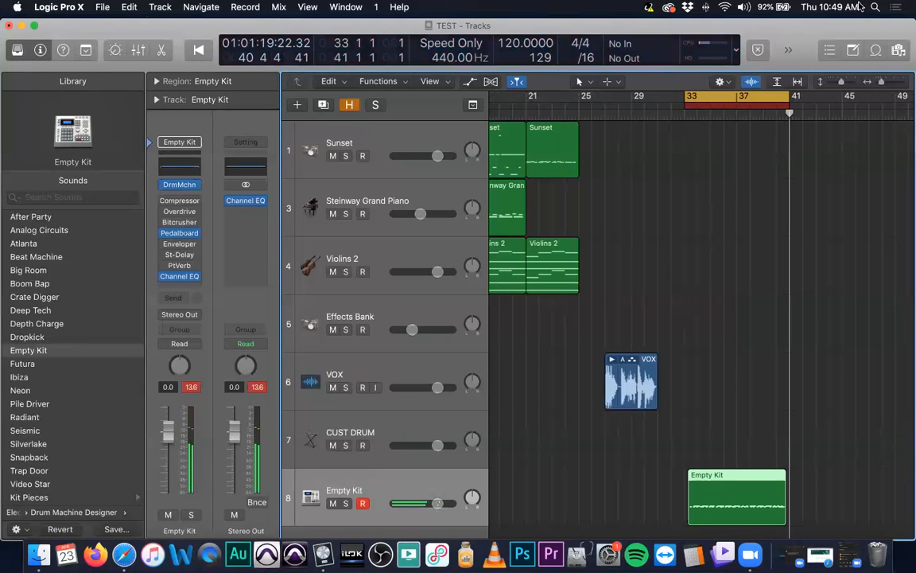
# Step: Open the recorded Empty Kit region in the Piano Roll and select all of its notes
pyautogui.scroll(1, 725, 374)
pyautogui.scroll(3, 725, 374)
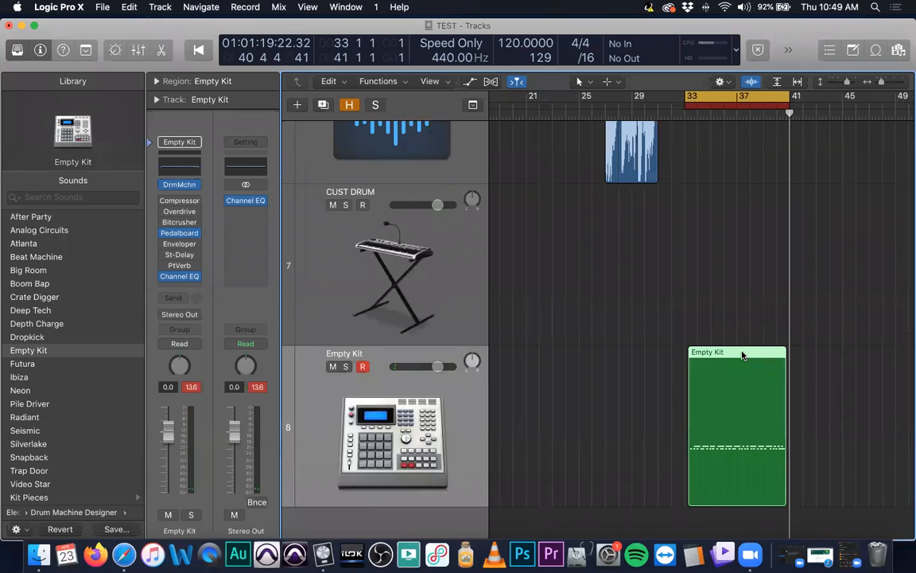
pyautogui.doubleClick(743, 355)
pyautogui.scroll(-1, 541, 420)
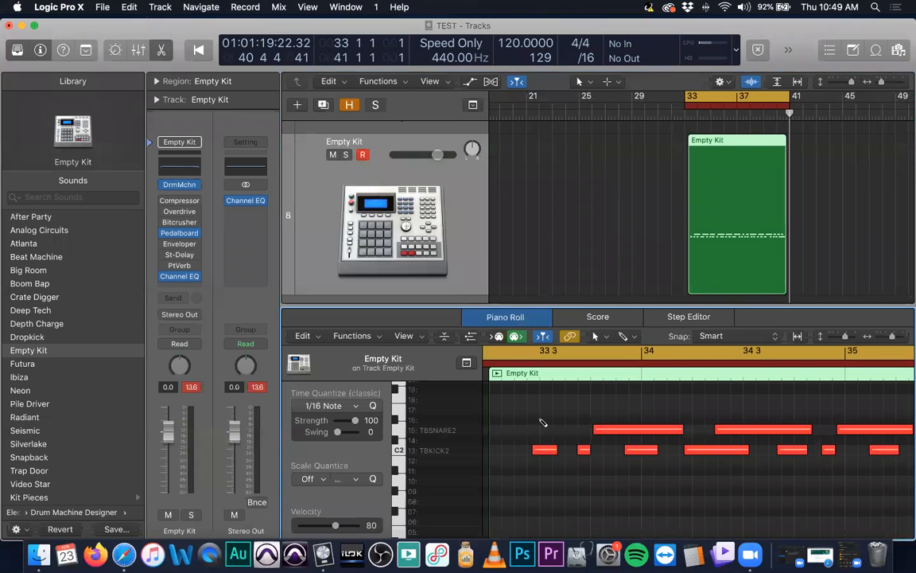
pyautogui.press('super+a')
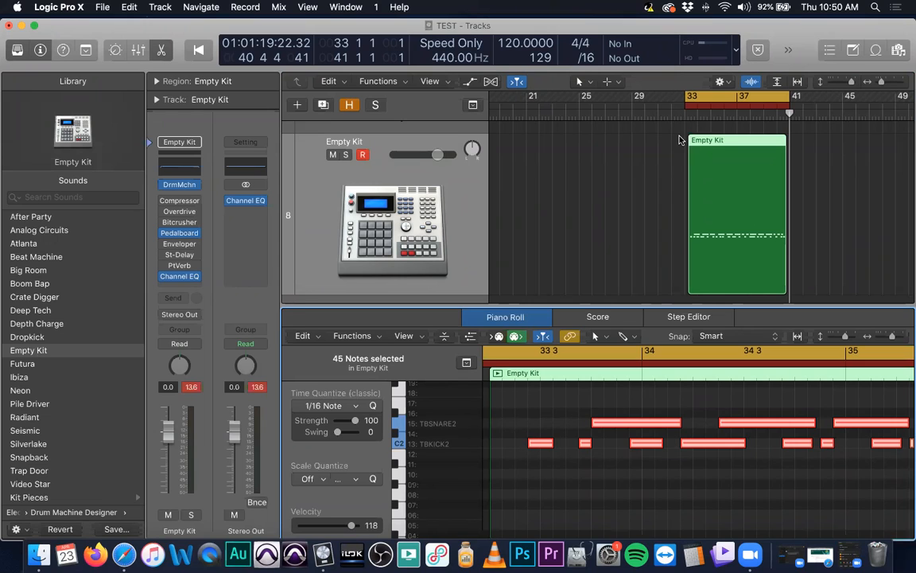
# Step: Play back the Empty Kit pattern, postpone the Trend Micro reminder, deselect the notes and stop playback
pyautogui.press('space')
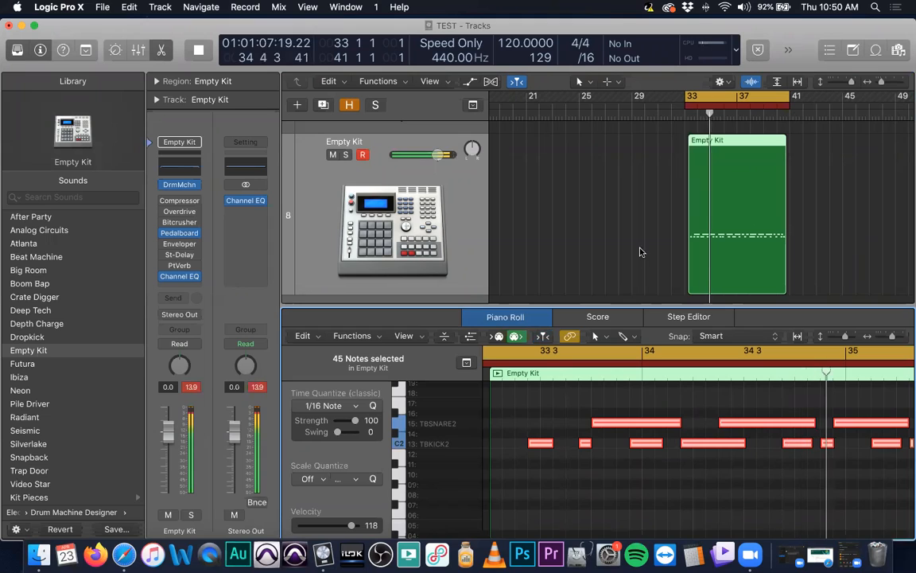
pyautogui.press('space')
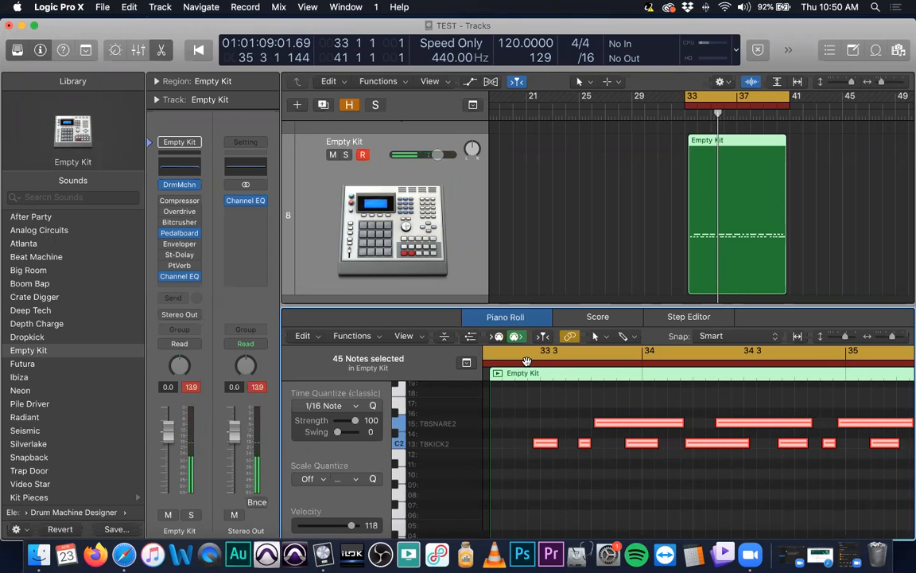
pyautogui.doubleClick(527, 362)
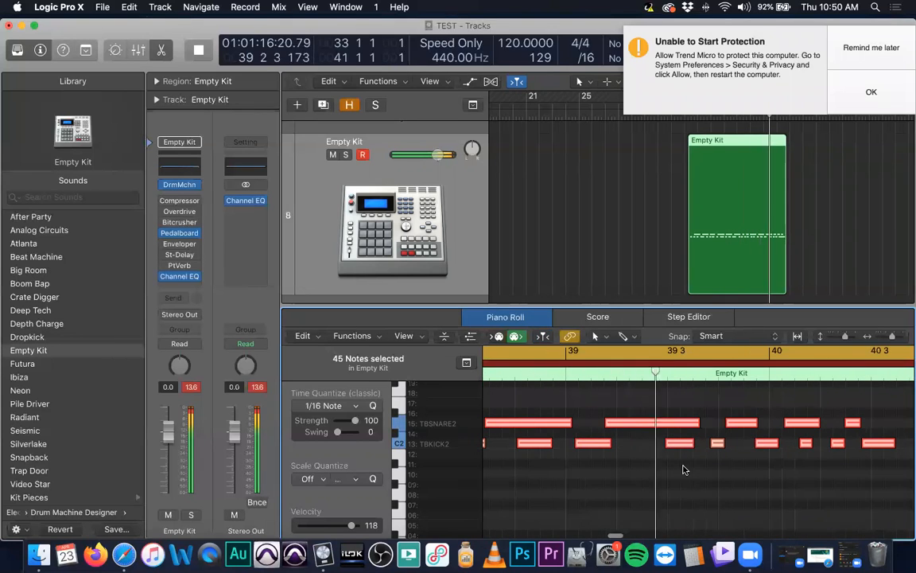
pyautogui.click(870, 47)
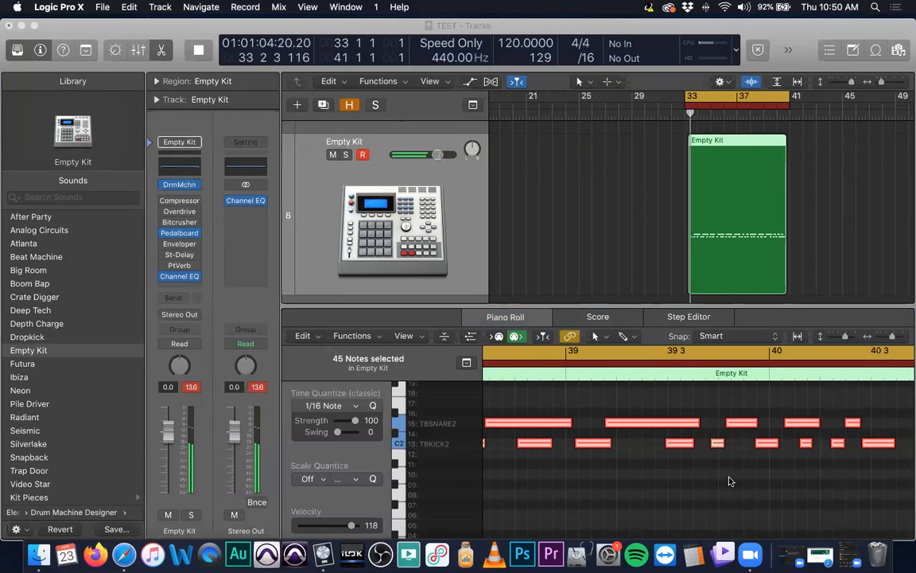
pyautogui.press('super+Left')
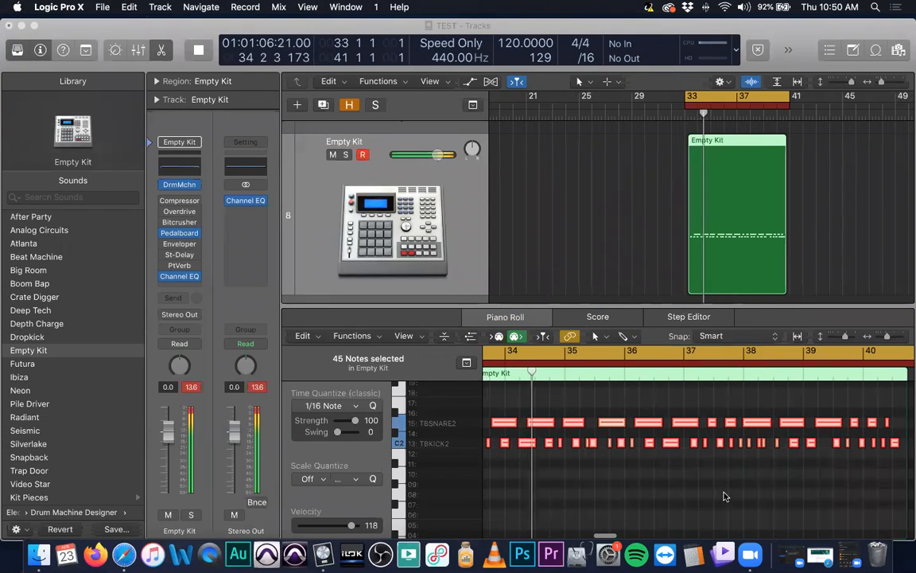
pyautogui.click(724, 495)
pyautogui.press('space')
# Step: Randomize the velocity of all notes in the Empty Kit region between 120 and 98 with the Random Velocity MIDI transform
pyautogui.hscroll(-5, 691, 447)
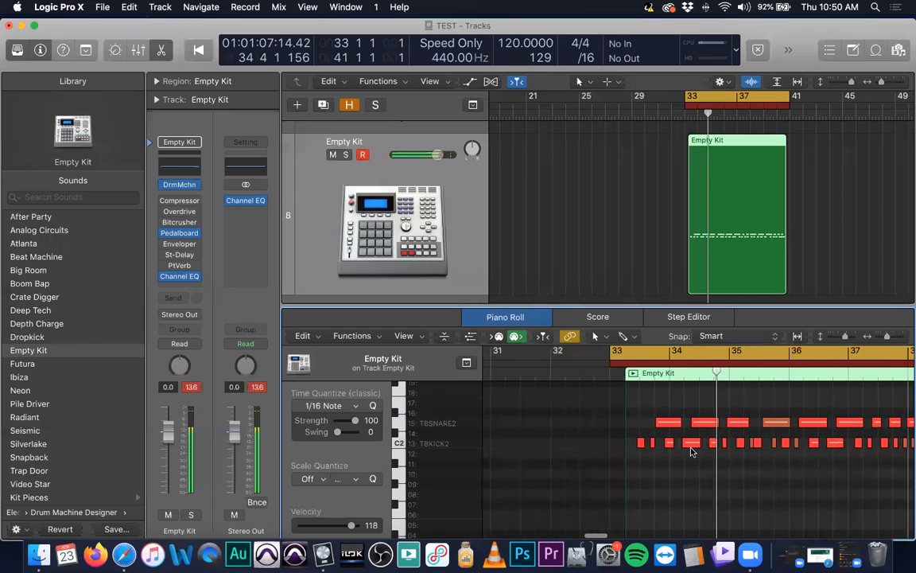
pyautogui.hscroll(1, 691, 451)
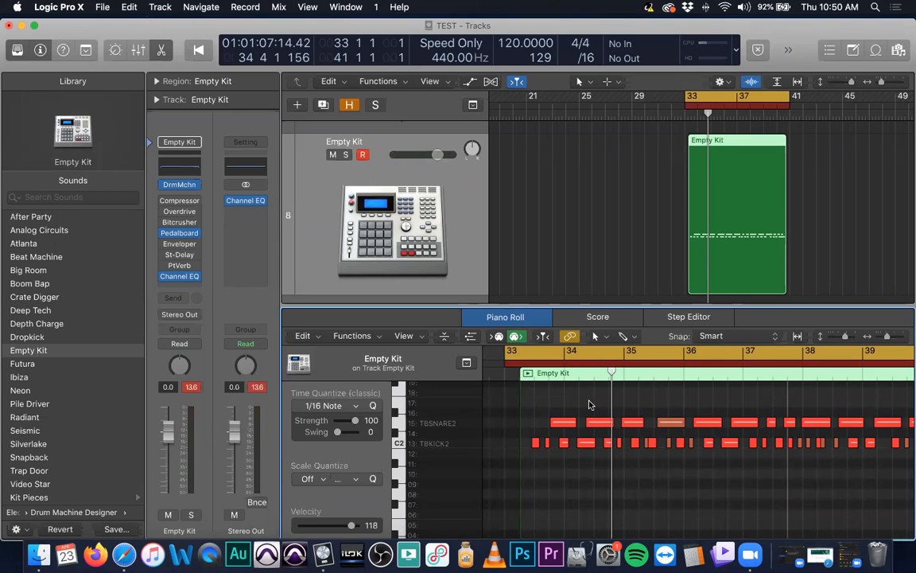
pyautogui.press('super+a')
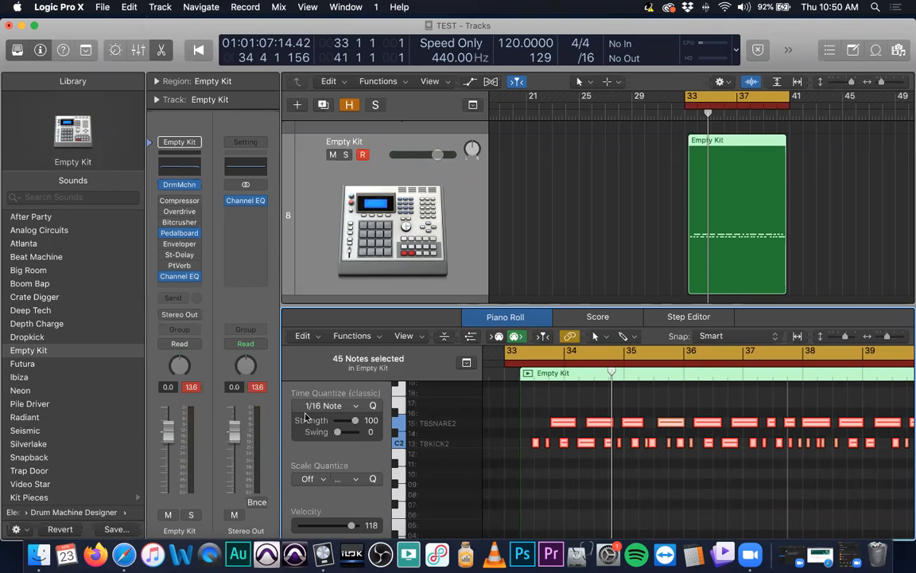
pyautogui.click(352, 335)
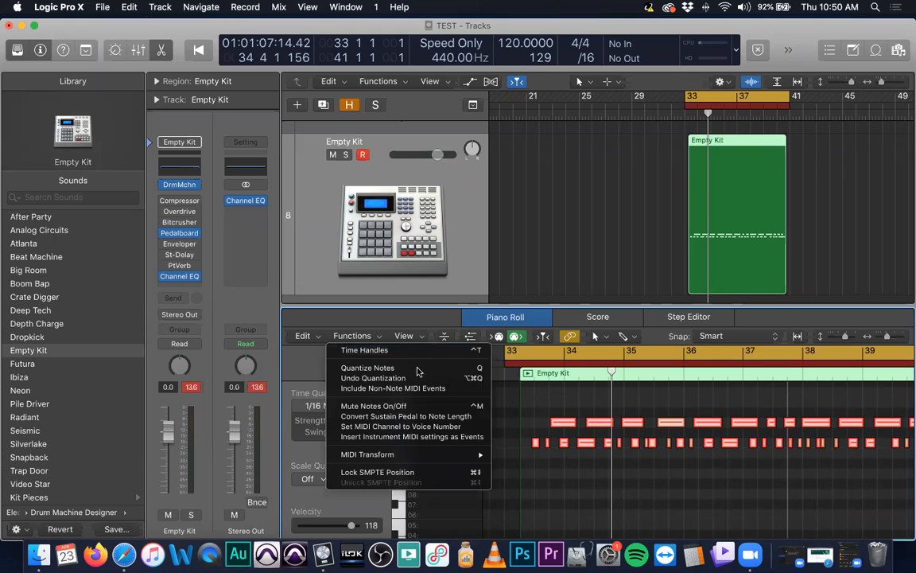
pyautogui.moveTo(432, 459)
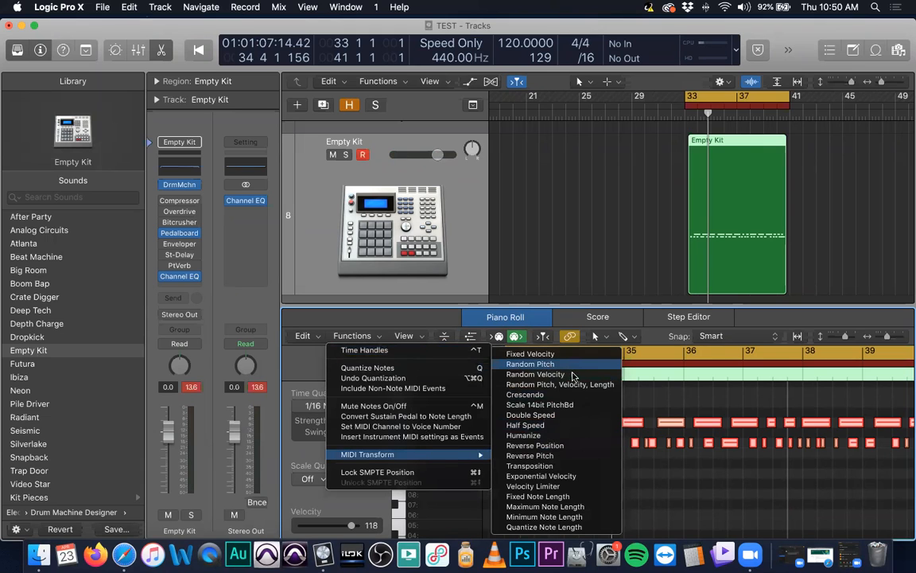
pyautogui.click(573, 375)
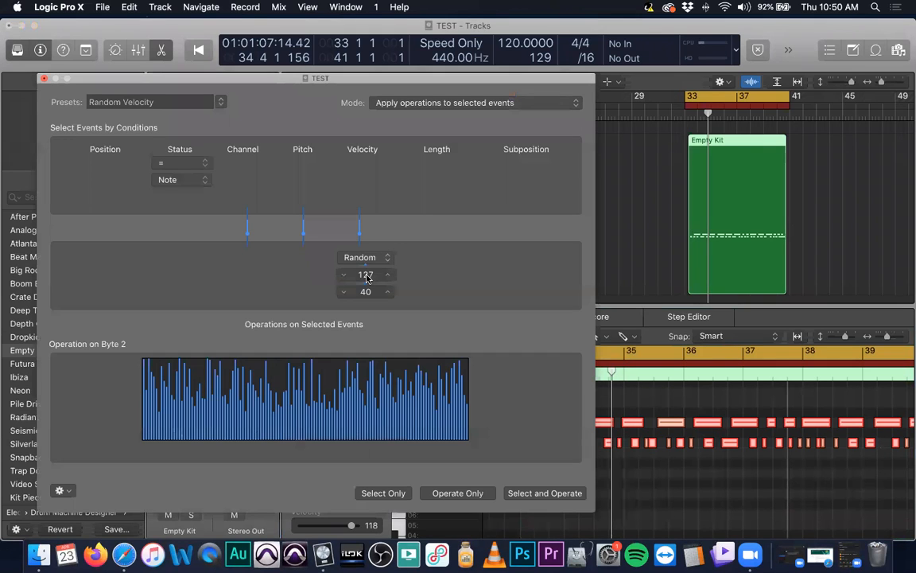
pyautogui.doubleClick(366, 274)
pyautogui.write('120')
pyautogui.doubleClick(366, 293)
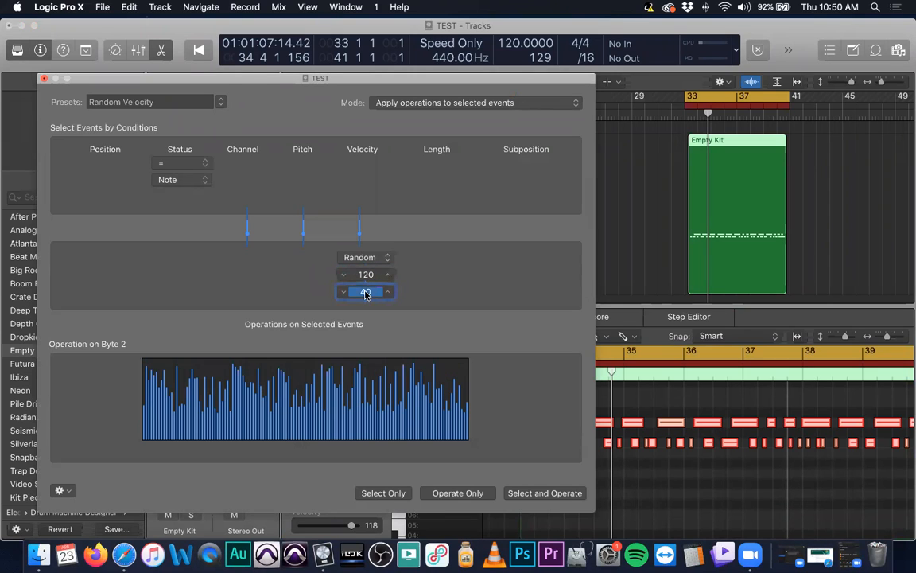
pyautogui.write('98')
pyautogui.click(544, 493)
pyautogui.click(44, 78)
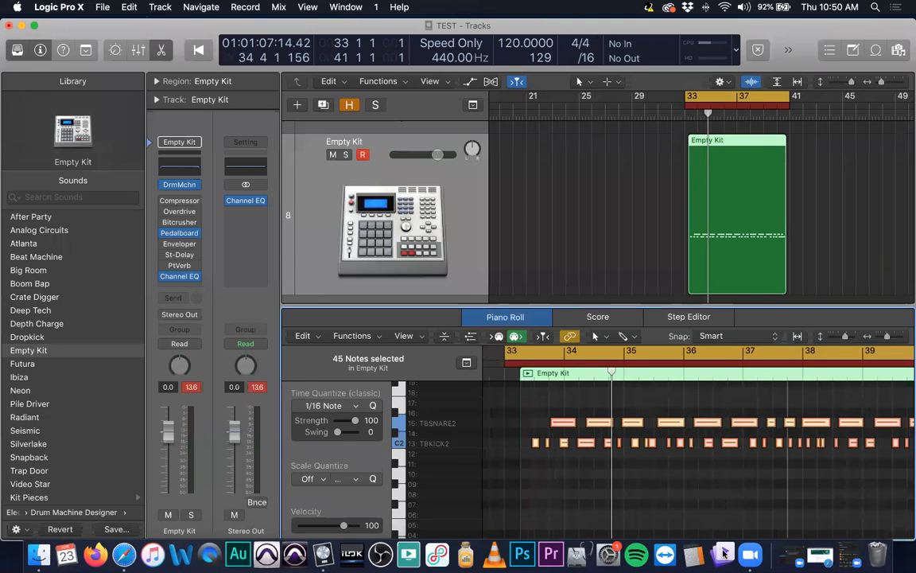
pyautogui.click(703, 430)
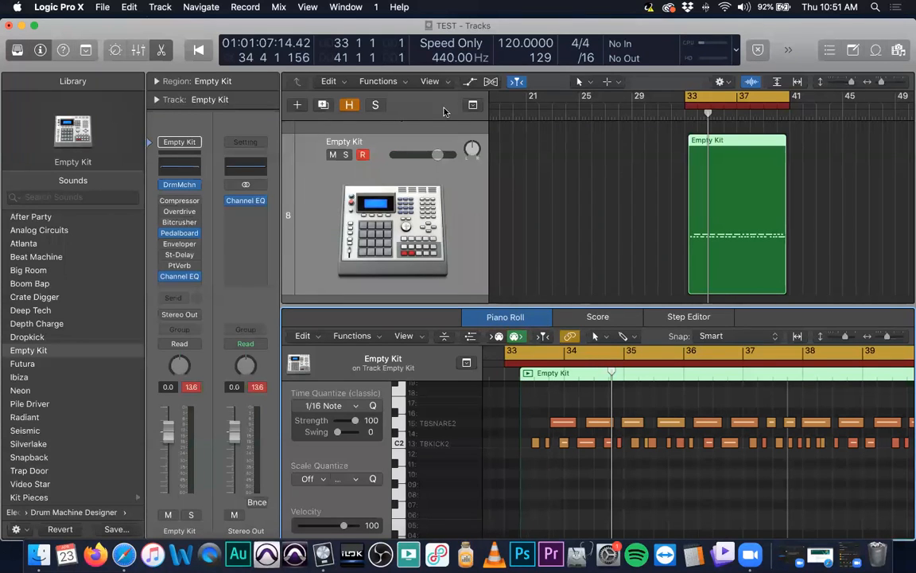
# Step: Play back the randomized pattern with the system volume raised, shrinking the Piano Roll to give the tracks more room
pyautogui.press('space')
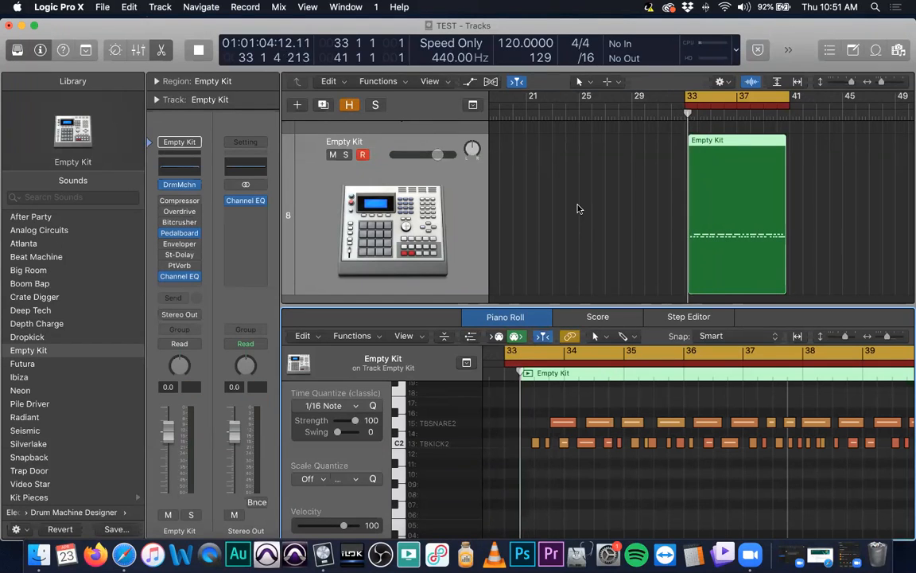
pyautogui.press('XF86AudioRaiseVolume')
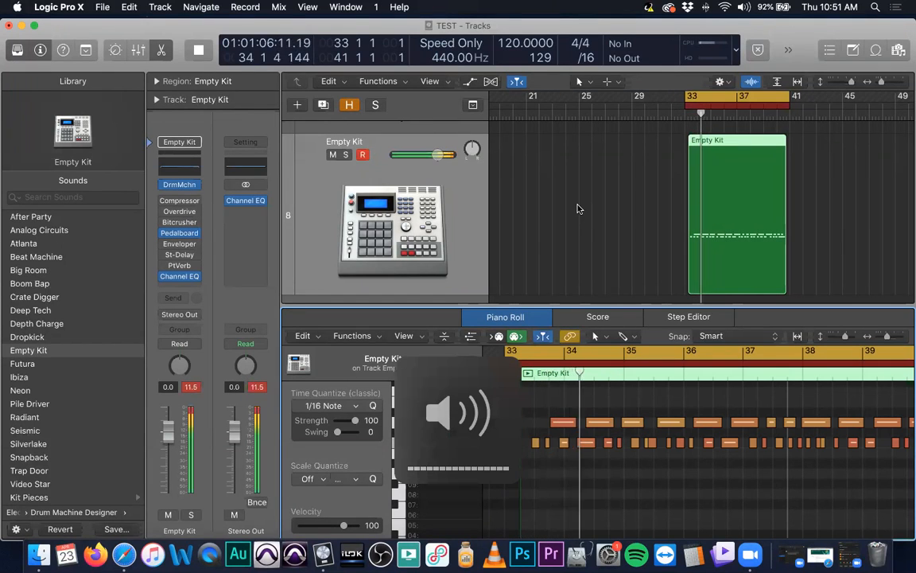
pyautogui.moveTo(613, 304); pyautogui.dragTo(613, 439)
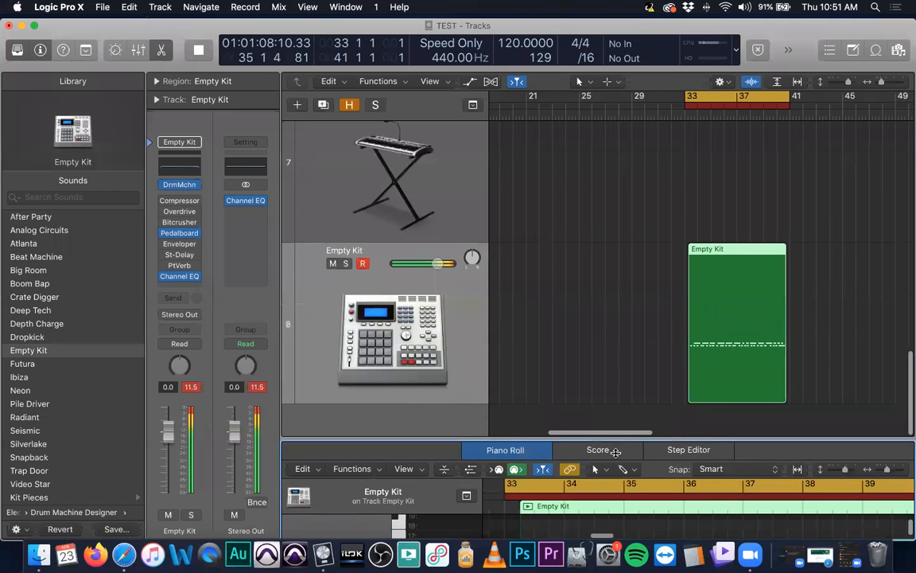
pyautogui.scroll(4, 611, 296)
pyautogui.press('space')
# Step: Select the CUST DRUM track and audition its sampler sounds with the track heights reduced
pyautogui.click(327, 168)
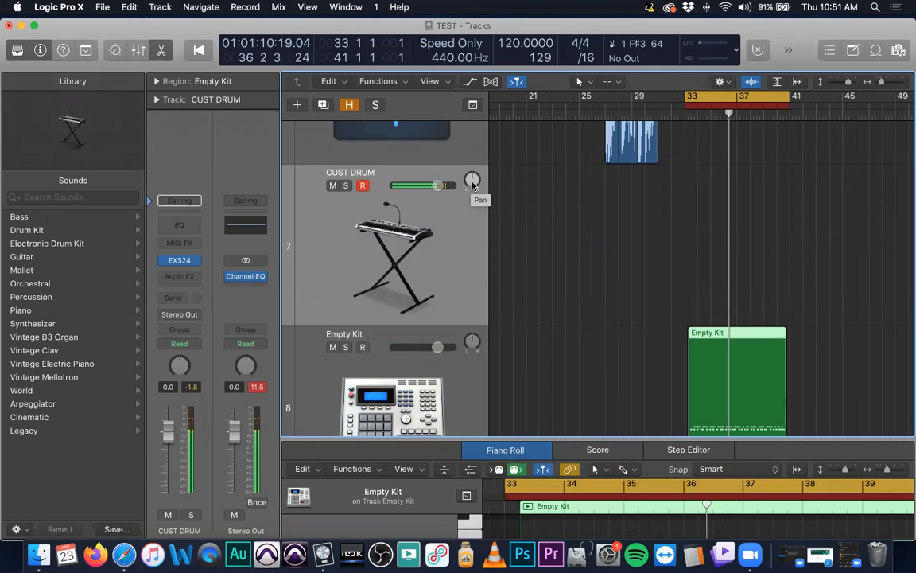
pyautogui.scroll(-1, 608, 260)
pyautogui.scroll(-2, 608, 260)
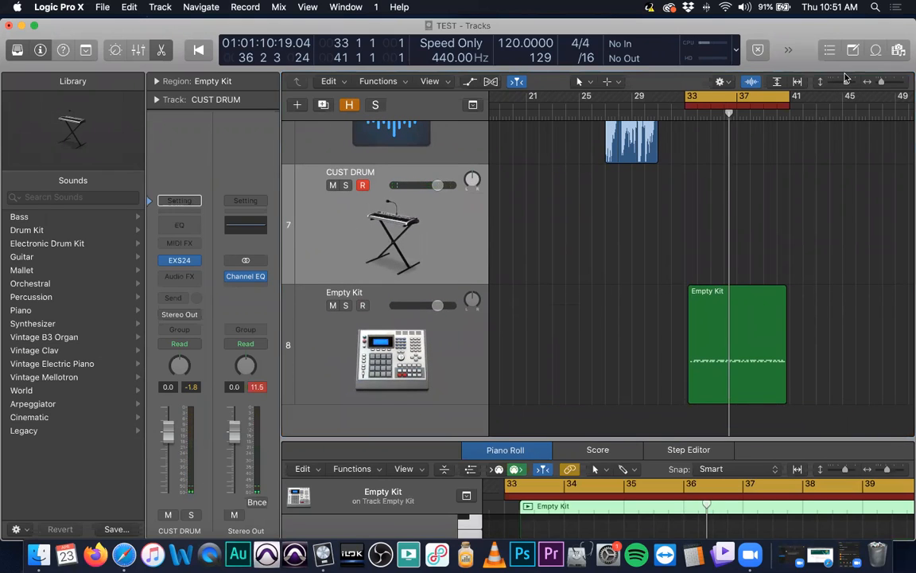
pyautogui.hscroll(5, 593, 206)
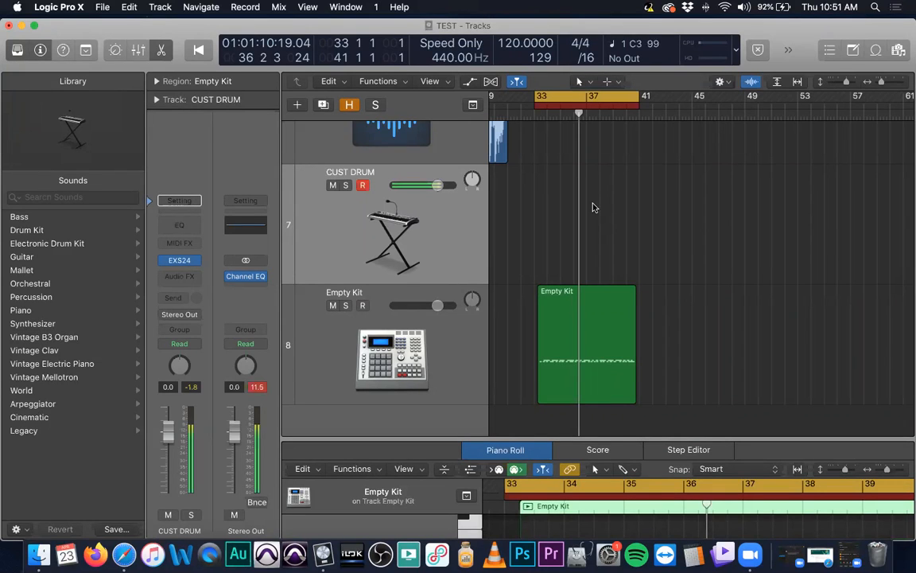
pyautogui.press('XF86AudioRaiseVolume')
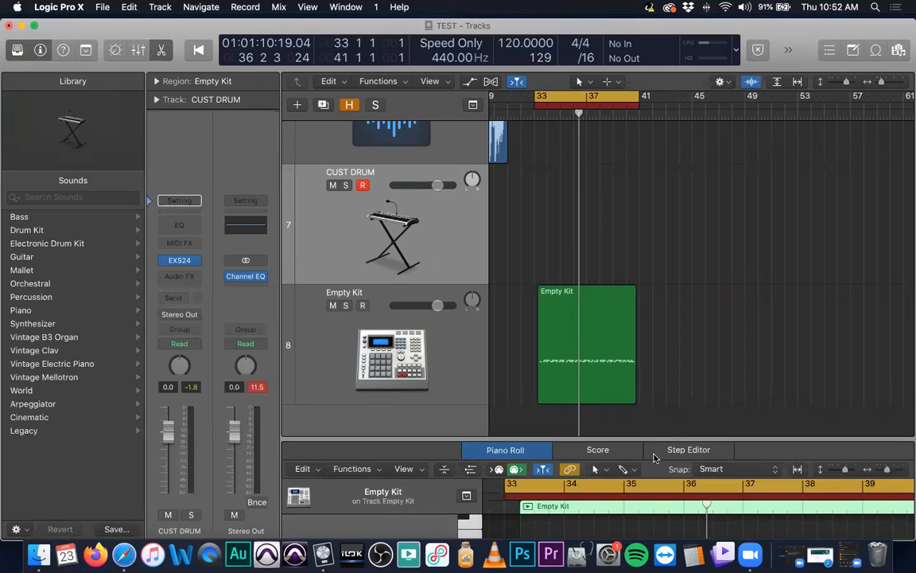
# Step: Enlarge the Piano Roll and restore the Empty Kit region's notes in it with their randomized velocities
pyautogui.click(640, 438)
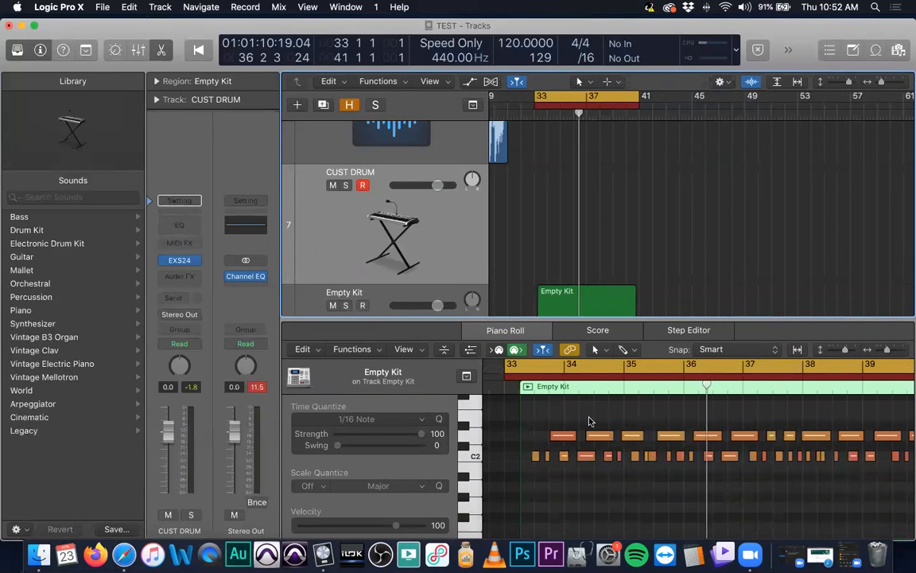
pyautogui.click(543, 414)
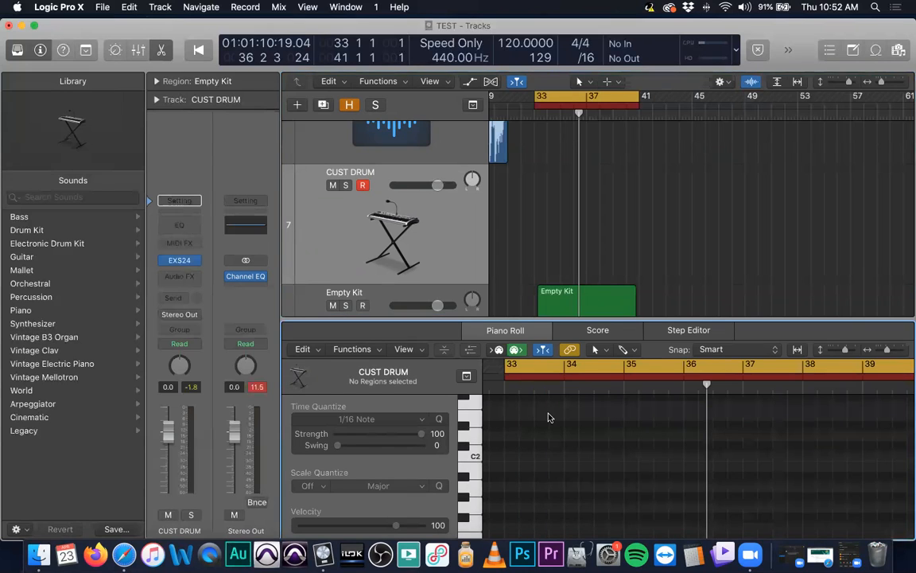
pyautogui.press('Down')
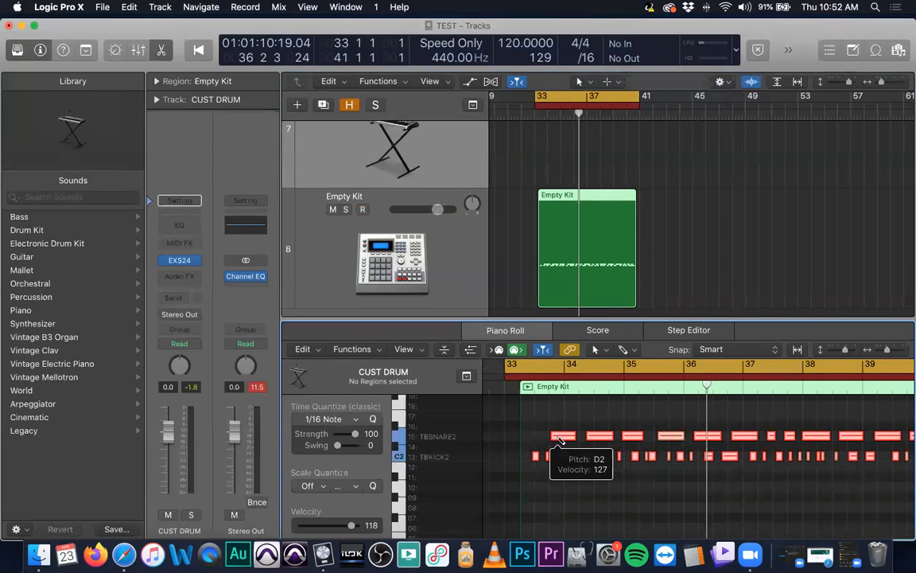
pyautogui.click(521, 413)
pyautogui.press('t')
pyautogui.press('Escape')
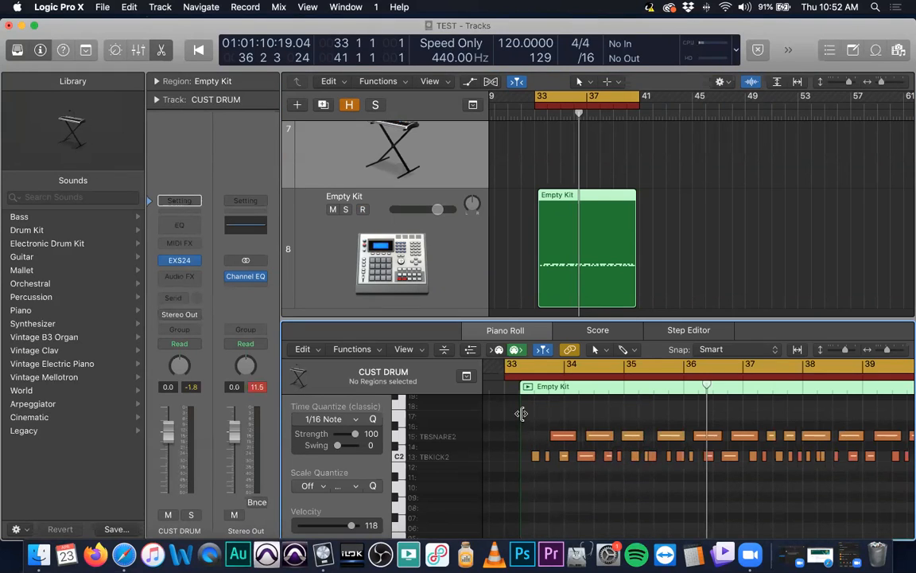
# Step: Move all Empty Kit notes earlier toward the start of bar 33 and extend the region's start to bar 33
pyautogui.press('super+a')
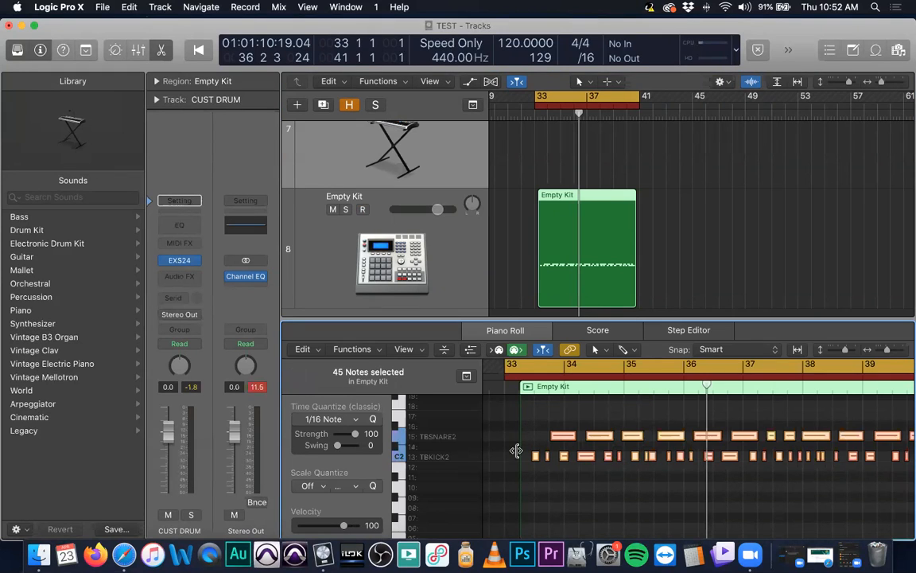
pyautogui.press('super+Right')
pyautogui.hscroll(-5, 580, 433)
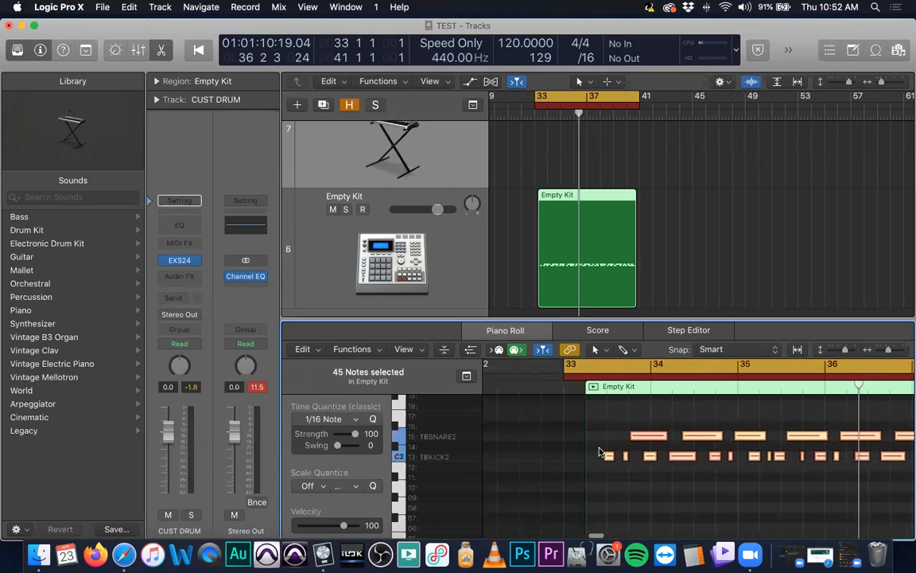
pyautogui.moveTo(621, 457); pyautogui.dragTo(590, 458)
pyautogui.moveTo(604, 400); pyautogui.dragTo(586, 399)
pyautogui.scroll(6, 606, 451)
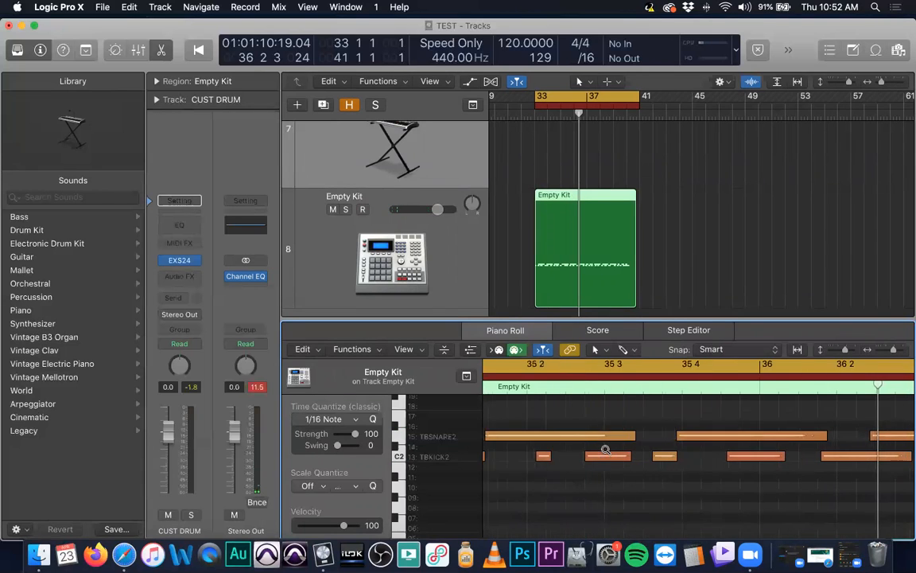
# Step: Select all notes in the Empty Kit region and move them slightly earlier so the first kick starts on bar 33
pyautogui.hscroll(2, 610, 451)
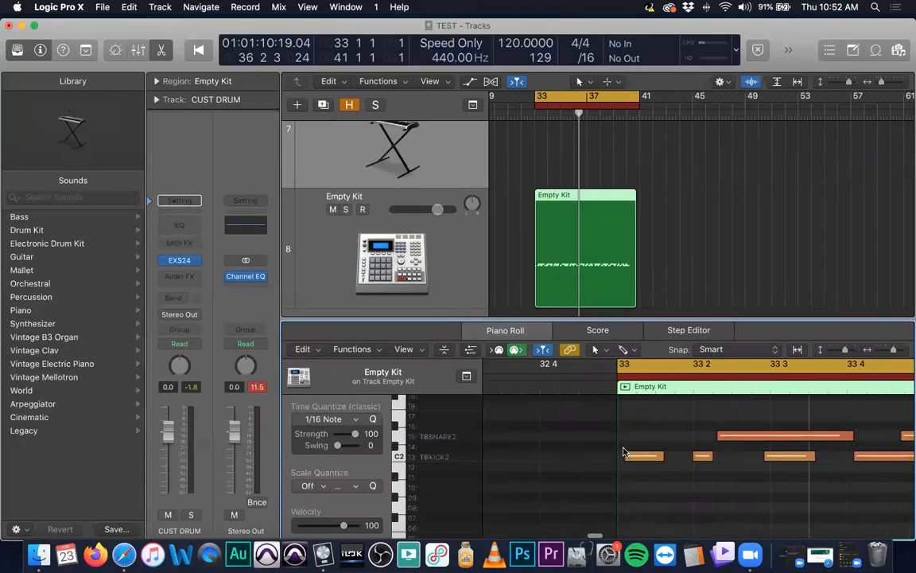
pyautogui.press('super+a')
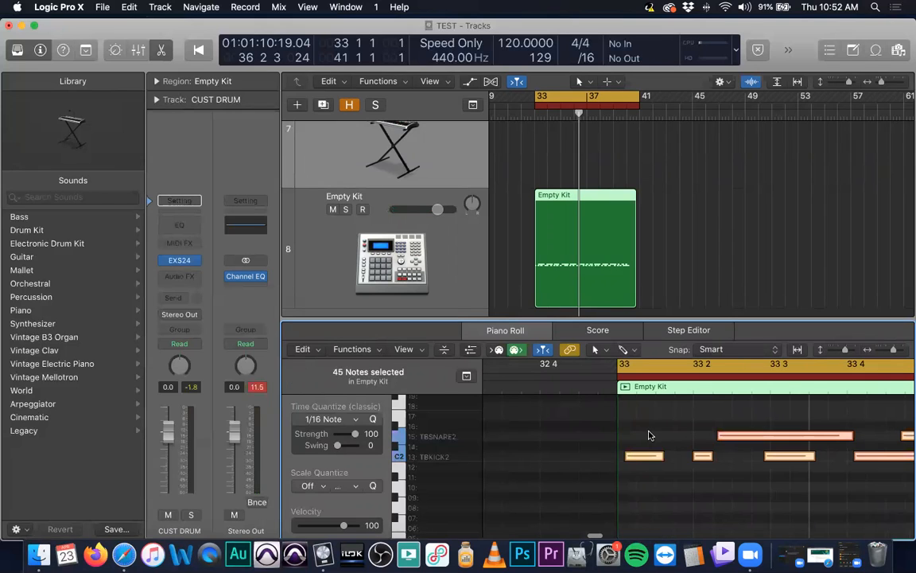
pyautogui.scroll(3, 636, 513)
pyautogui.moveTo(745, 456); pyautogui.dragTo(732, 456)
pyautogui.scroll(-5, 788, 432)
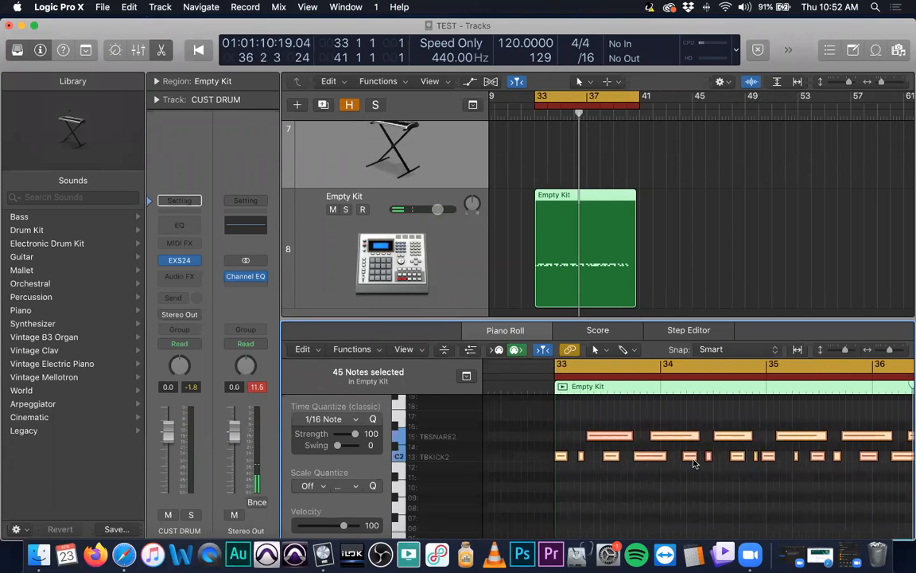
# Step: Quantize all selected notes to 1/32 Note and play back the pattern with the system volume raised
pyautogui.click(350, 419)
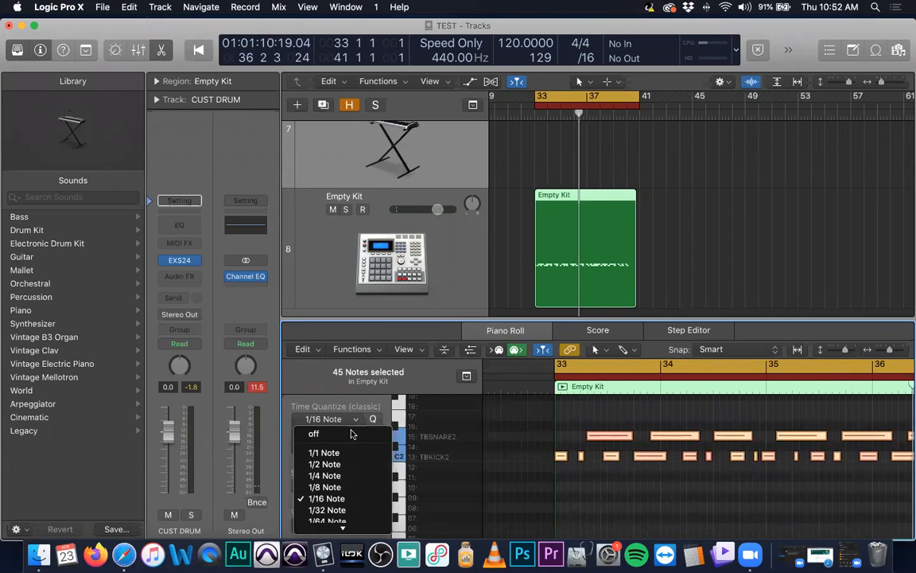
pyautogui.click(327, 510)
pyautogui.hscroll(3, 475, 449)
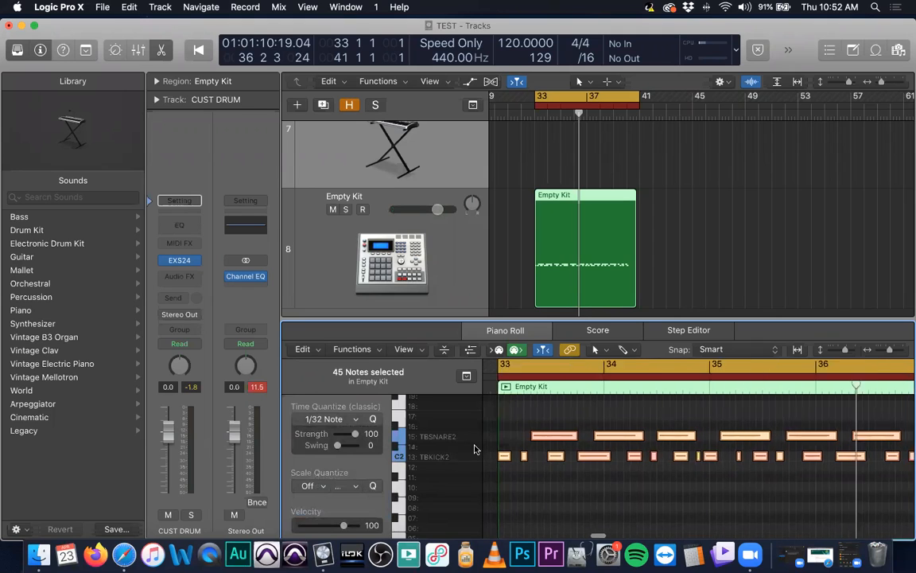
pyautogui.hscroll(-2, 475, 449)
pyautogui.scroll(-3, 522, 446)
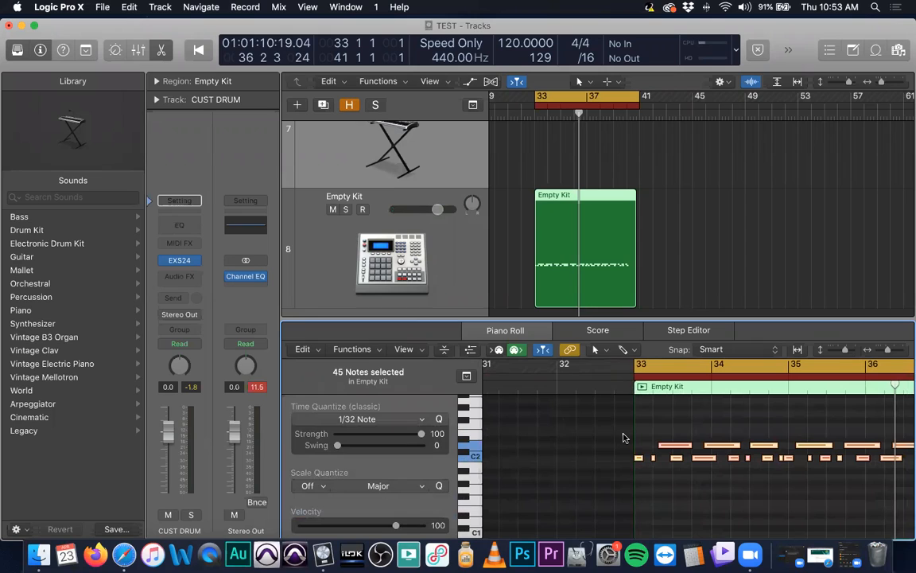
pyautogui.press('space')
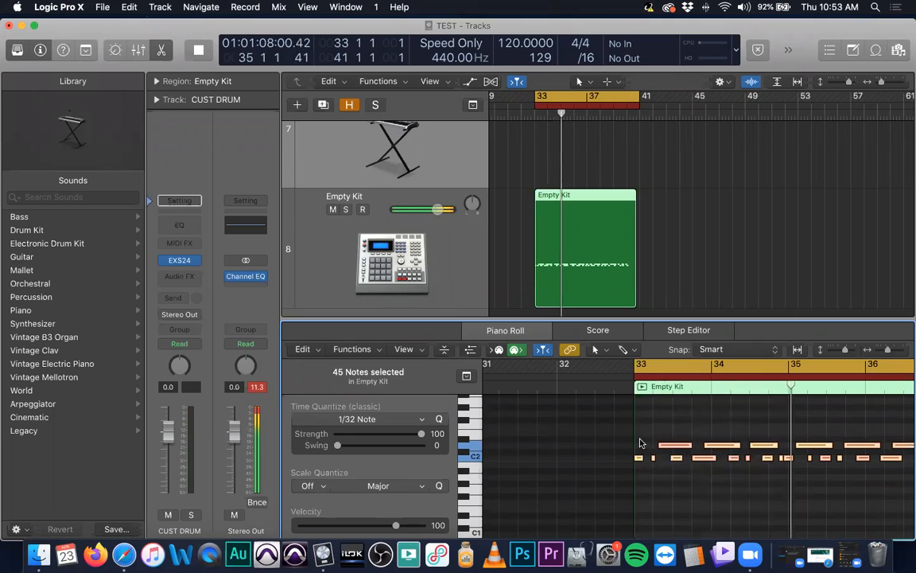
pyautogui.press('XF86AudioRaiseVolume')
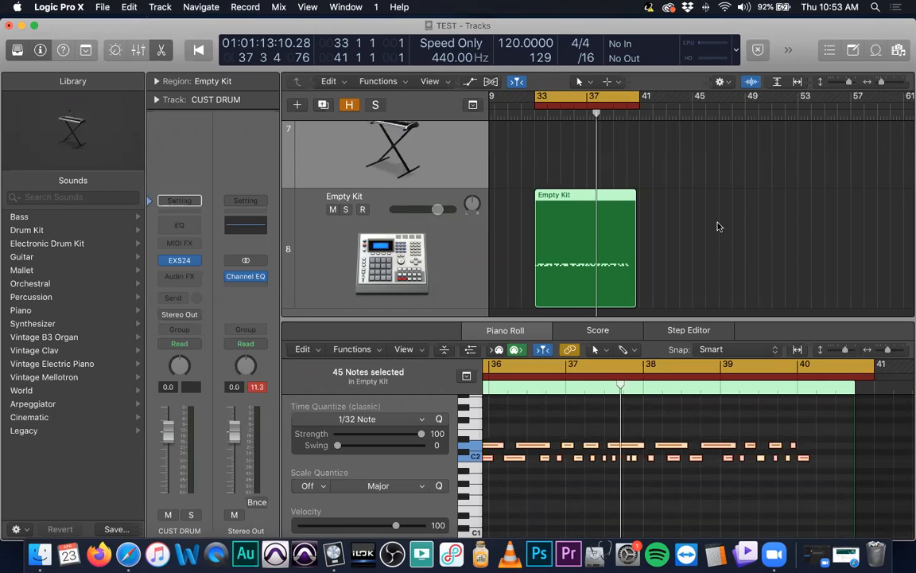
# Step: Select the Empty Kit track and reduce the track heights to see more of the arrangement
pyautogui.click(451, 242)
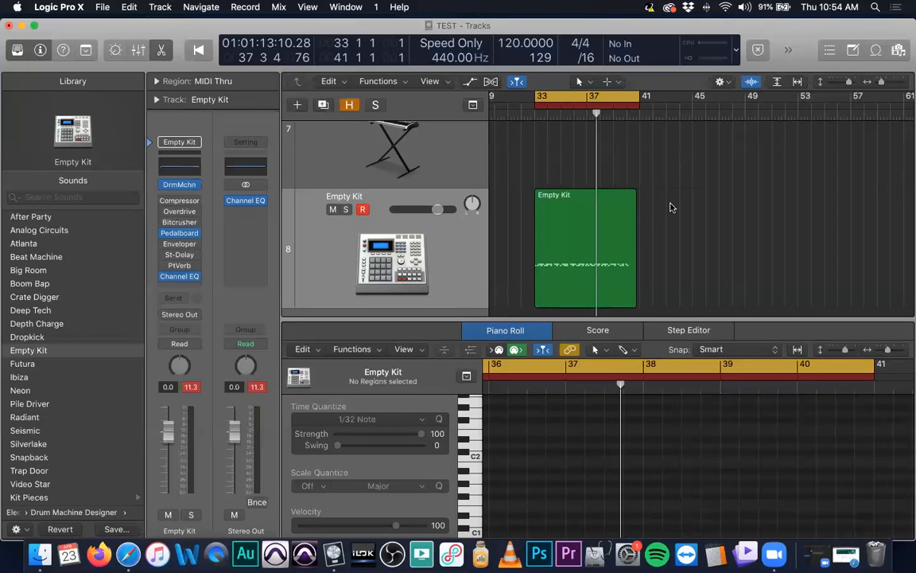
pyautogui.press('super+Up')
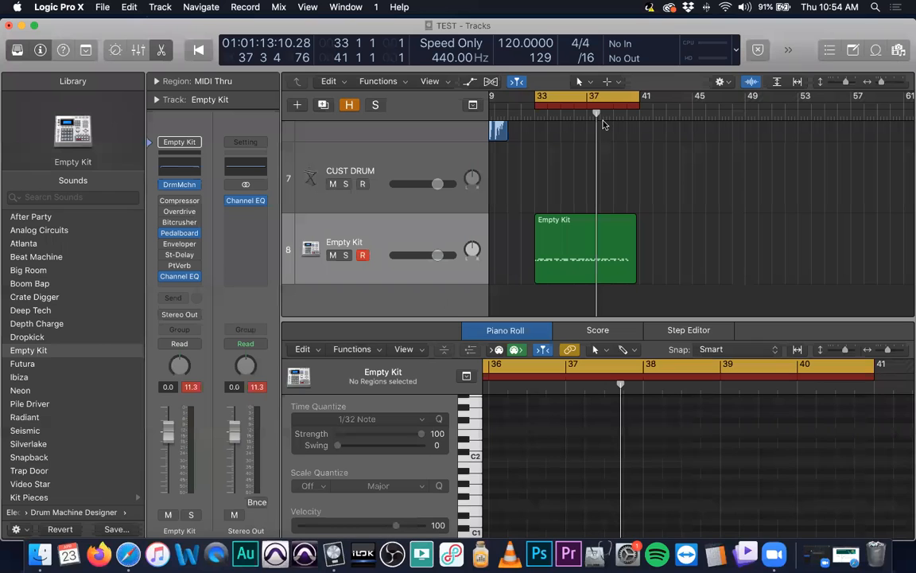
pyautogui.moveTo(743, 34); pyautogui.dragTo(742, 31)
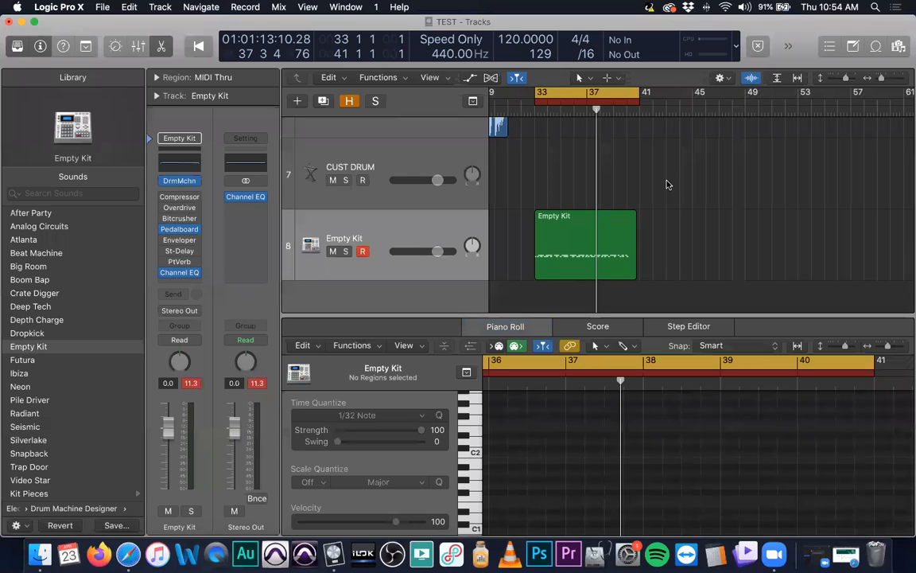
pyautogui.click(426, 216)
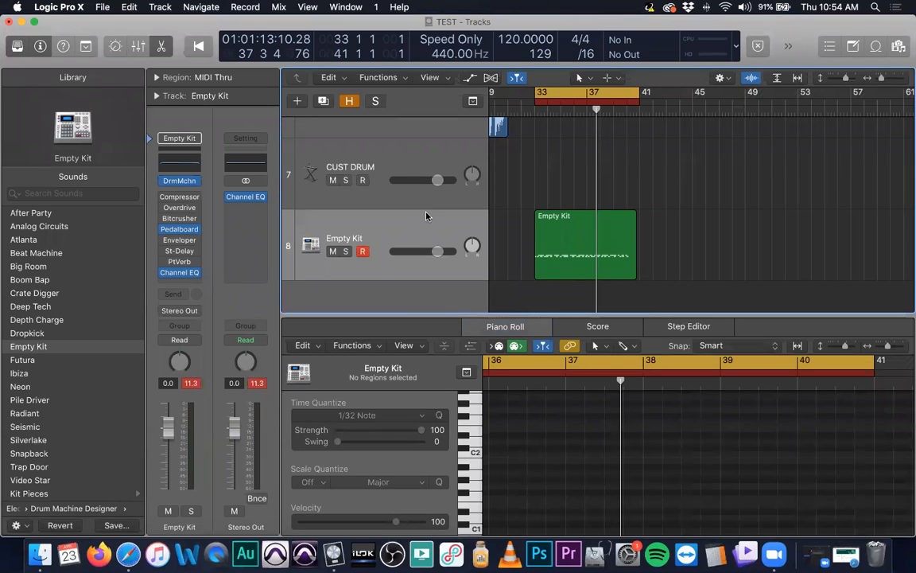
# Step: Create one new software instrument track with an Empty Channel Strip, output 1 + 2
pyautogui.press('super+alt+n')
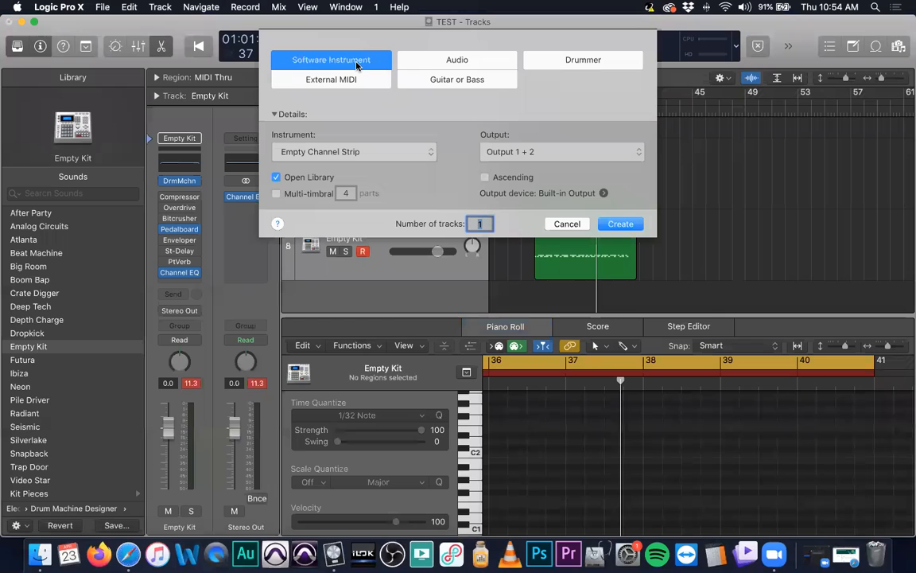
pyautogui.click(369, 150)
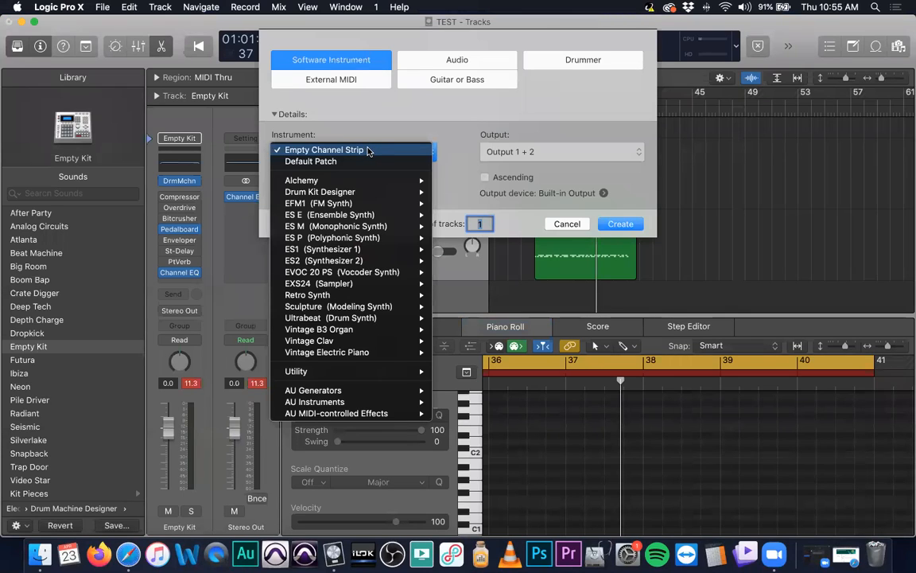
pyautogui.moveTo(362, 228)
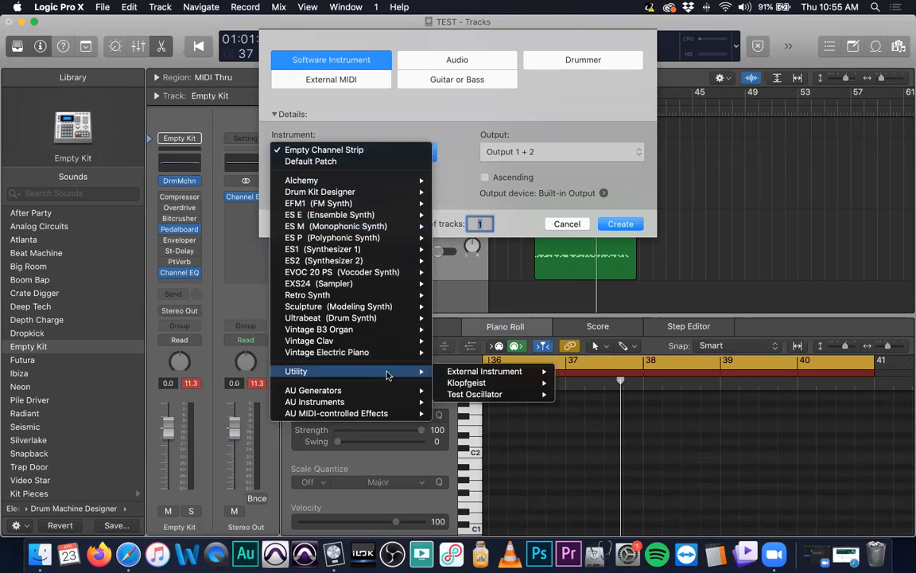
pyautogui.moveTo(405, 413)
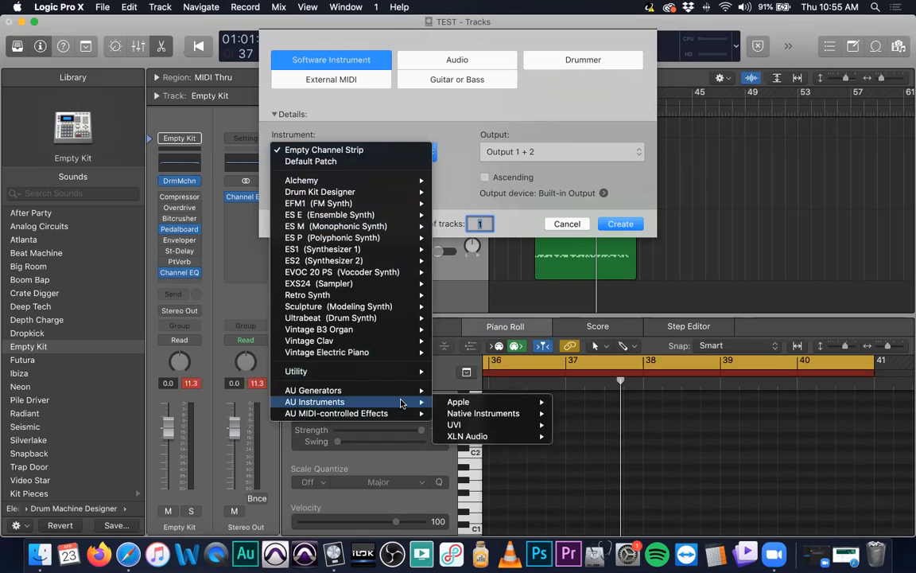
pyautogui.click(341, 151)
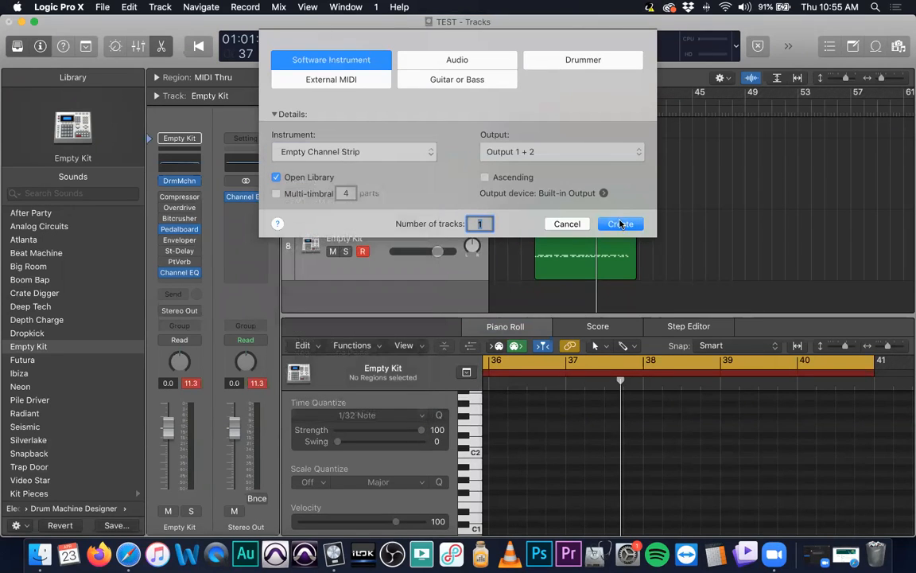
pyautogui.press('Return')
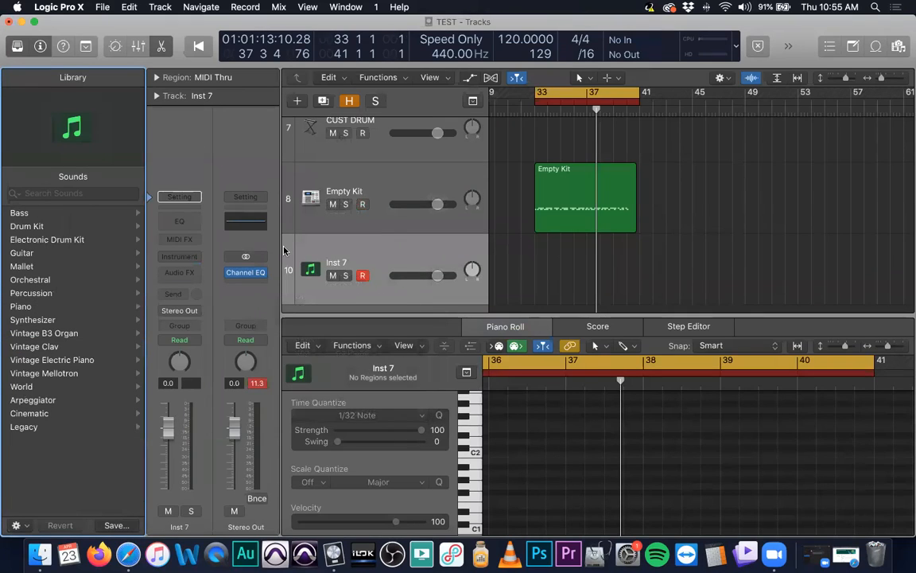
# Step: Load Drum Machine Designer as the instrument on the new track
pyautogui.click(191, 259)
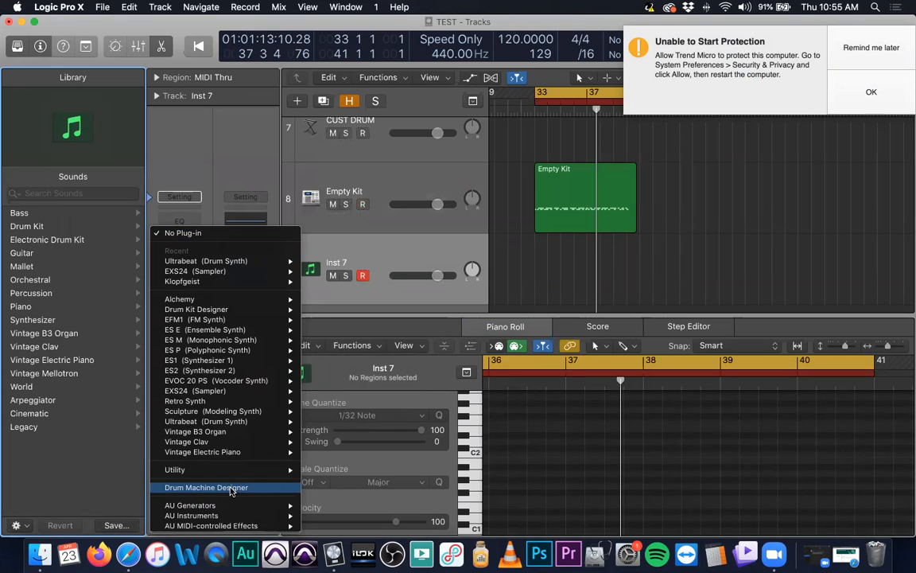
pyautogui.click(233, 489)
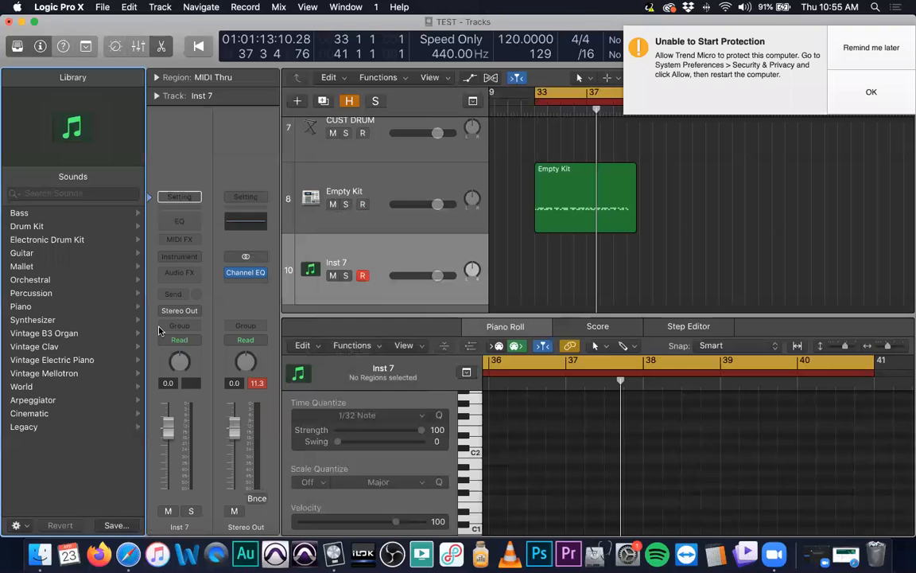
pyautogui.click(179, 256)
pyautogui.click(216, 506)
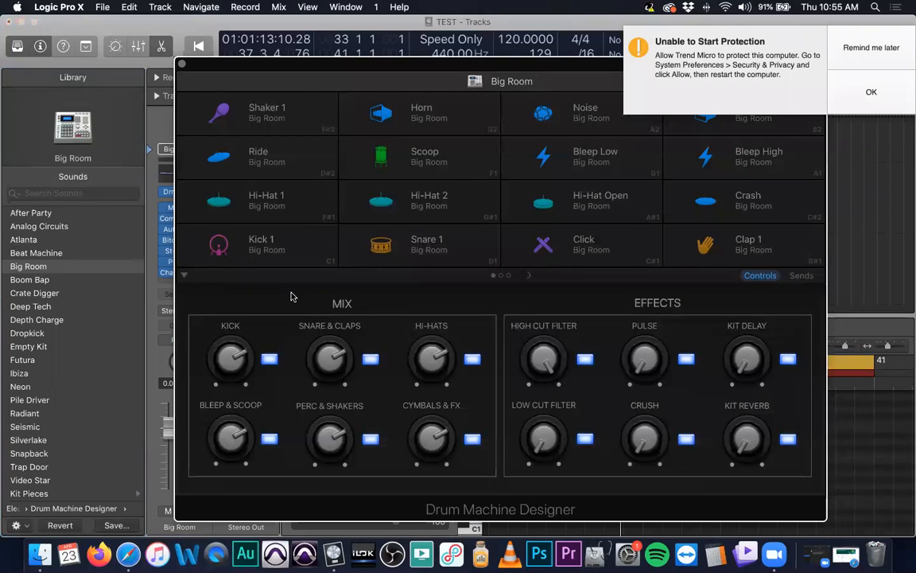
# Step: Audition the Trap Door kit with the system volume raised and replace it with the Empty Kit patch
pyautogui.click(29, 467)
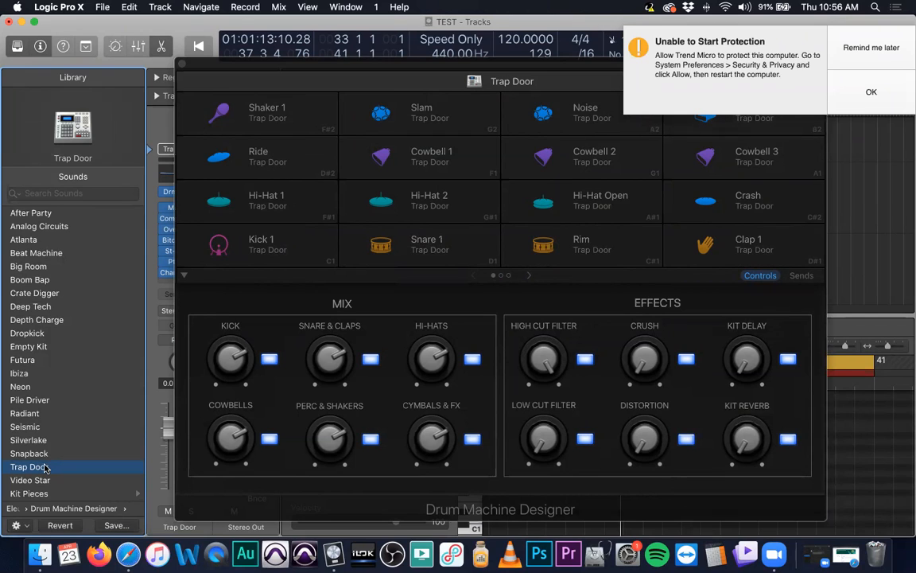
pyautogui.press('XF86AudioRaiseVolume')
pyautogui.press('XF86AudioRaiseVolume')
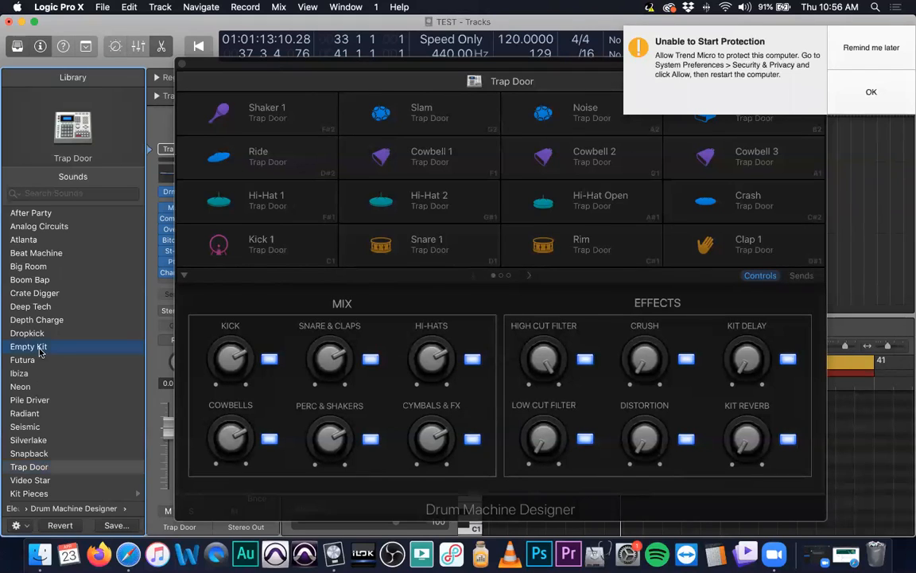
pyautogui.click(50, 348)
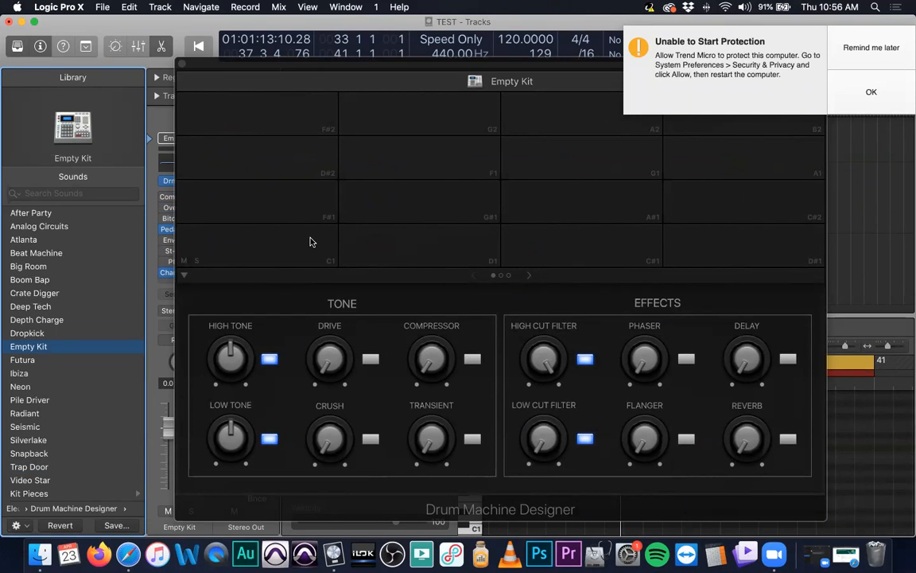
# Step: Switch to Finder, open the SAMPS folder inside TEST on the Desktop, and try to load a sample from it onto the C1 pad
pyautogui.press('super+Tab')
pyautogui.press('super+n')
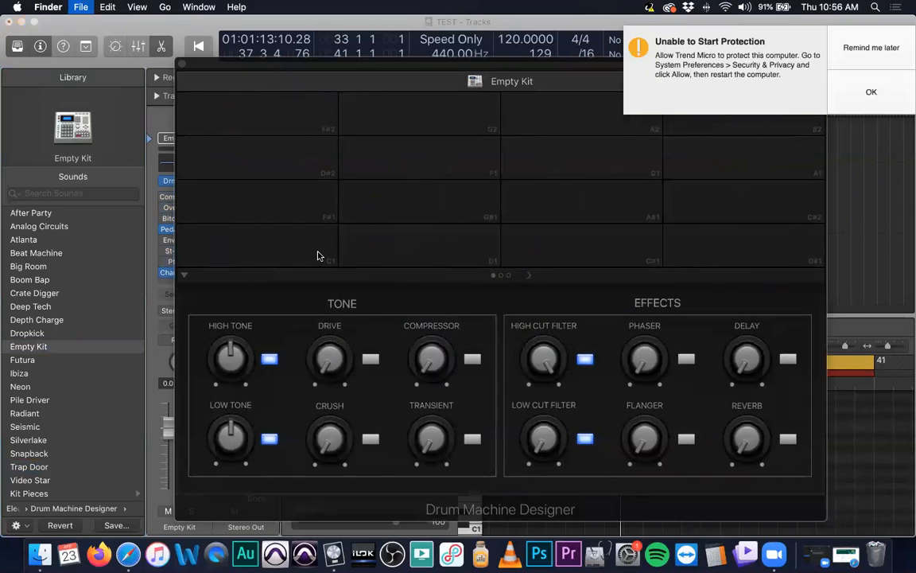
pyautogui.click(213, 272)
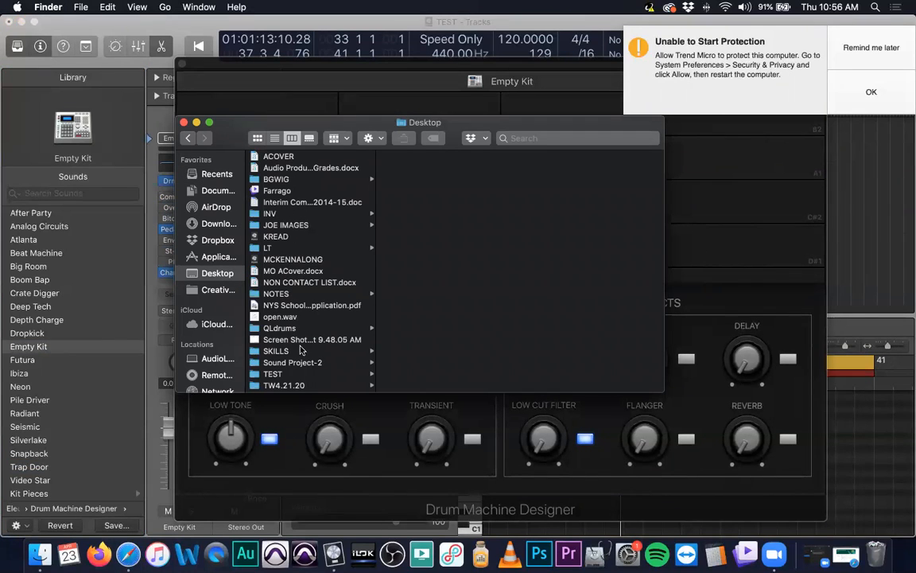
pyautogui.scroll(-1, 306, 374)
pyautogui.click(306, 368)
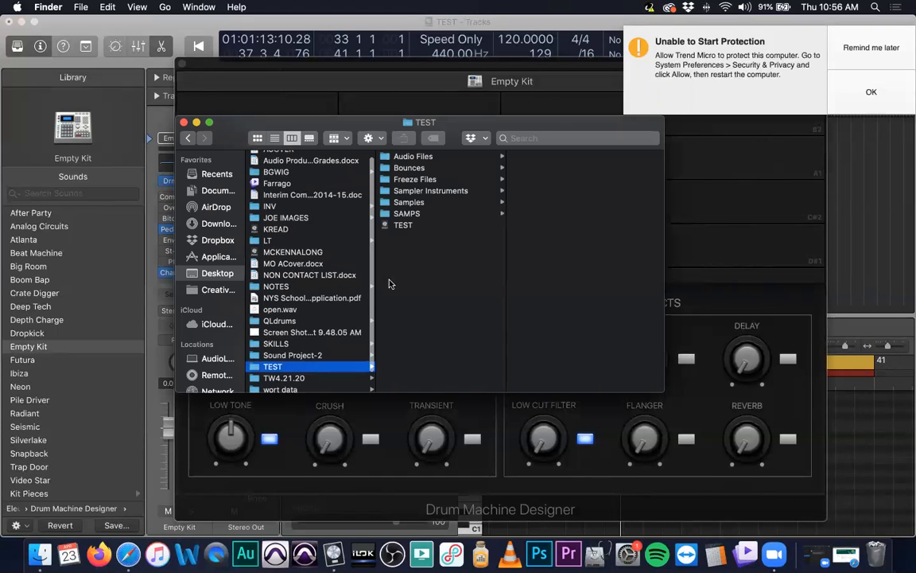
pyautogui.click(444, 213)
pyautogui.moveTo(475, 133); pyautogui.dragTo(454, 333)
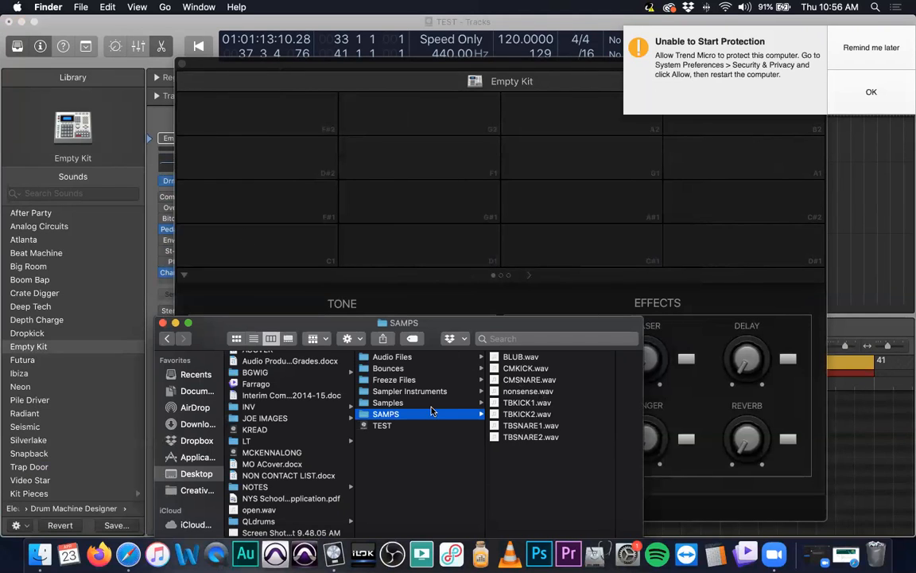
pyautogui.moveTo(534, 420); pyautogui.dragTo(290, 257)
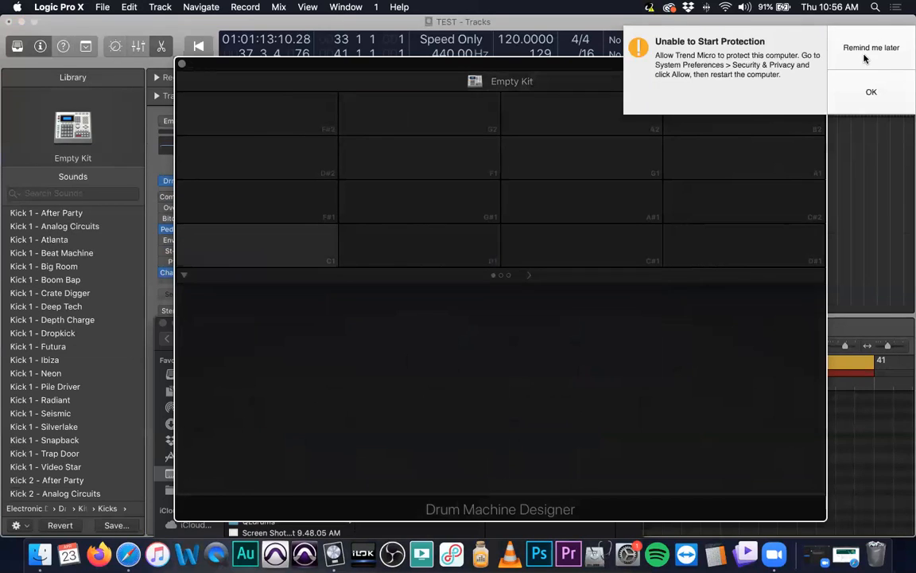
# Step: Close the Drum Machine Designer window and postpone the Trend Micro protection alert
pyautogui.click(181, 64)
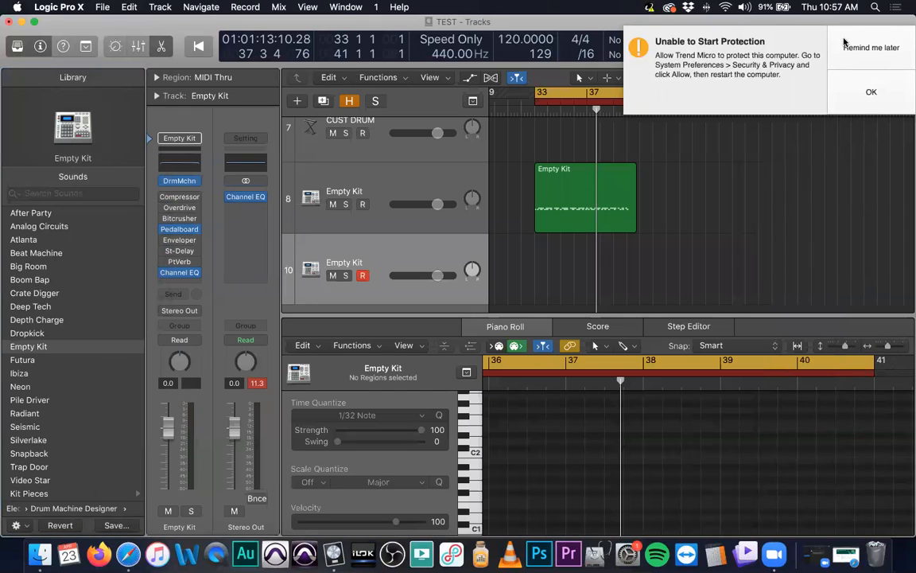
pyautogui.click(891, 49)
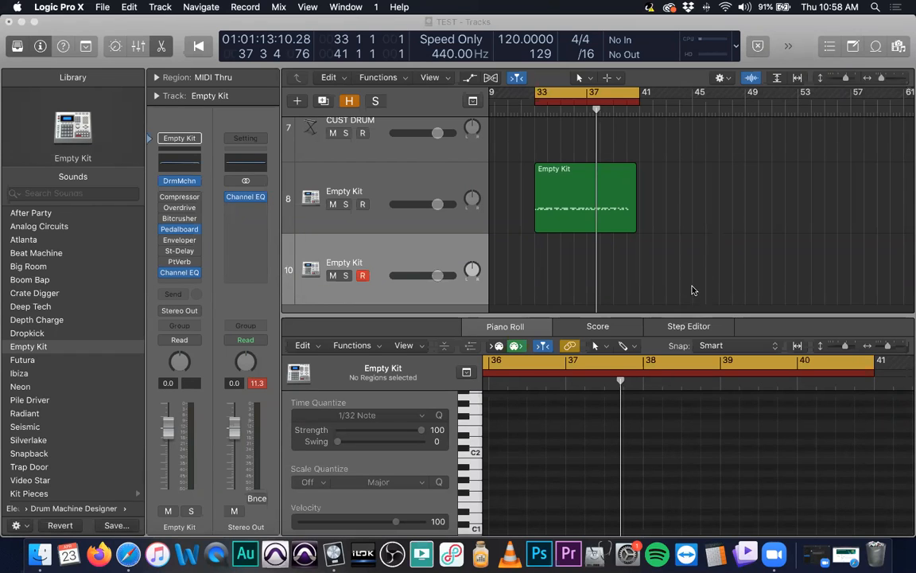
# Step: Select the VOX track, expand its take folder and hide the Library
pyautogui.scroll(10, 728, 235)
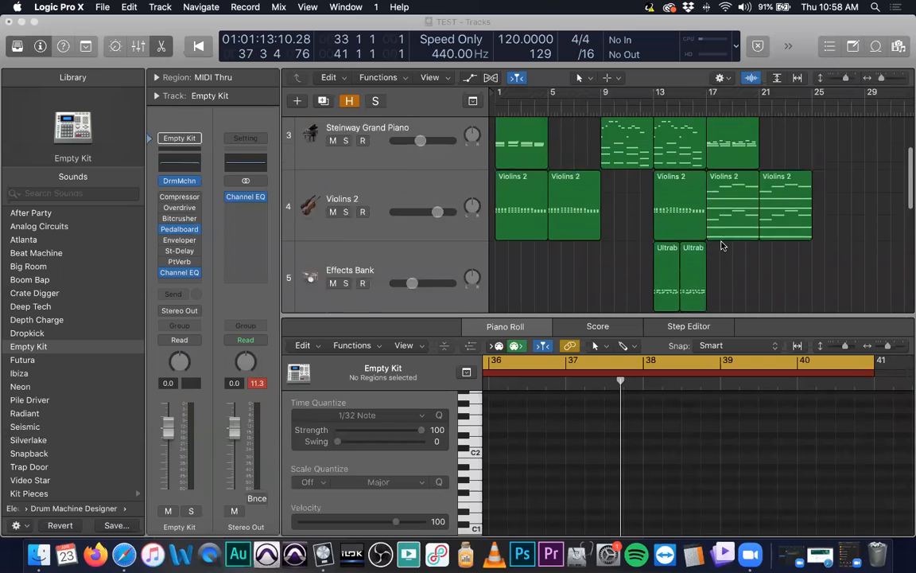
pyautogui.scroll(-5, 724, 242)
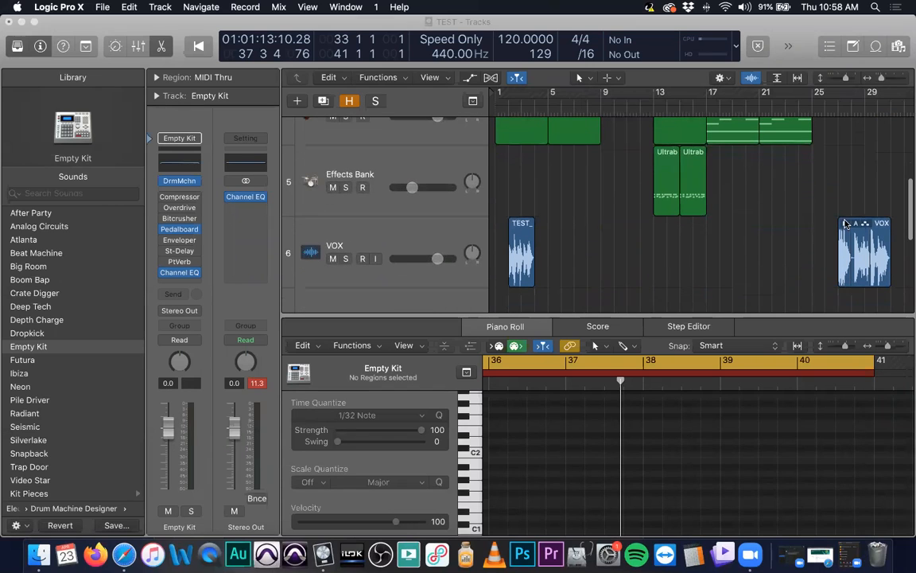
pyautogui.click(745, 233)
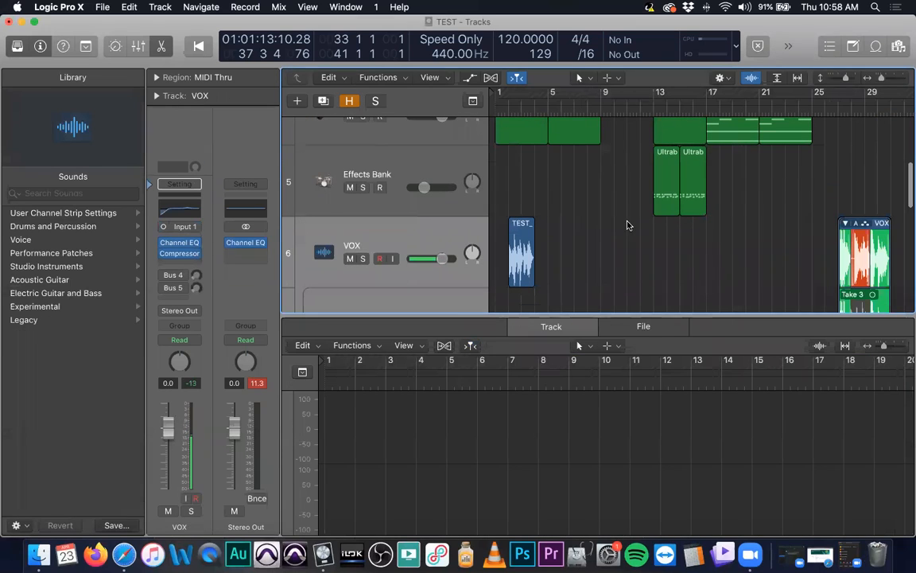
pyautogui.hscroll(4, 627, 225)
pyautogui.click(17, 45)
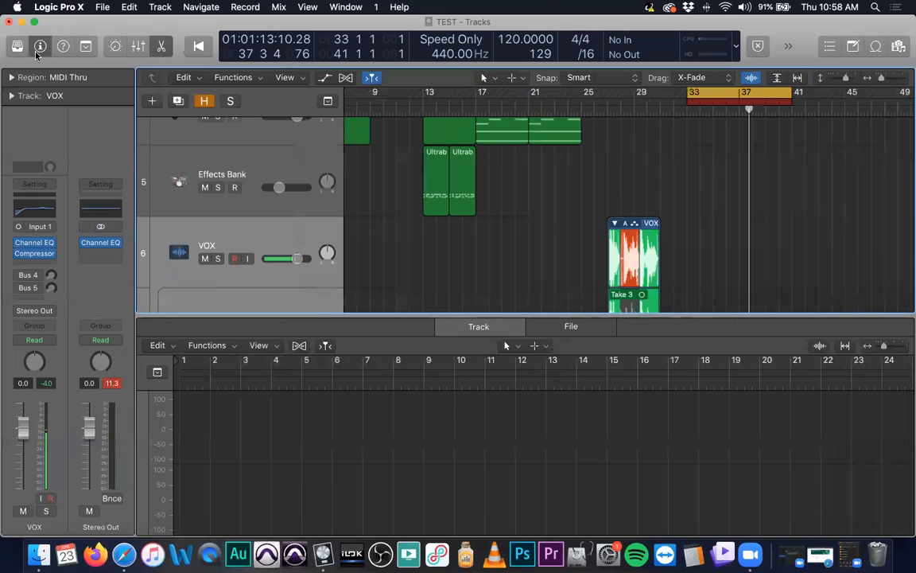
# Step: Hide the Inspector and the audio editor so the Tracks area fills the window
pyautogui.click(40, 45)
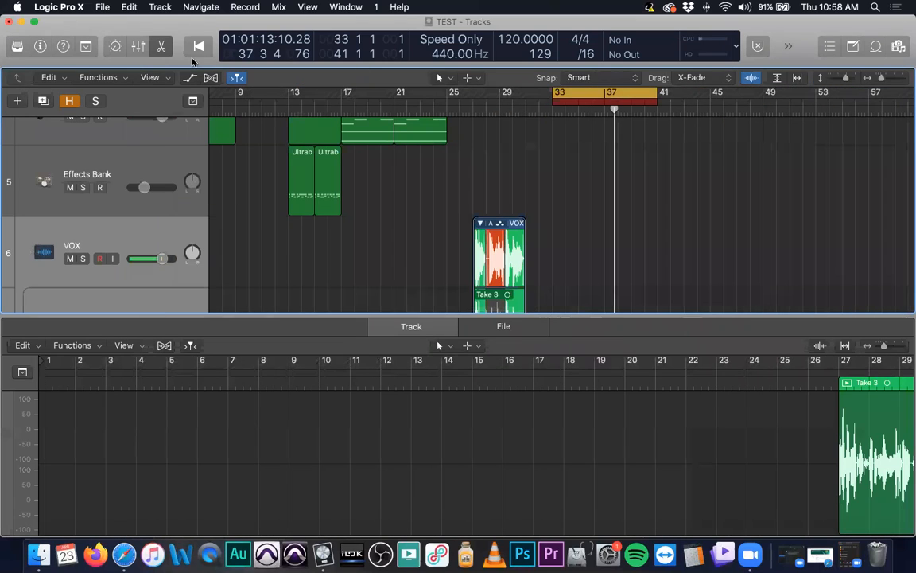
pyautogui.click(160, 48)
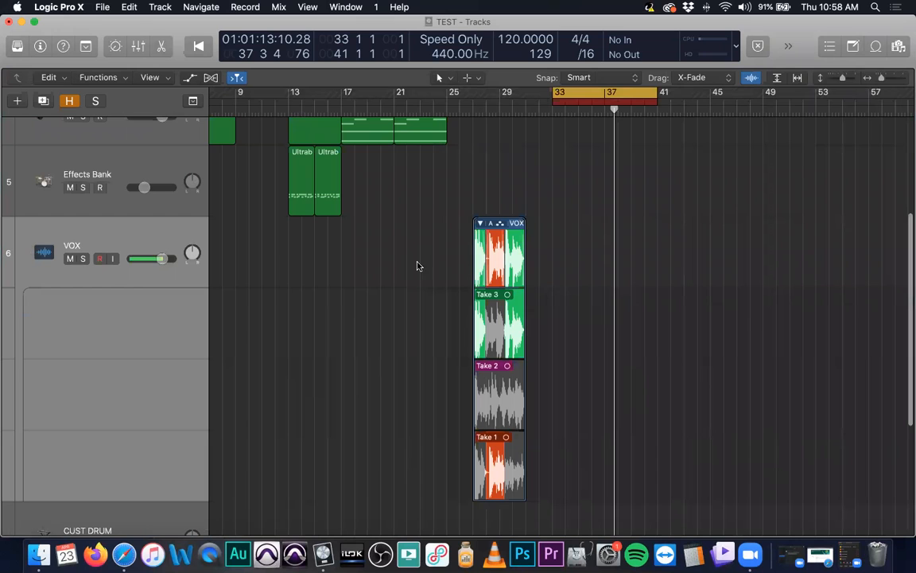
# Step: Set the cycle range to match the VOX take folder, from bar 27 to bar 31
pyautogui.keyDown('ctrl'); pyautogui.keyDown('alt'); pyautogui.click(548, 268); pyautogui.keyUp('alt'); pyautogui.keyUp('ctrl')
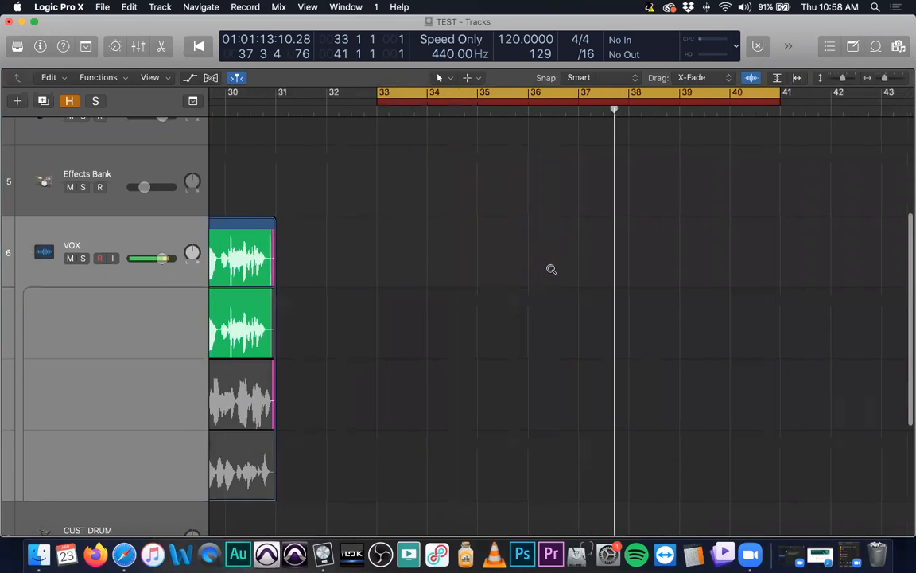
pyautogui.hscroll(-10, 548, 271)
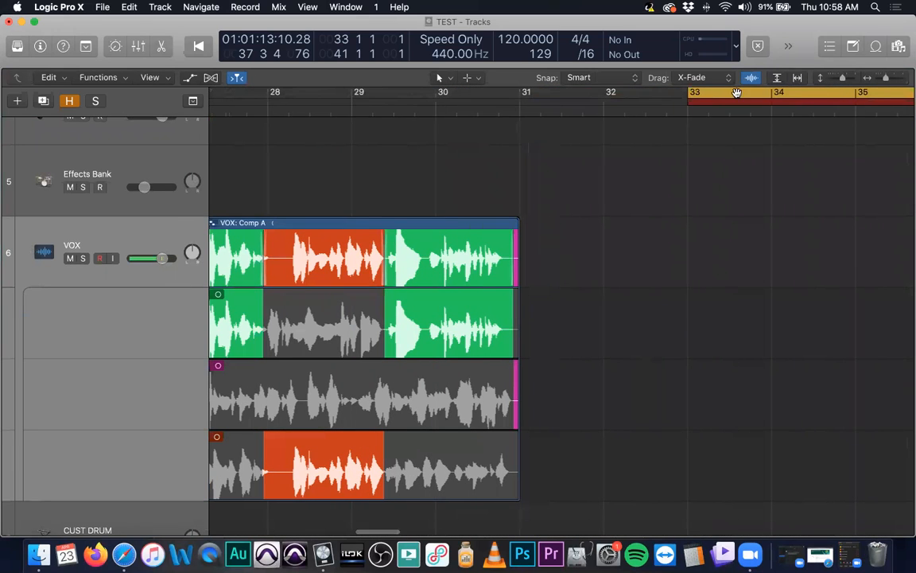
pyautogui.moveTo(502, 87); pyautogui.dragTo(213, 94)
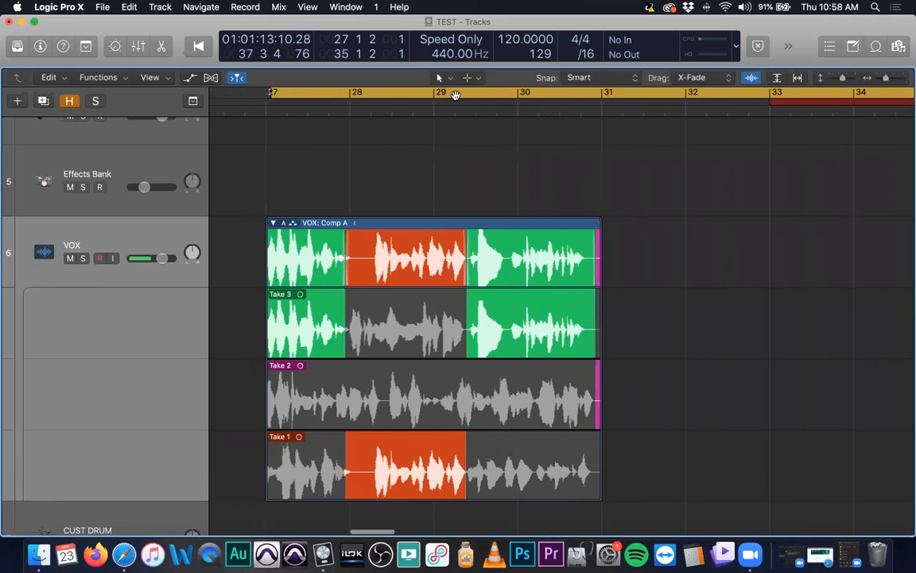
pyautogui.moveTo(453, 93); pyautogui.dragTo(453, 94)
pyautogui.hscroll(3, 732, 157)
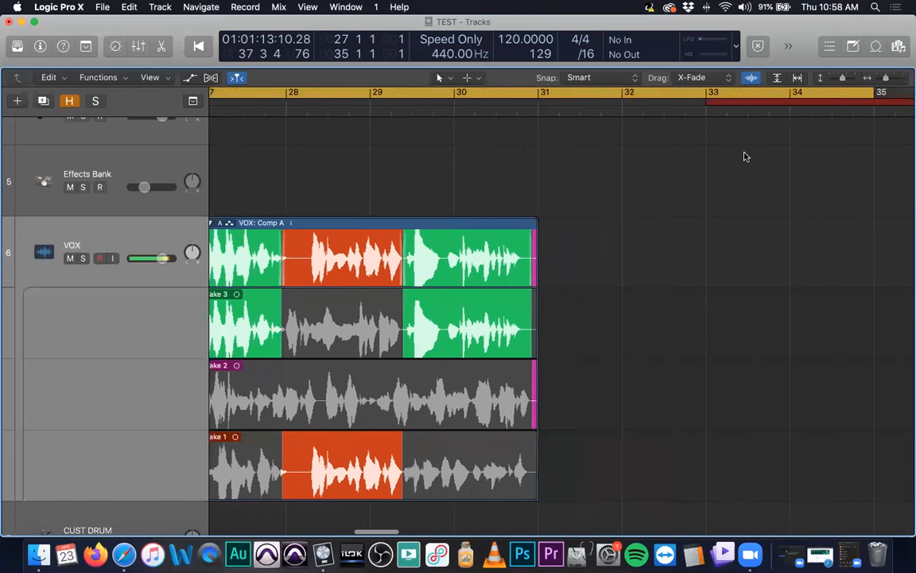
pyautogui.moveTo(779, 89); pyautogui.dragTo(535, 105)
pyautogui.hscroll(-4, 568, 150)
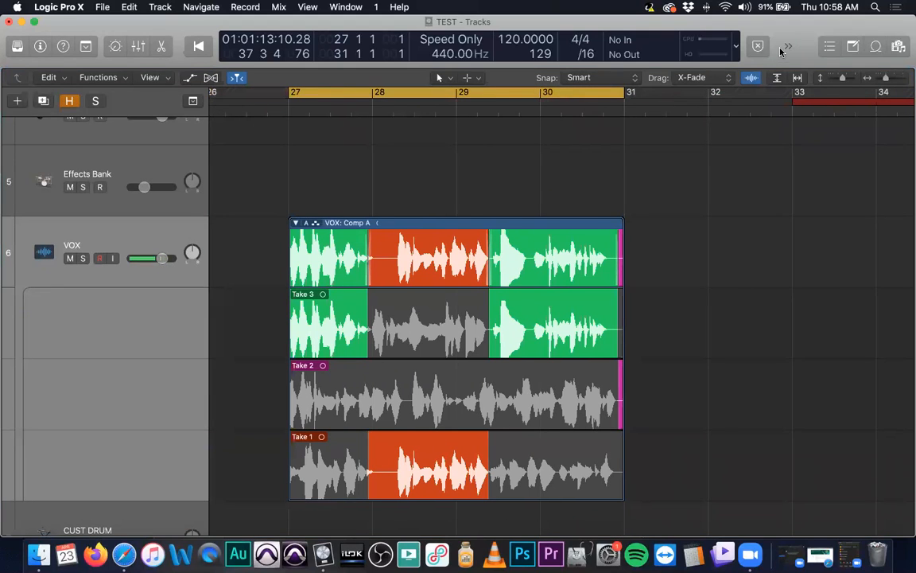
# Step: Change the LCD to Beats & Time (Large) and add the Cycle control to the control bar's transport functions
pyautogui.click(735, 50)
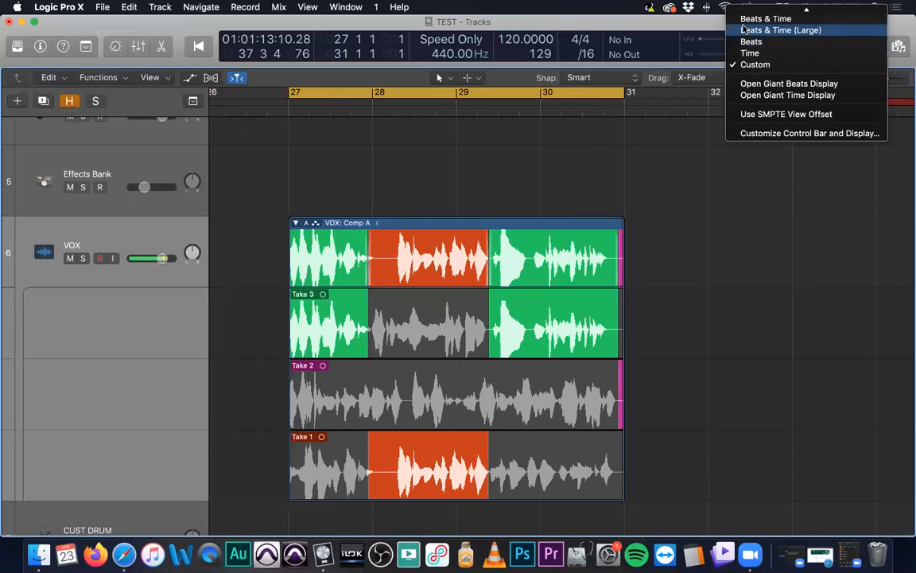
pyautogui.click(755, 30)
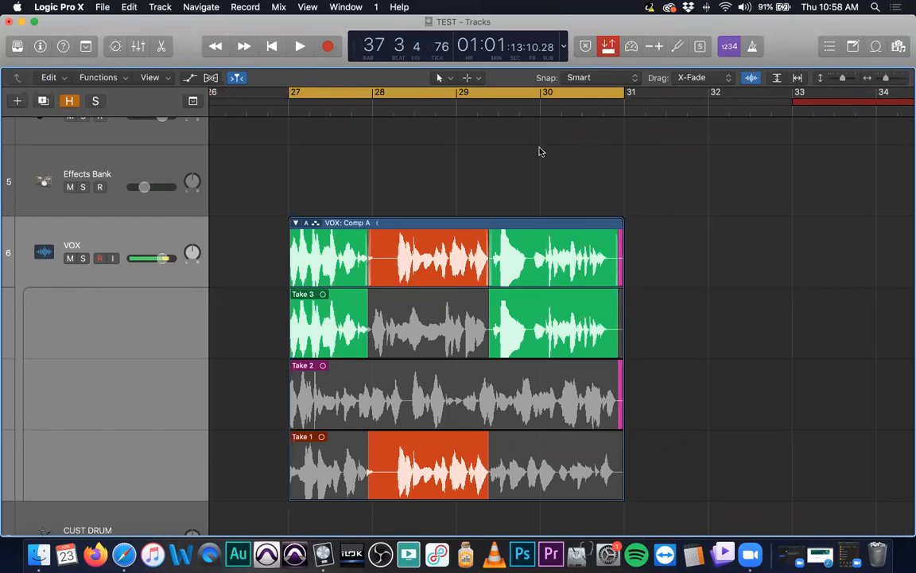
pyautogui.rightClick(337, 54)
pyautogui.click(684, 193)
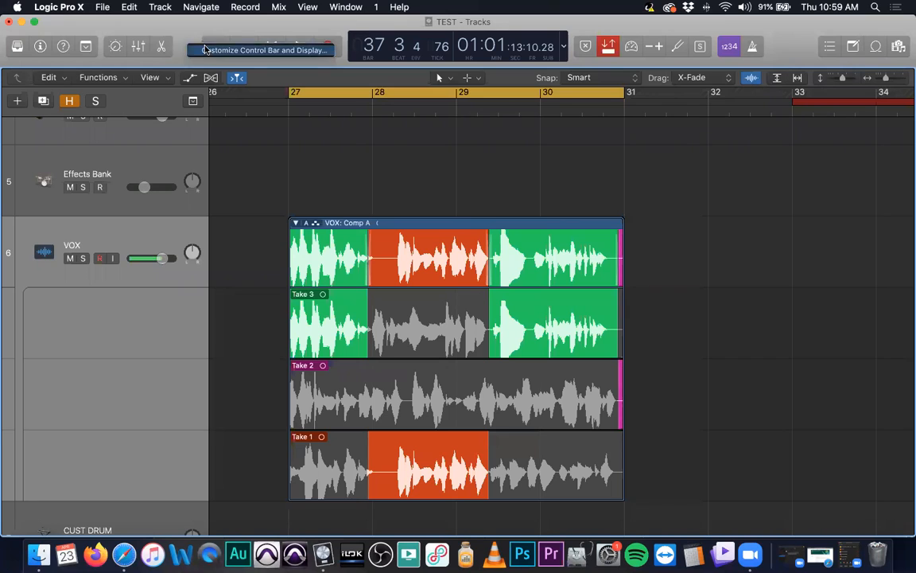
pyautogui.click(208, 50)
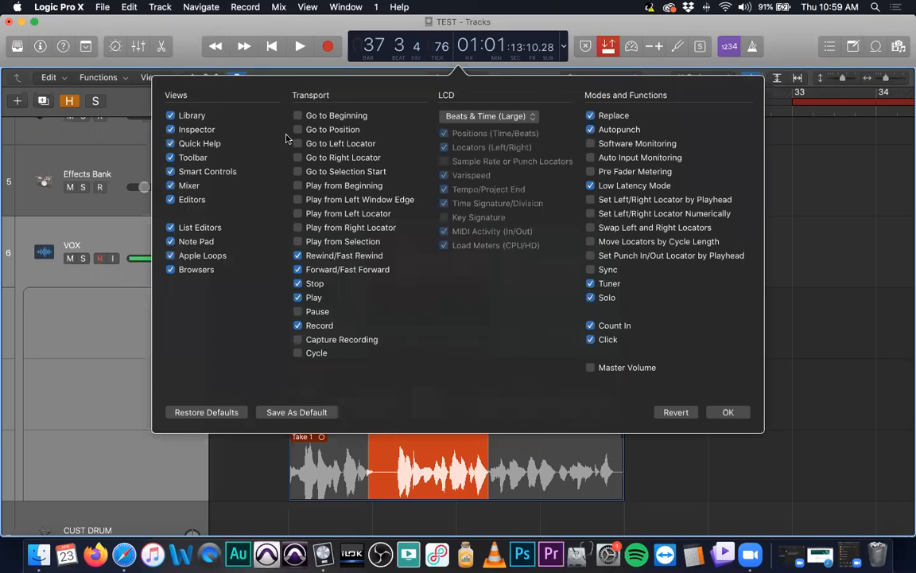
pyautogui.click(298, 353)
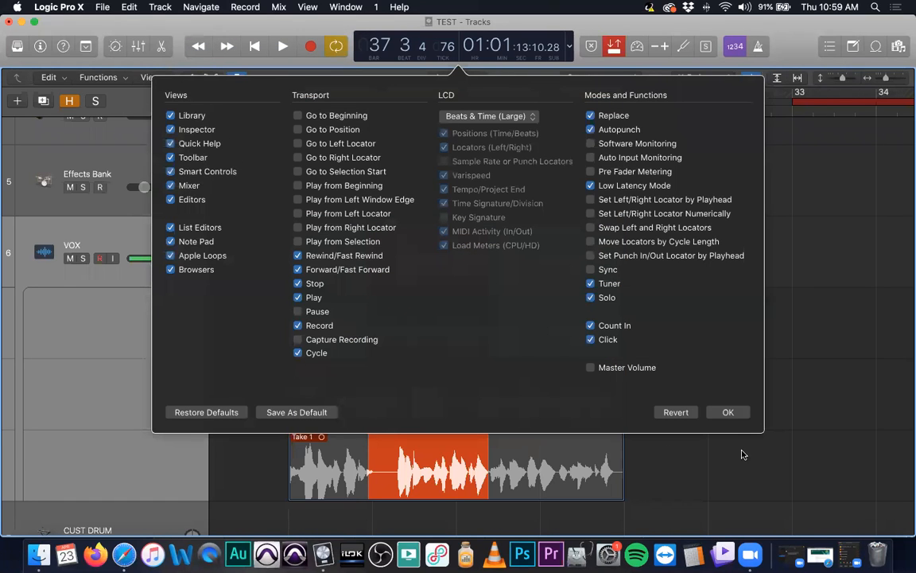
pyautogui.click(727, 412)
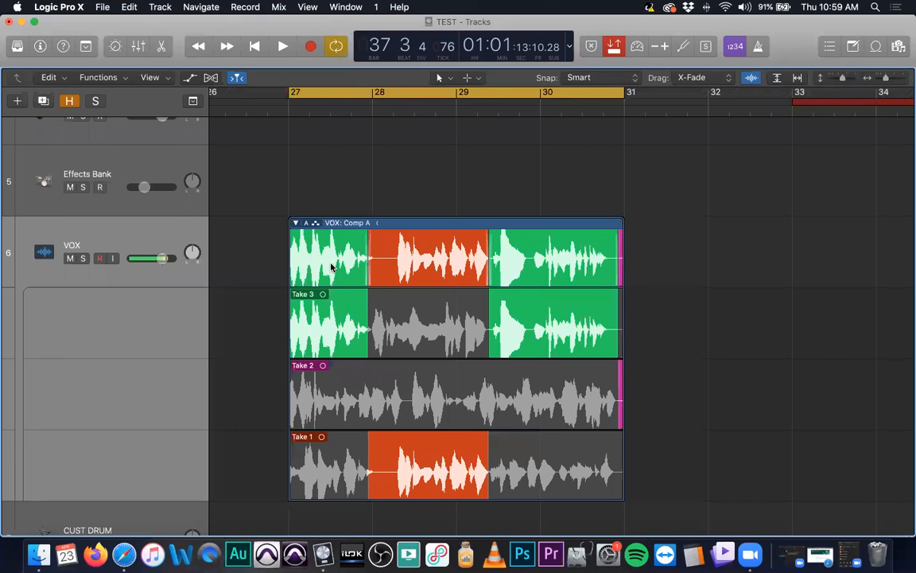
# Step: Try swiping two sections of Take 3 between bars 28 and 30 into the VOX comp, and undo both
pyautogui.scroll(-2, 318, 270)
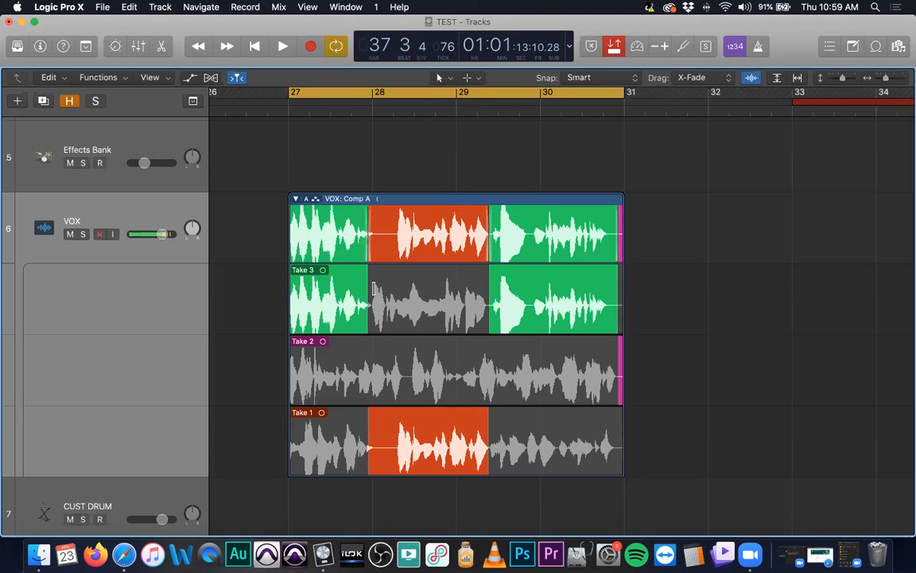
pyautogui.moveTo(375, 287); pyautogui.dragTo(408, 290)
pyautogui.moveTo(467, 295); pyautogui.dragTo(427, 318)
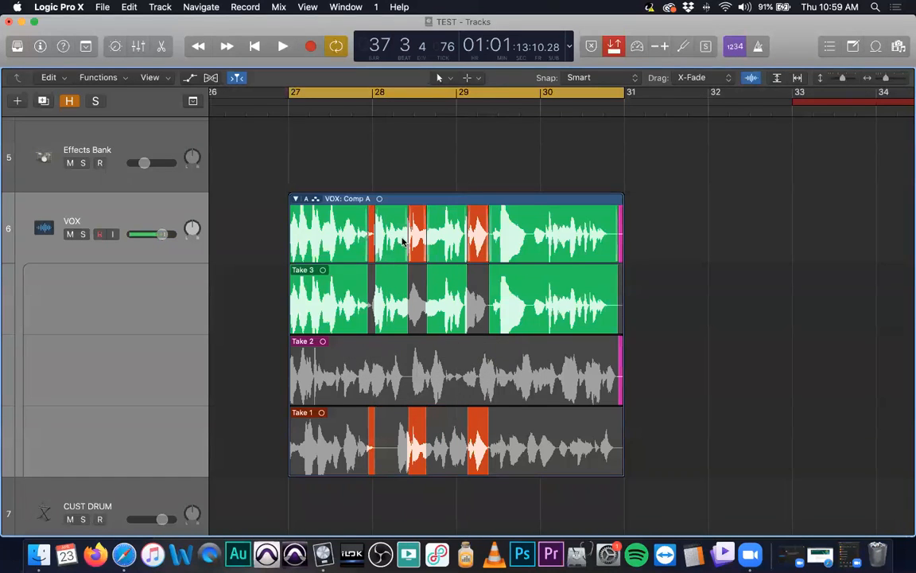
pyautogui.press('super+z')
pyautogui.press('super+z')
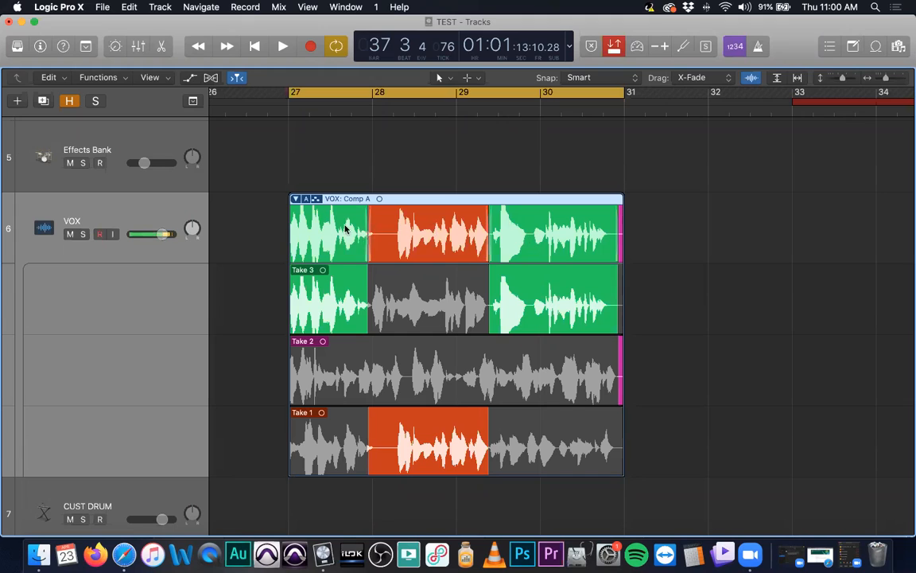
# Step: Review the VOX take folder's comp options, switch off Quick Swipe Comping, and look over the available editing tools
pyautogui.click(306, 199)
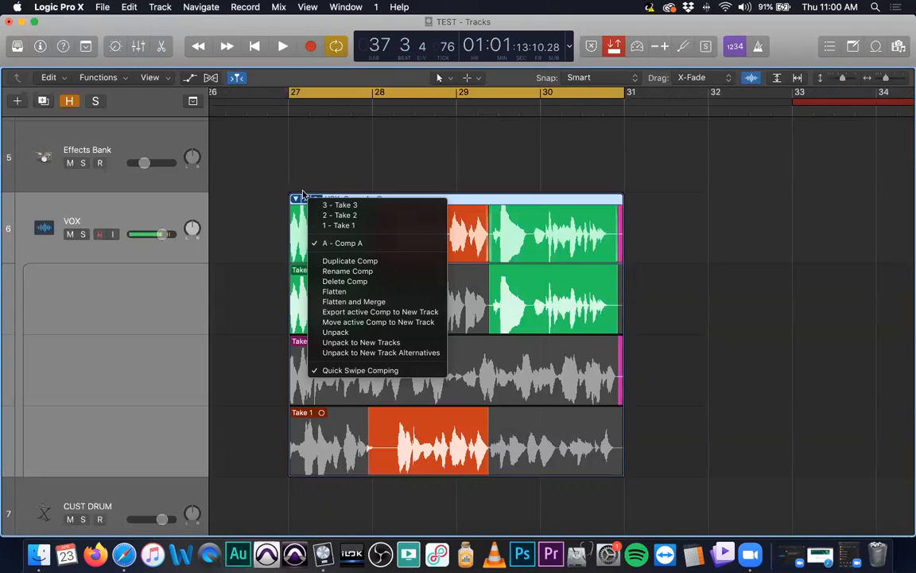
pyautogui.click(287, 153)
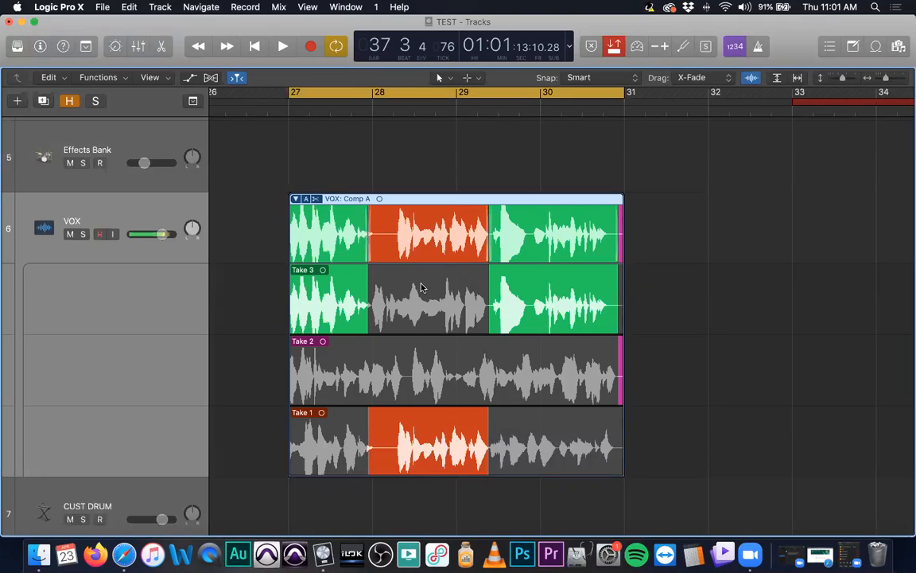
pyautogui.press('t')
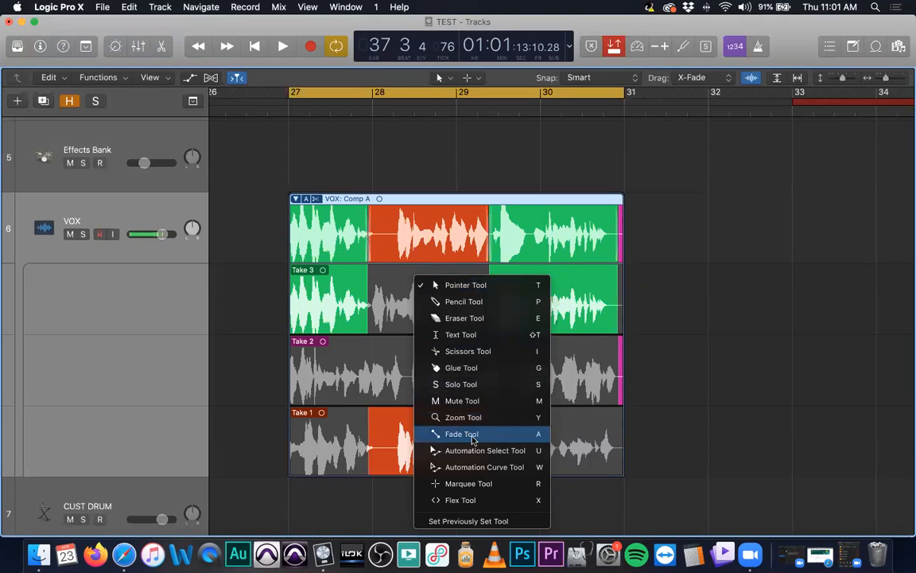
pyautogui.click(412, 197)
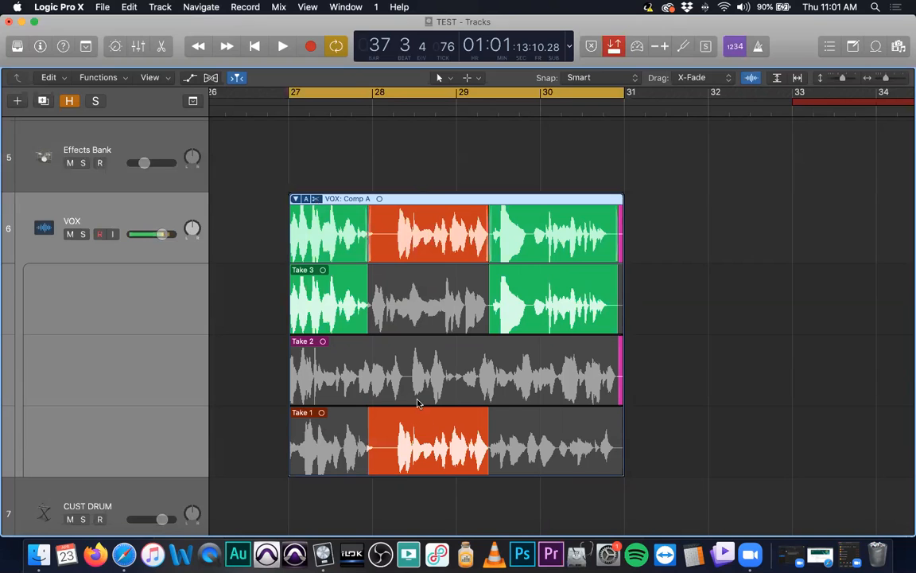
# Step: Collapse and expand the VOX take folder several times to compare the comp with its individual takes
pyautogui.click(294, 199)
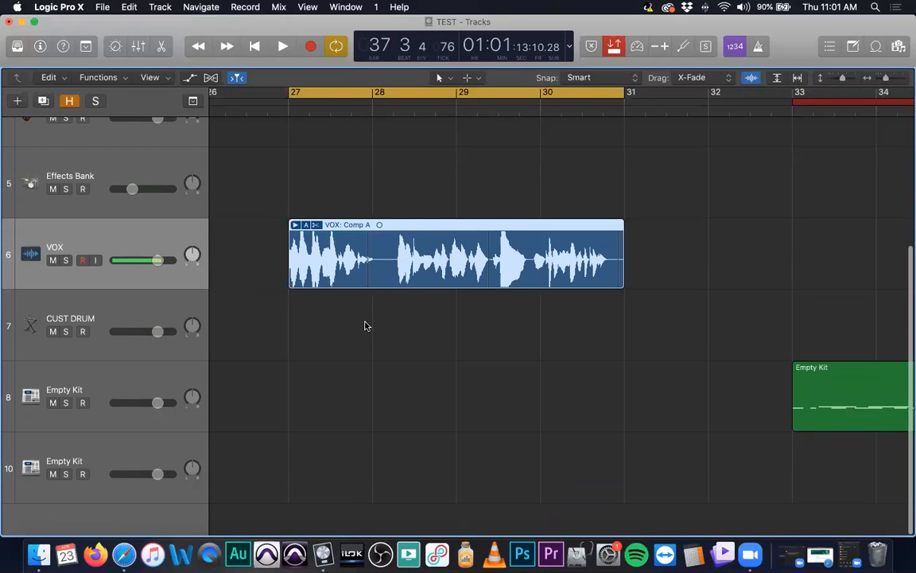
pyautogui.click(294, 225)
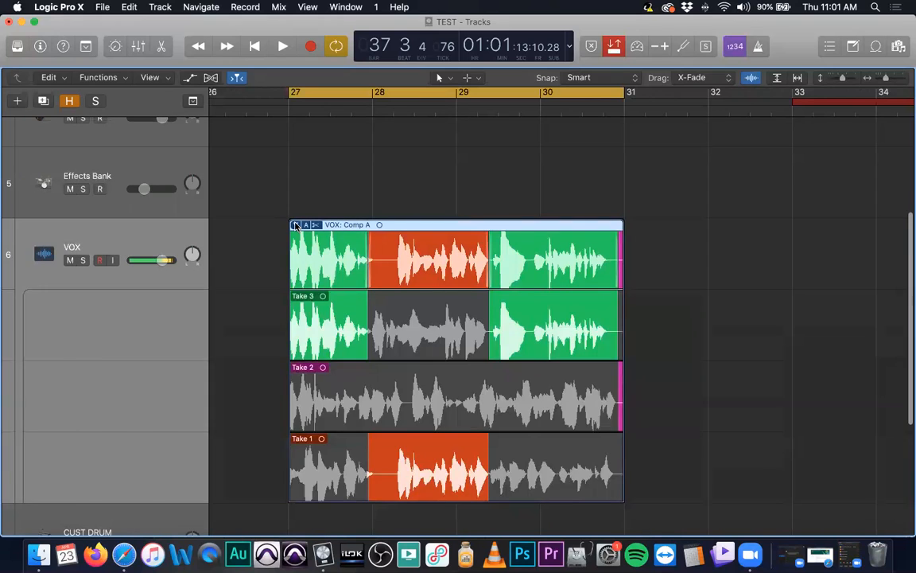
pyautogui.click(295, 225)
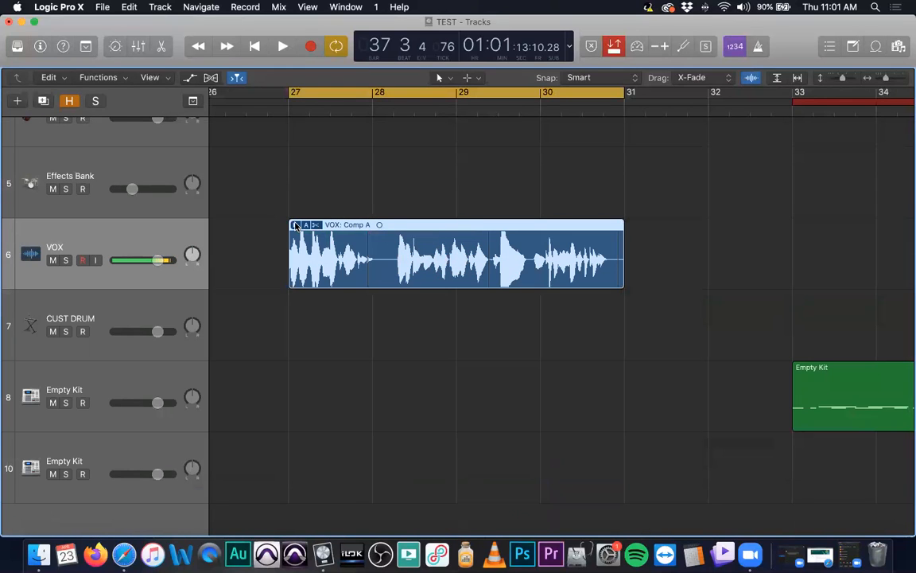
pyautogui.click(295, 225)
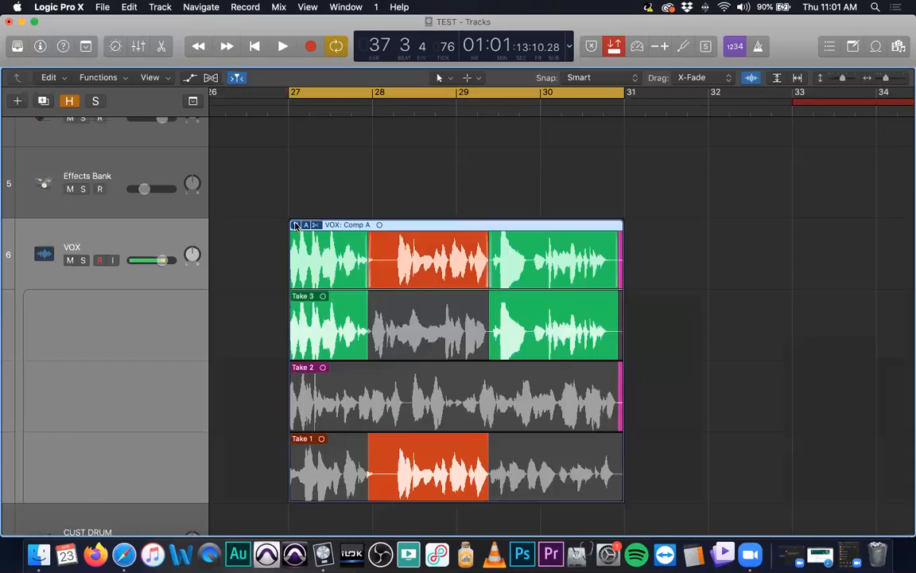
pyautogui.click(295, 225)
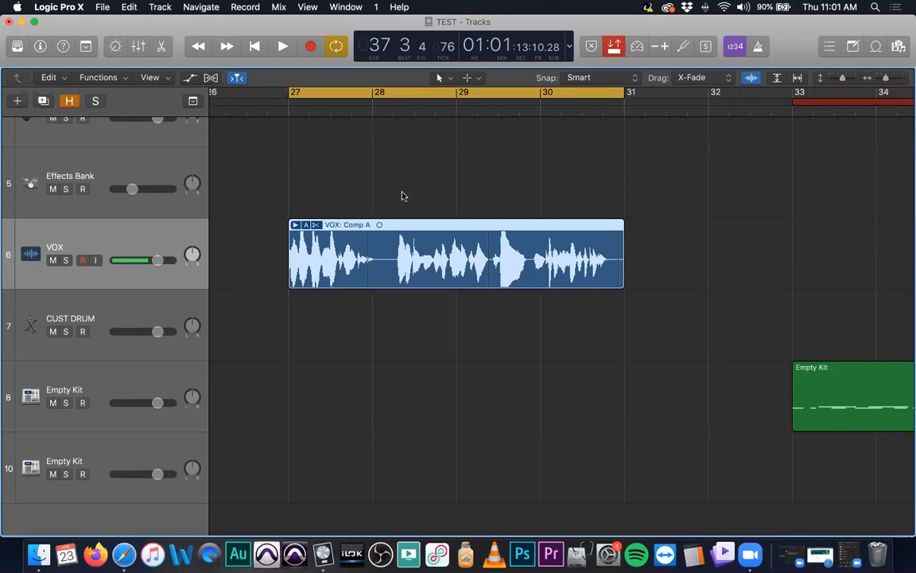
pyautogui.click(294, 225)
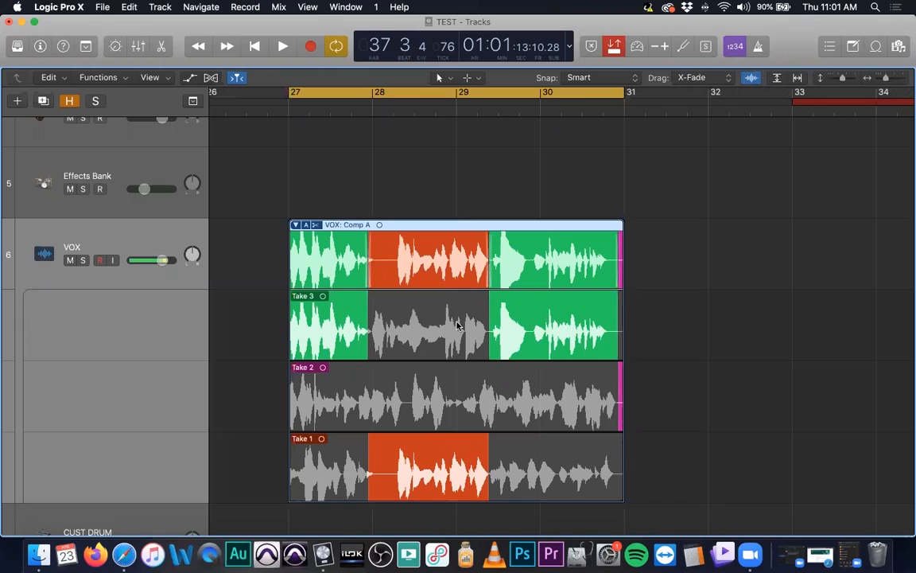
# Step: Turn Quick Swipe Comping back on for the VOX take folder and dismiss the Trend Micro protection alert
pyautogui.click(317, 225)
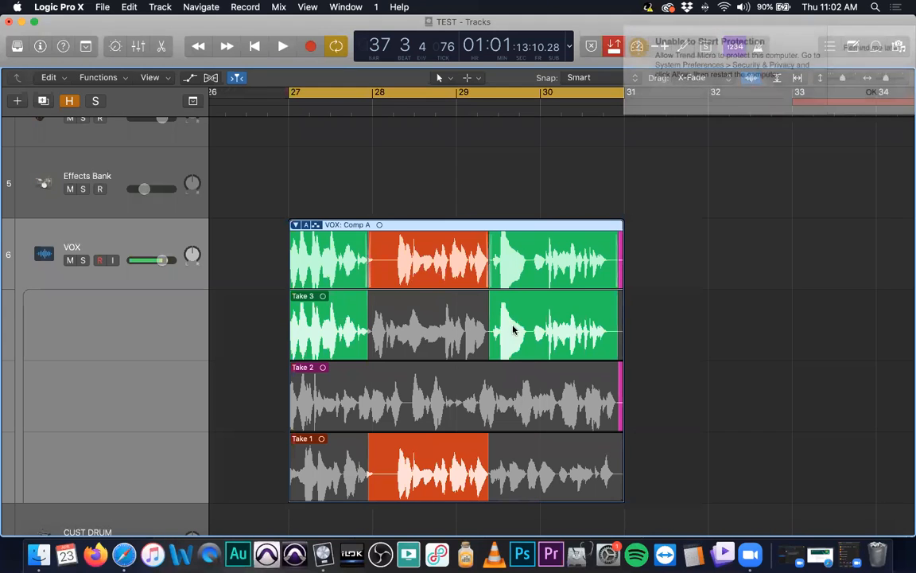
pyautogui.click(889, 64)
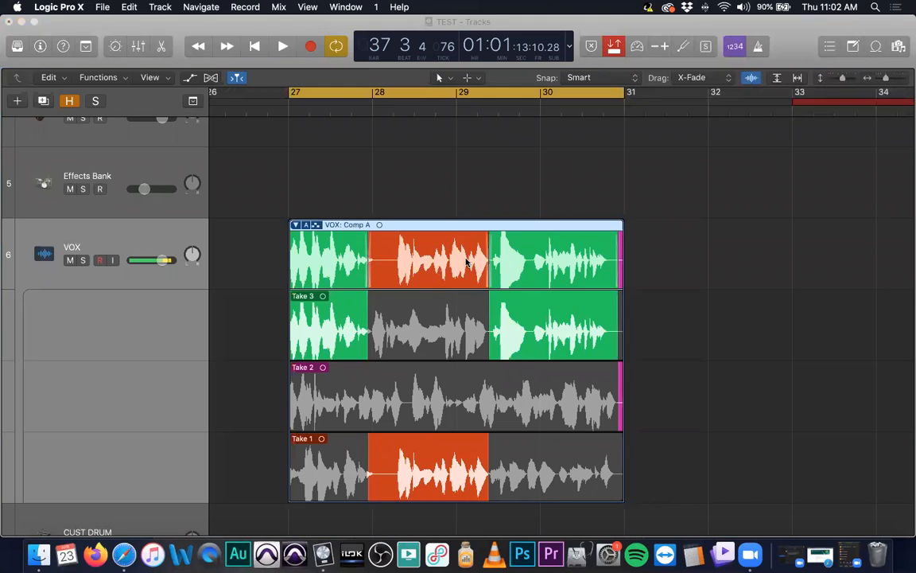
# Step: Collapse the VOX take folder and review its options for flattening, exporting and unpacking the comp
pyautogui.click(295, 225)
pyautogui.click(306, 225)
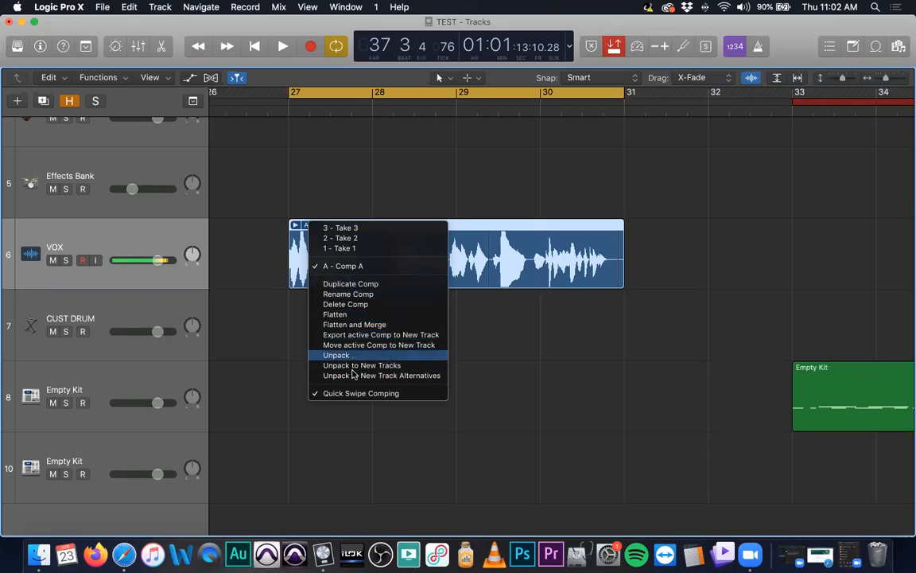
pyautogui.click(347, 201)
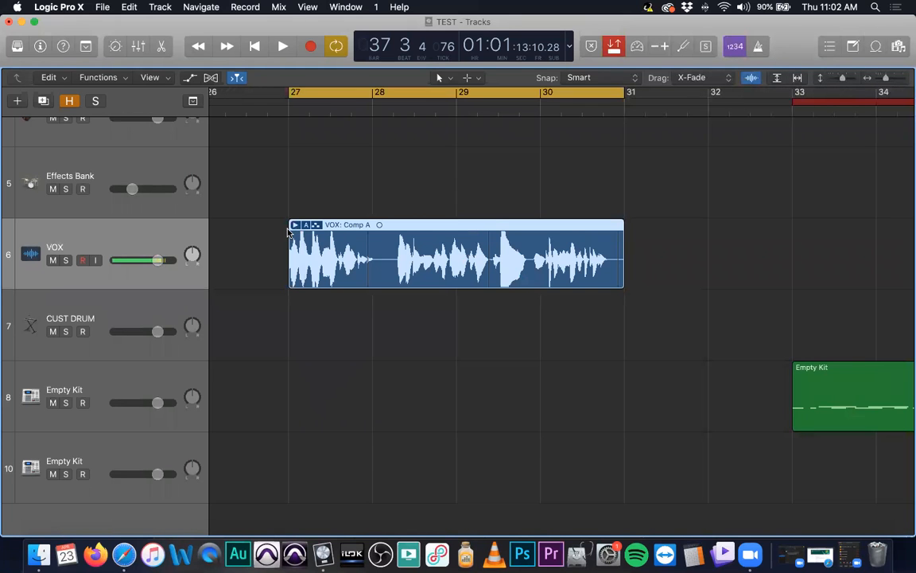
# Step: Show the Flex controls in the Tracks area and enable Flex on the VOX track
pyautogui.scroll(5, 311, 221)
pyautogui.scroll(-5, 311, 221)
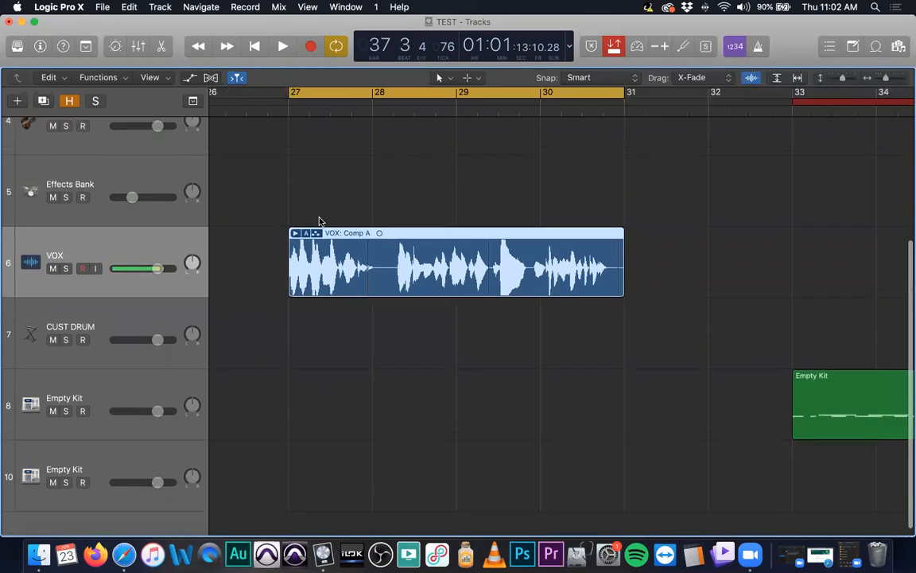
pyautogui.hscroll(-10, 322, 220)
pyautogui.scroll(3, 325, 220)
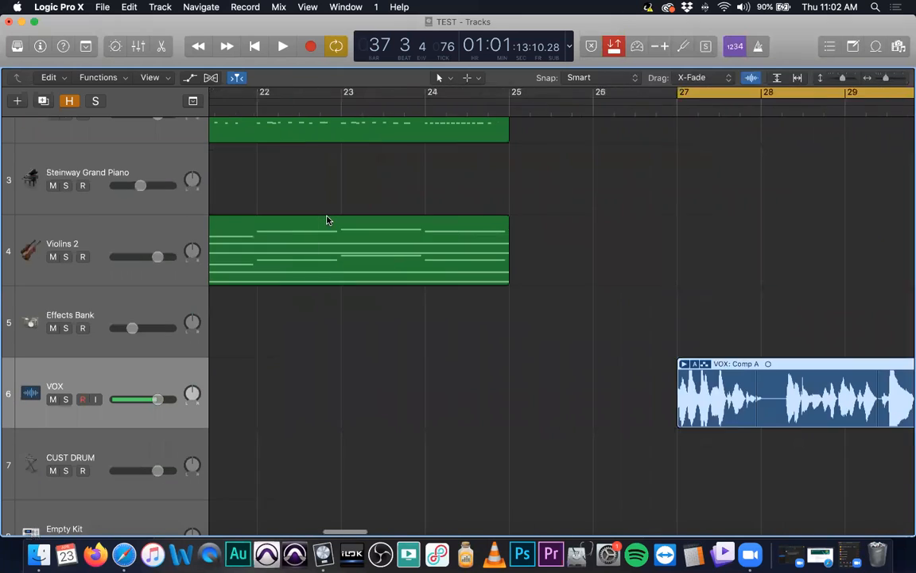
pyautogui.hscroll(8, 326, 220)
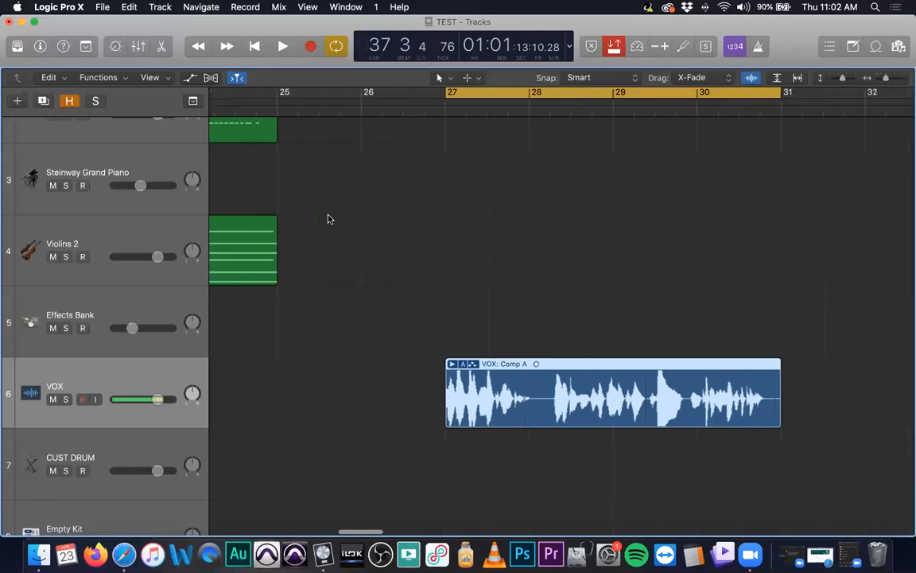
pyautogui.click(210, 77)
pyautogui.scroll(-3, 270, 337)
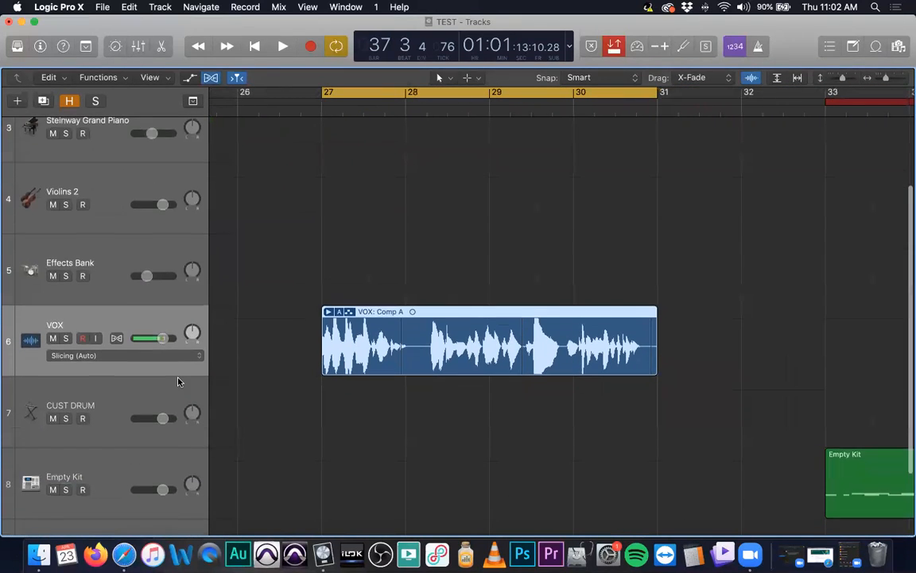
pyautogui.click(116, 338)
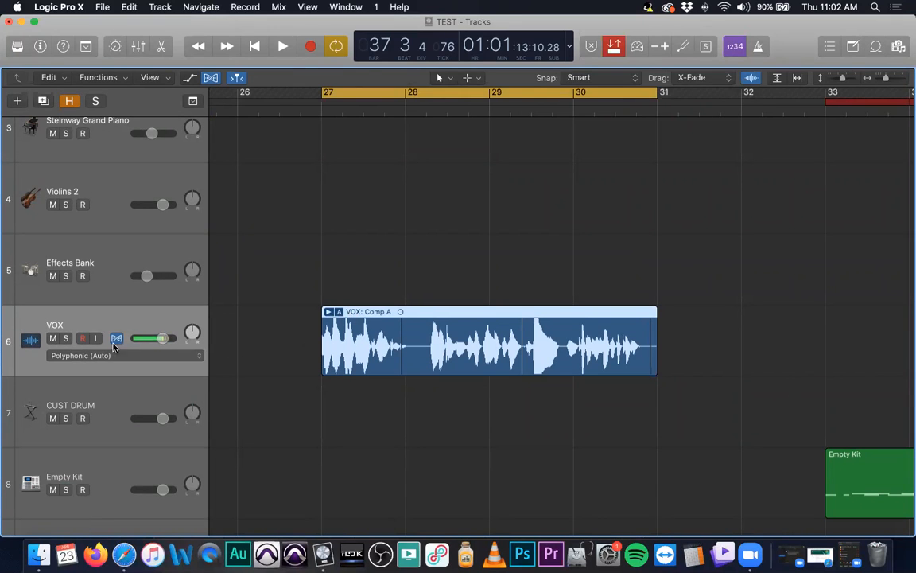
# Step: Review the Flex Pitch and Flex Time modes available for the VOX track without choosing a different one
pyautogui.scroll(-2, 165, 305)
pyautogui.click(202, 320)
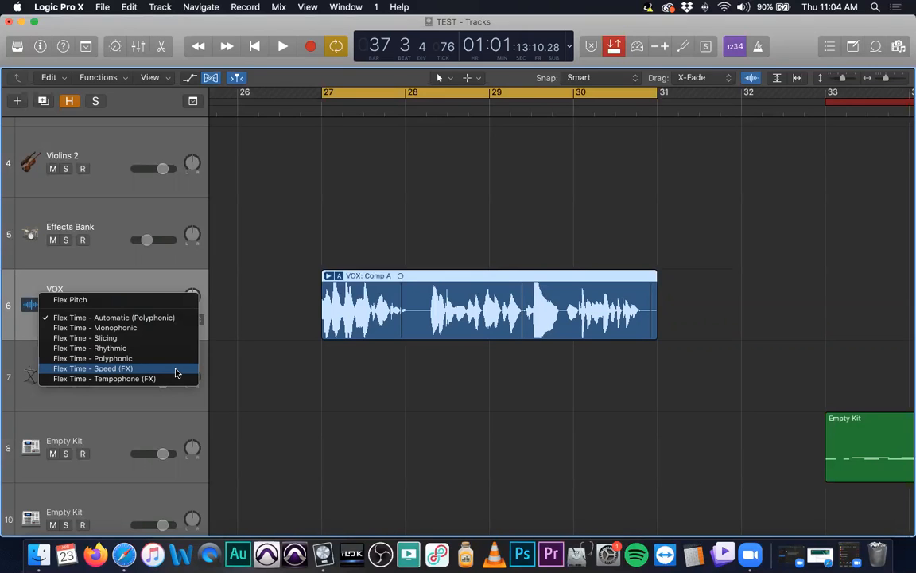
pyautogui.click(284, 303)
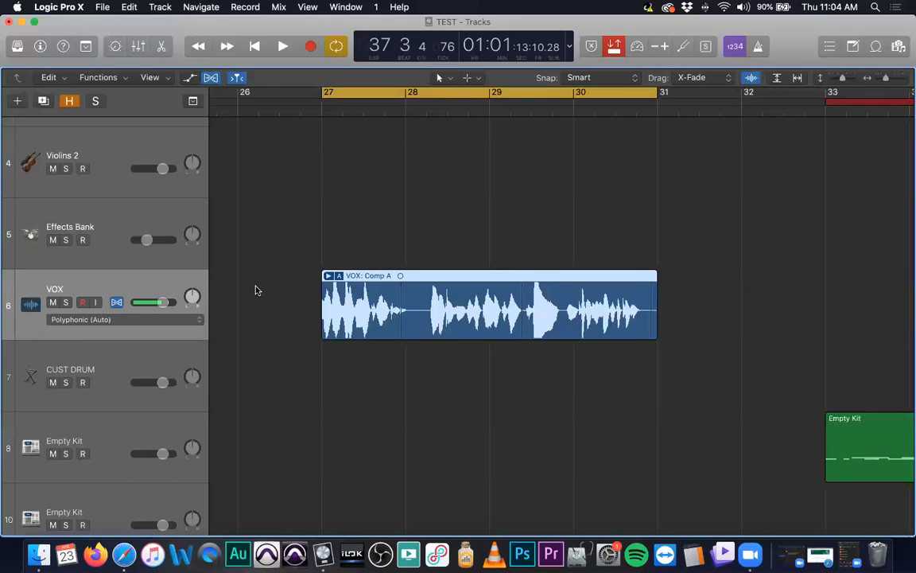
# Step: Find the TEST_1#01 region at bar 2 on the VOX track and bring the playhead to its start
pyautogui.scroll(4, 481, 294)
pyautogui.press('super+Left')
pyautogui.press('super+Left')
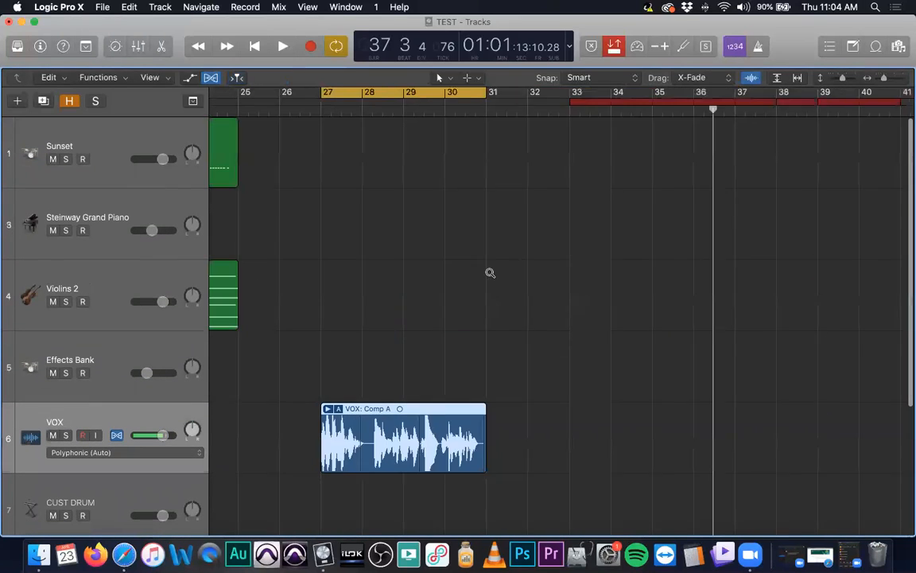
pyautogui.hscroll(-10, 488, 272)
pyautogui.hscroll(10, 481, 264)
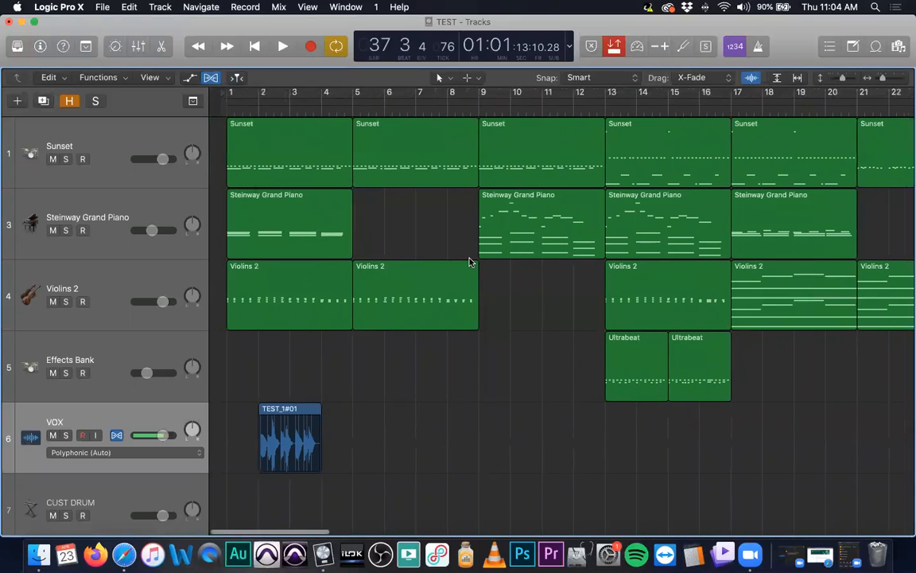
pyautogui.scroll(-3, 485, 265)
pyautogui.hscroll(-10, 481, 263)
pyautogui.scroll(1, 476, 258)
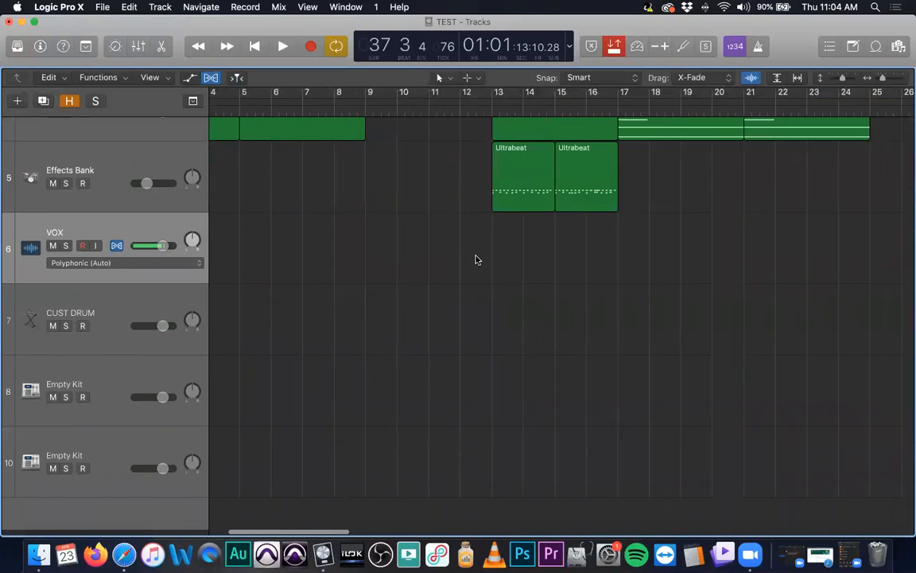
pyautogui.press('Return')
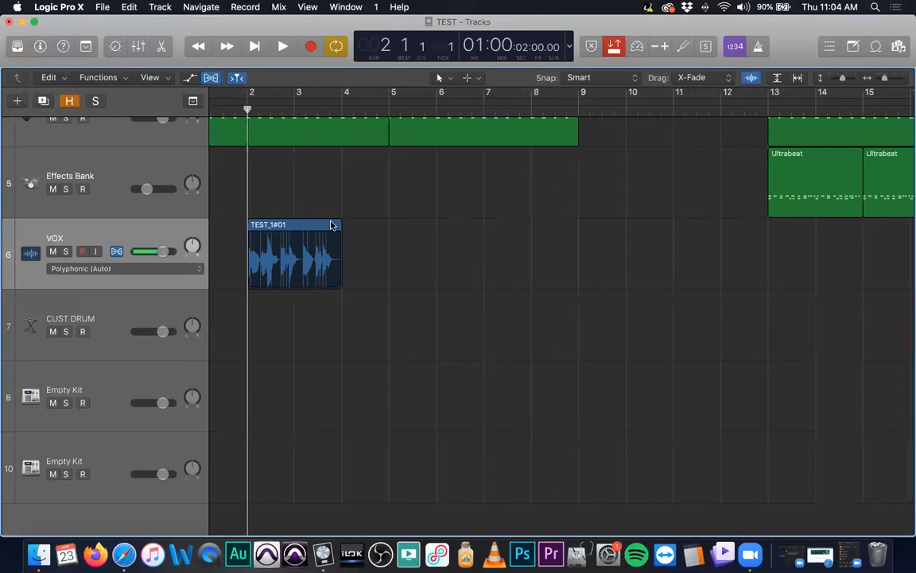
pyautogui.keyDown('ctrl'); pyautogui.keyDown('alt'); pyautogui.click(329, 222); pyautogui.keyUp('alt'); pyautogui.keyUp('ctrl')
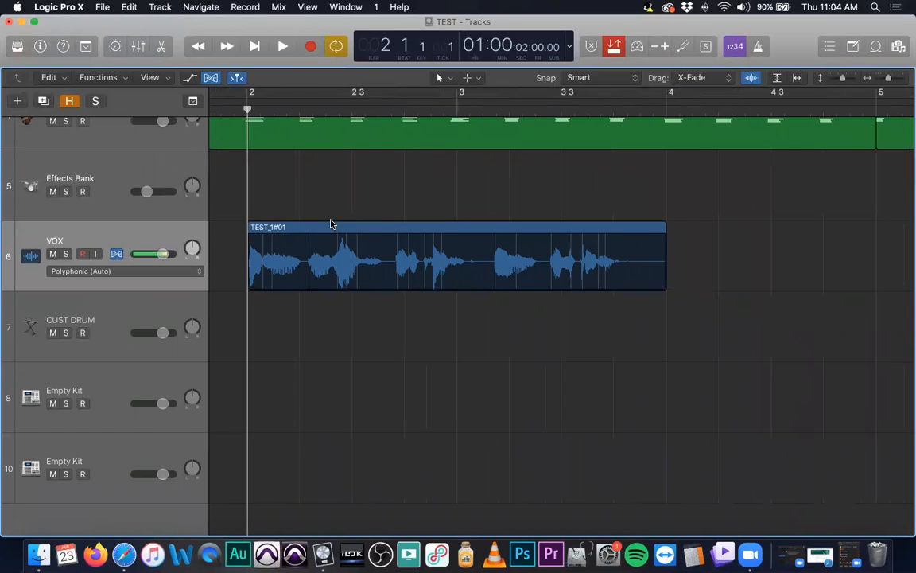
# Step: Turn Flex off on the VOX track, hide the Flex controls, and switch off the cycle range over the VOX comp
pyautogui.press('super+f')
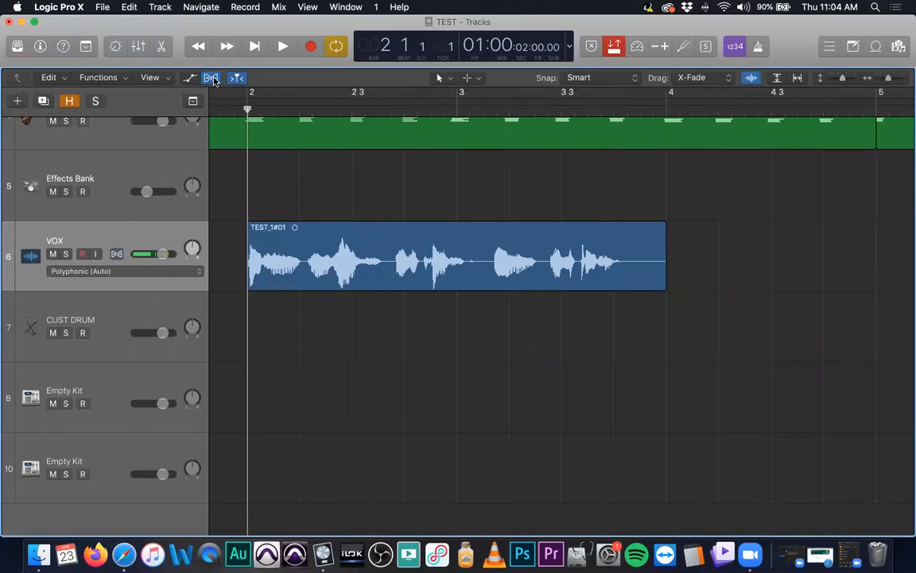
pyautogui.keyDown('ctrl'); pyautogui.keyDown('alt'); pyautogui.click(590, 231); pyautogui.keyUp('alt'); pyautogui.keyUp('ctrl')
pyautogui.keyDown('ctrl'); pyautogui.keyDown('alt'); pyautogui.click(590, 232); pyautogui.keyUp('alt'); pyautogui.keyUp('ctrl')
pyautogui.keyDown('ctrl'); pyautogui.keyDown('alt'); pyautogui.click(537, 283); pyautogui.keyUp('alt'); pyautogui.keyUp('ctrl')
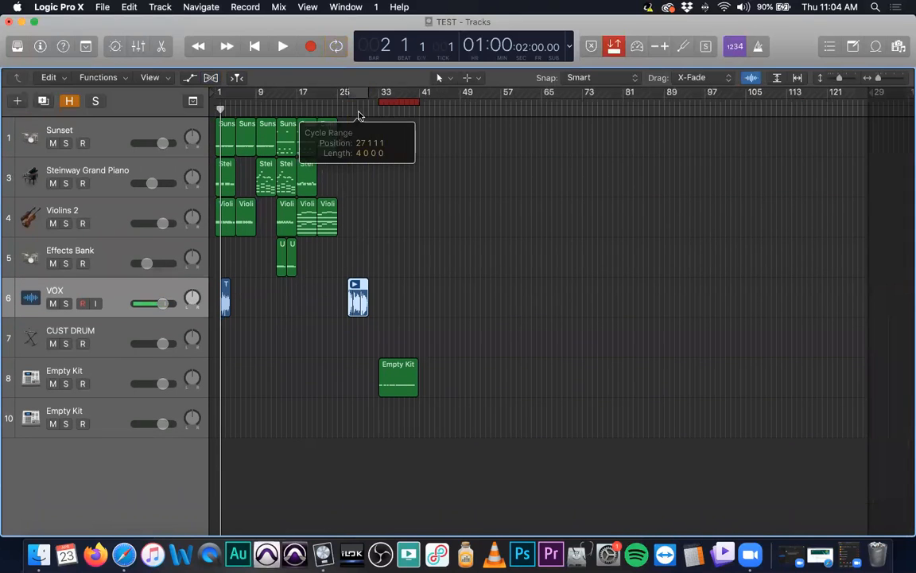
pyautogui.keyDown('ctrl'); pyautogui.keyDown('alt'); pyautogui.click(399, 224); pyautogui.keyUp('alt'); pyautogui.keyUp('ctrl')
pyautogui.keyDown('ctrl'); pyautogui.keyDown('alt'); pyautogui.click(398, 224); pyautogui.keyUp('alt'); pyautogui.keyUp('ctrl')
pyautogui.keyDown('ctrl'); pyautogui.keyDown('alt'); pyautogui.click(397, 226); pyautogui.keyUp('alt'); pyautogui.keyUp('ctrl')
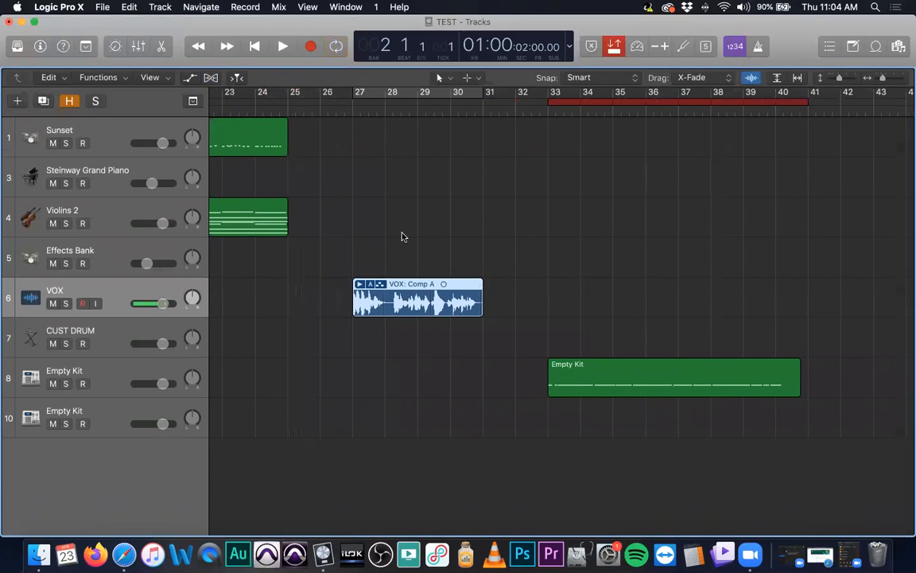
pyautogui.hscroll(-2, 459, 237)
pyautogui.hscroll(-1, 459, 236)
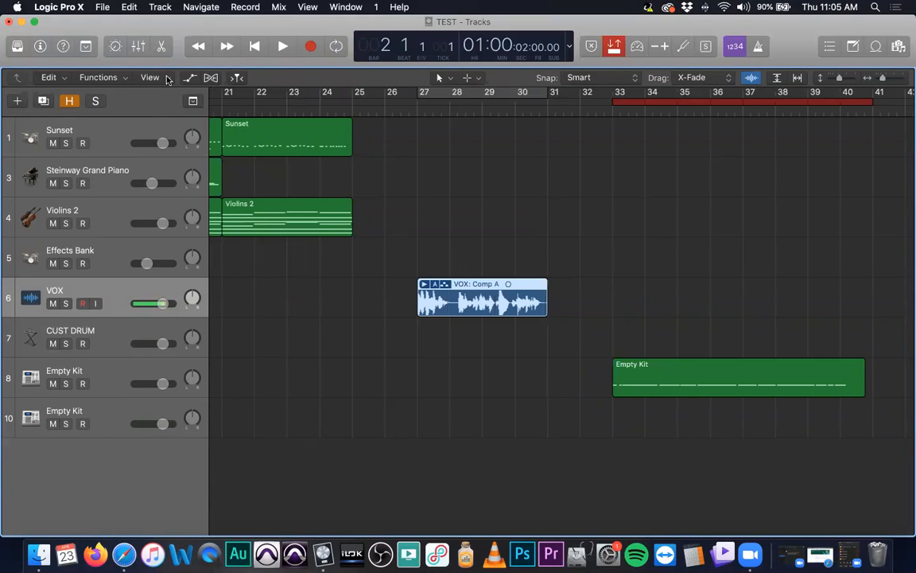
# Step: Show the Flex controls again and enable Flex on the VOX track in Monophonic mode
pyautogui.click(211, 77)
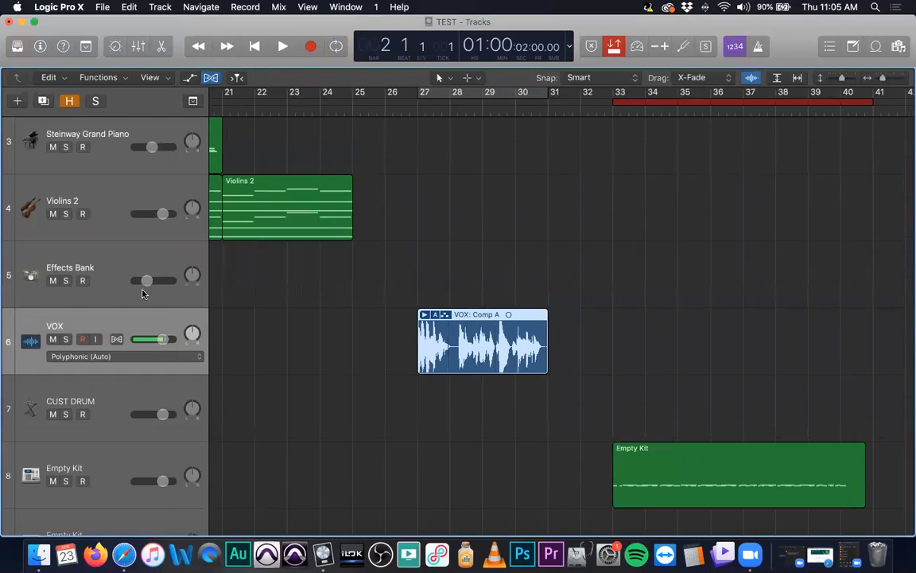
pyautogui.click(135, 358)
pyautogui.click(126, 368)
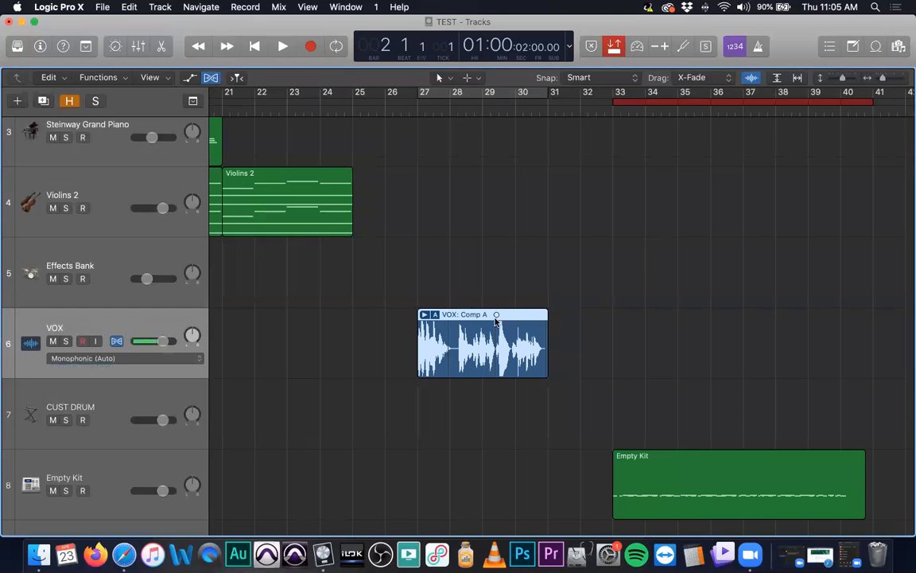
# Step: Expand the VOX take folder and examine the transient lines in the comp and its three takes up close
pyautogui.click(423, 315)
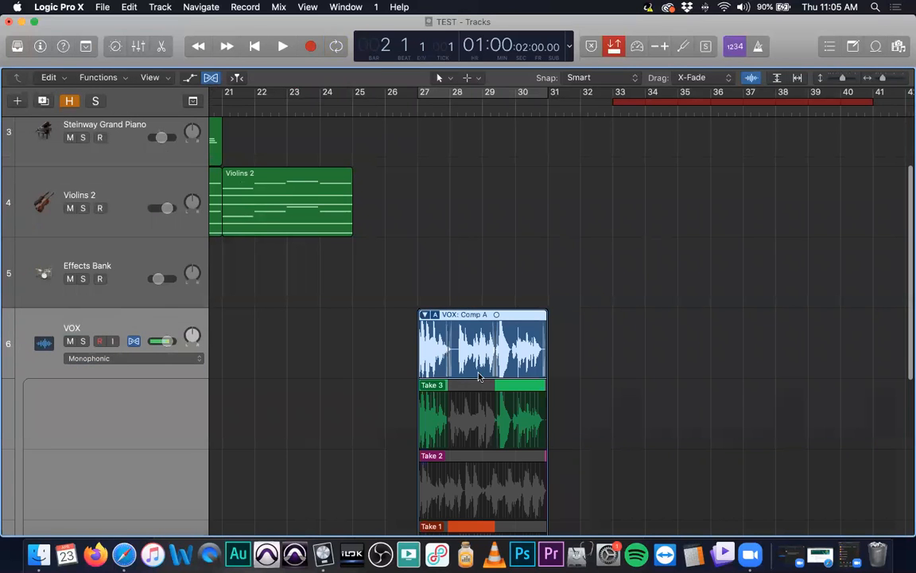
pyautogui.scroll(-5, 478, 373)
pyautogui.hscroll(2, 478, 373)
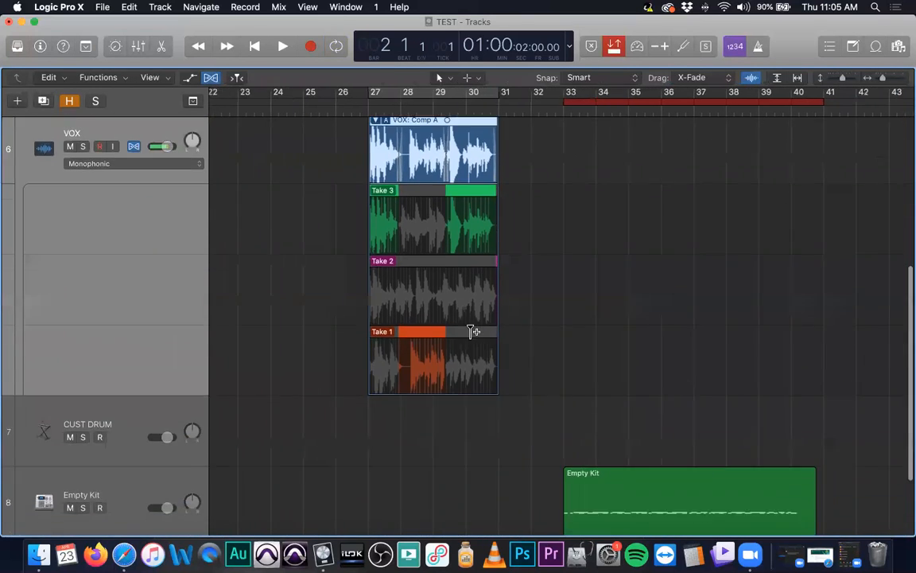
pyautogui.press('super+Right')
pyautogui.press('super+Right')
pyautogui.press('super+Right')
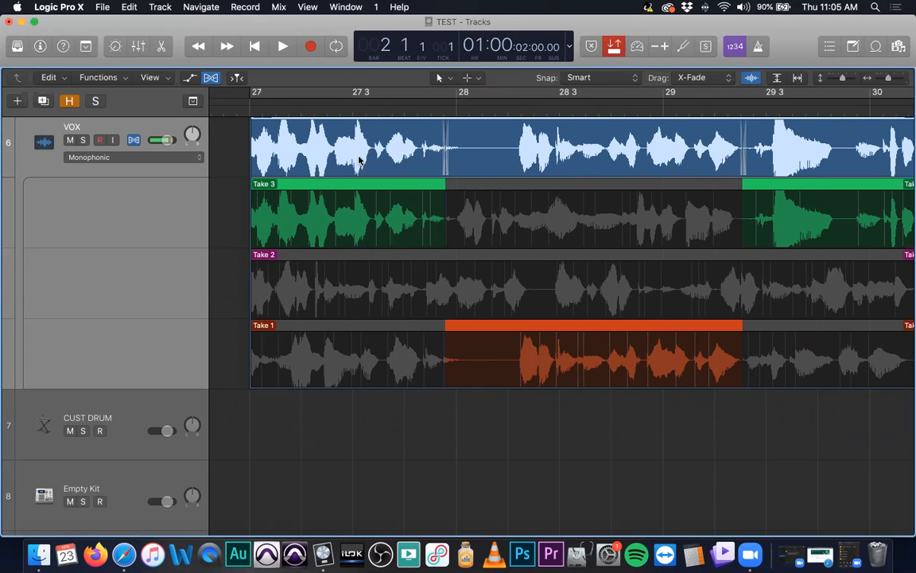
pyautogui.press('super+Left')
pyautogui.press('super+Left')
pyautogui.press('super+Left')
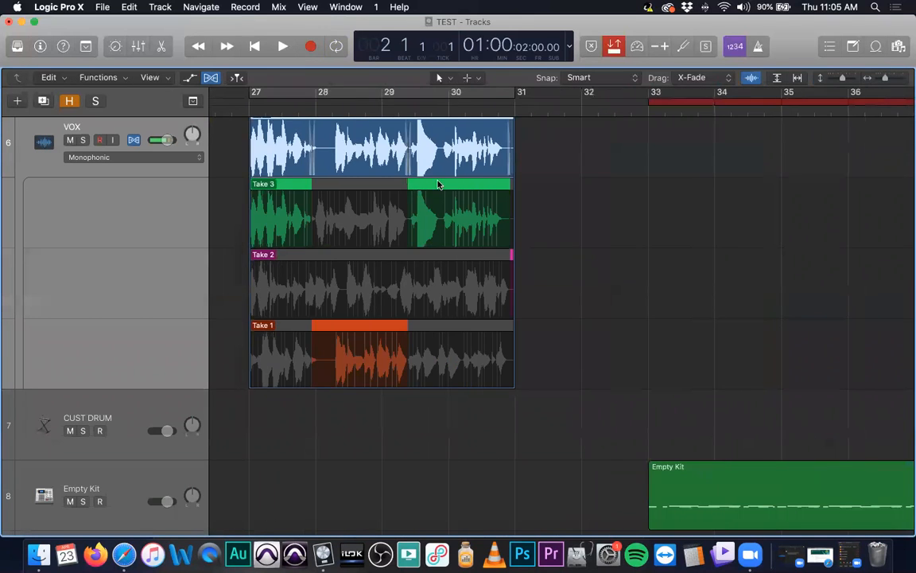
# Step: Compare the transient lines in the VOX region at bar 2 with the take folder at bar 27
pyautogui.hscroll(-10, 430, 180)
pyautogui.hscroll(-15, 427, 182)
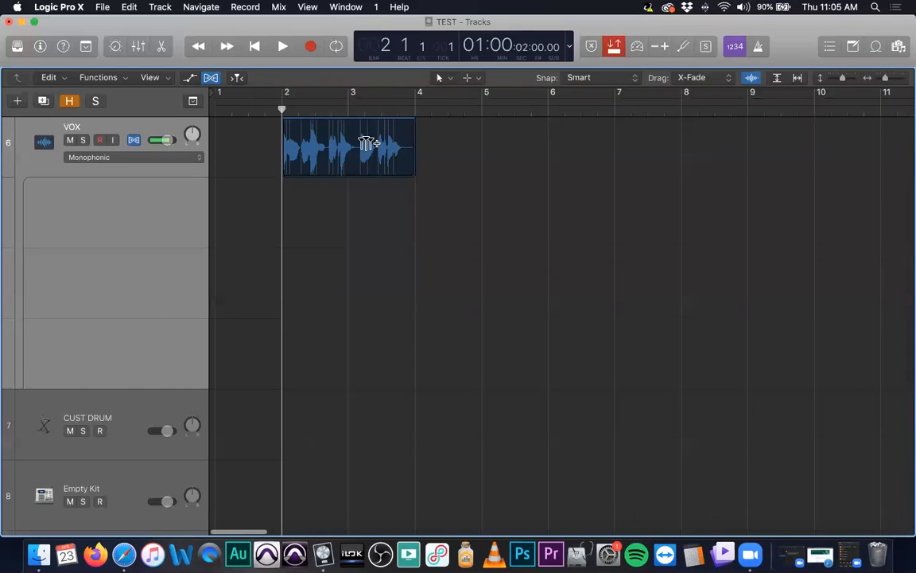
pyautogui.hscroll(9, 365, 146)
pyautogui.hscroll(18, 365, 147)
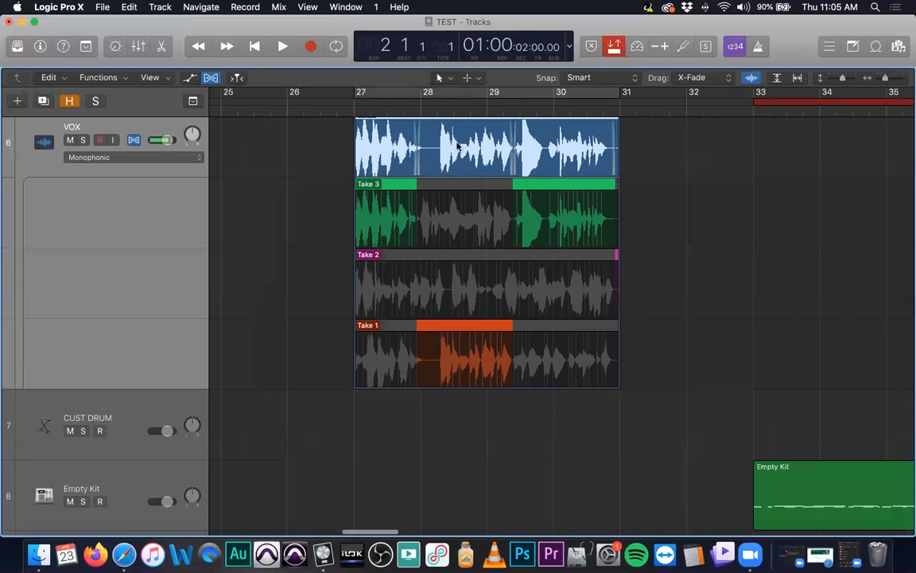
# Step: Collapse and reopen the VOX take folder to inspect how Flex applies to the individual takes rather than the comp
pyautogui.scroll(1, 429, 147)
pyautogui.click(359, 123)
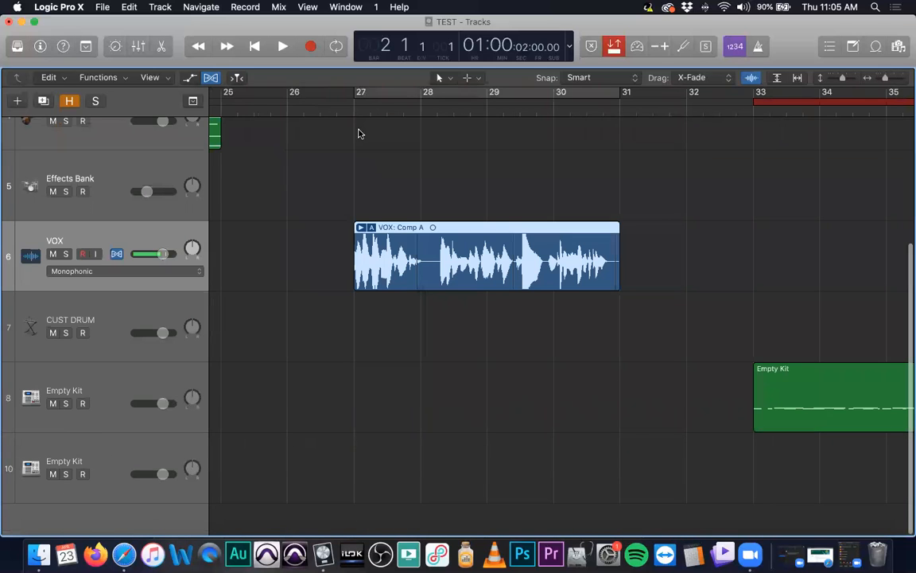
pyautogui.click(360, 228)
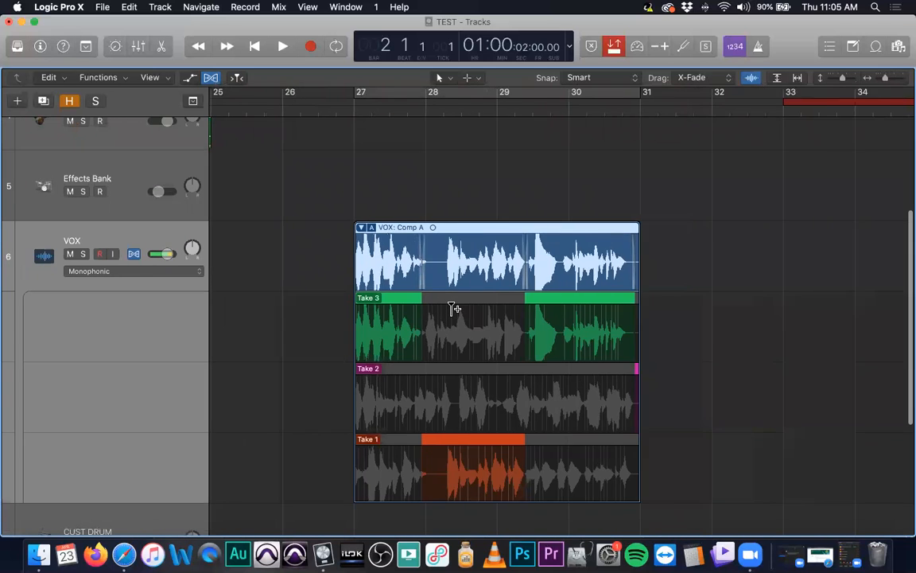
pyautogui.press('super+Right')
pyautogui.press('super+Right')
pyautogui.press('super+Right')
pyautogui.press('super+Right')
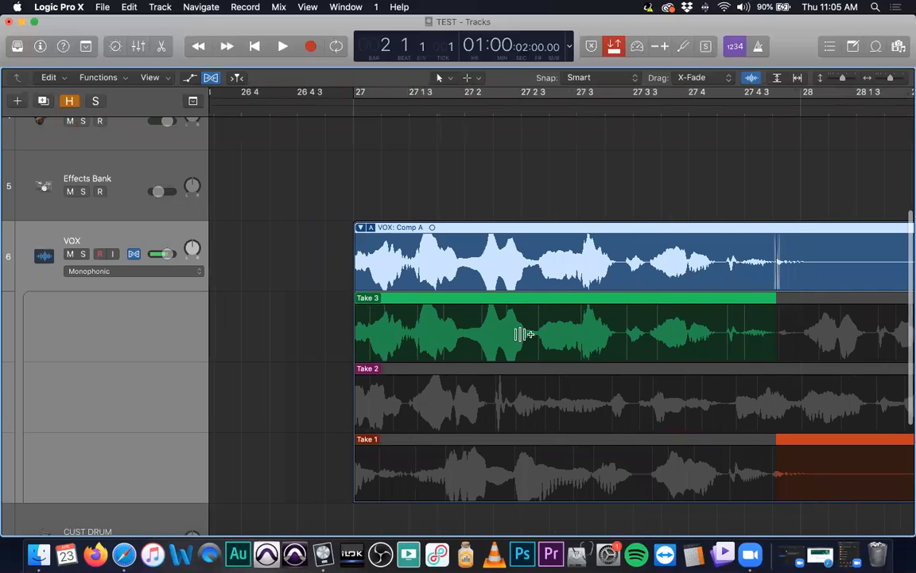
pyautogui.press('super+Left')
pyautogui.press('super+Left')
pyautogui.press('super+Left')
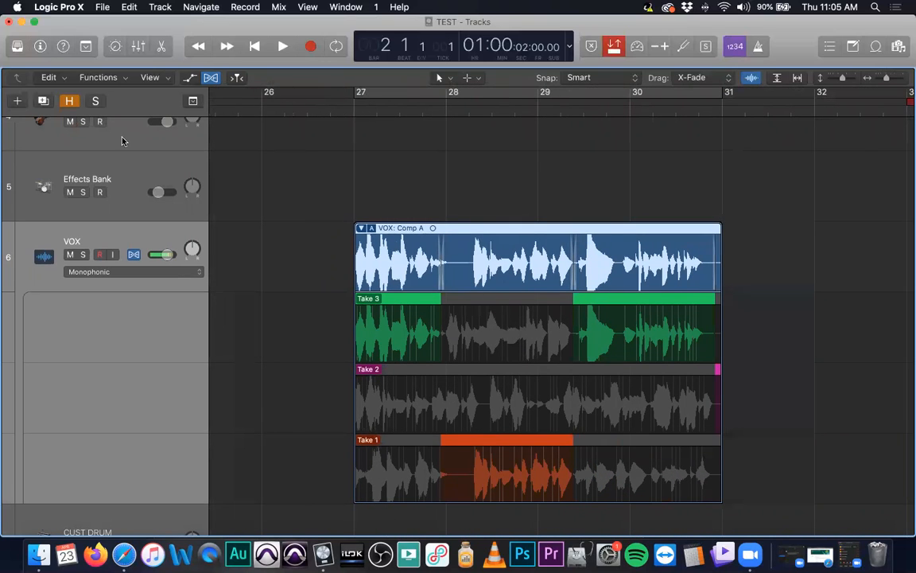
# Step: Show the inspector and expand the Region and Track parameters for VOX
pyautogui.click(39, 46)
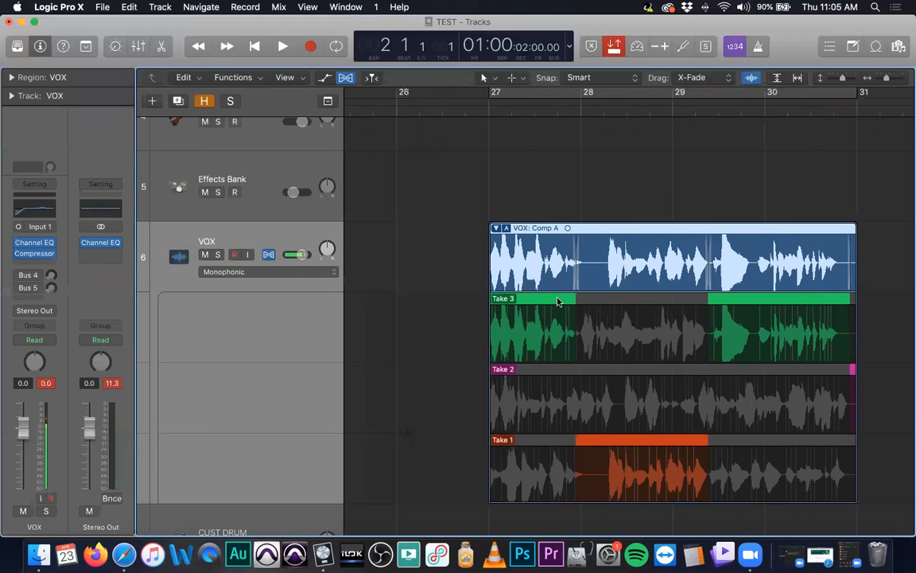
pyautogui.hscroll(1, 569, 302)
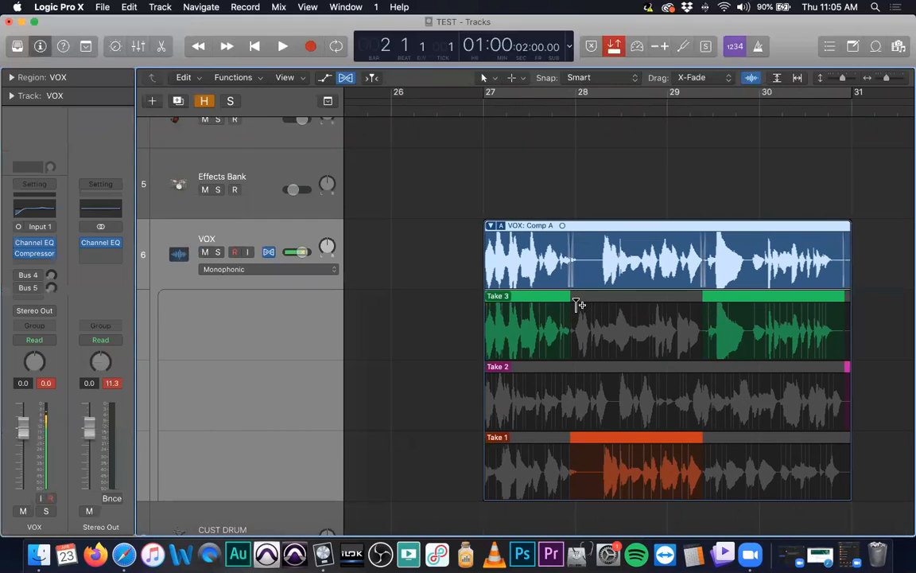
pyautogui.hscroll(1, 593, 331)
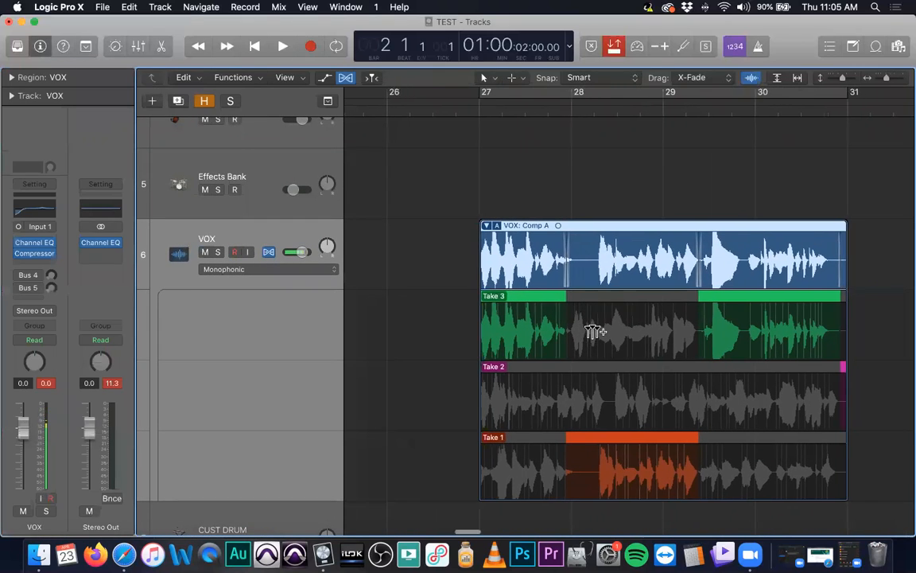
pyautogui.click(12, 78)
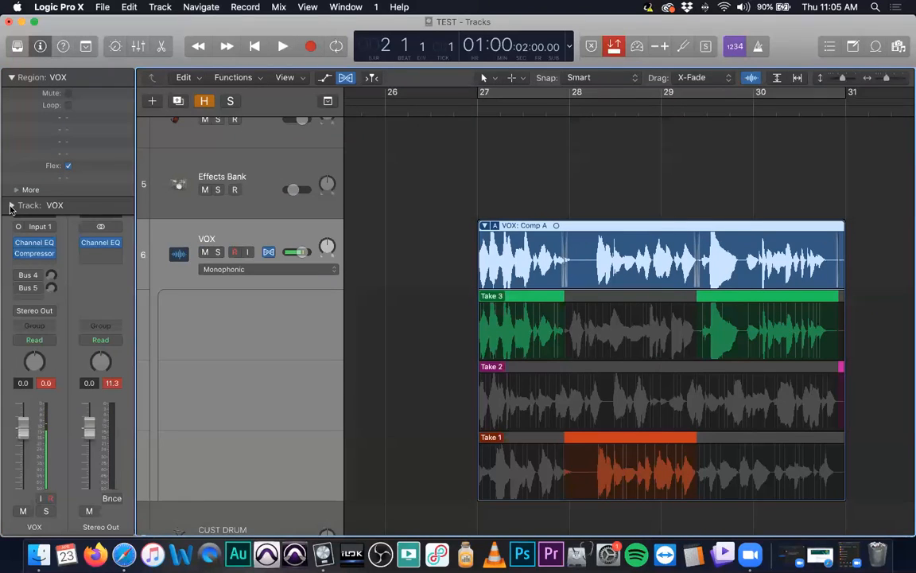
pyautogui.click(14, 205)
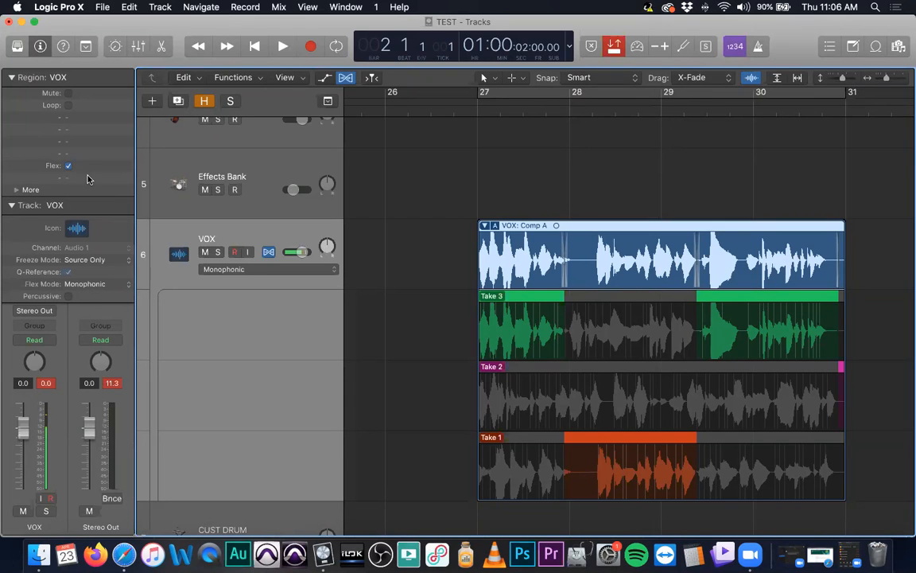
# Step: Review the additional region parameters and the track's Flex Mode choices for VOX, and collapse both parameter sections
pyautogui.click(15, 191)
pyautogui.click(14, 190)
pyautogui.click(12, 78)
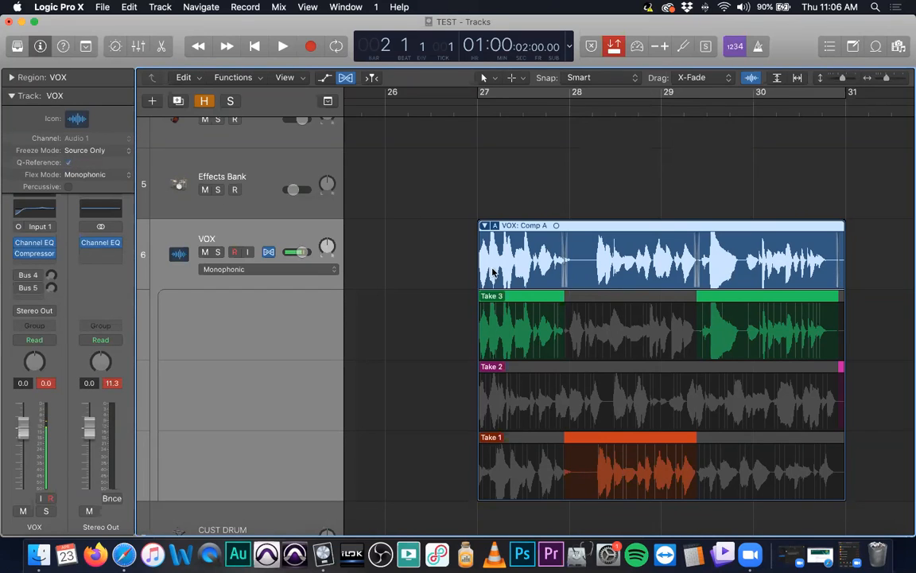
pyautogui.click(129, 174)
pyautogui.click(100, 174)
pyautogui.click(38, 97)
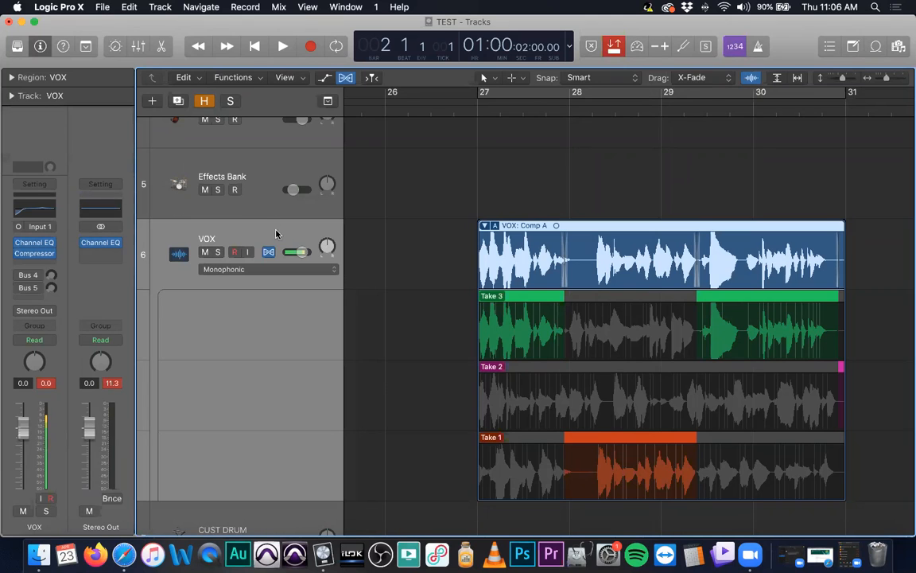
# Step: Review the Track Header Components options for the VOX track
pyautogui.rightClick(278, 232)
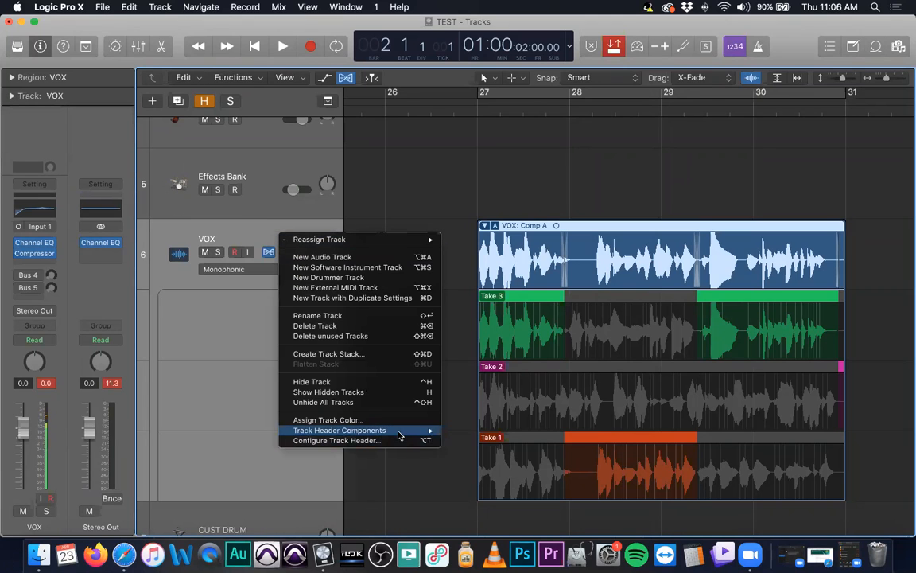
pyautogui.moveTo(413, 430)
pyautogui.click(481, 507)
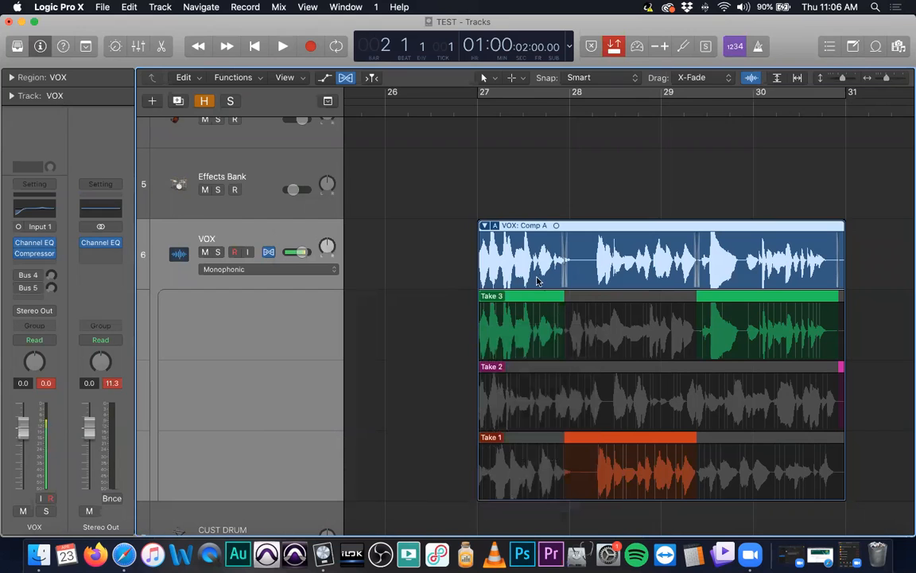
# Step: Collapse the VOX take folder to its comp and return to the upper part of the track list
pyautogui.scroll(1, 558, 402)
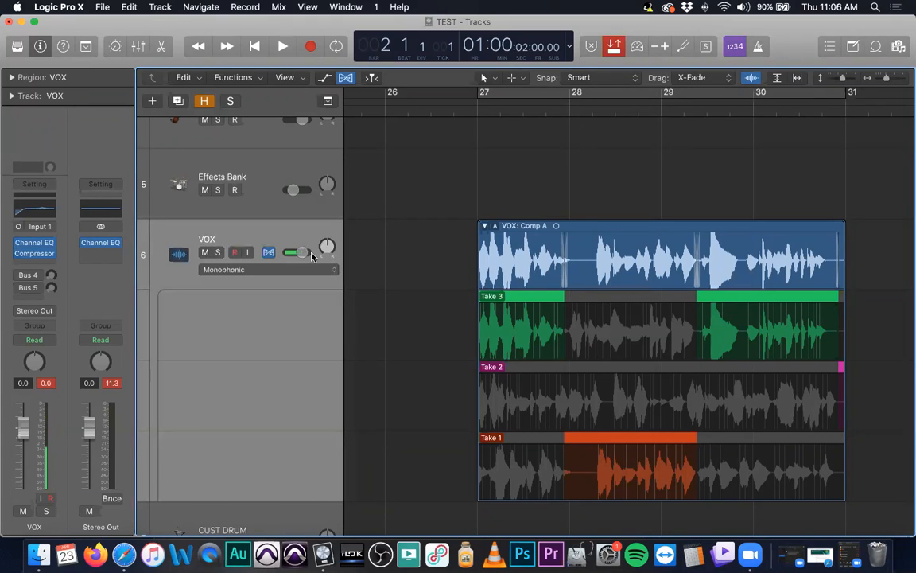
pyautogui.click(485, 226)
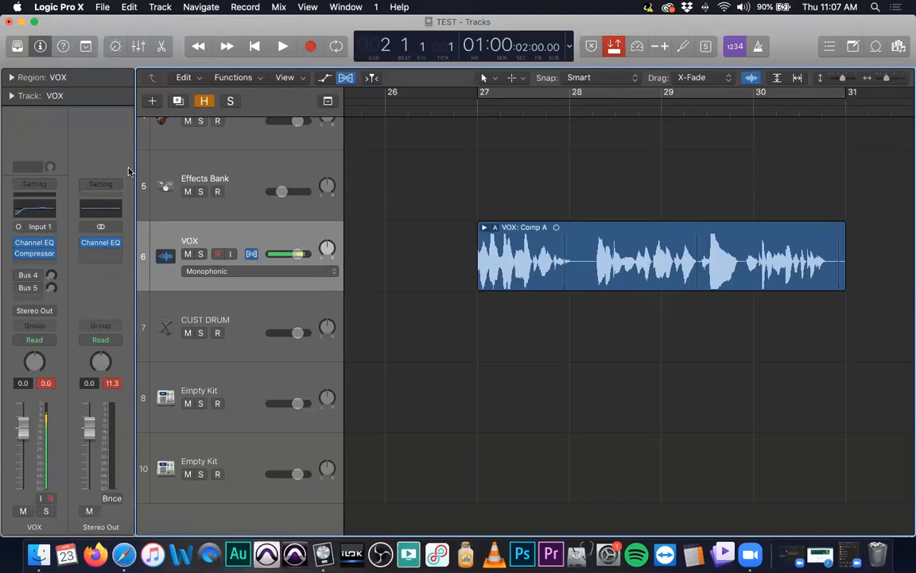
pyautogui.scroll(5, 470, 251)
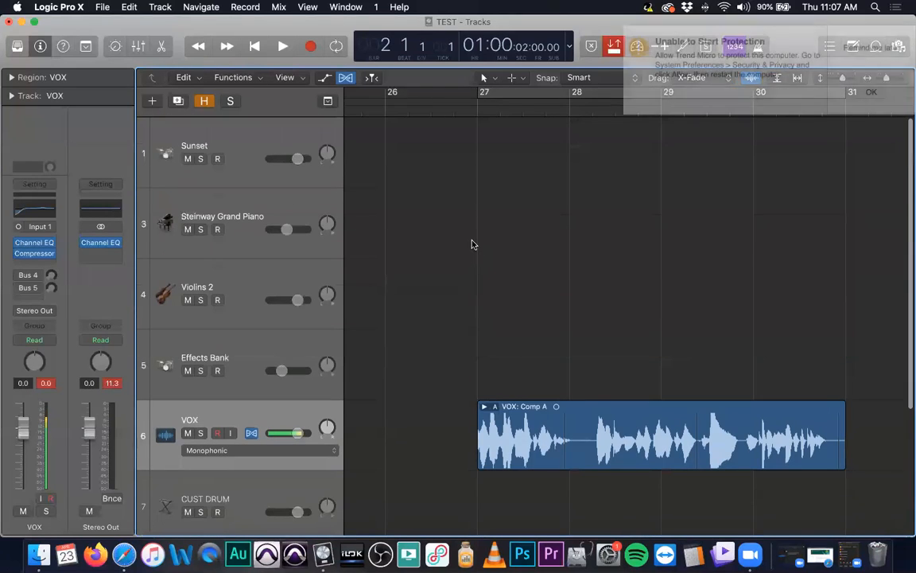
# Step: Dismiss the Unable to Start Protection notification covering the arrangement's toolbar
pyautogui.hscroll(-5, 472, 230)
pyautogui.hscroll(-5, 472, 228)
pyautogui.hscroll(1, 471, 220)
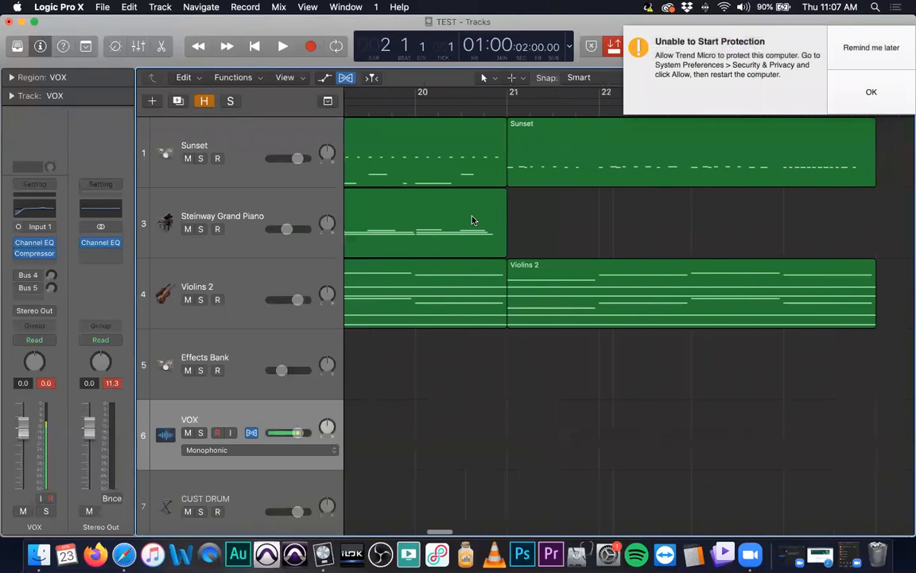
pyautogui.hscroll(3, 440, 272)
pyautogui.hscroll(-2, 440, 272)
pyautogui.click(772, 59)
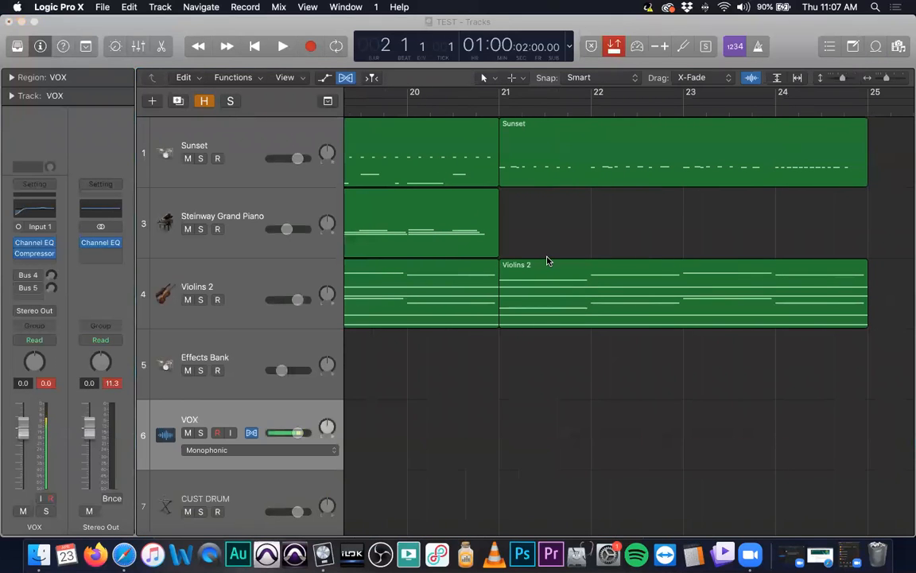
# Step: Replace the sound on the Effects Bank track with the Library's Yamaha Grand Piano patch
pyautogui.hscroll(15, 622, 245)
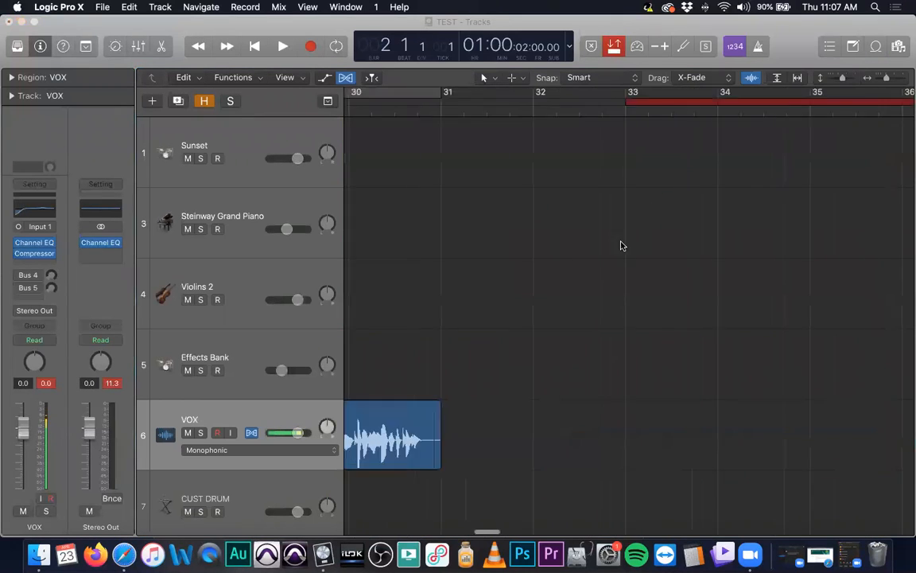
pyautogui.scroll(-2, 229, 307)
pyautogui.click(229, 307)
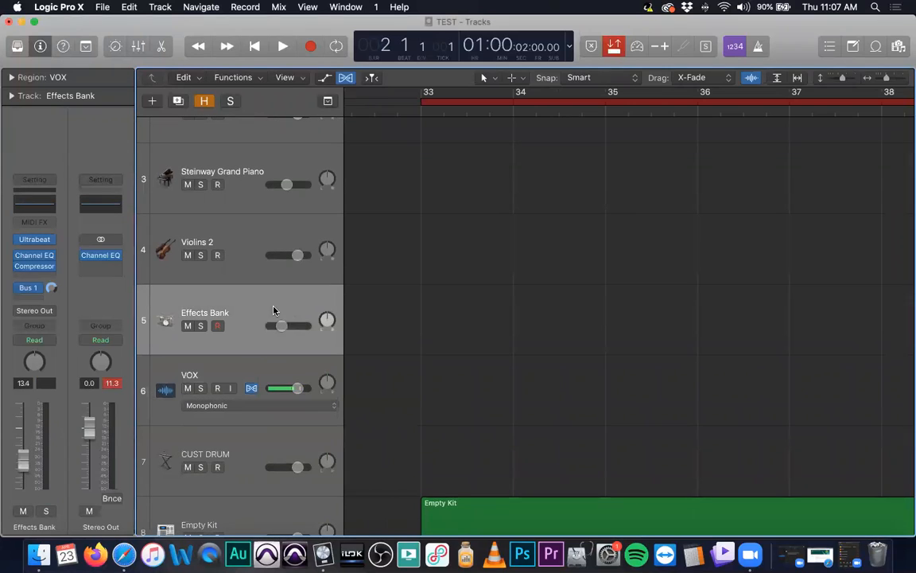
pyautogui.hscroll(-5, 217, 274)
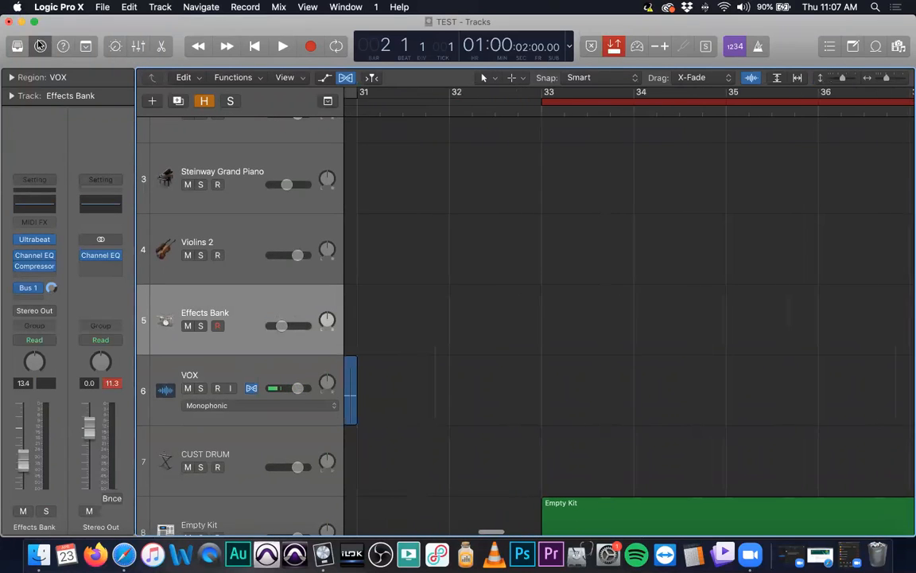
pyautogui.click(37, 46)
pyautogui.click(16, 46)
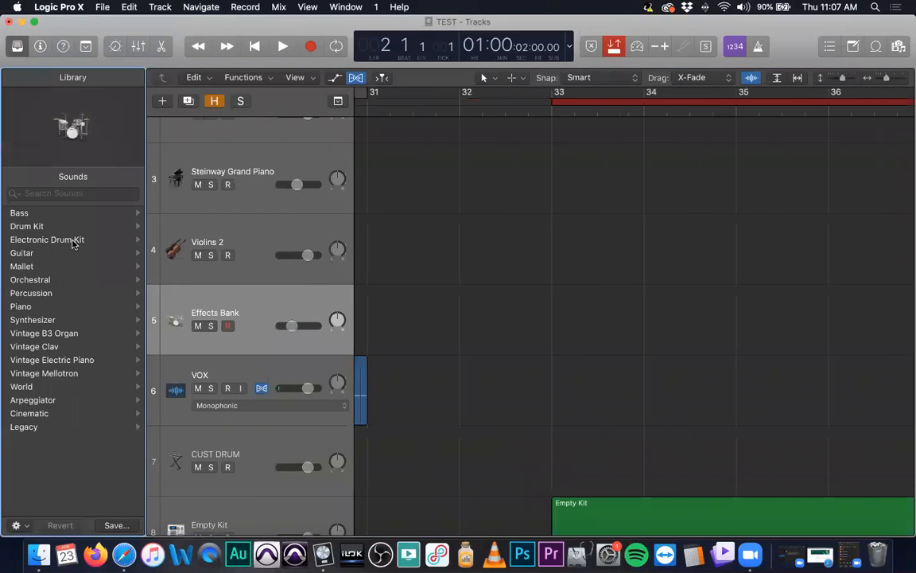
pyautogui.click(46, 307)
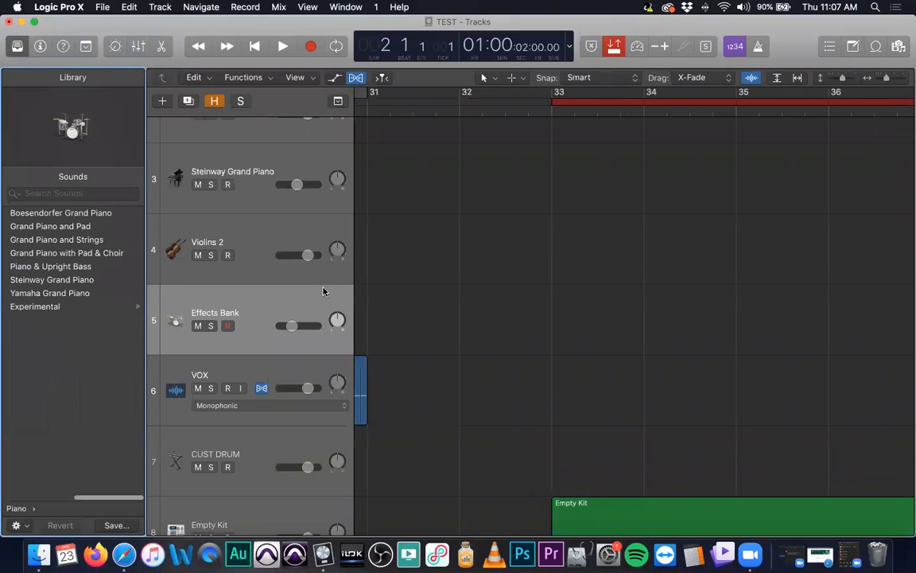
pyautogui.click(59, 294)
# Step: Arm the Yamaha Grand Piano track for recording and reset its volume to 0.0 dB, with the system volume raised
pyautogui.click(228, 327)
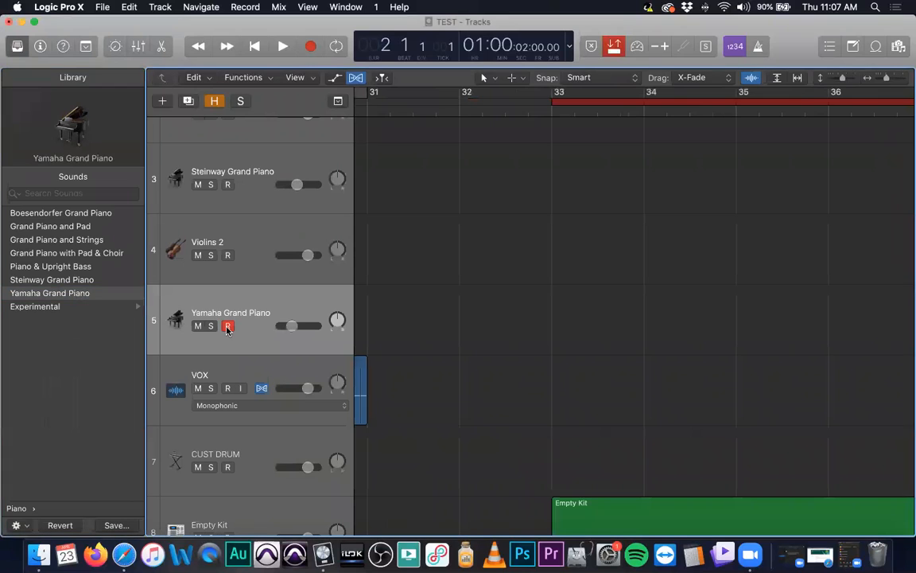
pyautogui.press('XF86AudioRaiseVolume')
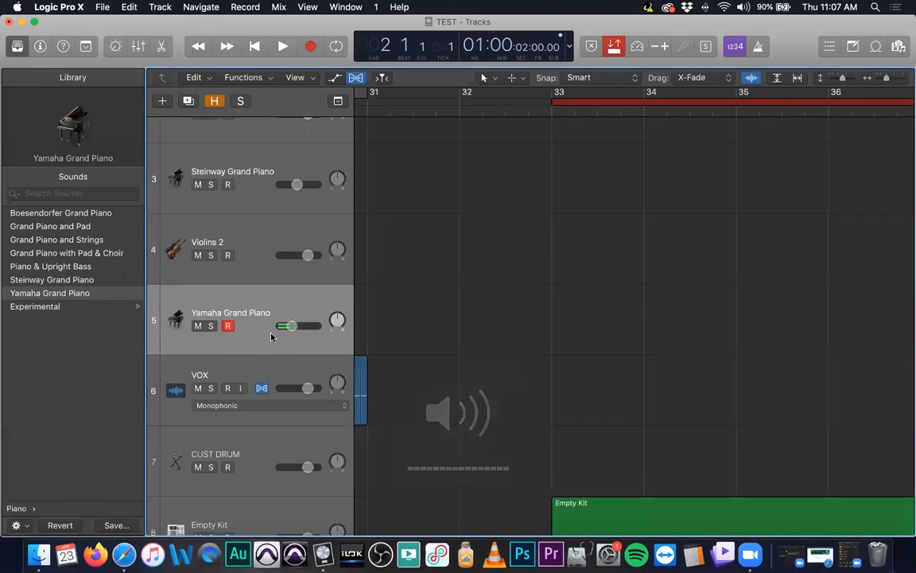
pyautogui.keyDown('alt'); pyautogui.click(294, 327); pyautogui.keyUp('alt')
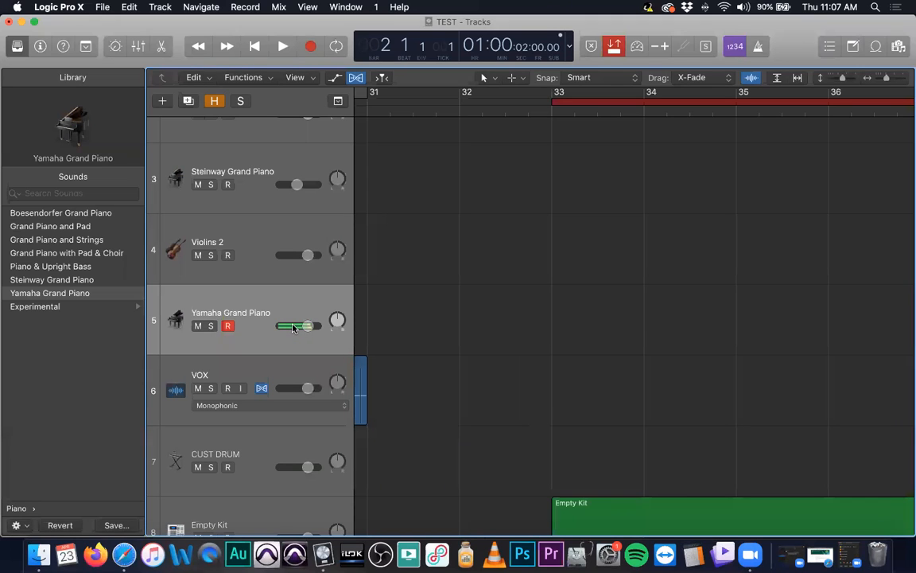
# Step: Insert the Arpeggiator MIDI effect on the Yamaha Grand Piano channel strip and load its Swung 16ths preset
pyautogui.click(41, 47)
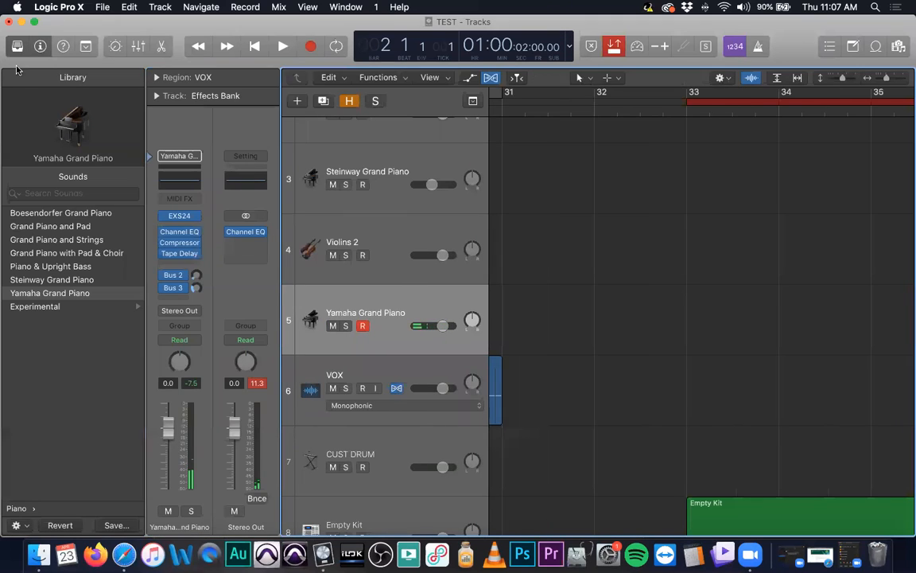
pyautogui.click(195, 200)
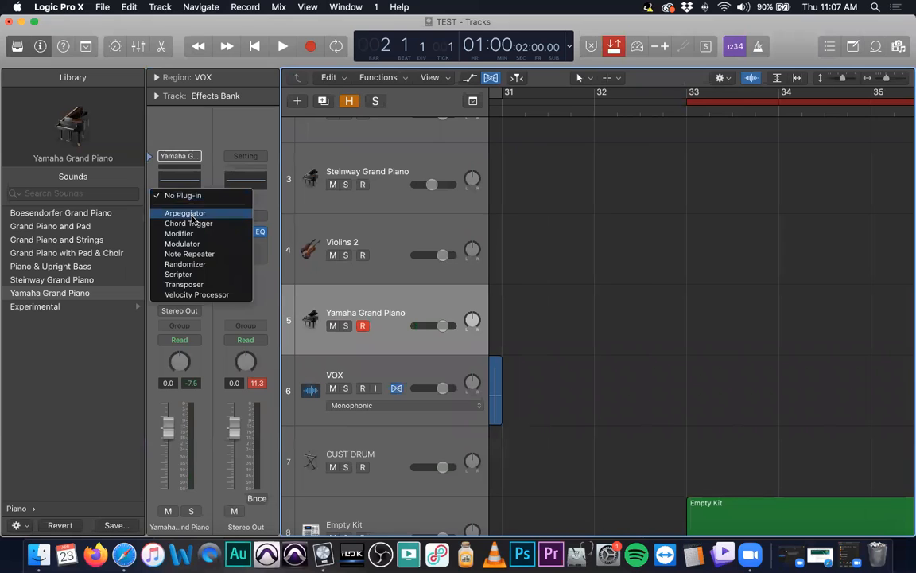
pyautogui.click(193, 221)
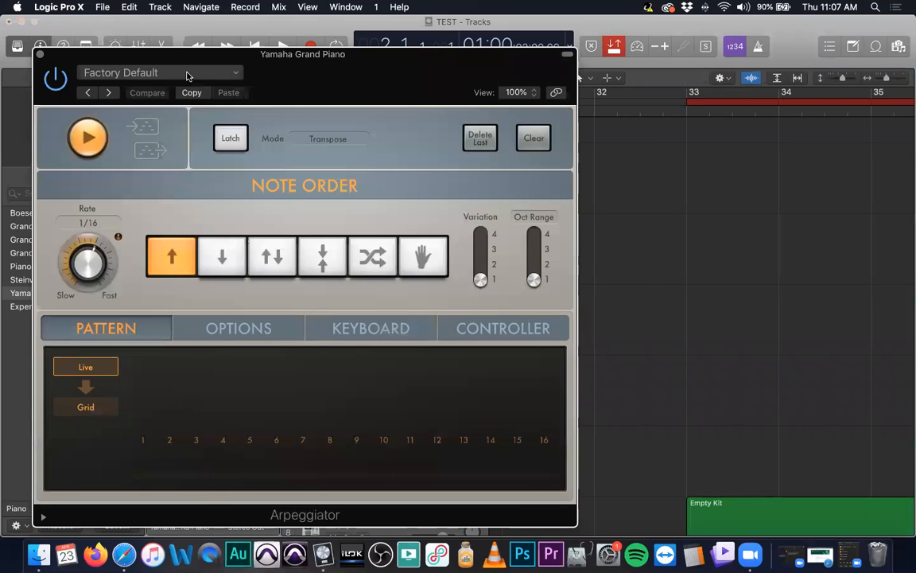
pyautogui.click(187, 76)
pyautogui.scroll(-15, 172, 433)
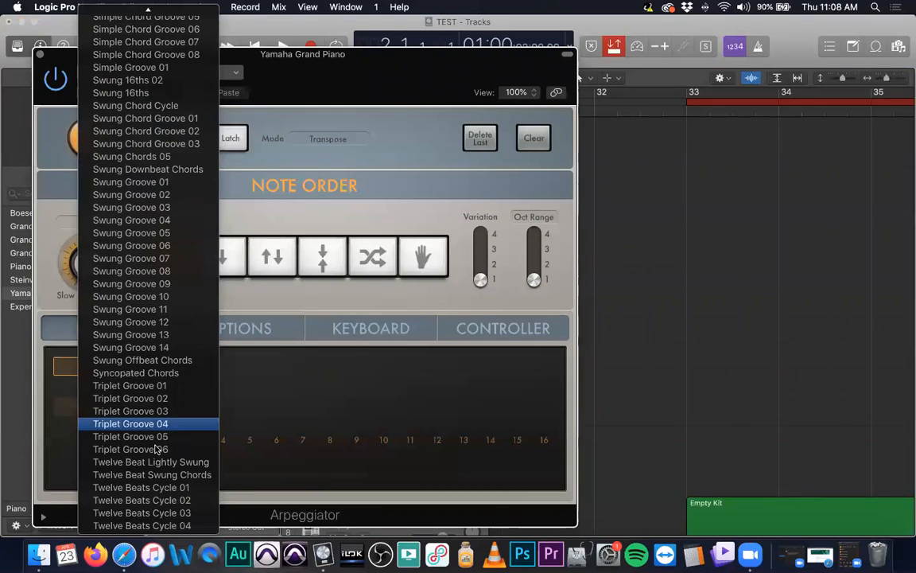
pyautogui.click(158, 93)
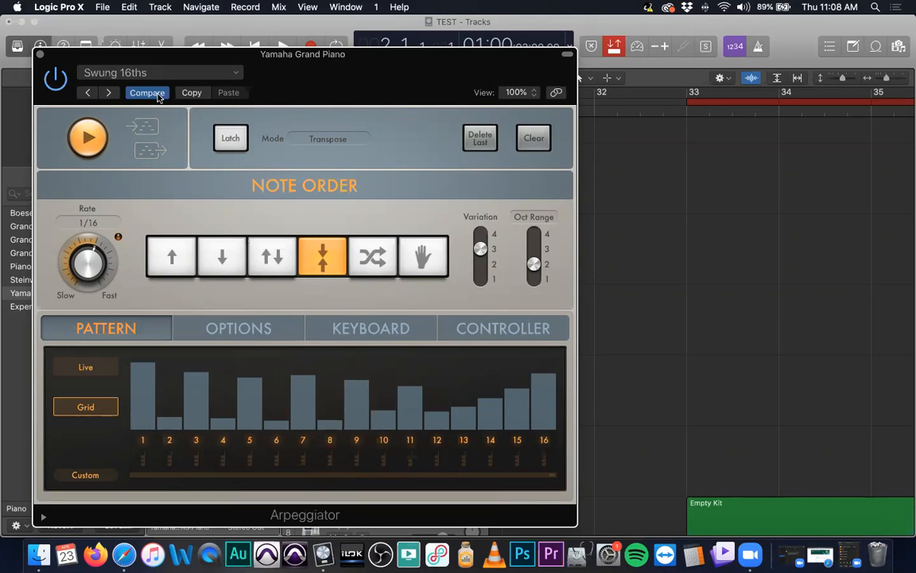
pyautogui.click(39, 54)
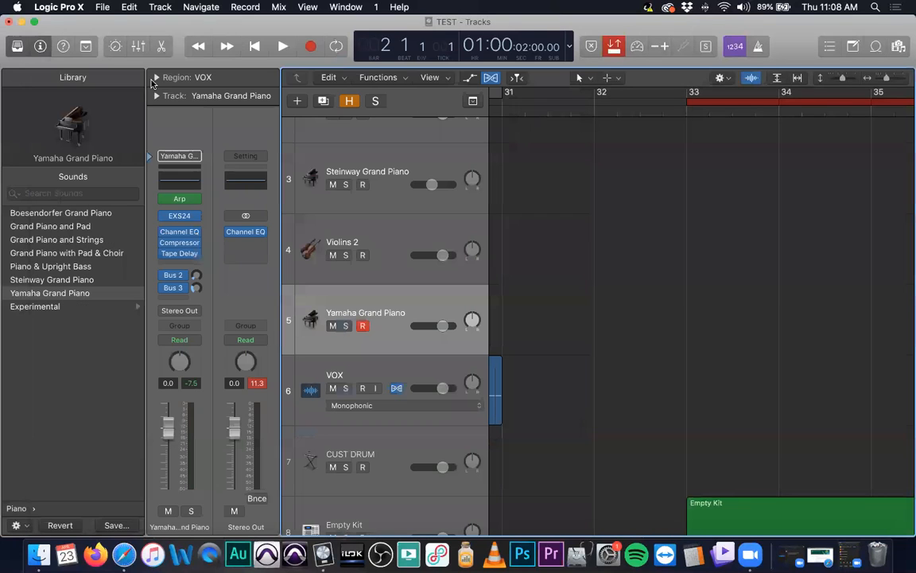
# Step: Remove the Arpeggiator from the Yamaha Grand Piano track's MIDI effect slot
pyautogui.moveTo(162, 201)
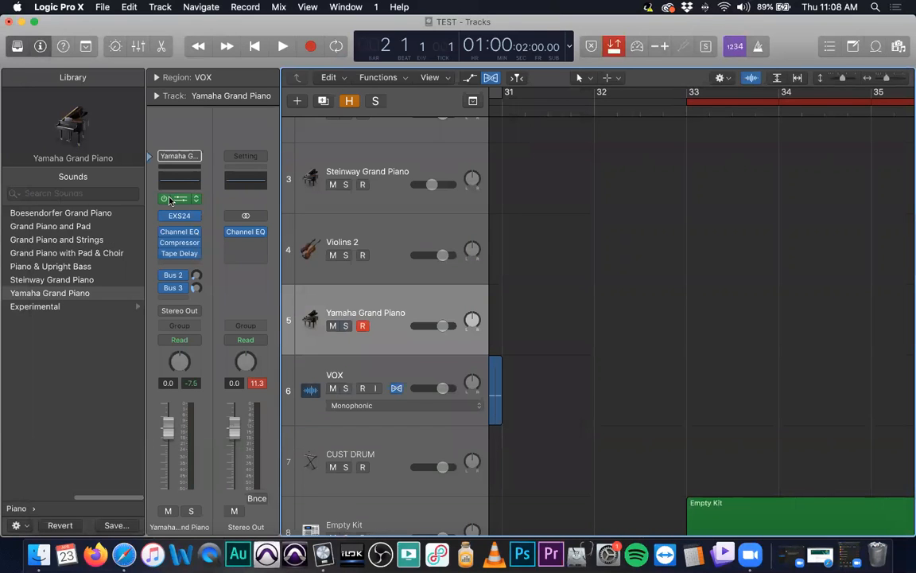
pyautogui.click(180, 199)
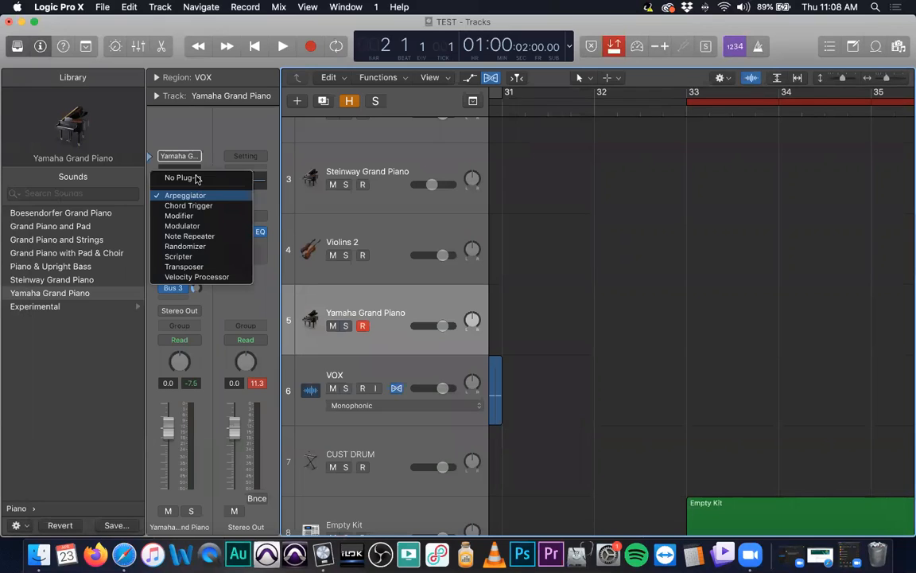
pyautogui.press('Return')
# Step: Save the TEST project and quit Logic Pro X
pyautogui.scroll(-3, 707, 274)
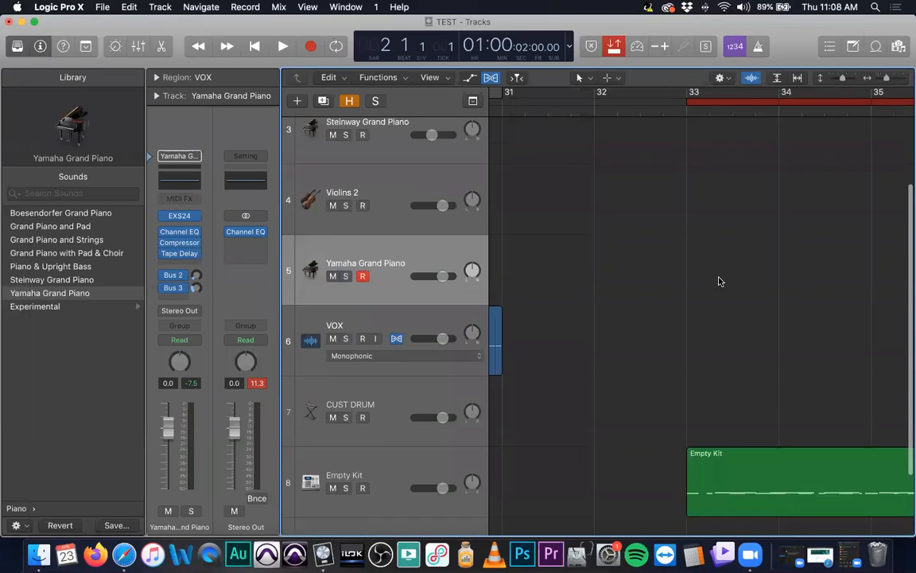
pyautogui.hscroll(5, 677, 278)
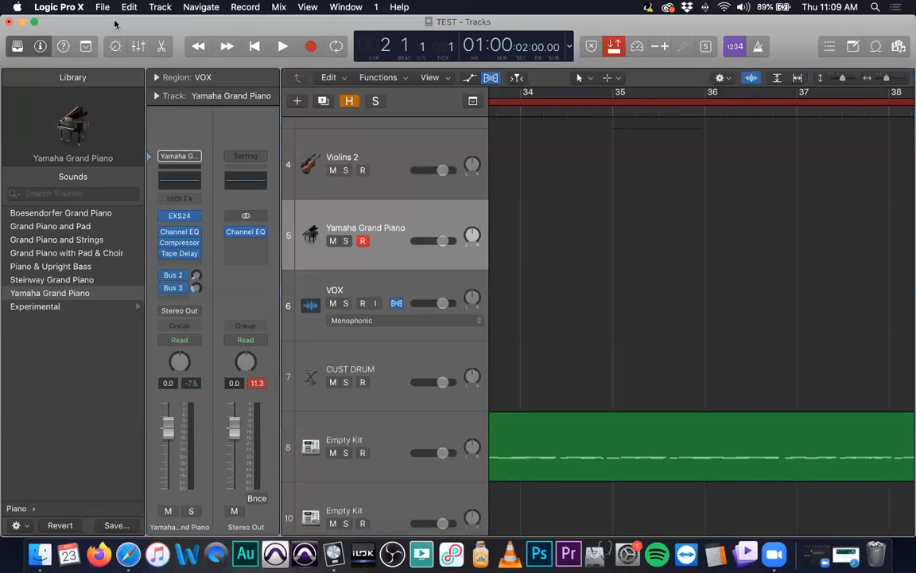
pyautogui.press('super+s')
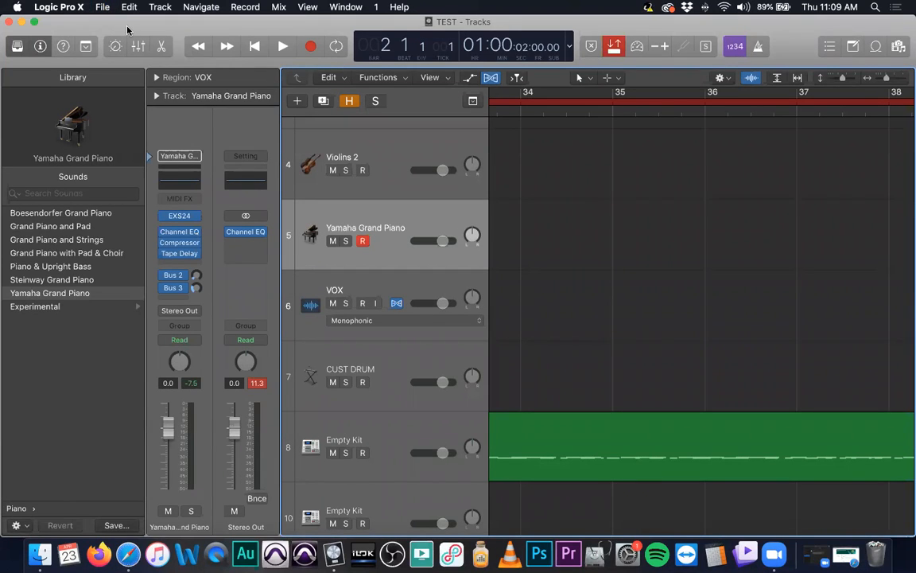
pyautogui.press('super+m')
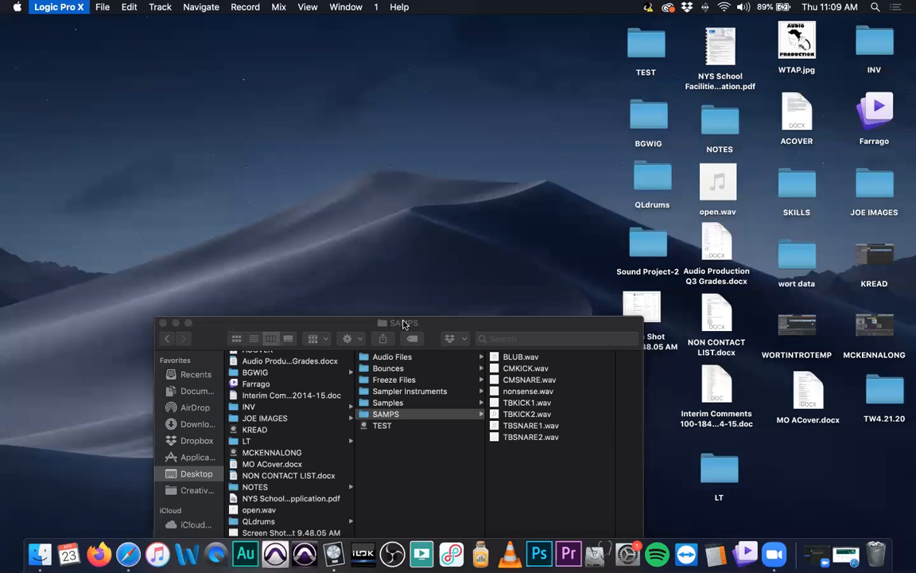
# Step: Close the SAMPS folder window and open the Audio Production class's Grades page in Safari
pyautogui.moveTo(402, 380); pyautogui.dragTo(383, 169)
pyautogui.press('super+w')
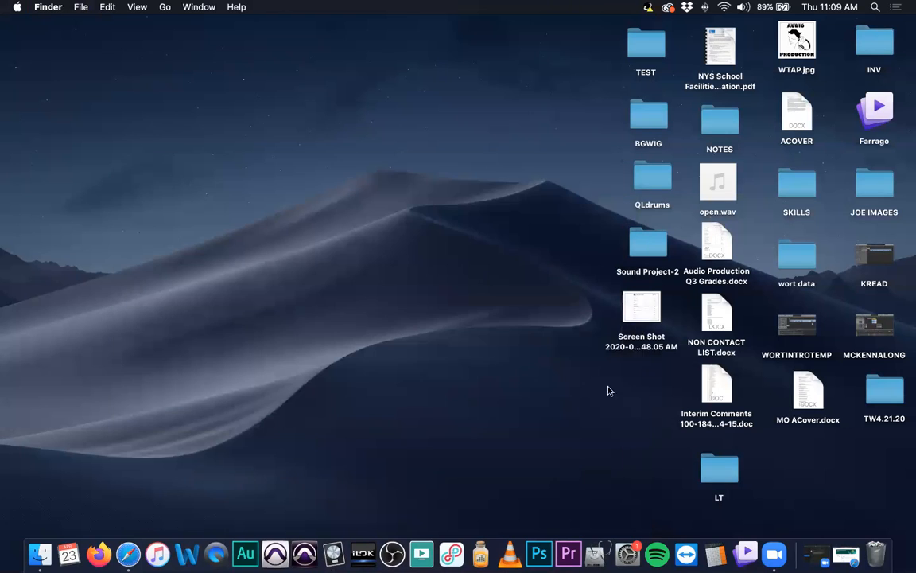
pyautogui.click(819, 554)
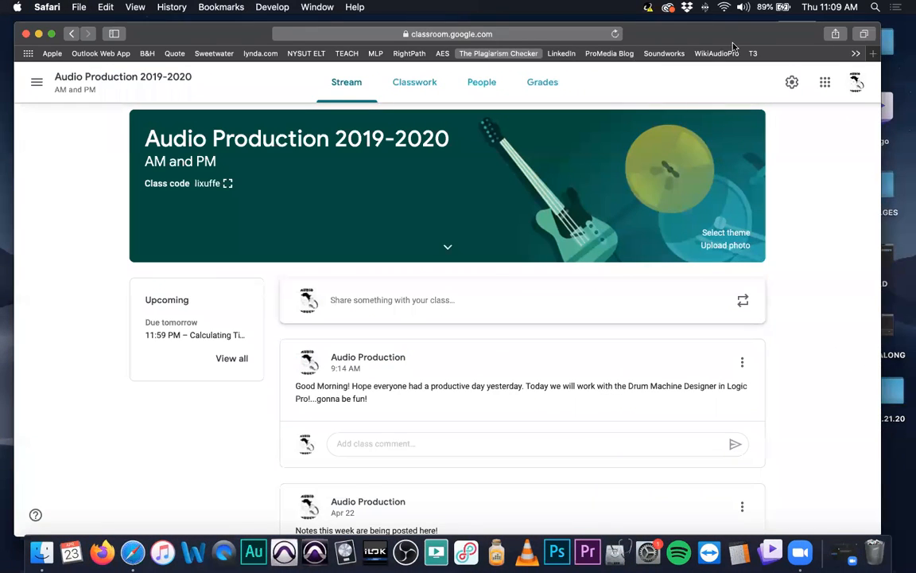
pyautogui.moveTo(559, 26); pyautogui.dragTo(380, 26)
pyautogui.click(326, 80)
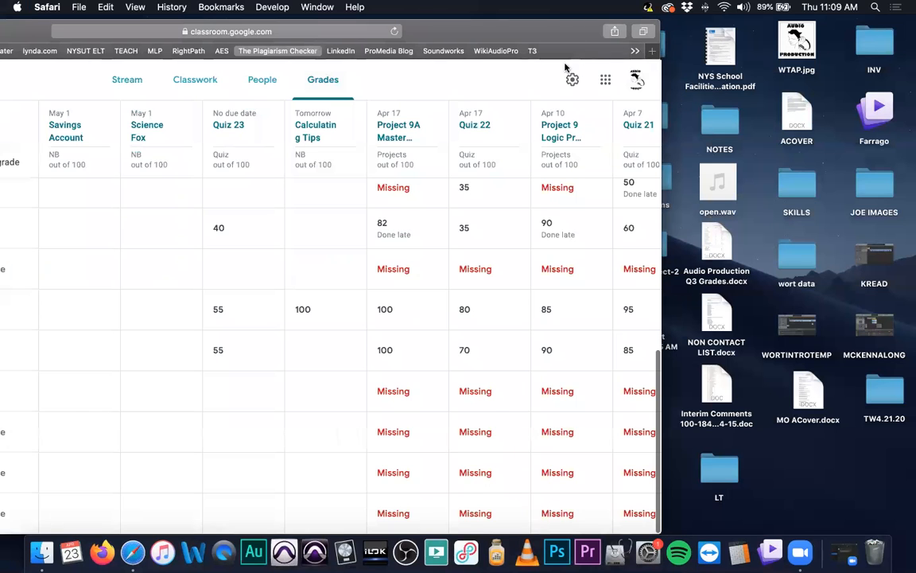
# Step: Review the class's grades for its quizzes and projects from first to last row, and return to the Stream page
pyautogui.moveTo(583, 56); pyautogui.dragTo(559, 61)
pyautogui.scroll(-1, 511, 343)
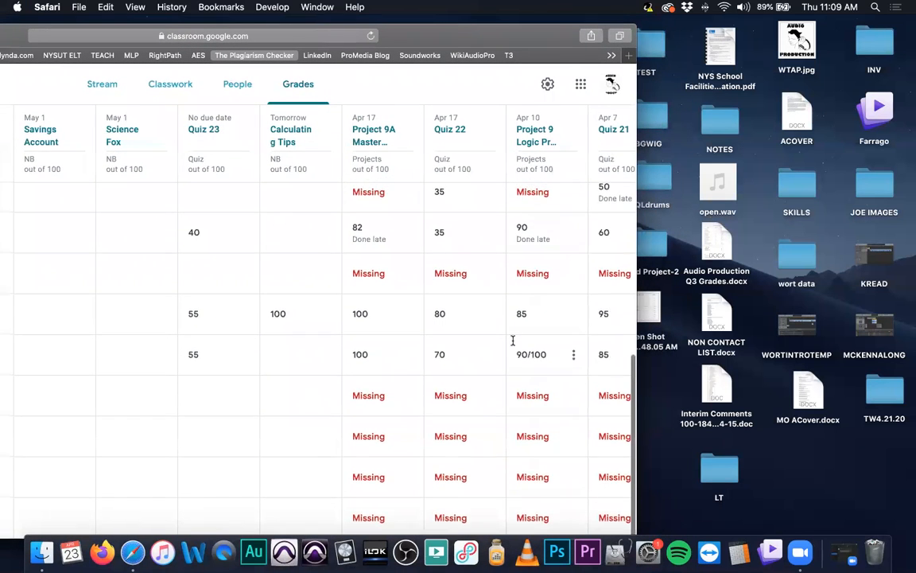
pyautogui.scroll(10, 512, 340)
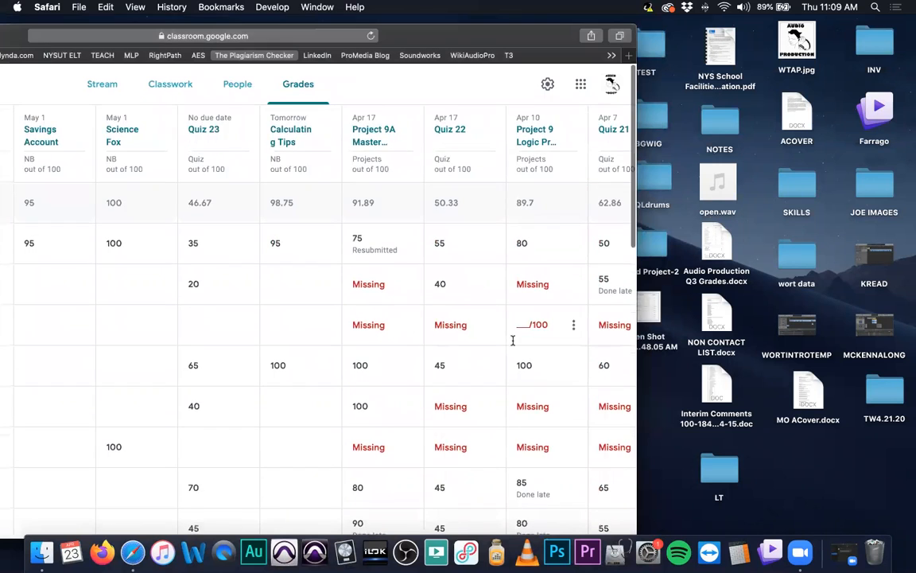
pyautogui.scroll(-10, 512, 340)
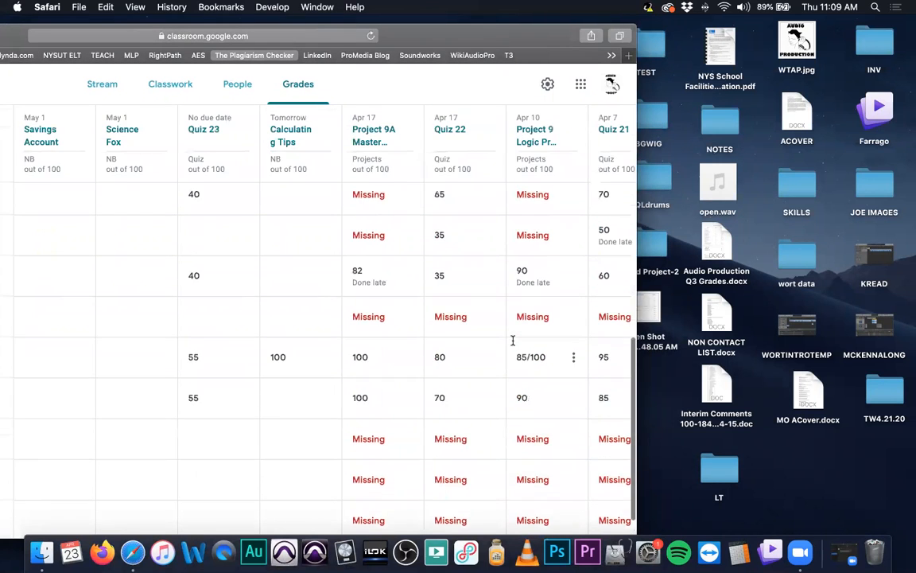
pyautogui.scroll(10, 512, 340)
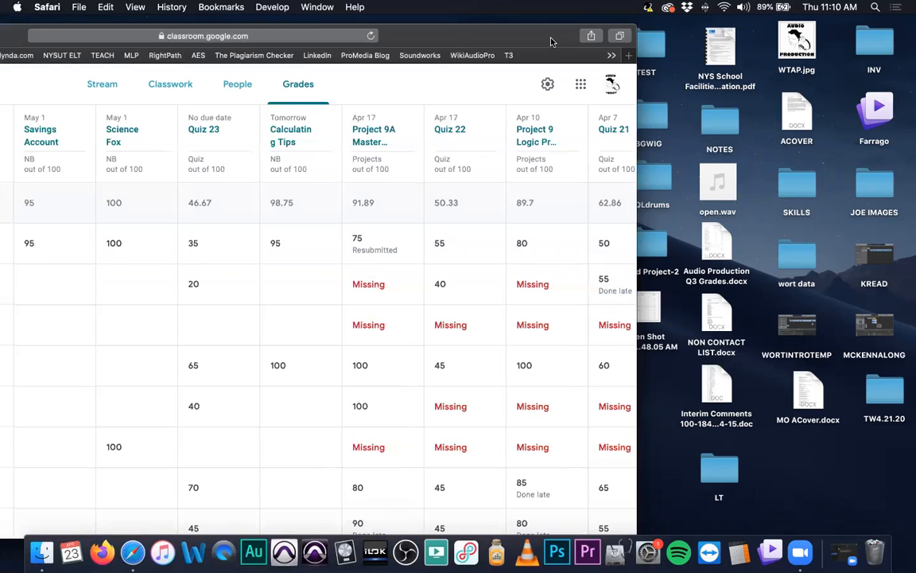
pyautogui.scroll(-4, 578, 282)
pyautogui.scroll(4, 578, 282)
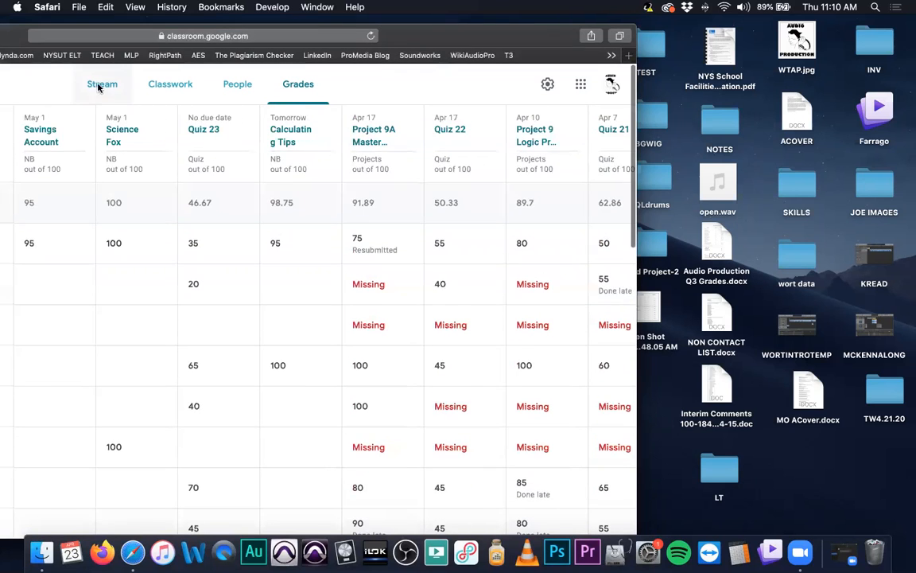
pyautogui.click(100, 85)
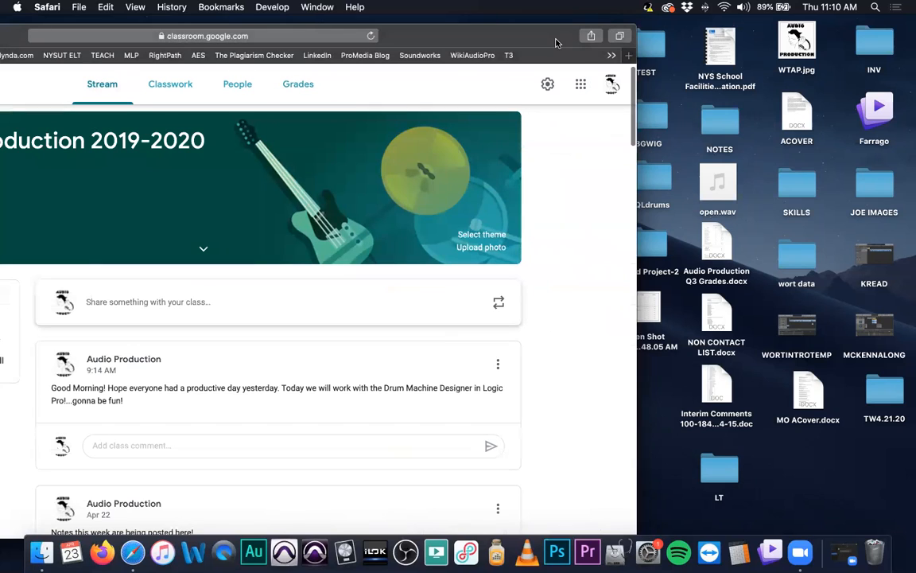